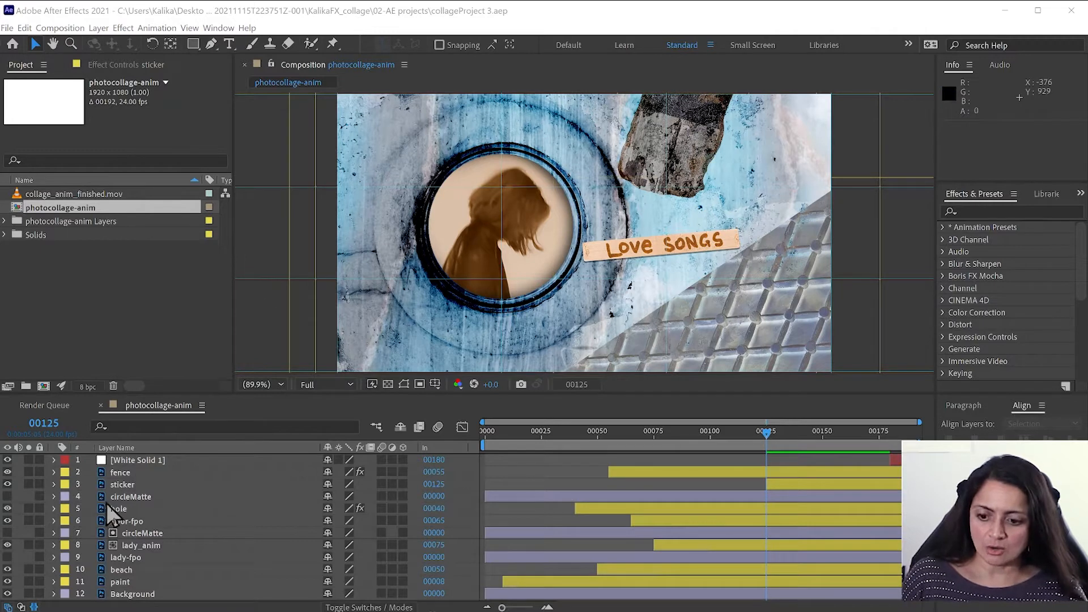
- Apply the CC Page Turn effect to the sticker layer
left_click(123, 486)
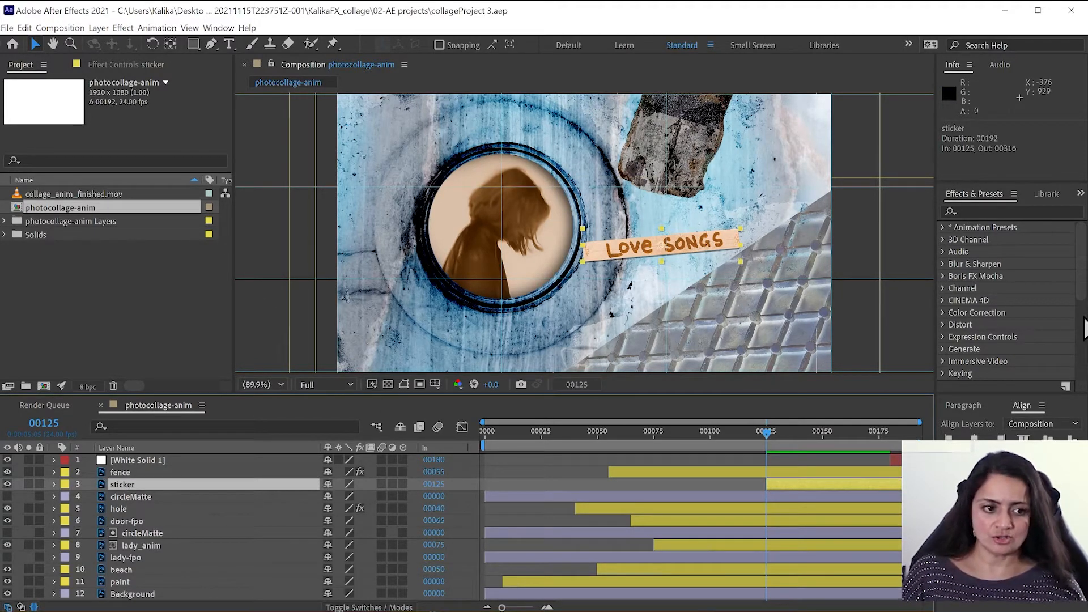
left_click(974, 210)
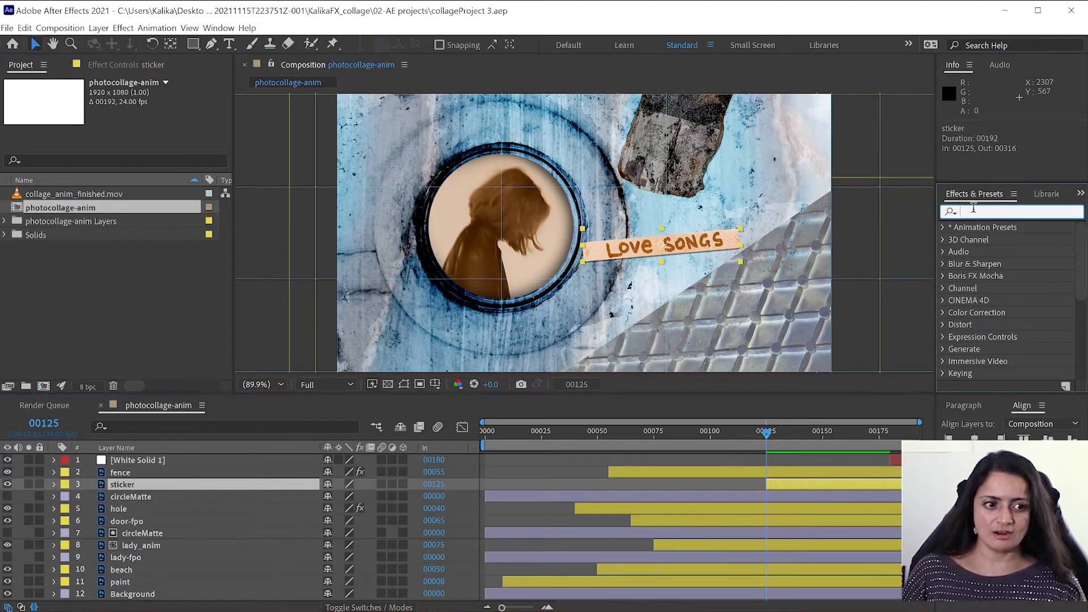
type("page")
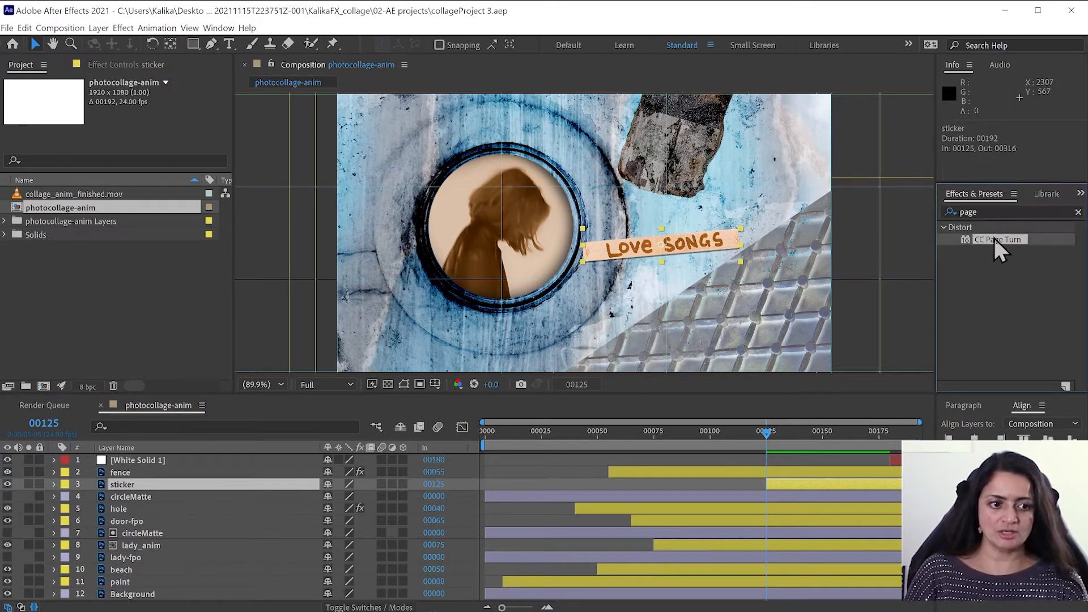
double_click(994, 239)
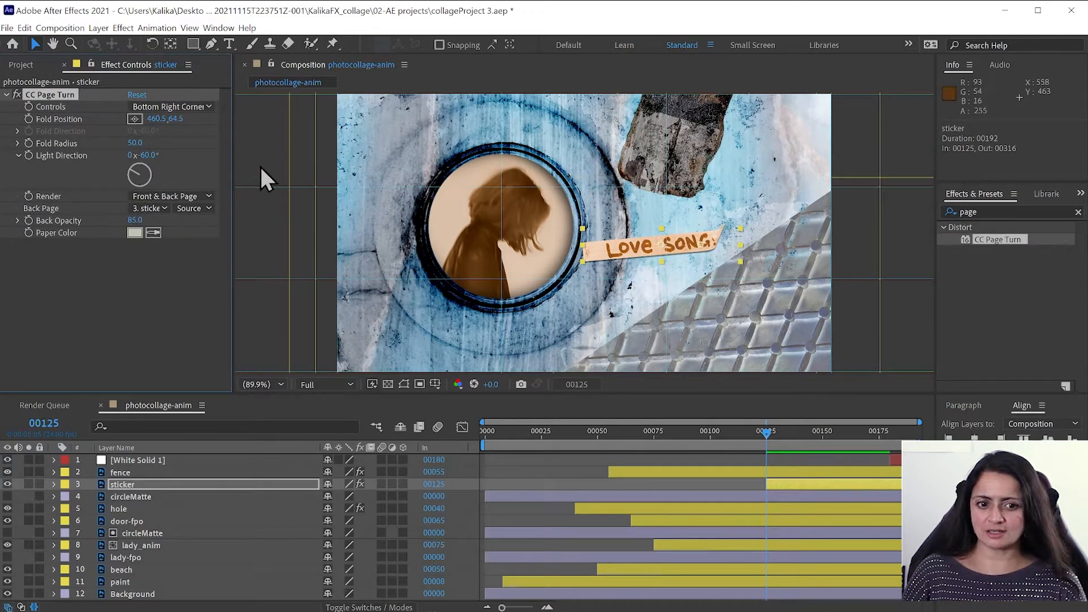
- Set the page turn to fold from the Bottom Left Corner and move the fold position to about 381.5, -27.8
left_click(182, 106)
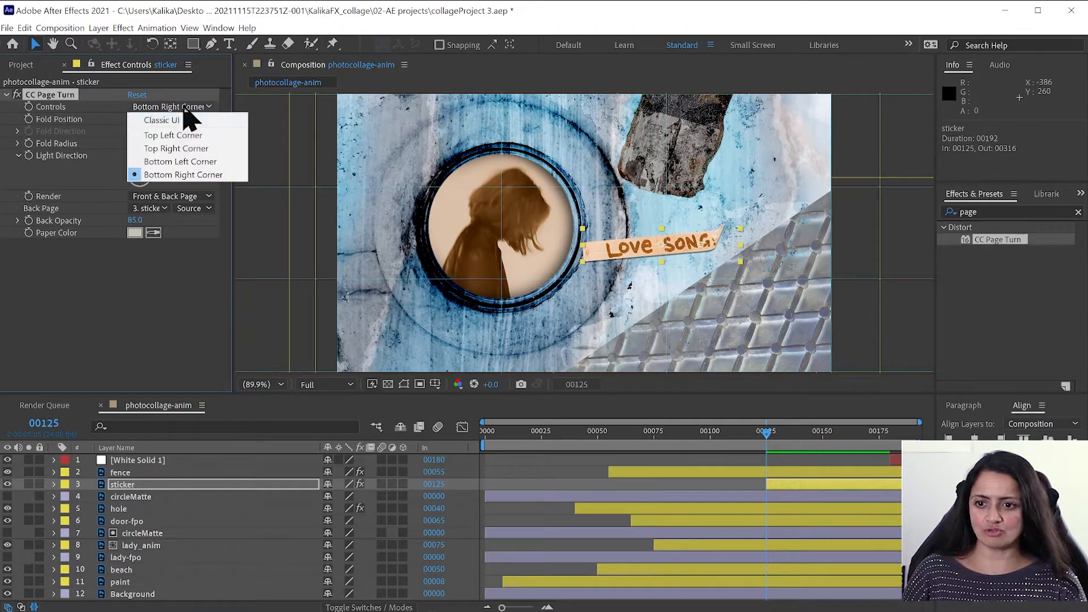
left_click(187, 162)
mouse_move(660, 245)
left_mouse_down()
mouse_move(689, 248)
mouse_move(655, 228)
left_mouse_up()
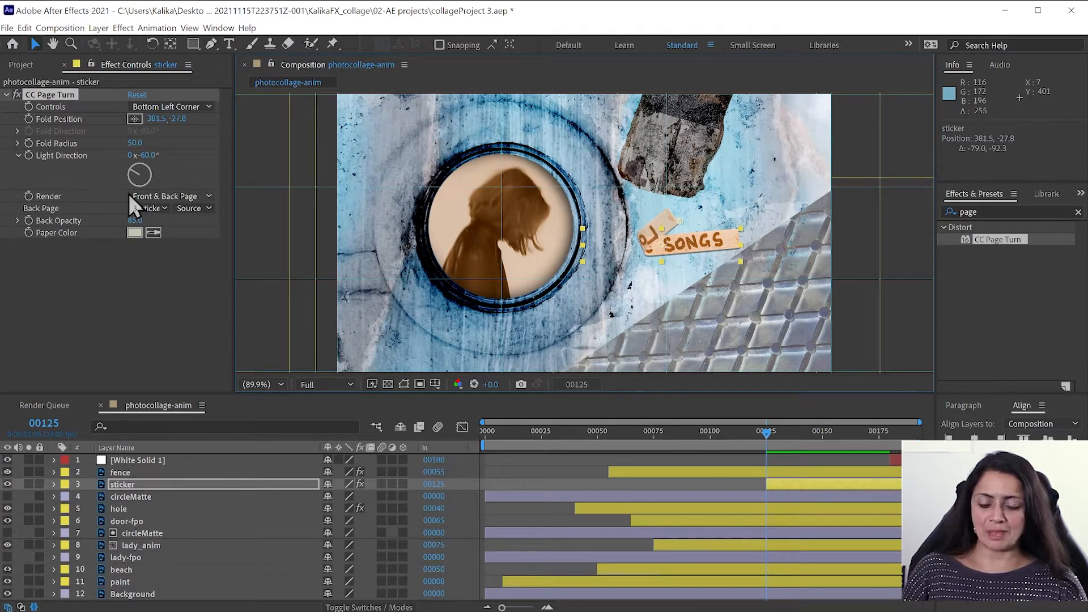
- Keep the page turn rendering Front & Back Page, with Back Page set to None and Back Opacity at 100
left_click(168, 196)
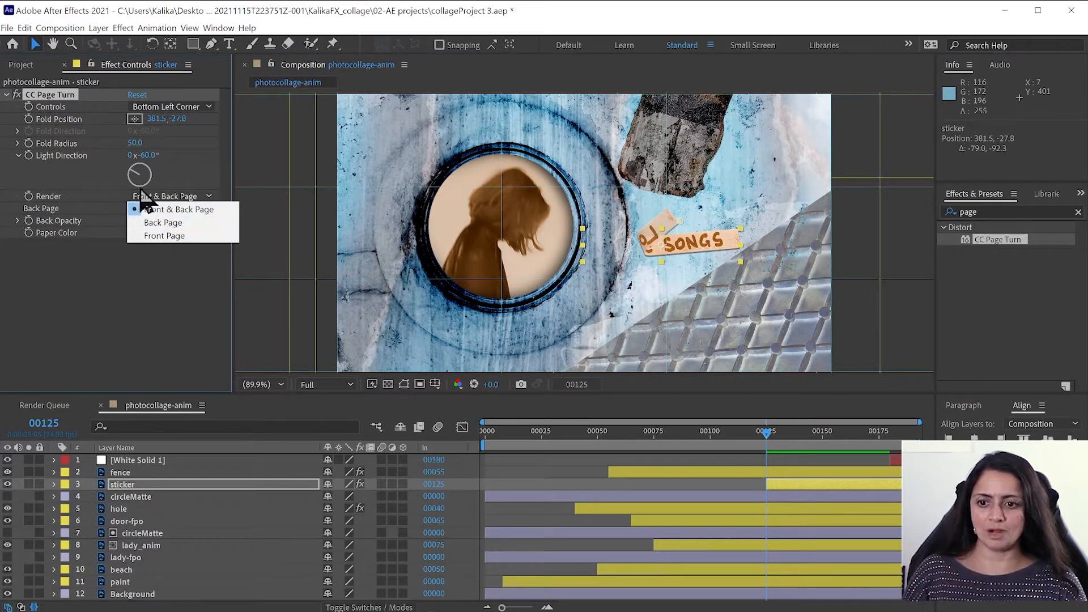
left_click(163, 210)
left_click(151, 208)
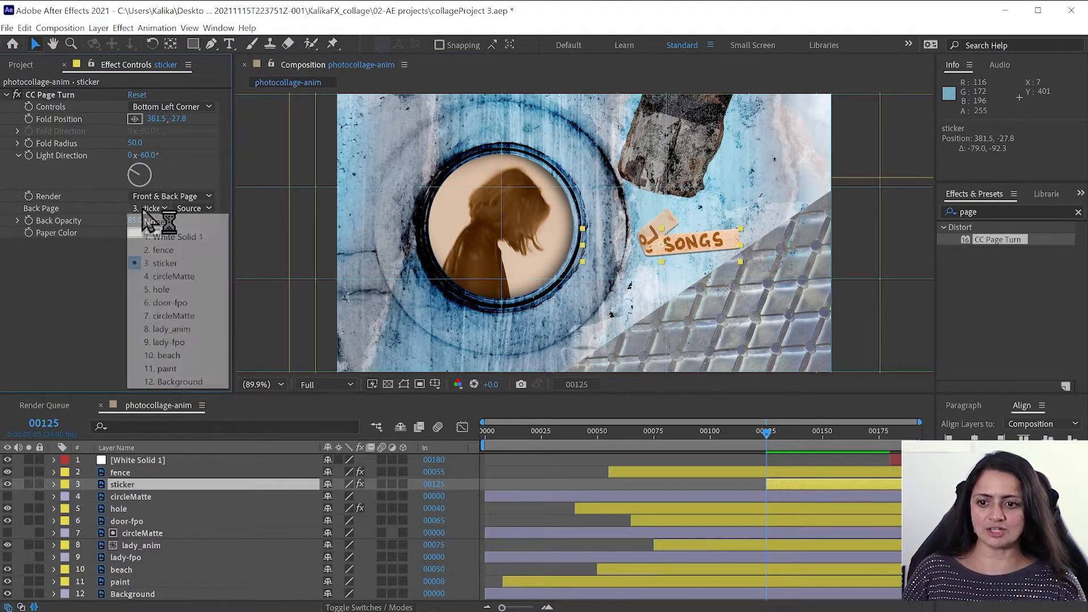
left_click(145, 219)
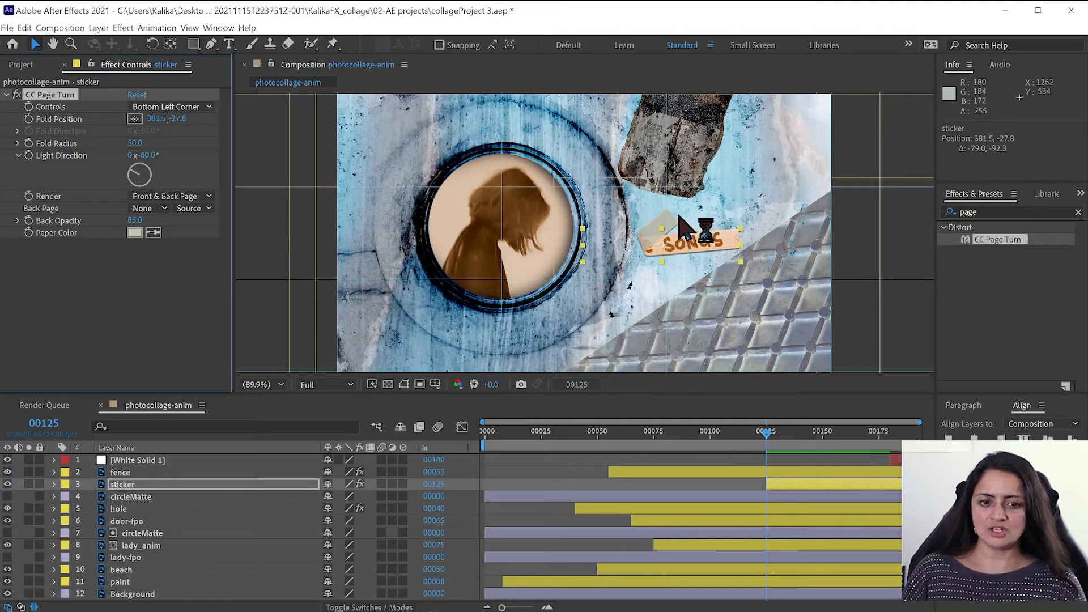
left_click_drag(134, 223, 221, 224)
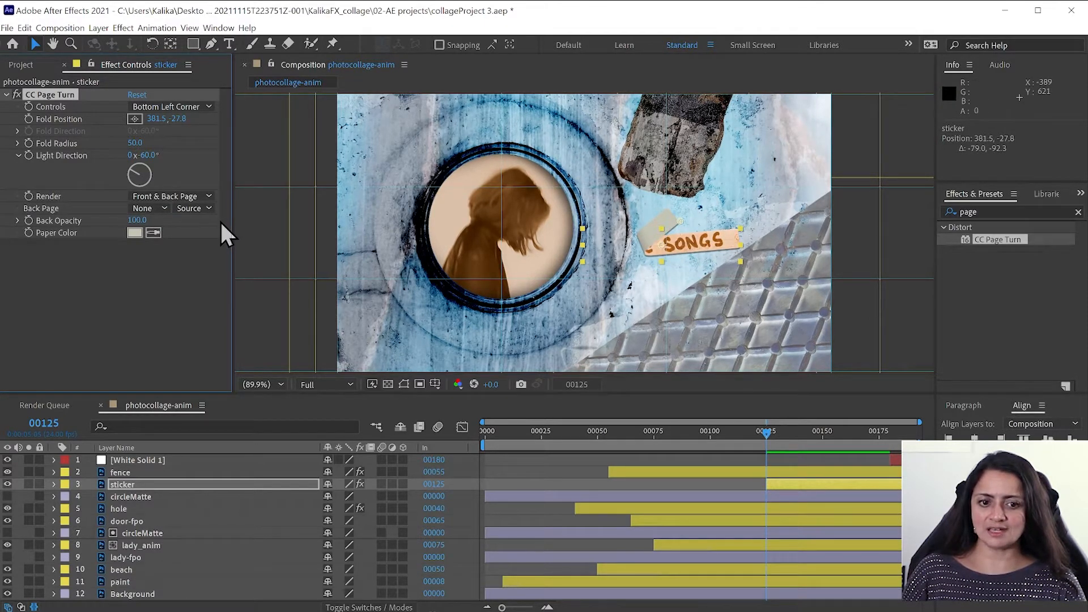
- Sample the sticker's paper for the page turn's Paper Color, and darken it to D9A780
left_click(135, 233)
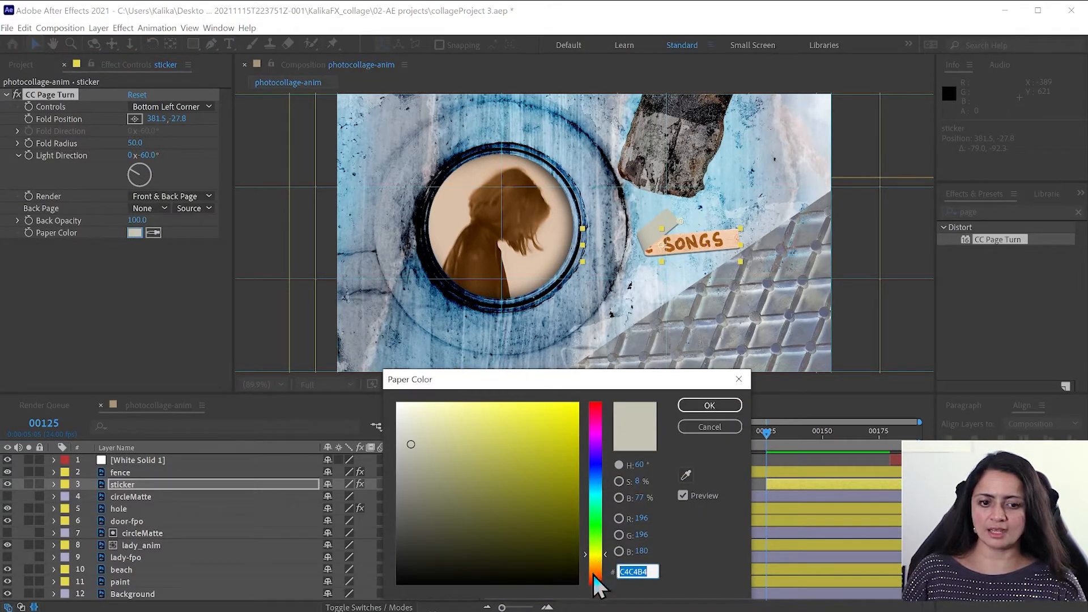
left_click(686, 475)
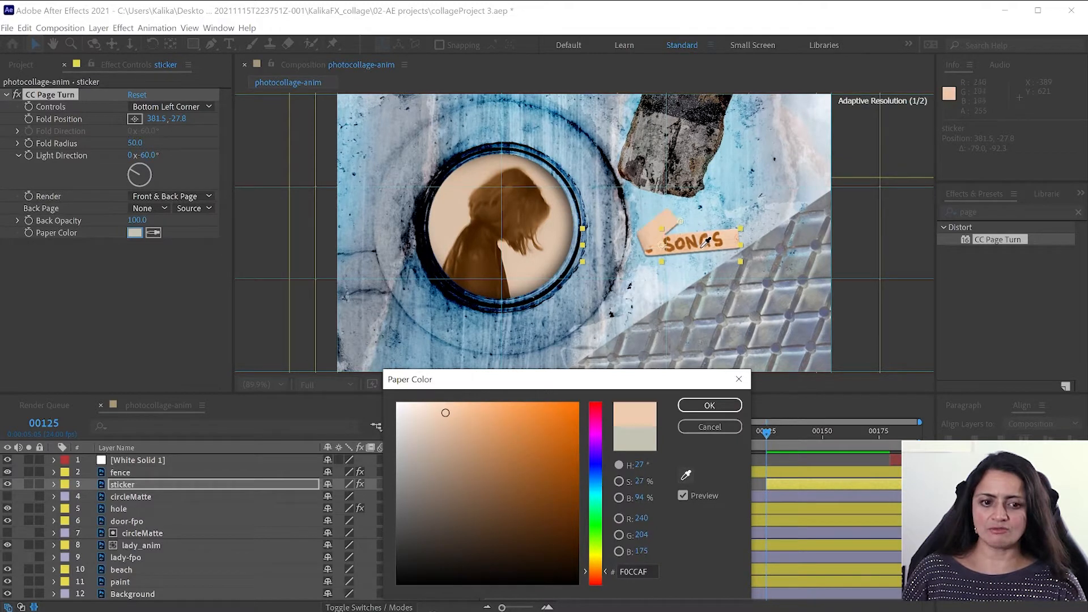
left_click(700, 260)
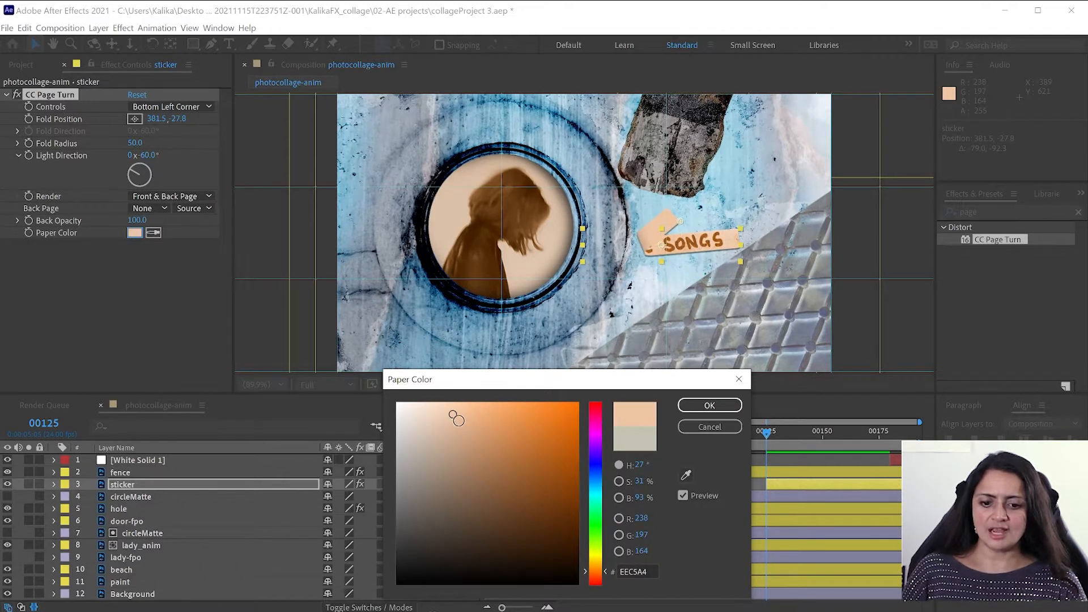
left_click_drag(457, 419, 470, 429)
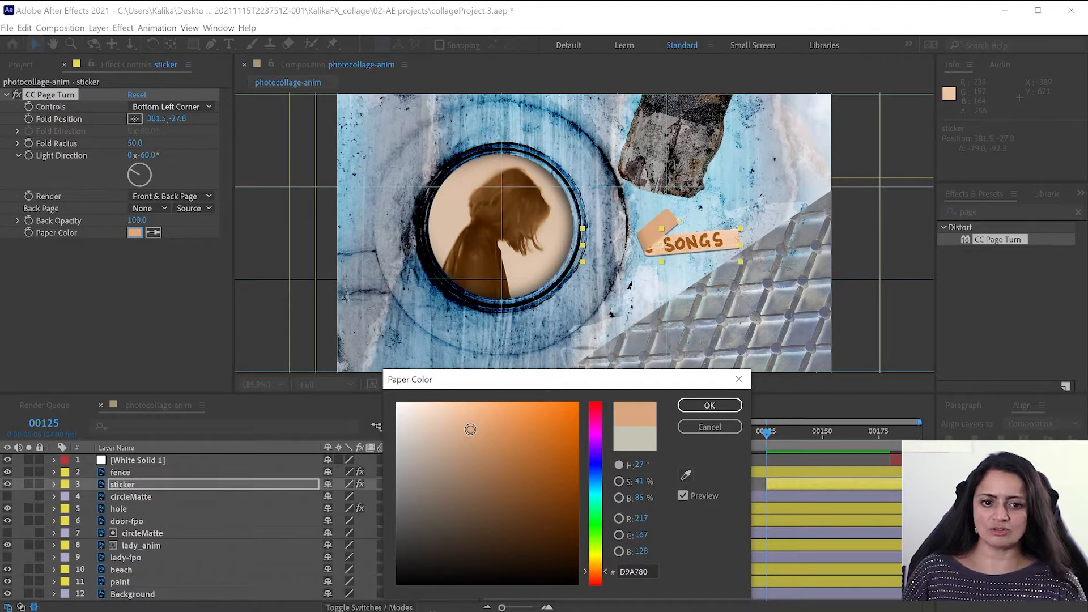
left_click(710, 405)
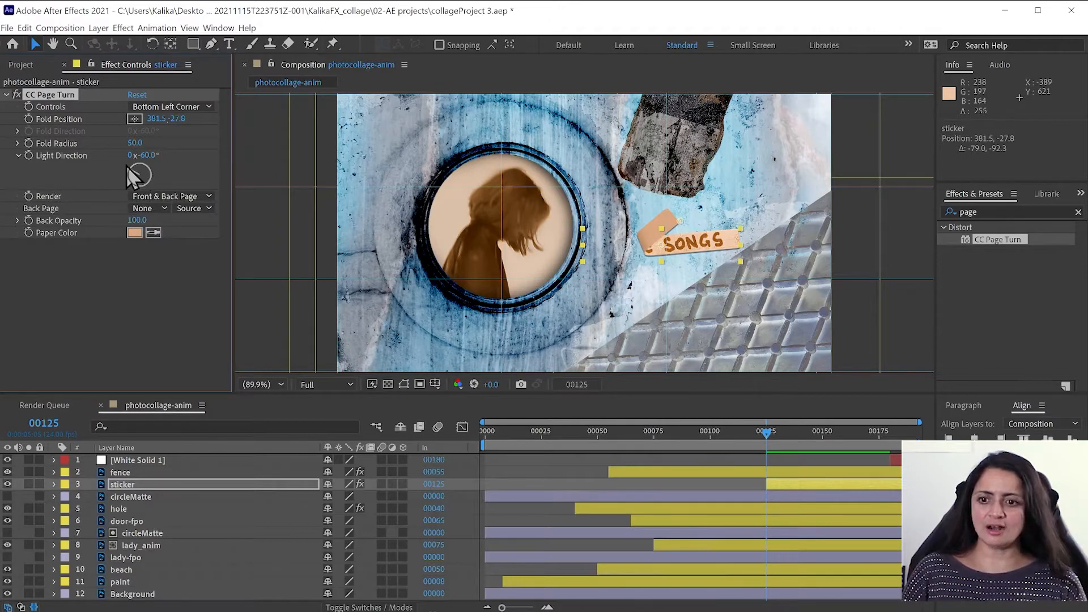
- Set the page turn's Light Direction to about 11° and its Fold Radius to about 57.3
left_click_drag(140, 176, 181, 145)
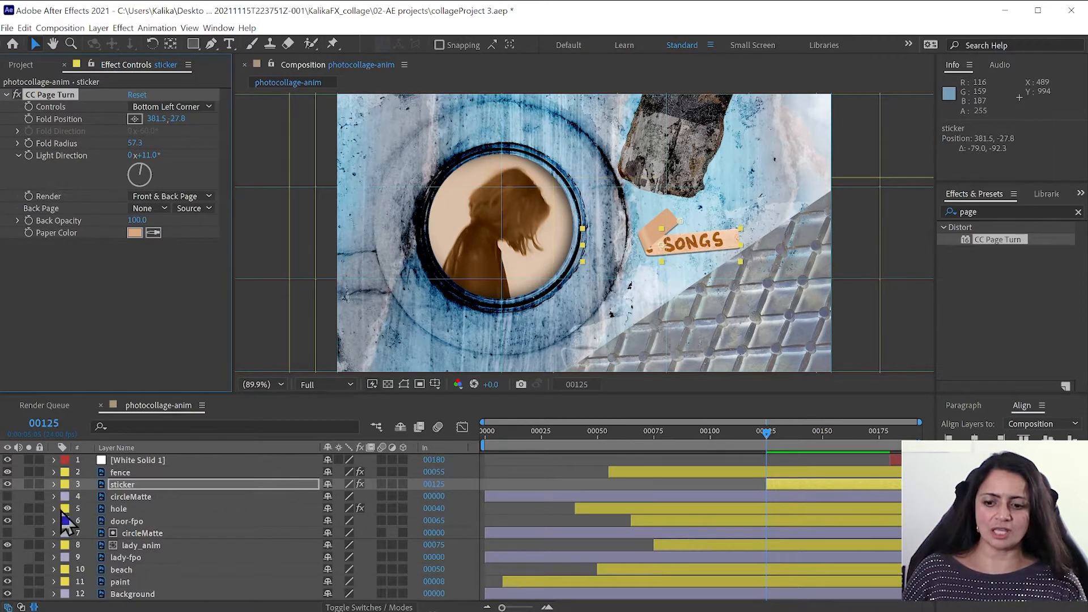
- Turn off the sticker layer's Layer Styles, collapse its properties and deselect the layer
left_click(145, 485)
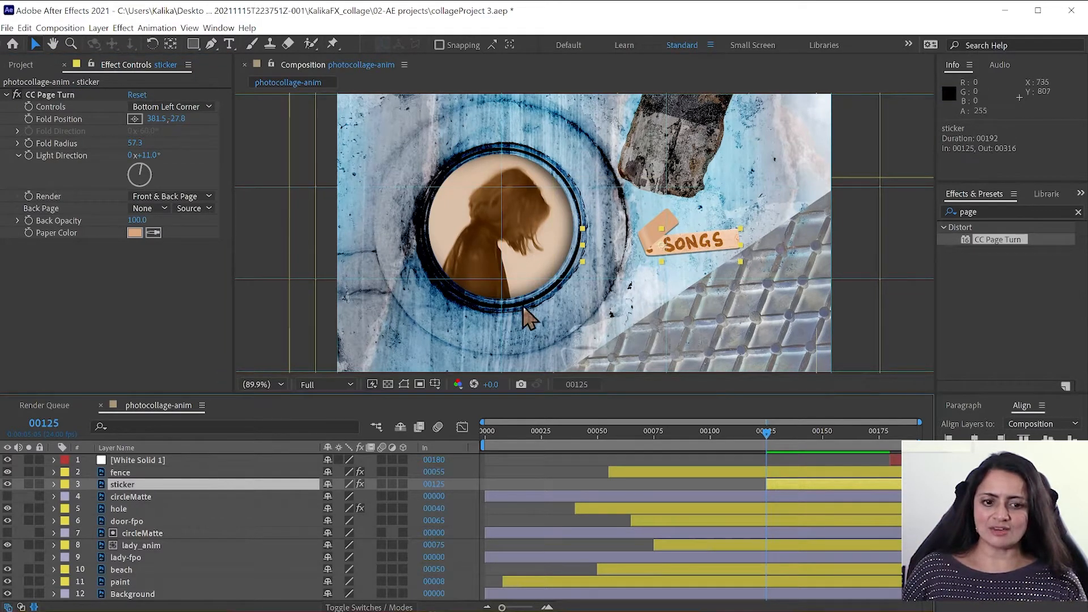
left_click(55, 487)
left_click(104, 523)
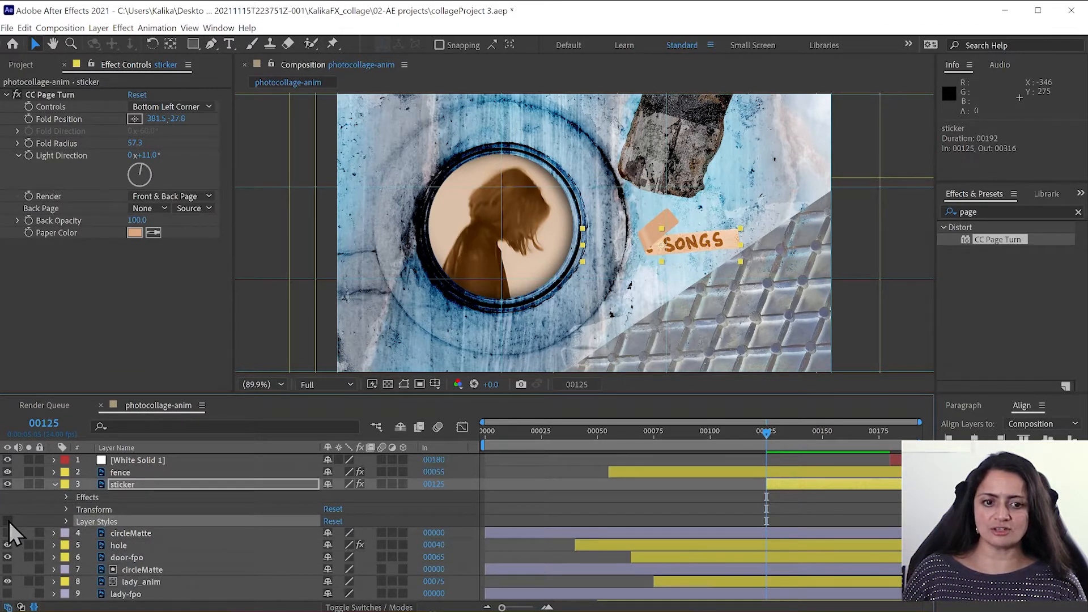
left_click(161, 484)
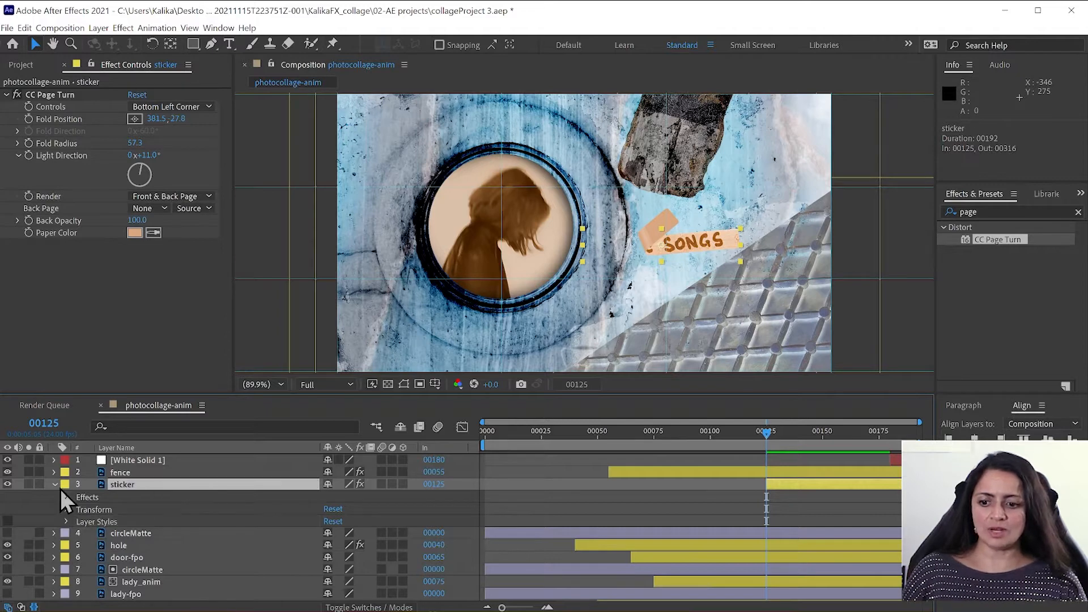
left_click(54, 485)
key("F2")
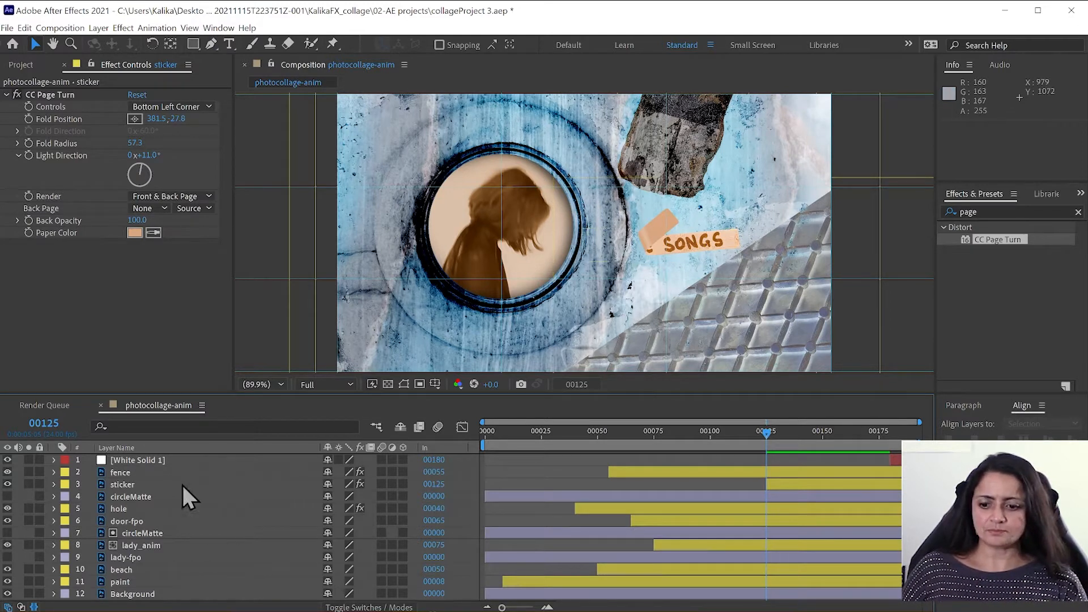
- Peel the sticker back to a fold position of about 767.7, -80.3 and start keyframing Fold Position at frame 125
left_click(132, 486)
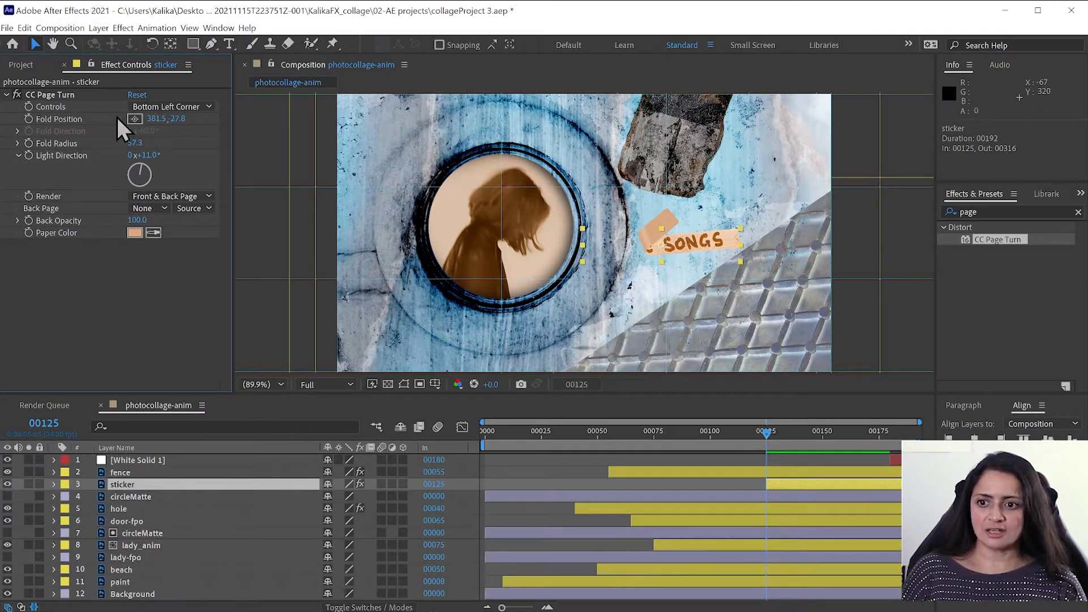
left_click(135, 119)
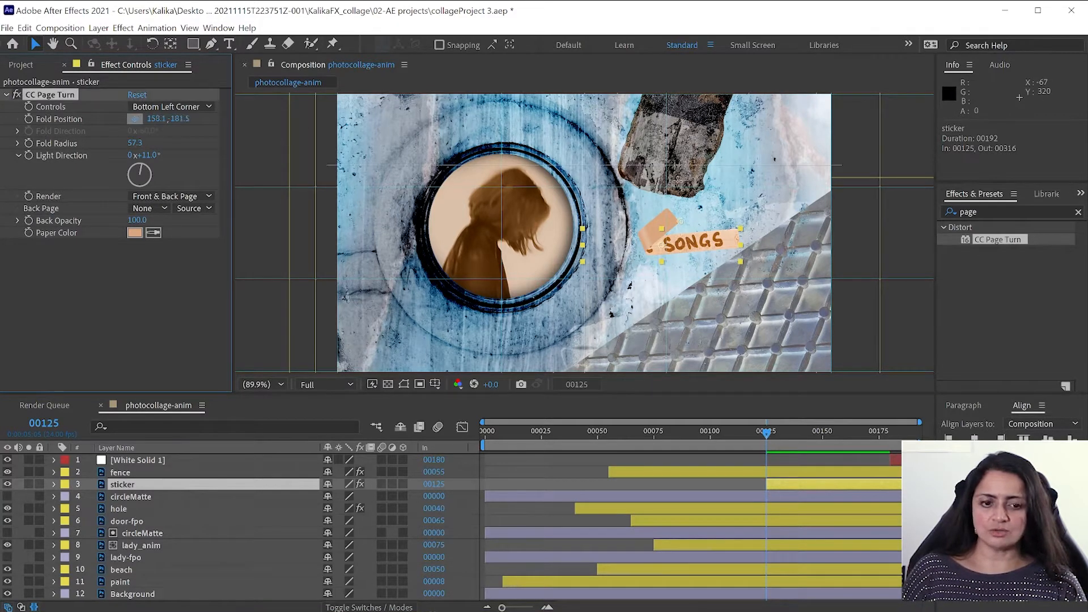
left_click(723, 191)
left_click_drag(723, 192, 780, 209)
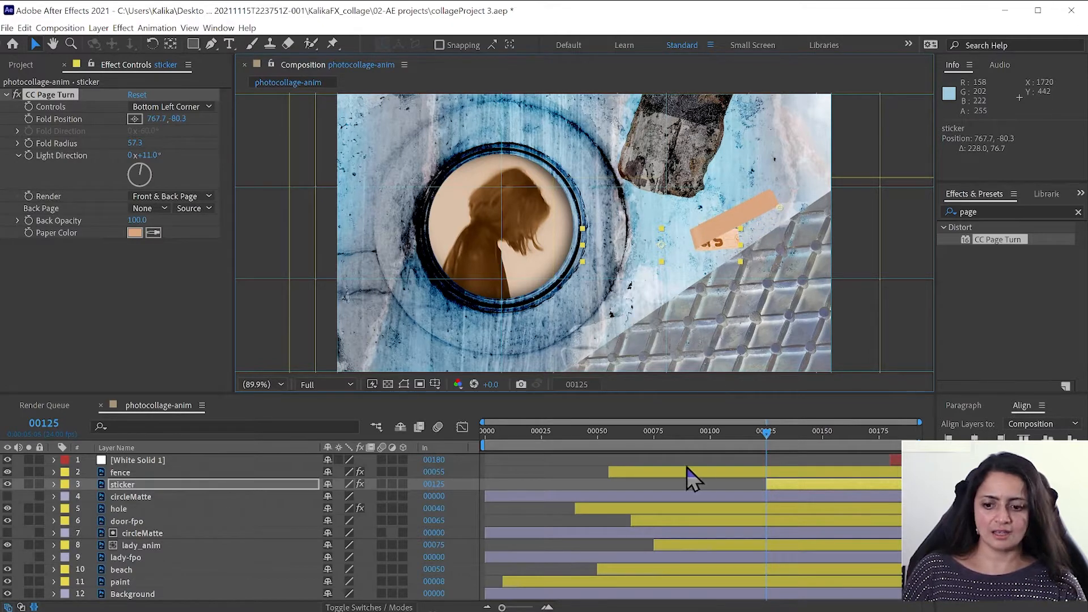
left_click(29, 119)
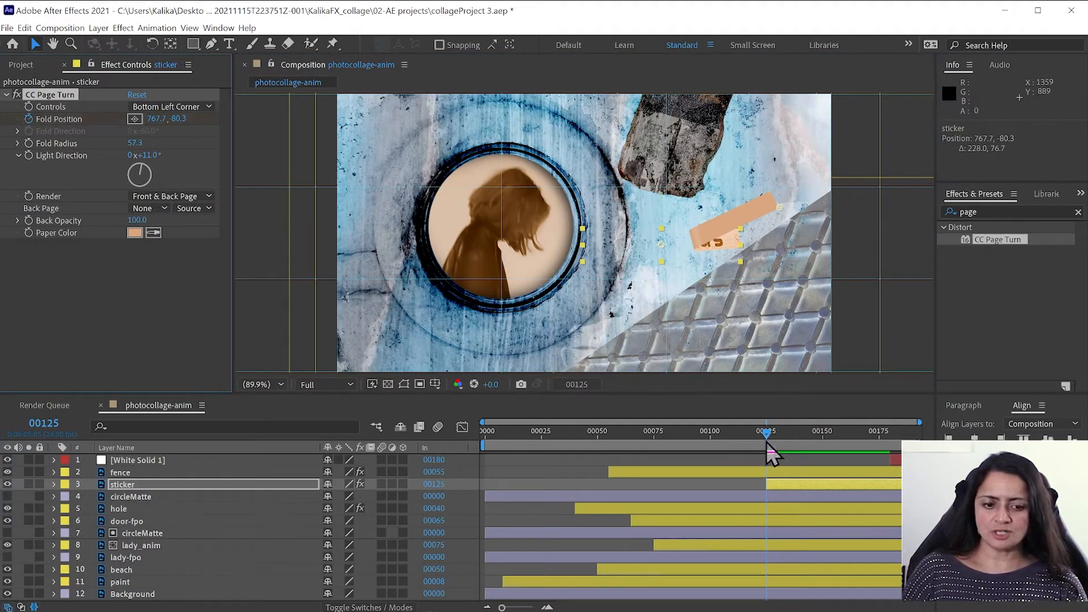
- Unfold the sticker completely at frame 140 with a fold position of about -56.5, 146.6, and reveal the layer's keyframes
left_click(799, 438)
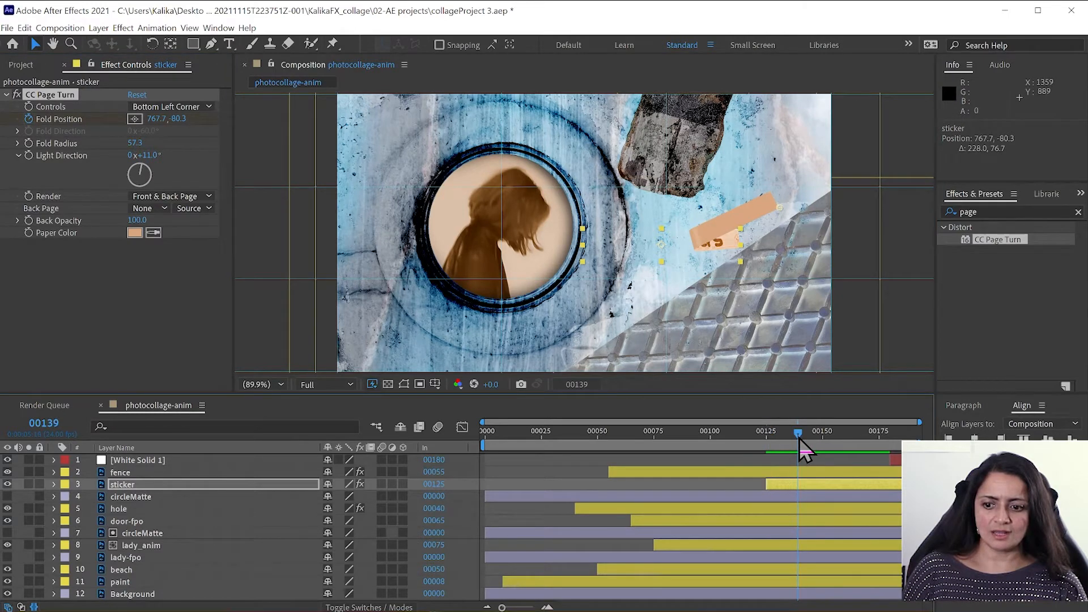
left_click(800, 438)
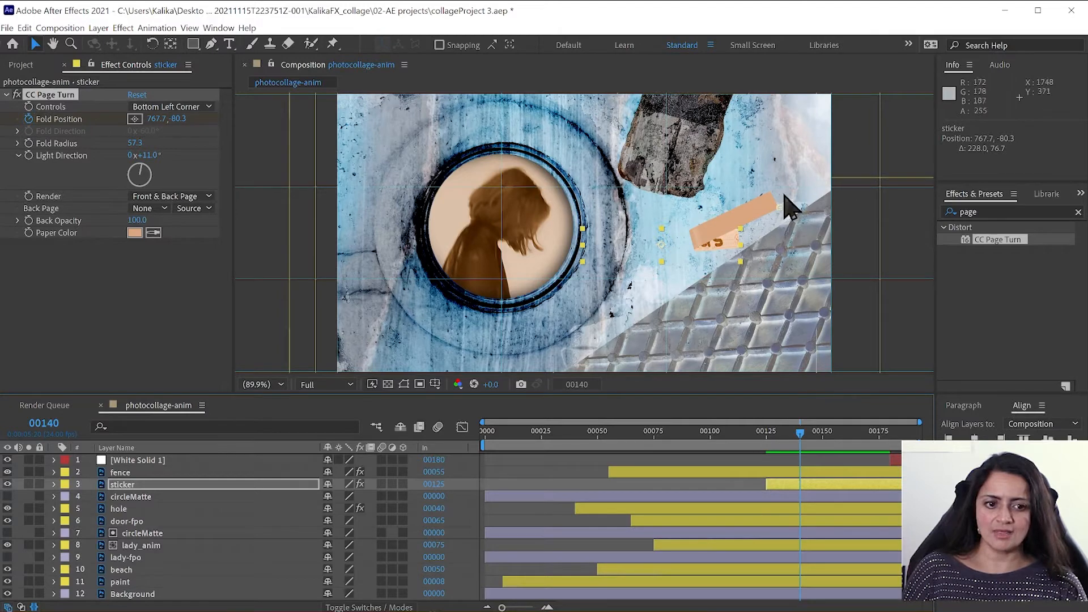
left_click_drag(783, 209, 569, 270)
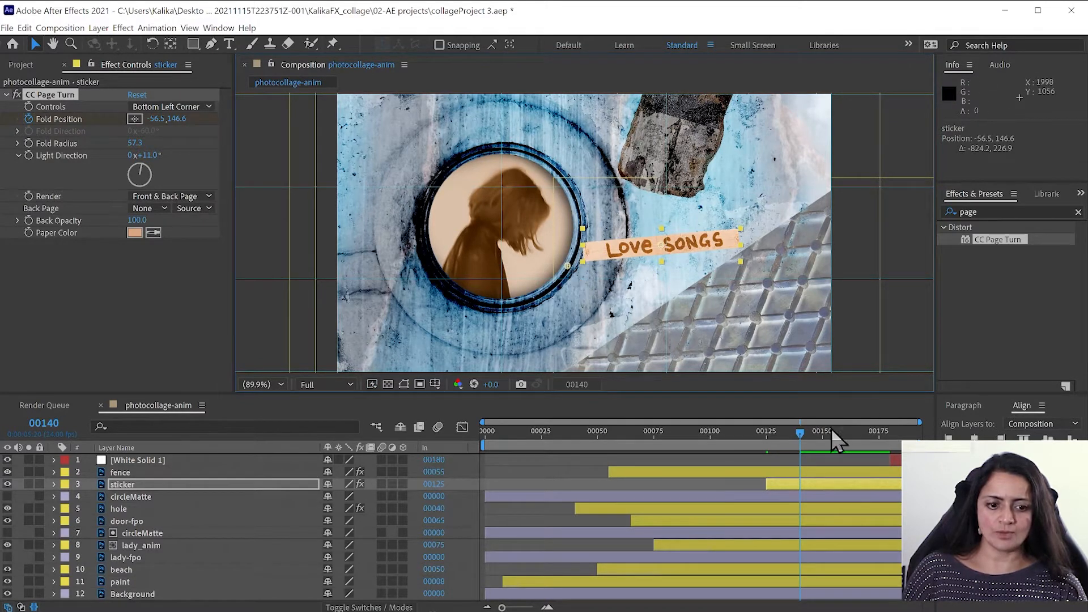
mouse_move(794, 434)
left_mouse_down()
mouse_move(773, 440)
mouse_move(798, 438)
left_mouse_up()
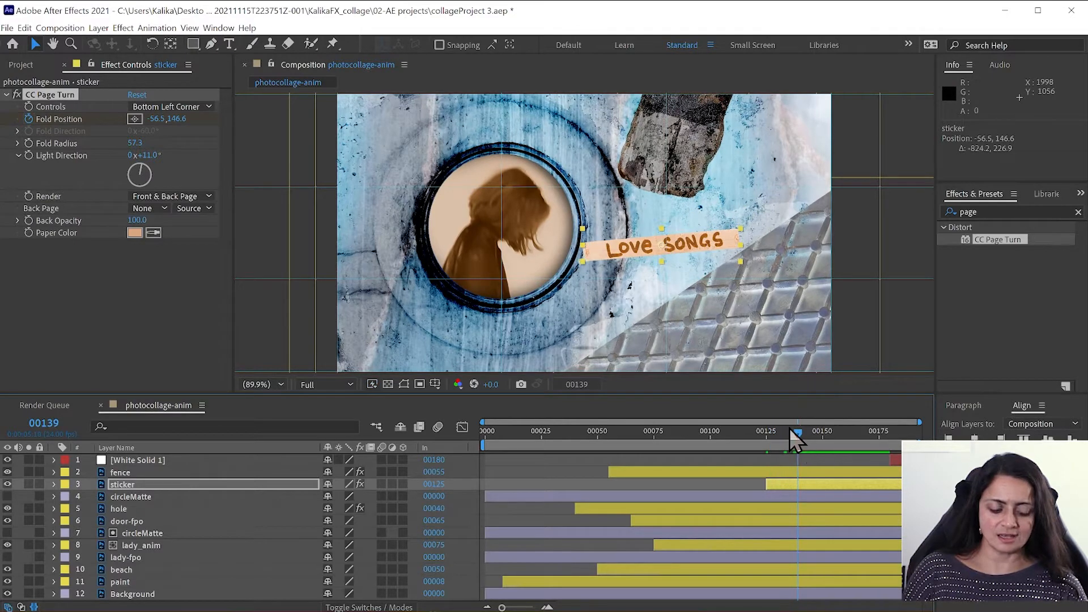
key("u")
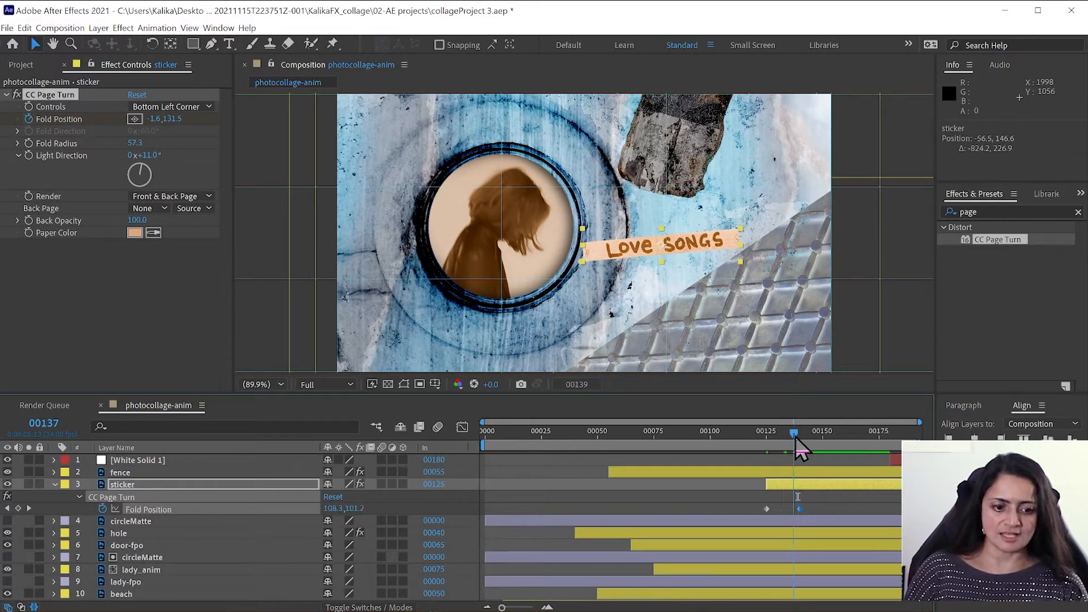
left_click_drag(800, 438, 802, 440)
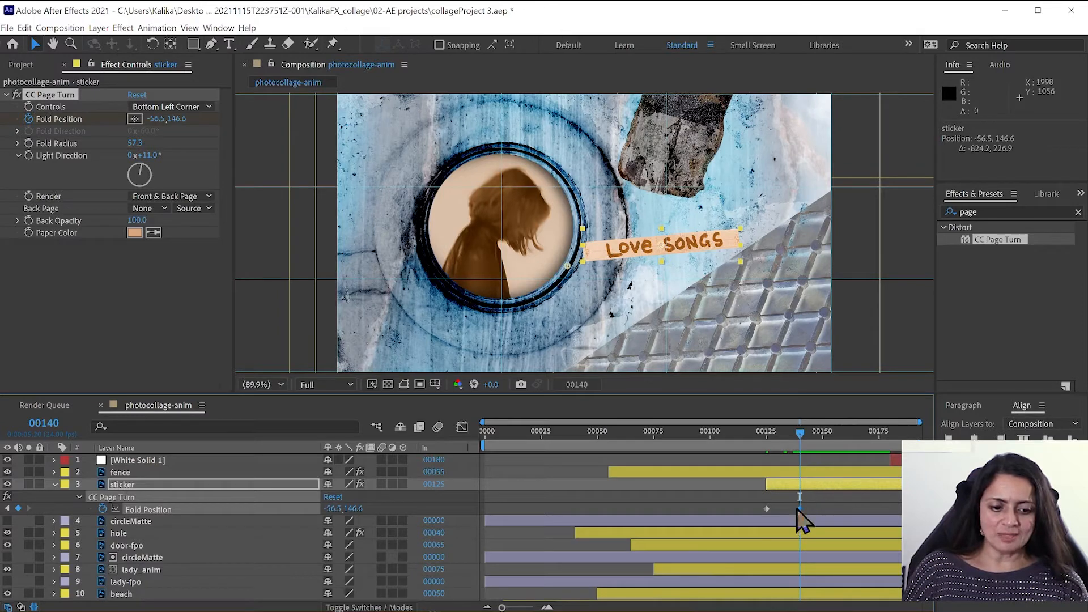
- Keyframe the sticker's current Position at frame 140, and move the sticker to about 1417.9, 506.3 at frame 125
key("p")
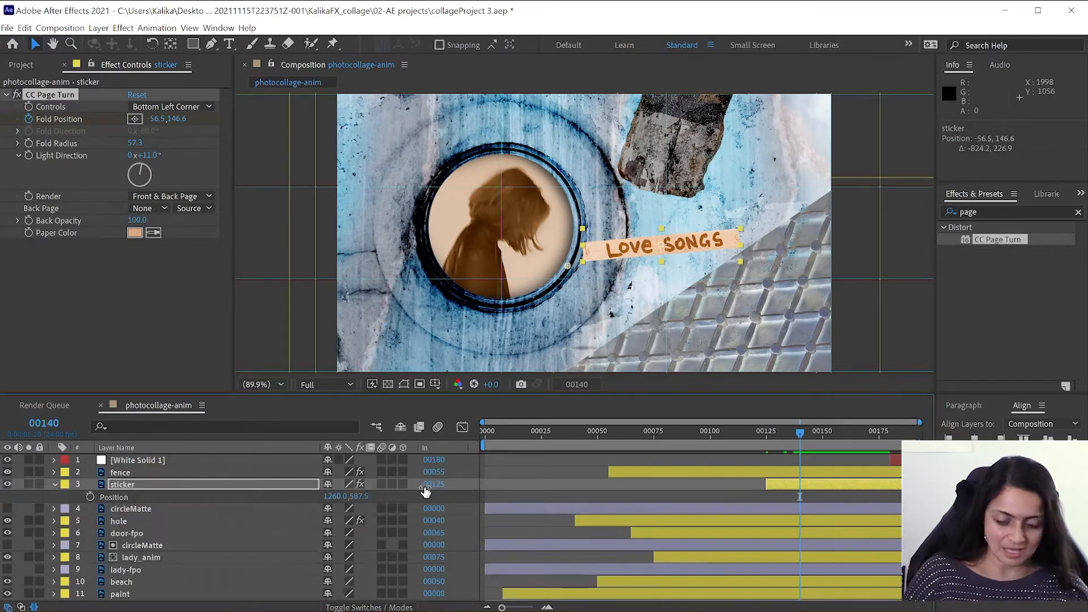
left_click(94, 500)
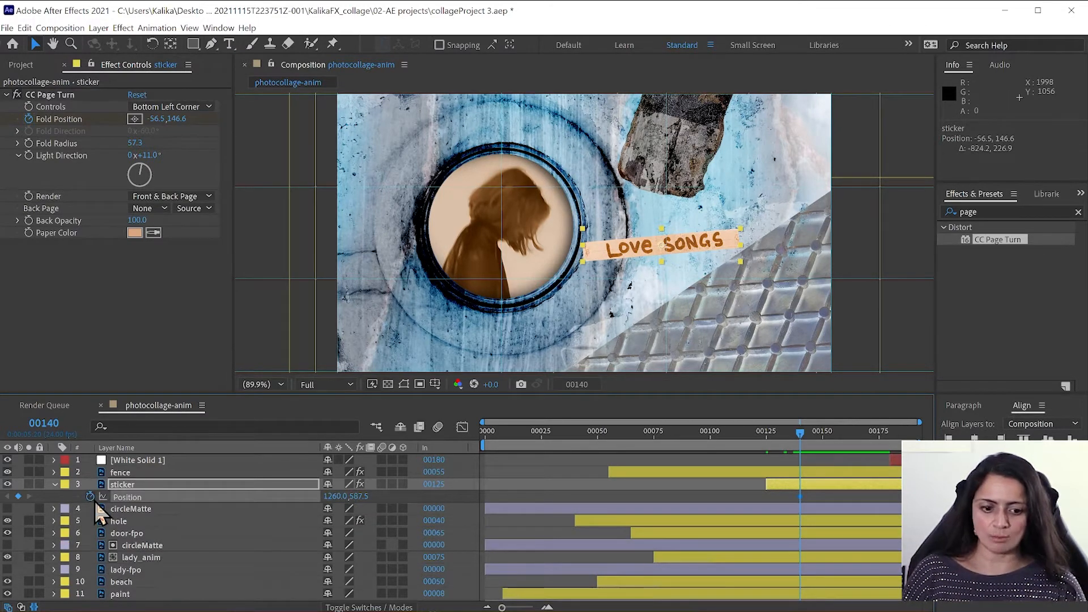
key("u")
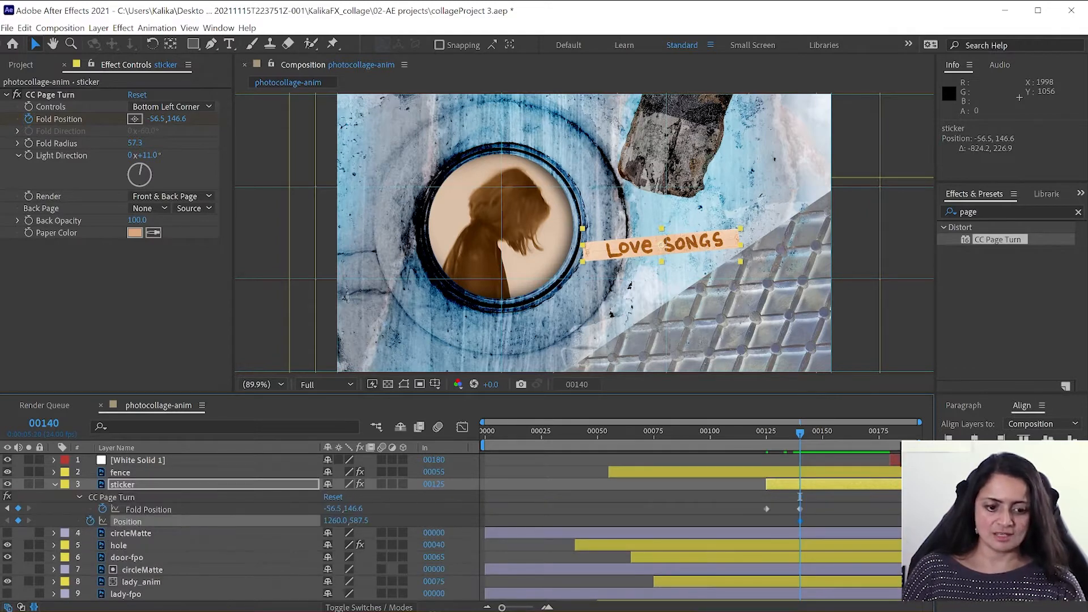
left_click_drag(784, 434, 767, 435)
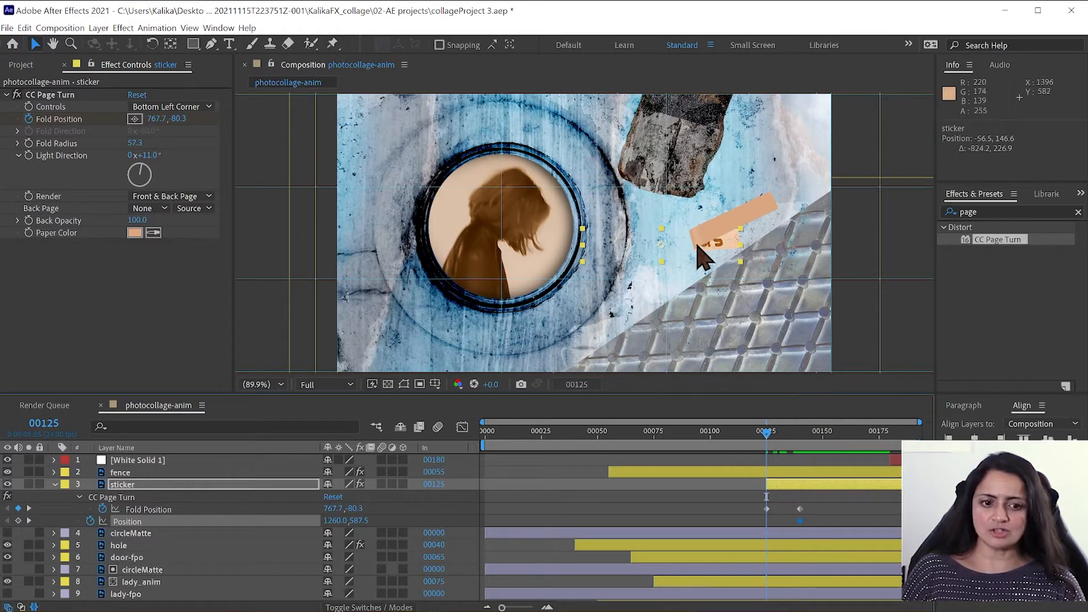
left_click_drag(692, 256, 740, 224)
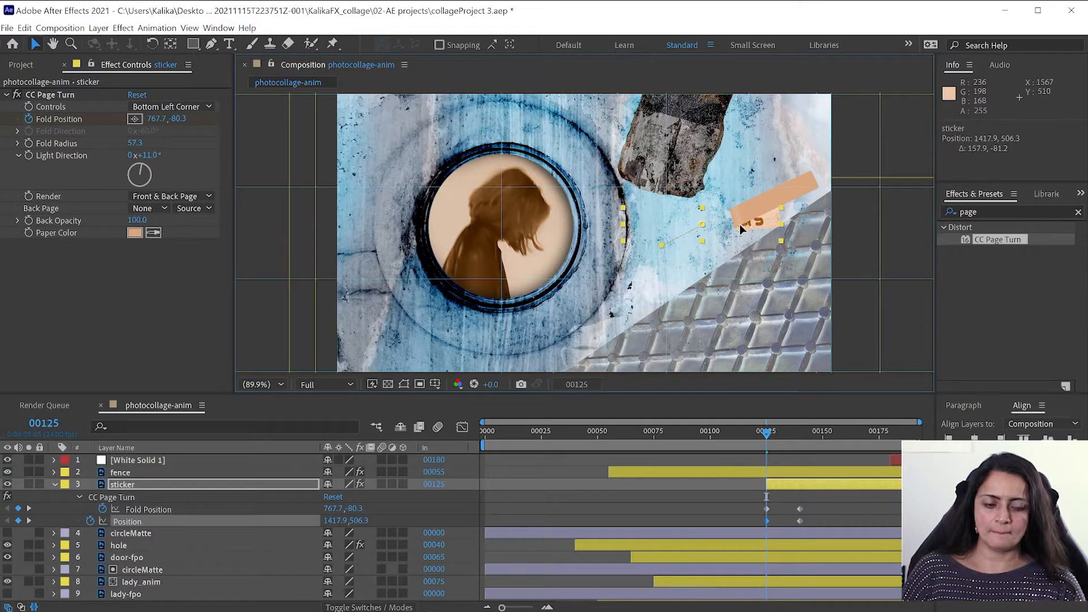
- Apply Easy Ease to the sticker's Fold Position and Position keyframes at frame 140, and scrub the animation to frame 133
left_click_drag(786, 505, 810, 524)
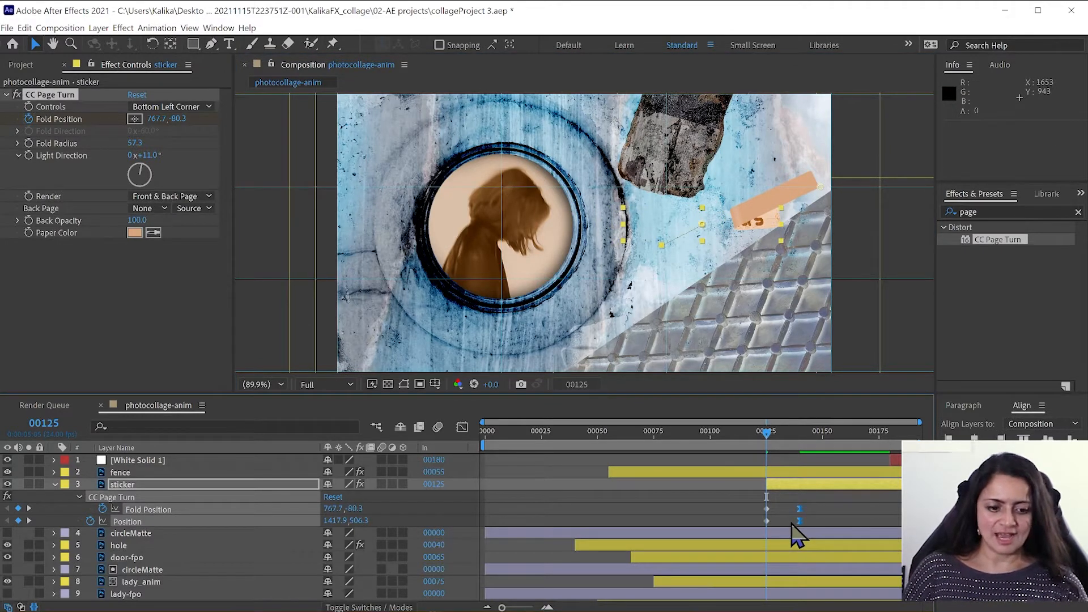
key("F9")
right_click(800, 522)
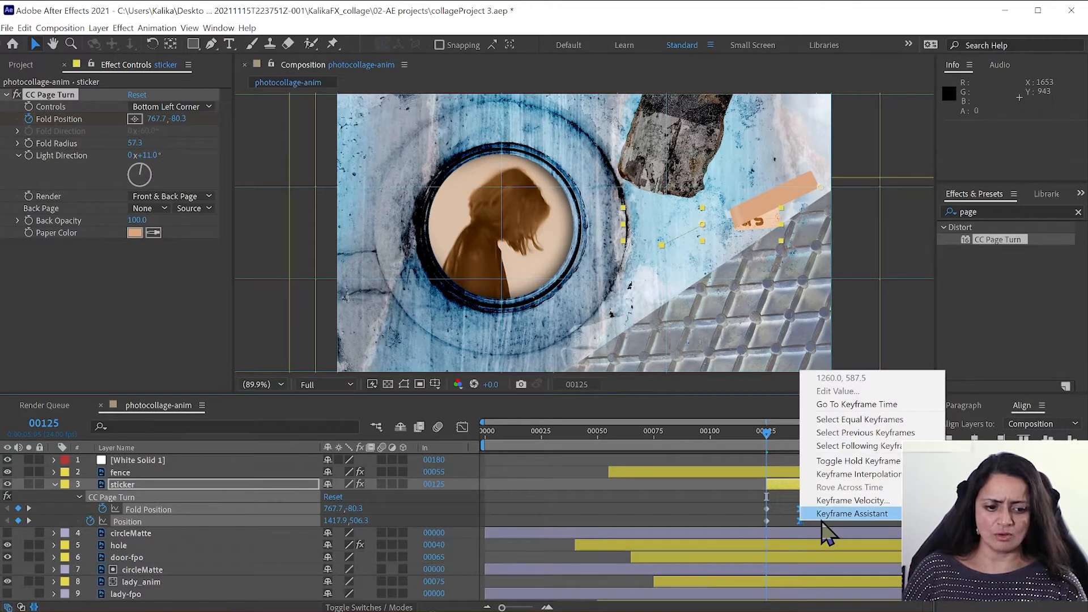
mouse_move(824, 519)
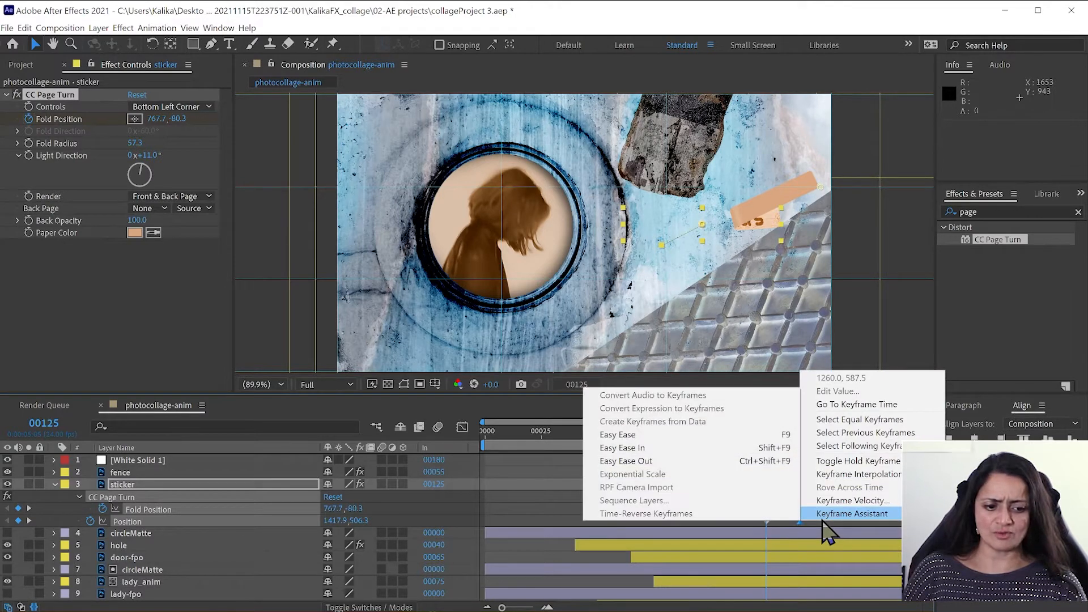
left_click(525, 488)
left_click_drag(767, 437, 780, 457)
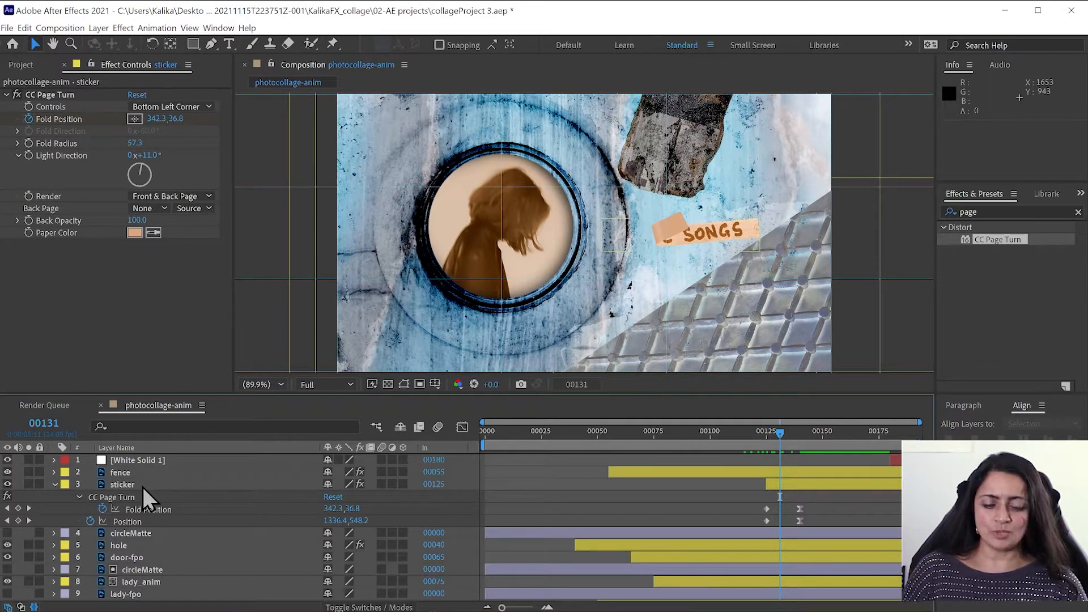
left_click_drag(771, 436, 790, 446)
left_click_drag(793, 443, 786, 443)
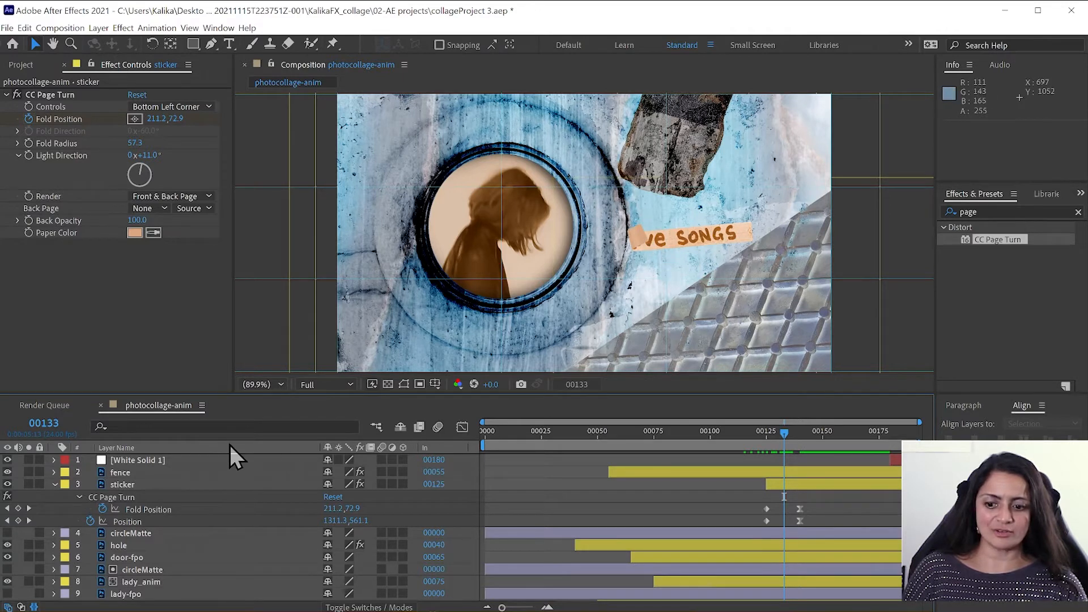
- Collapse the sticker layer's properties, duplicate the layer and name the duplicate "sticker back"
left_click(119, 486)
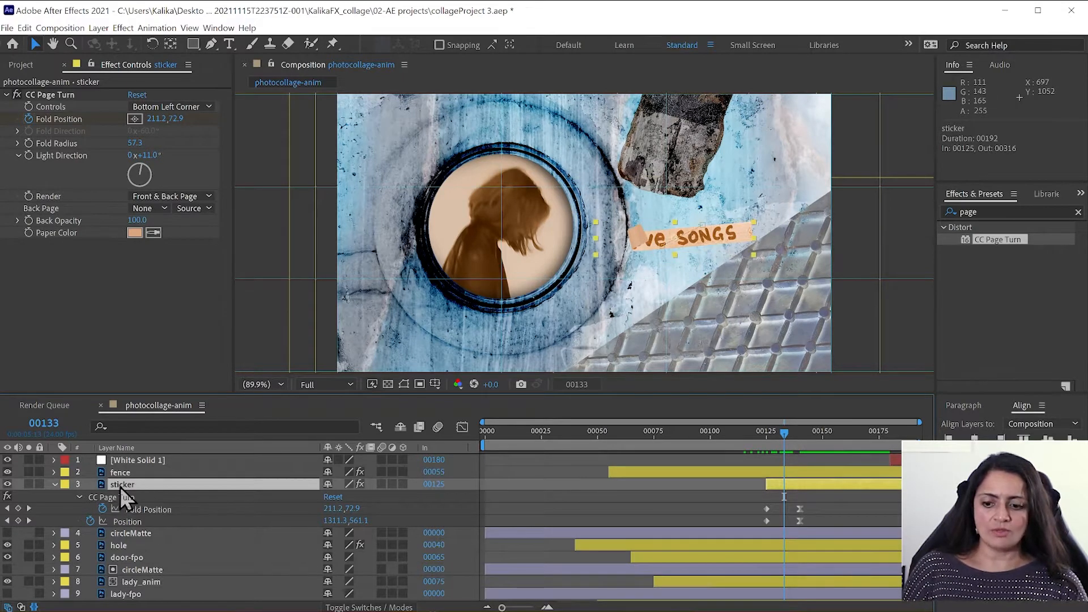
left_click(56, 485)
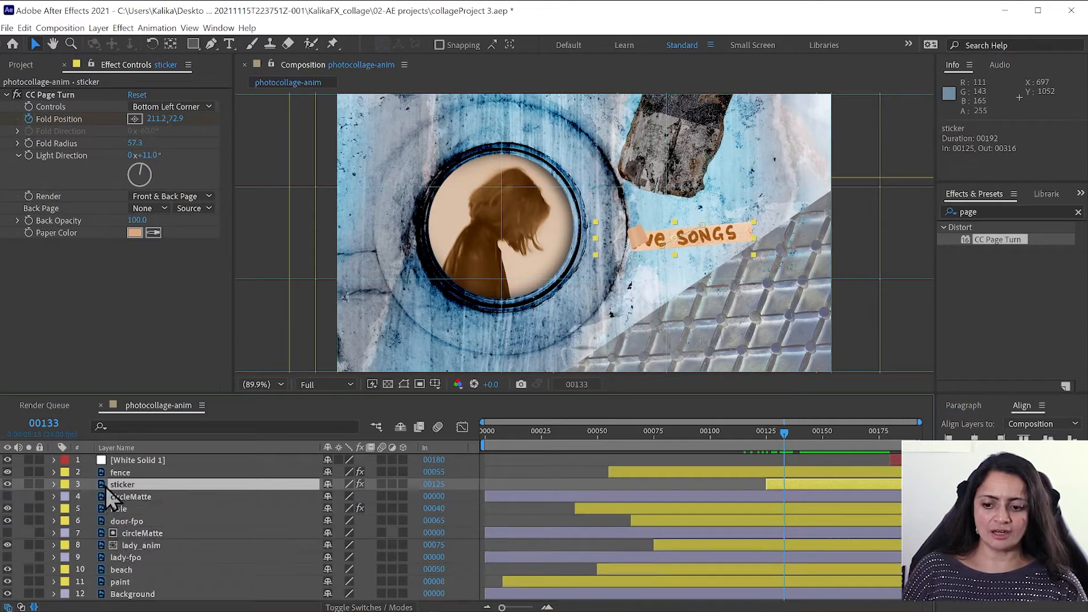
left_click(25, 27)
left_click(71, 181)
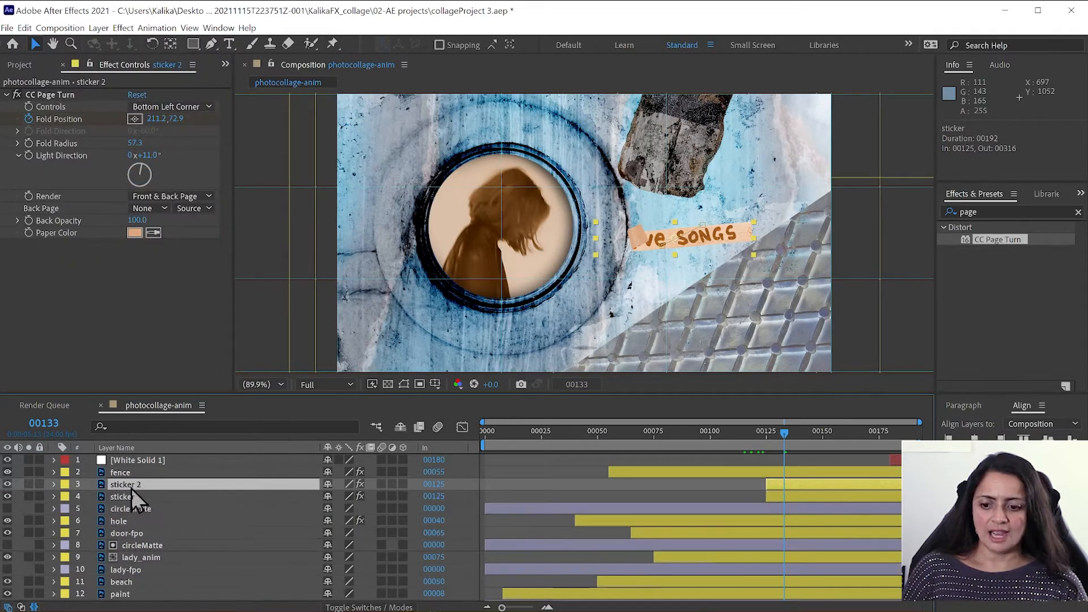
key("Return")
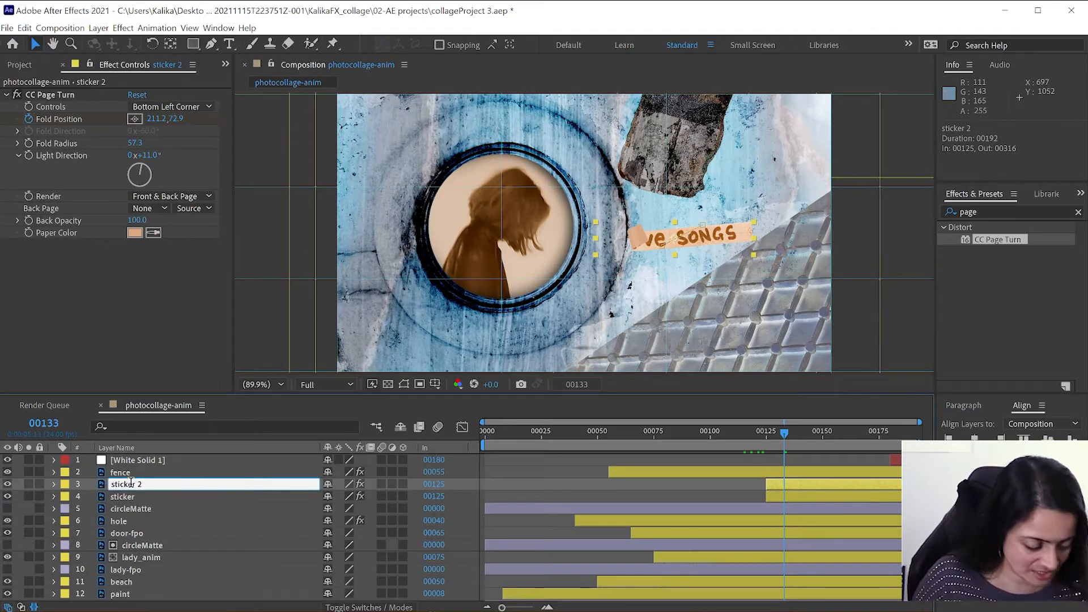
type("sticker back")
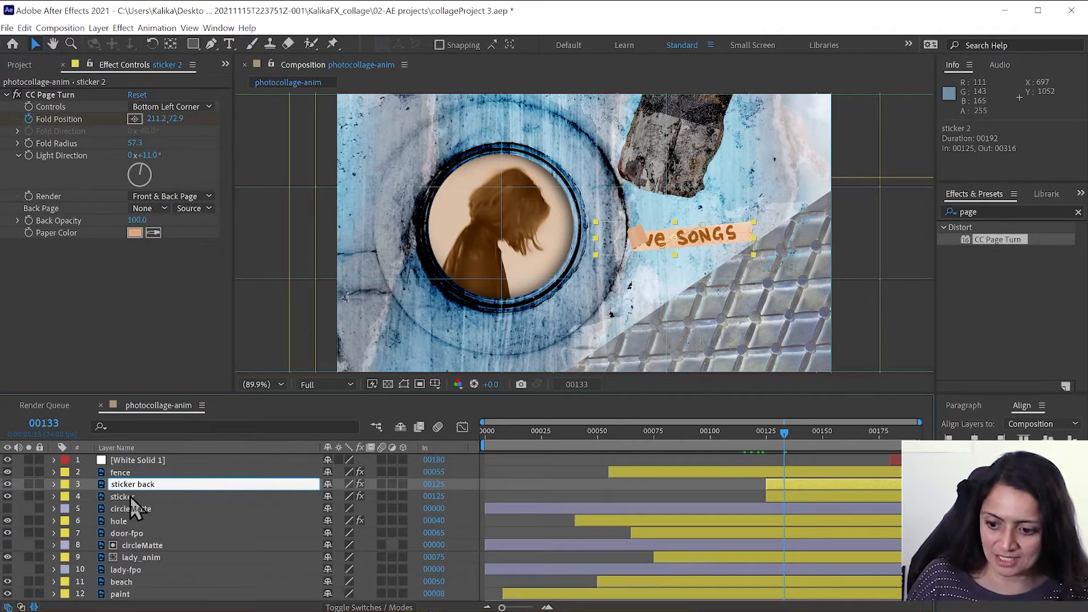
- Rename the original sticker layer "sticker front"
left_click(131, 497)
key("Return")
type("sticker f")
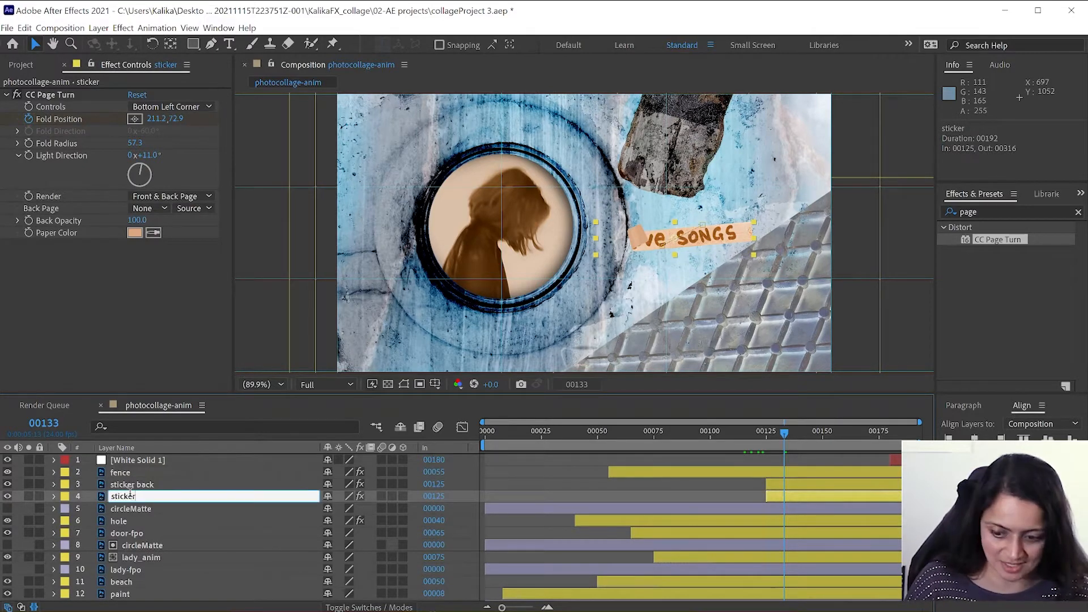
type("ront")
key("Return")
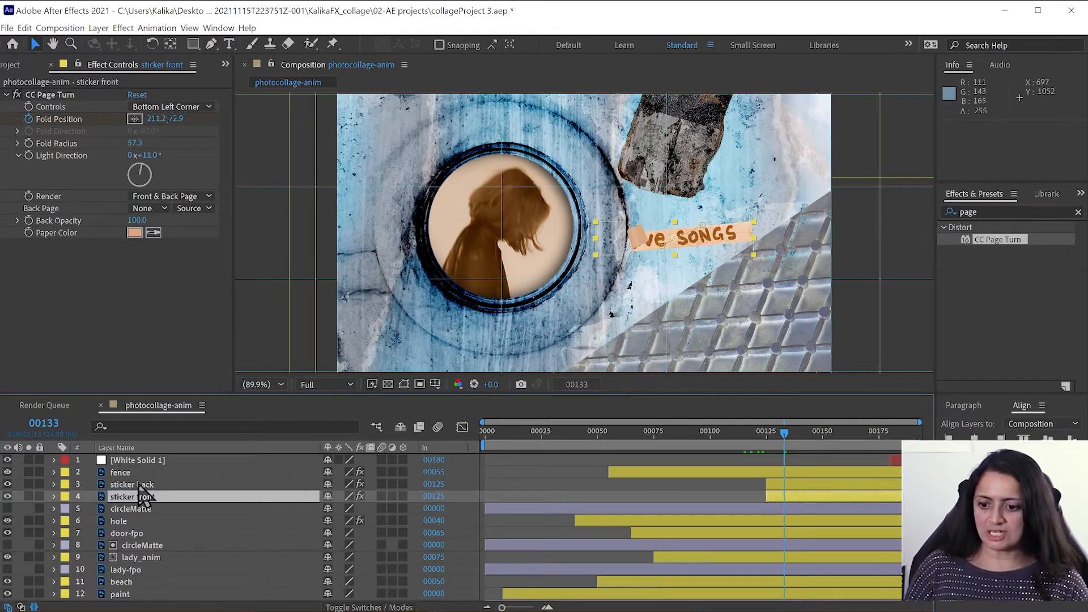
- Set the label colour of both the sticker back and sticker front layers to Orange
left_click(145, 484, "shift")
left_click(65, 496)
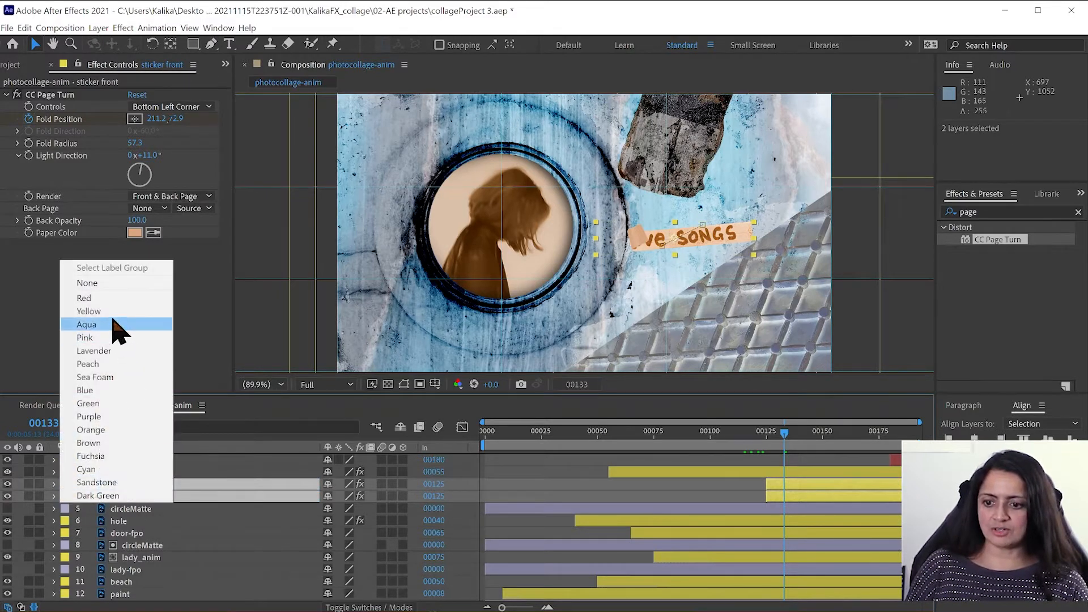
left_click(120, 429)
left_click(145, 511)
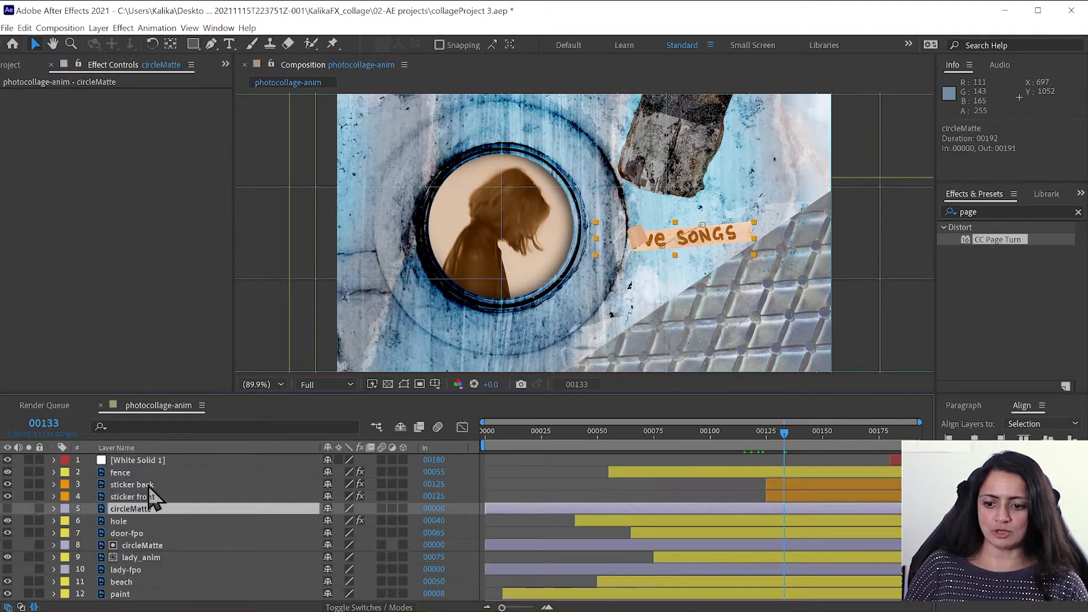
- Set CC Page Turn's Render to Back Page on the sticker back layer and to Front Page on the sticker front layer
left_click(150, 484)
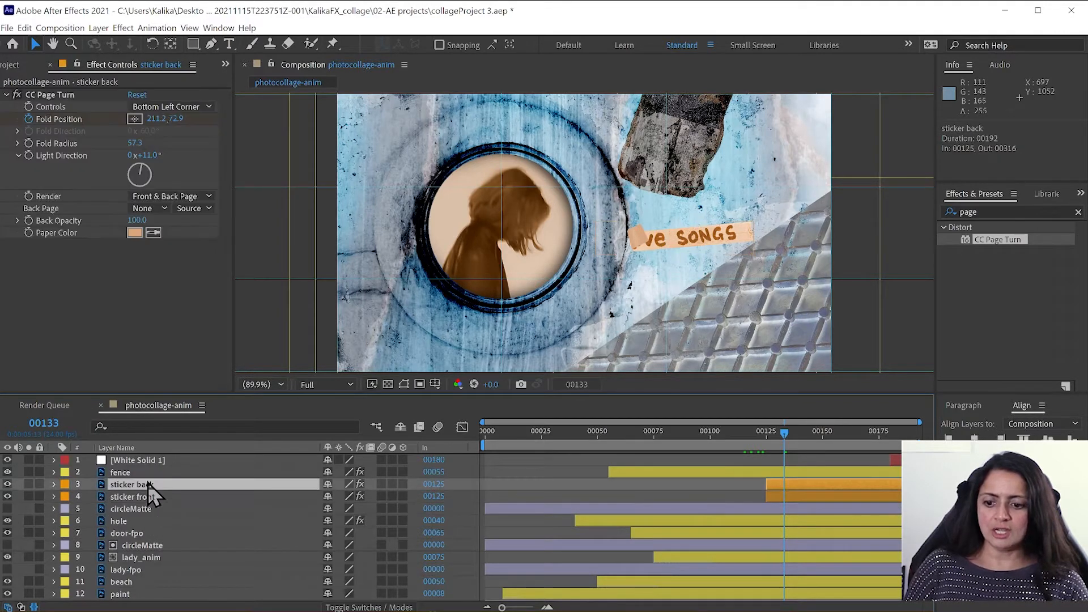
left_click(143, 196)
left_click(154, 222)
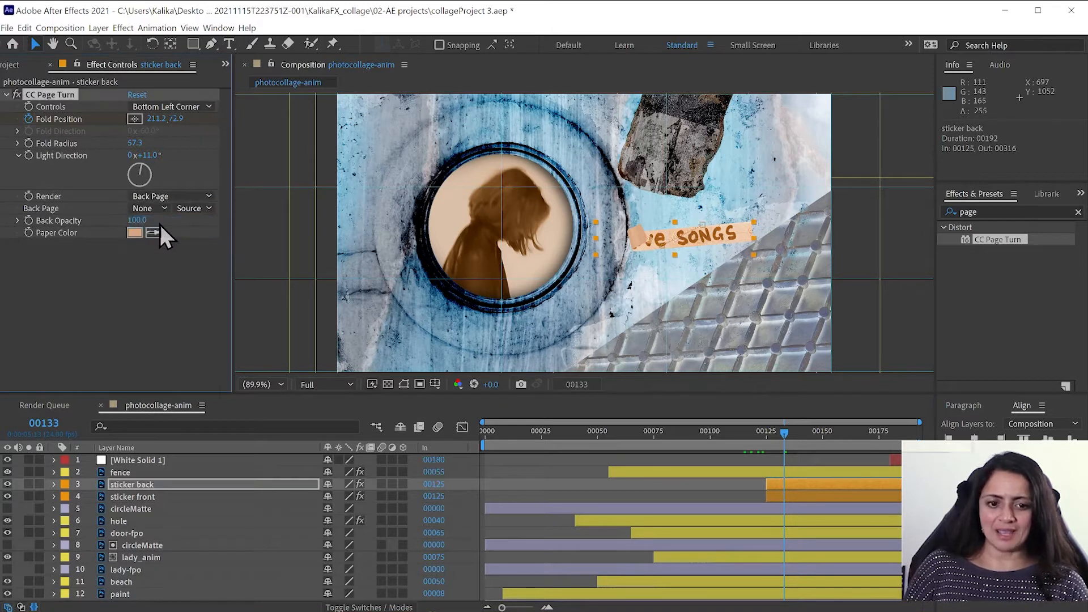
left_click(131, 499)
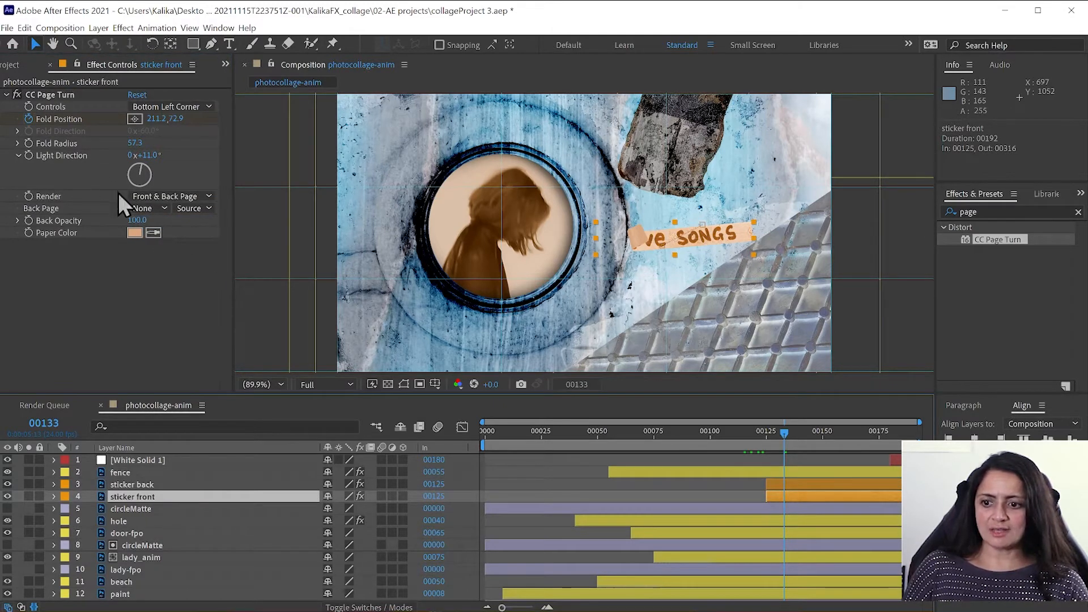
left_click(169, 195)
left_click(163, 233)
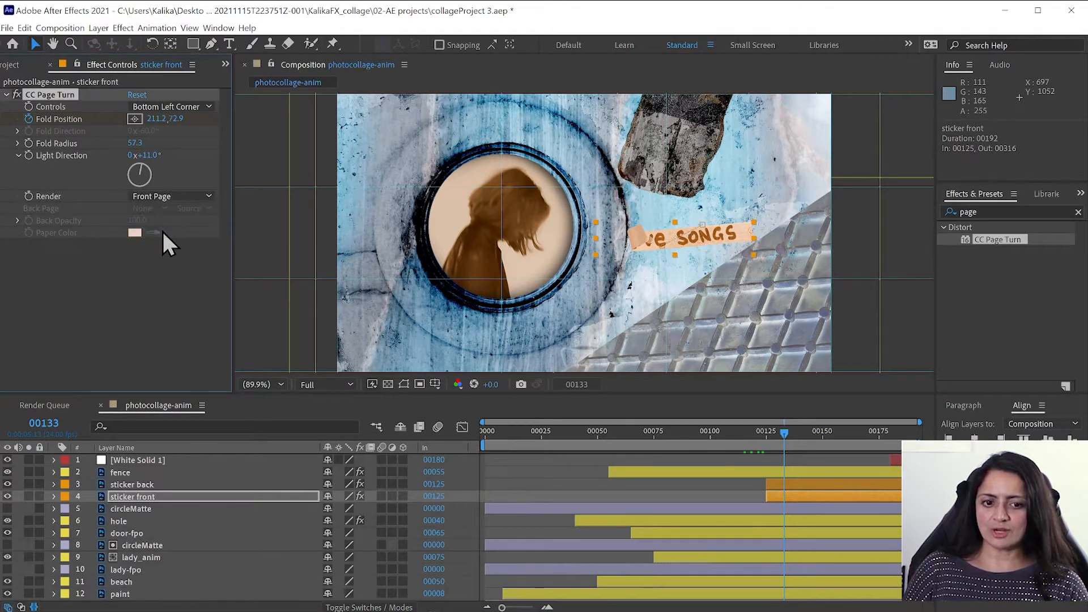
- Add a Drop Shadow effect to the sticker back layer with a softness of 15 and an opacity of 43%
left_click(149, 485)
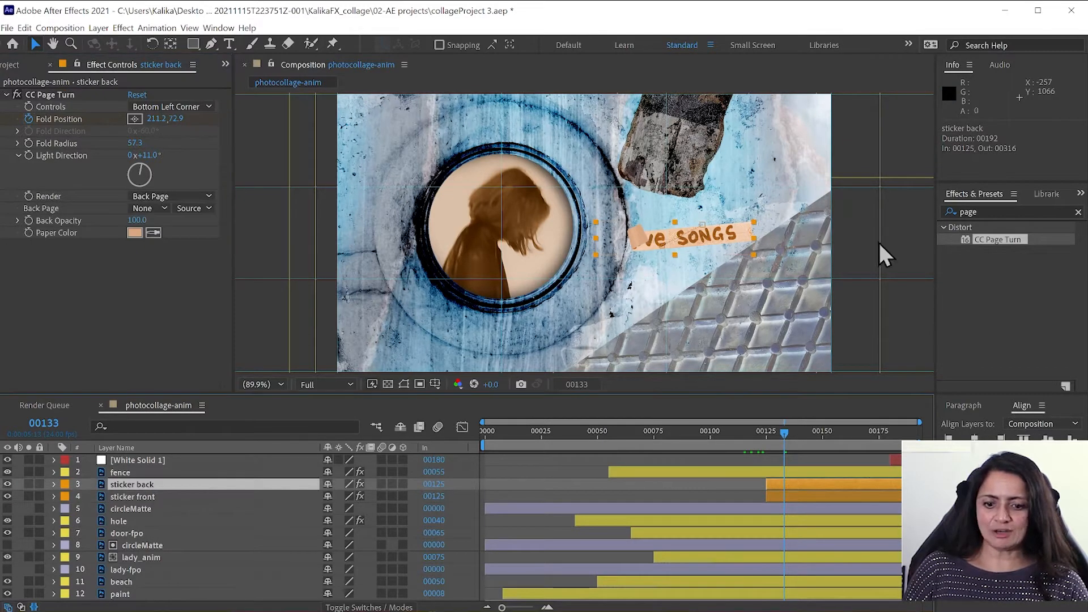
left_click(989, 208)
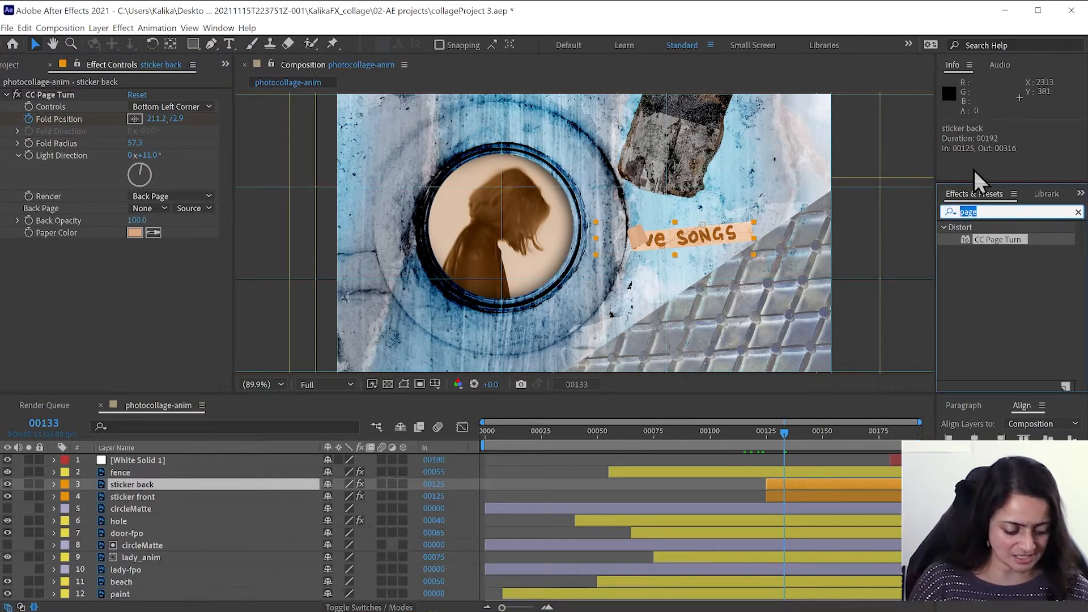
type("drop s")
double_click(1021, 240)
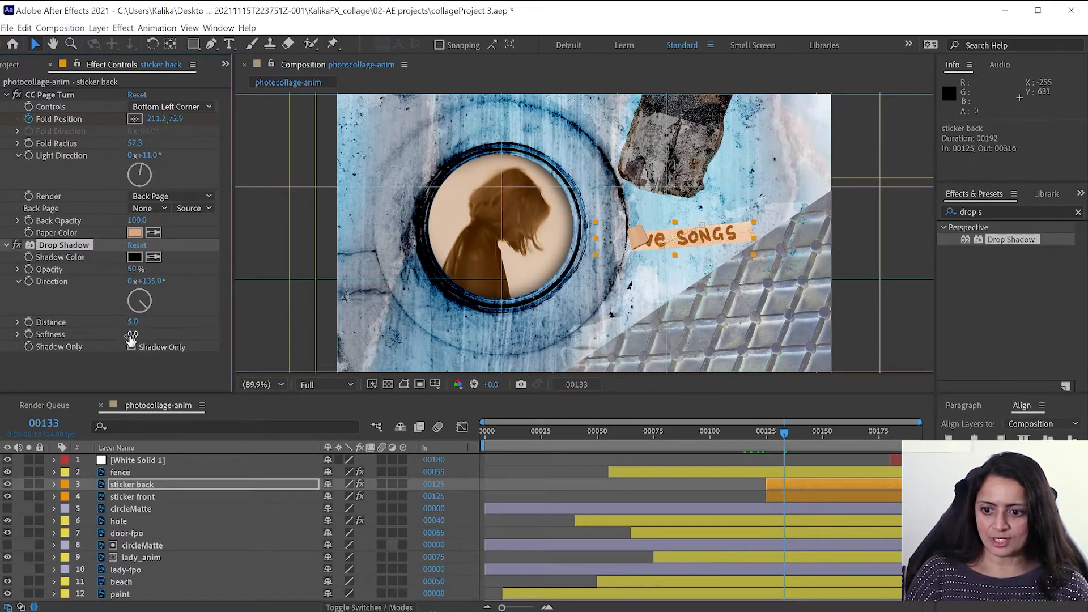
left_click_drag(139, 336, 144, 337)
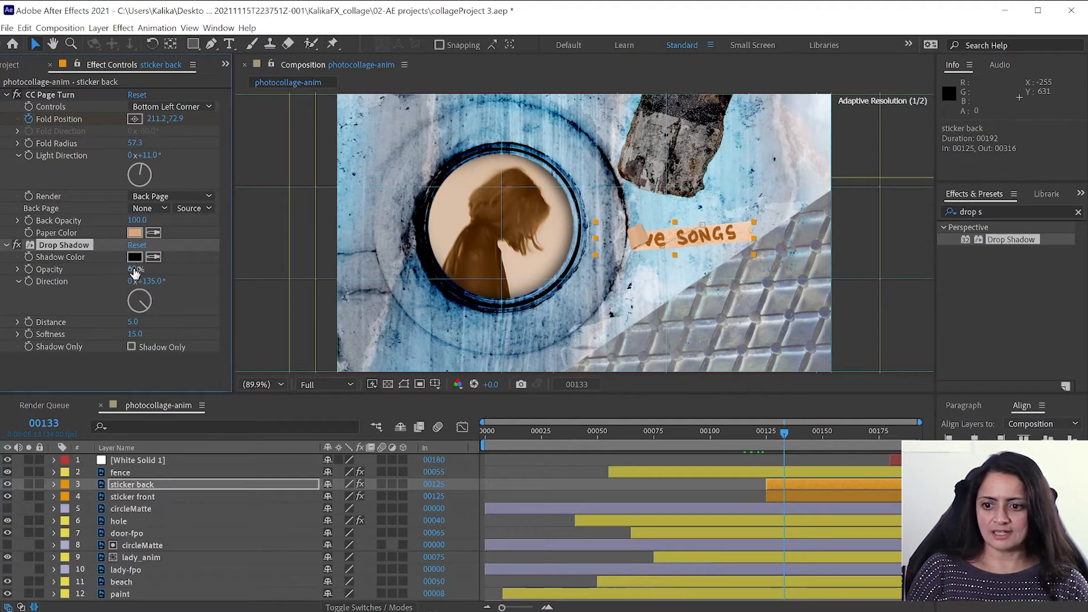
left_click_drag(133, 273, 123, 274)
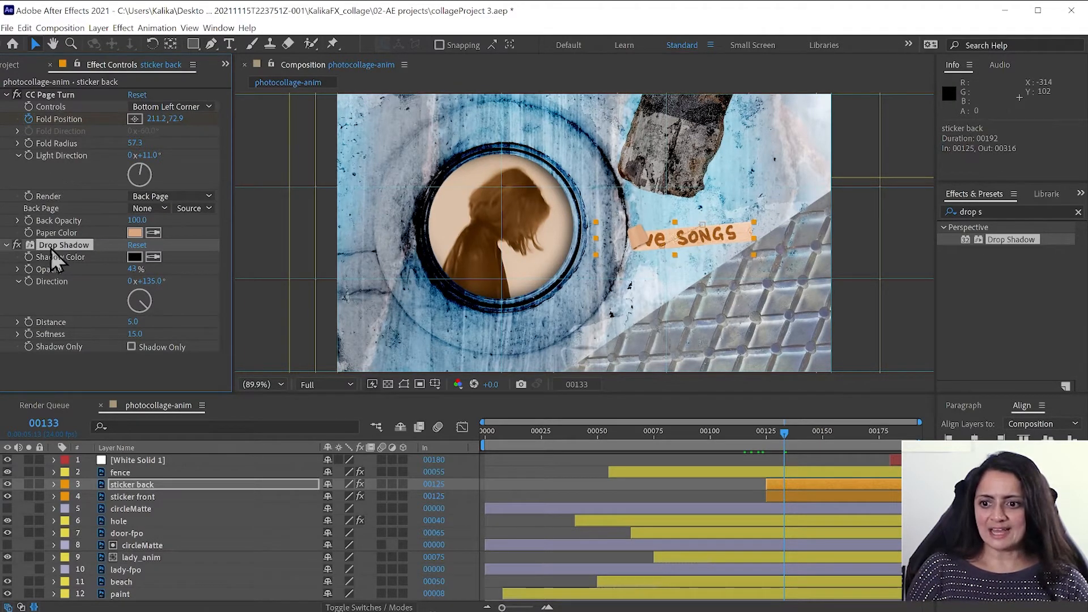
- Copy the Drop Shadow effect from the sticker back layer to the sticker front layer
left_click(24, 28)
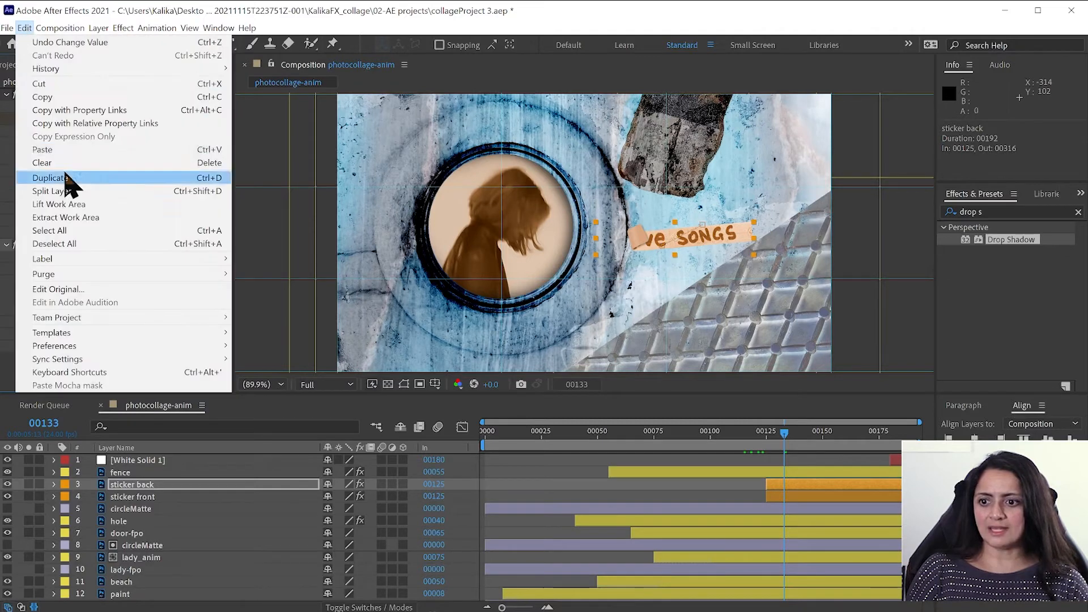
left_click(58, 110)
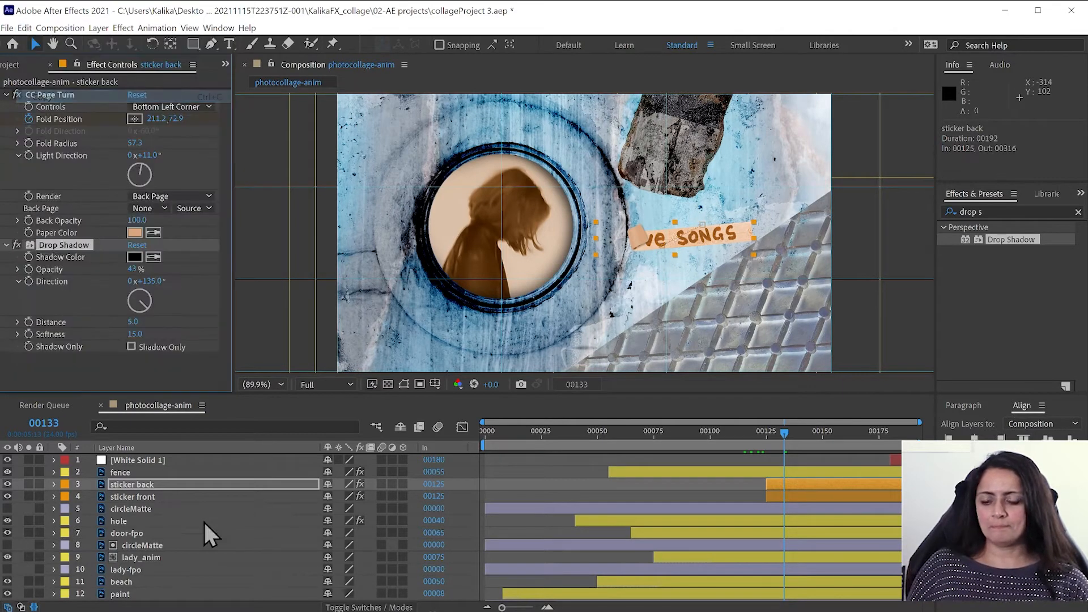
left_click(126, 496)
left_click(24, 28)
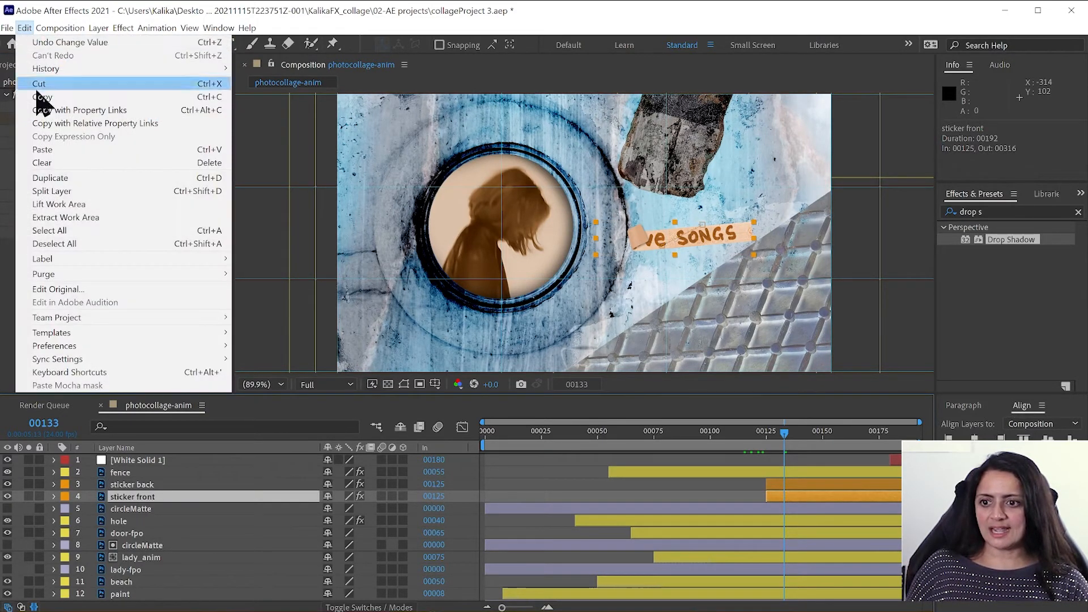
left_click(41, 149)
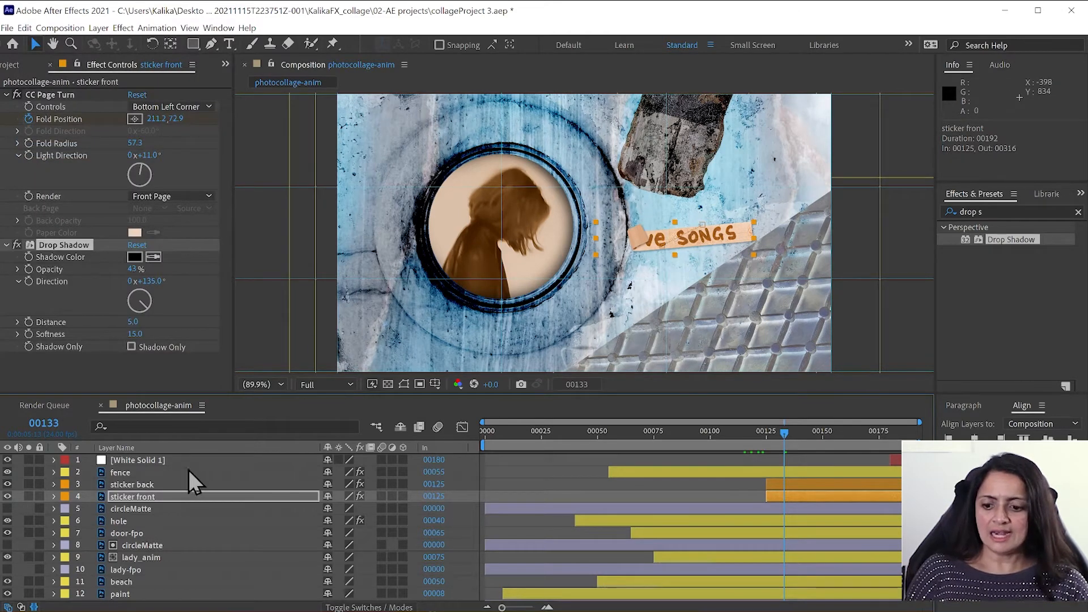
- Select both sticker layers, try out their Opacity ending at 100%, and collapse their properties
left_click(145, 484, "shift")
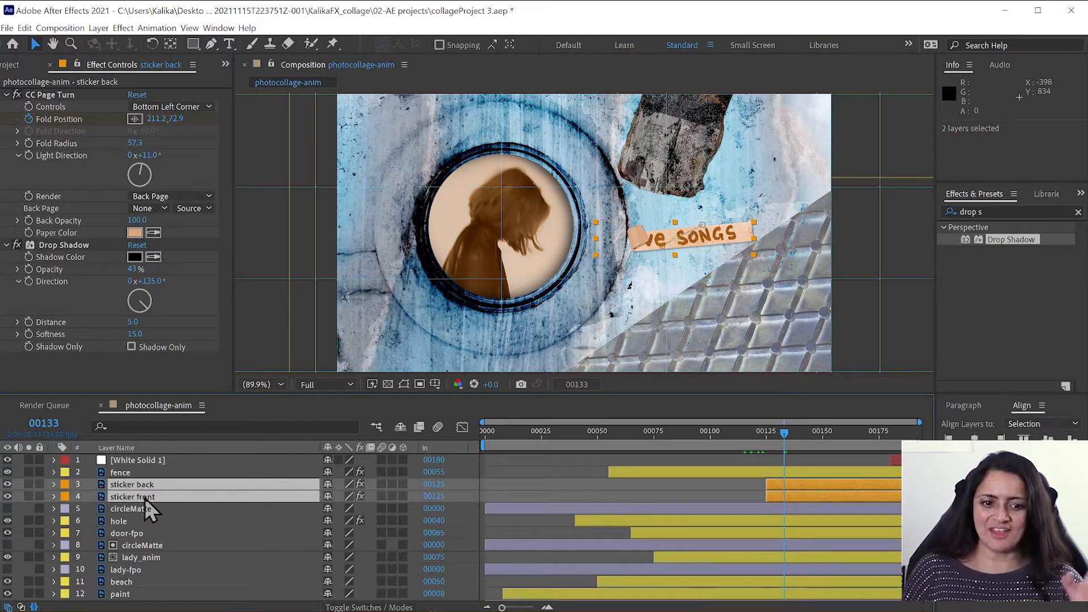
key("t")
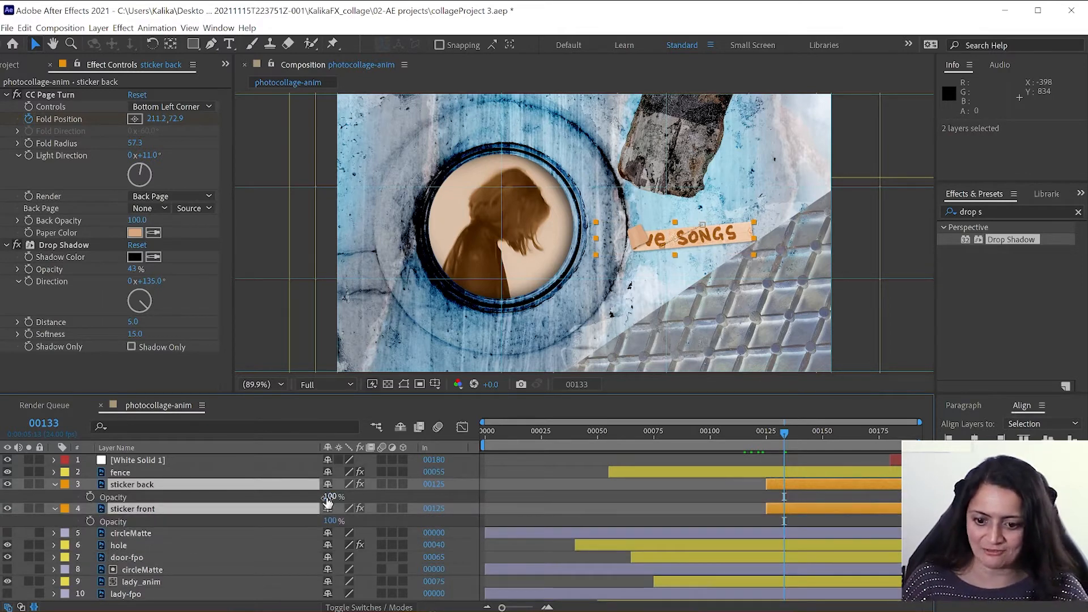
mouse_move(327, 499)
left_mouse_down()
mouse_move(304, 502)
mouse_move(338, 498)
left_mouse_up()
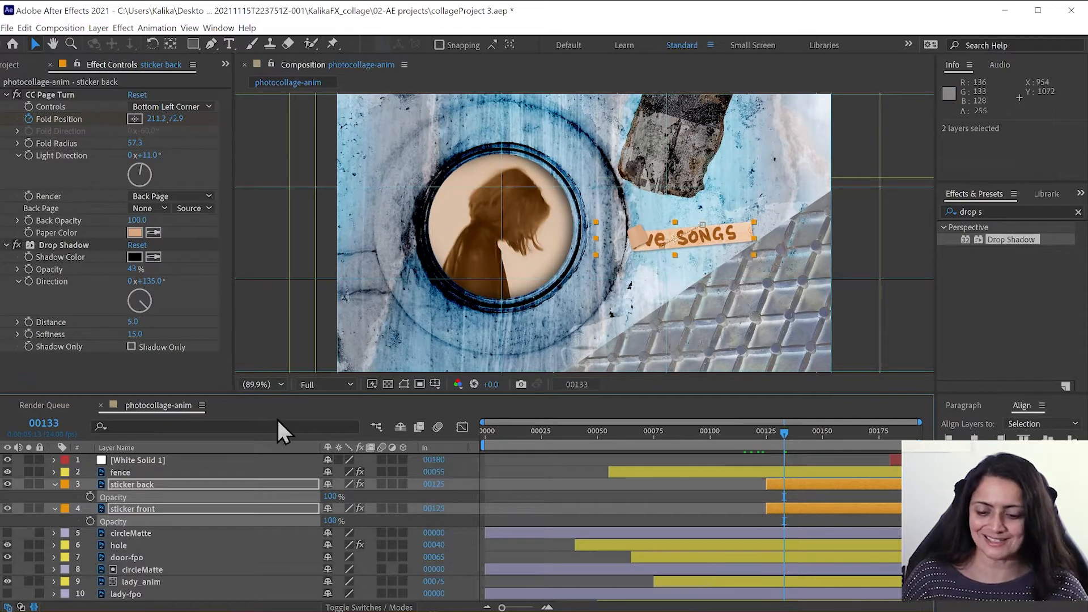
left_click(54, 485)
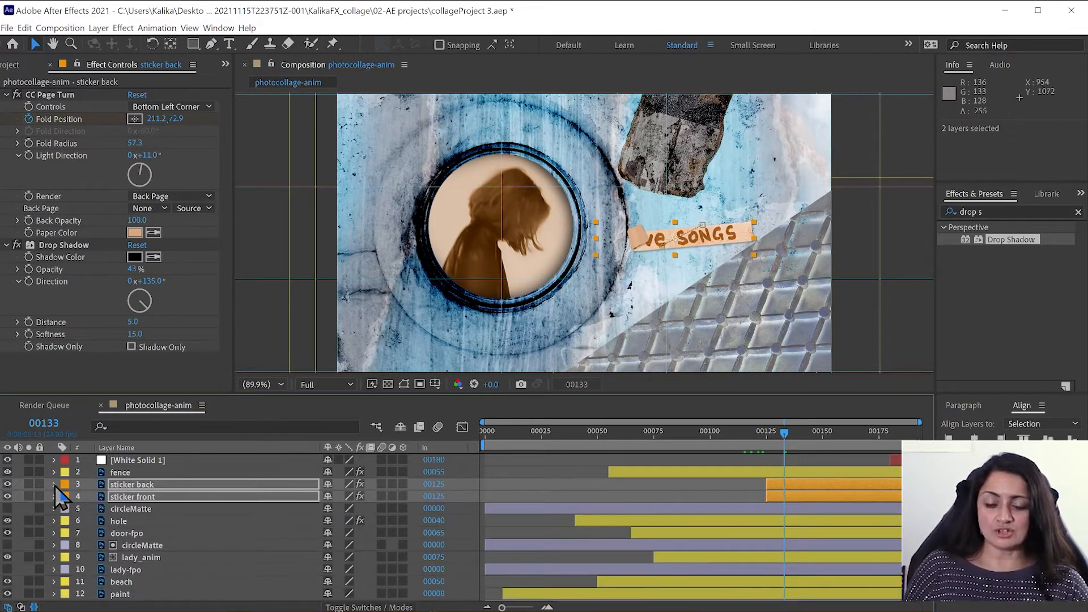
- Pre-compose the two sticker layers into a new composition named "PC-sticker", moving all attributes into it
left_click(99, 29)
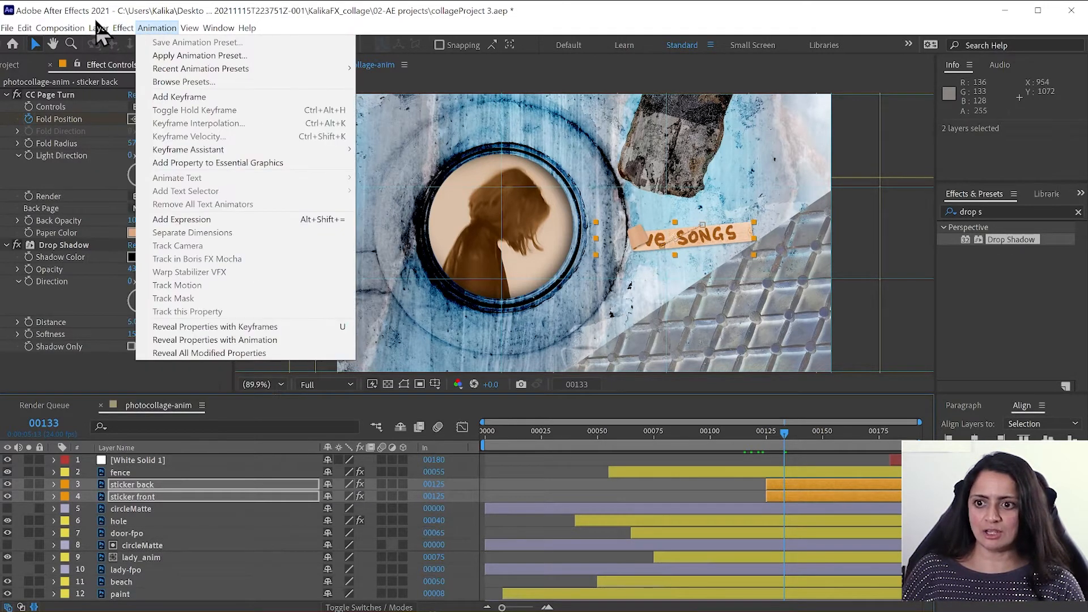
left_click(113, 409)
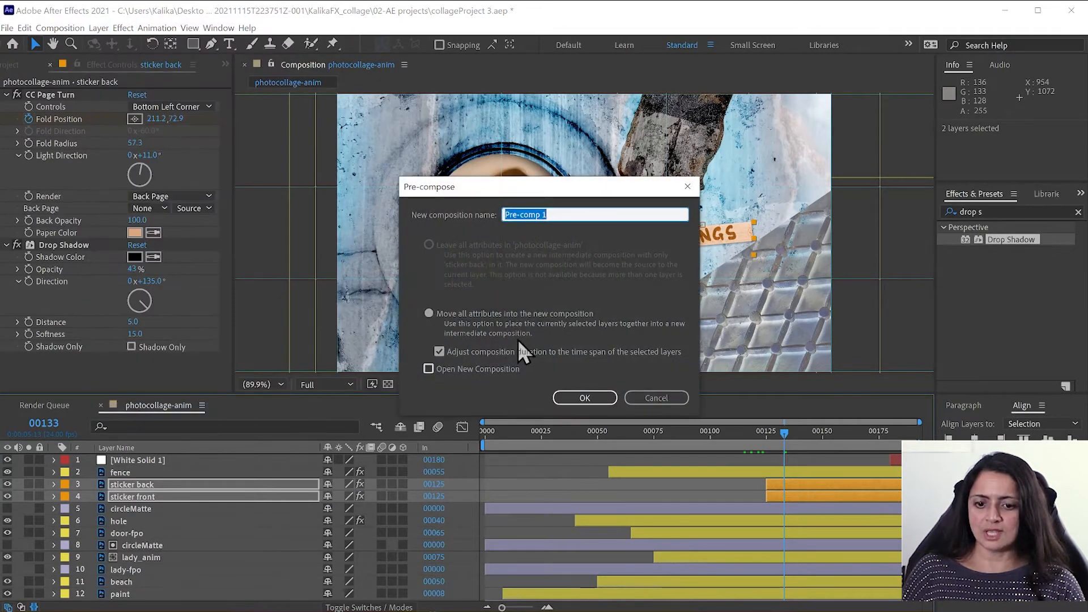
type("PC-sticker")
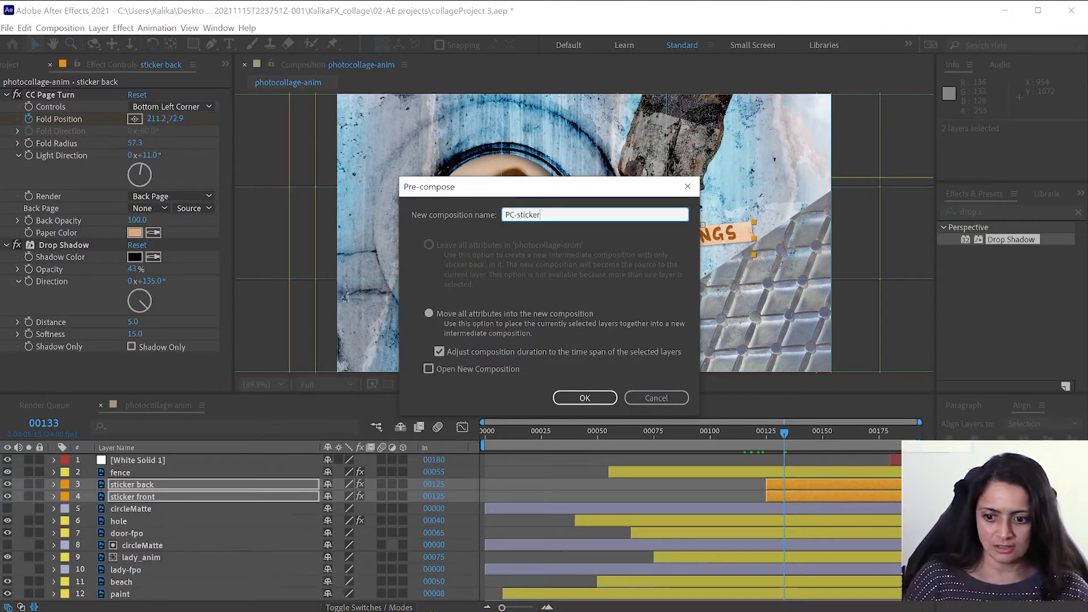
key("Return")
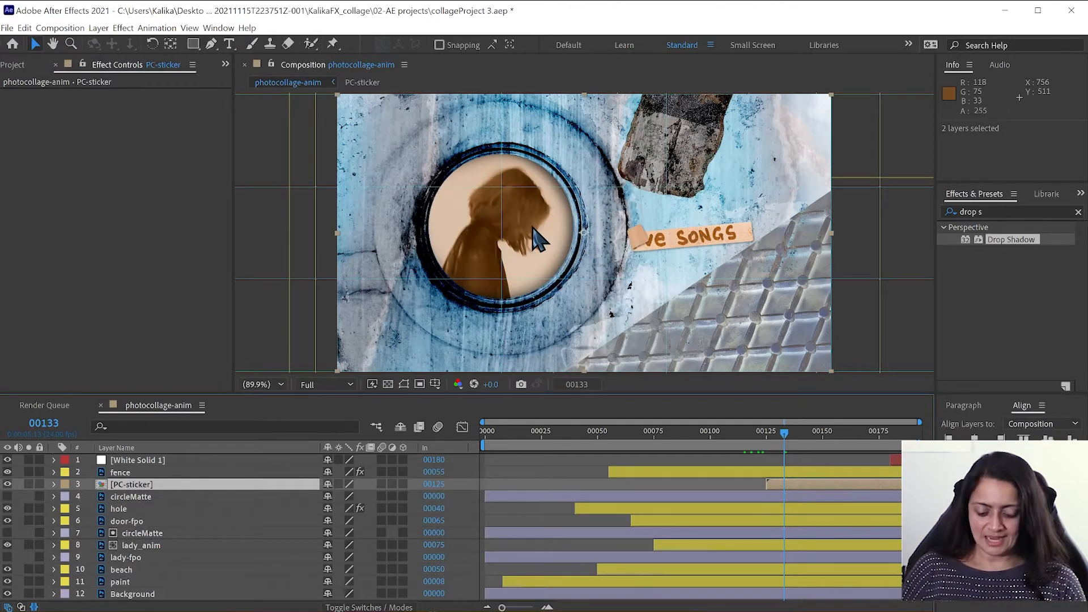
- Keyframe the PC-sticker layer's Opacity from 0% at frame 125 to 100% at frame 133, and check the fade
key("t")
left_click(89, 497)
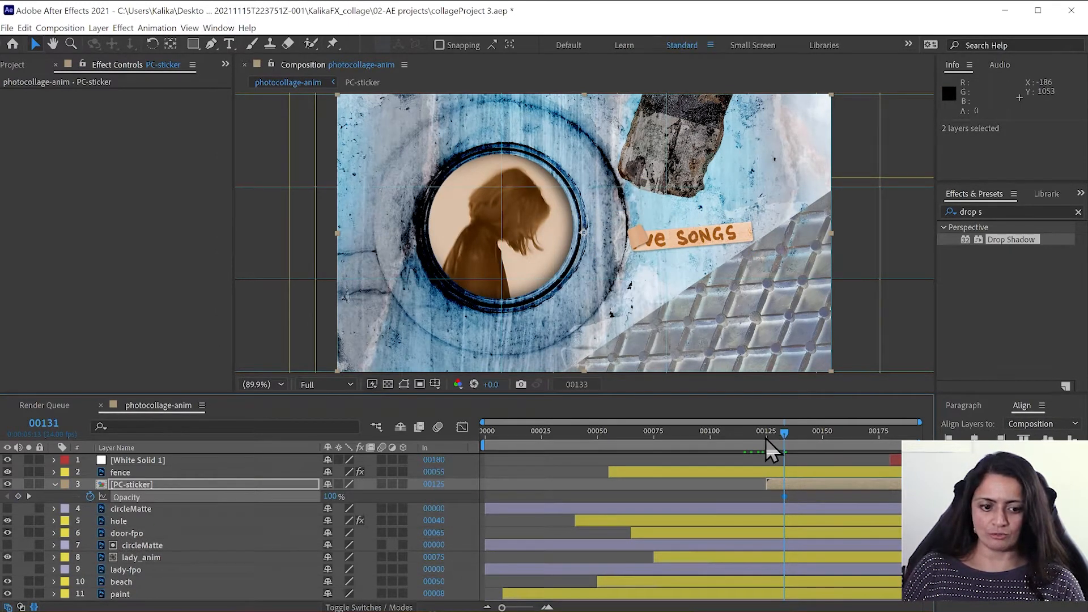
left_click(766, 438)
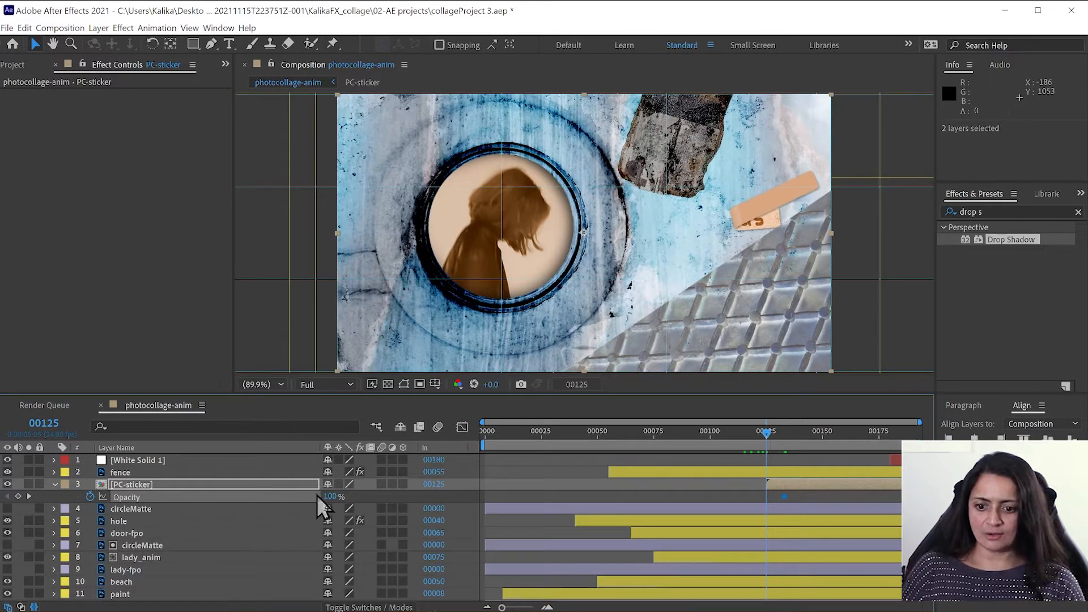
left_click_drag(299, 500, 122, 497)
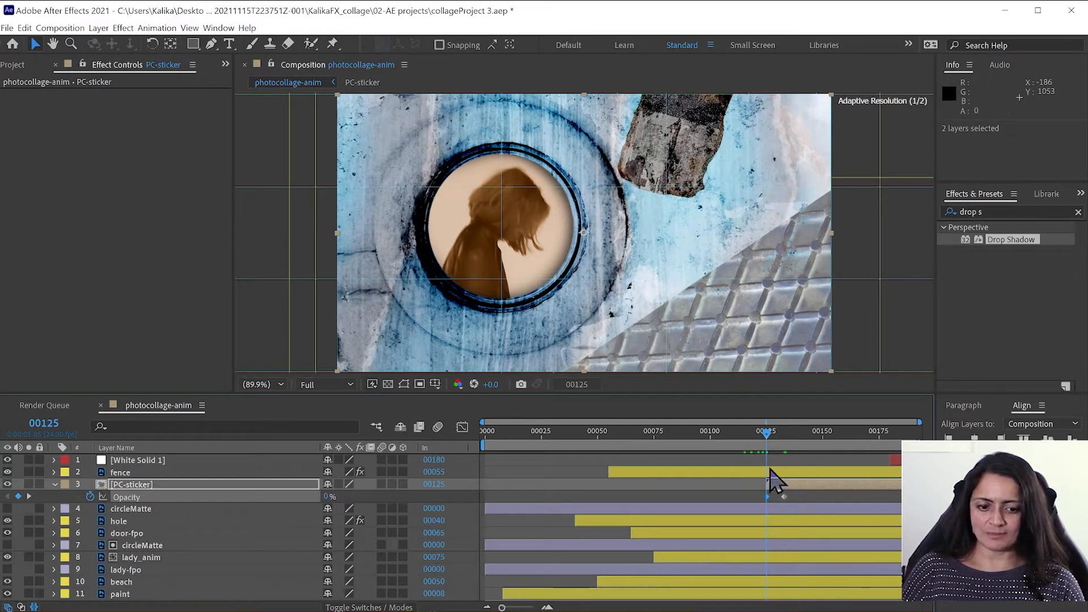
left_click(769, 438)
mouse_move(768, 439)
left_mouse_down()
mouse_move(804, 440)
mouse_move(779, 443)
left_mouse_up()
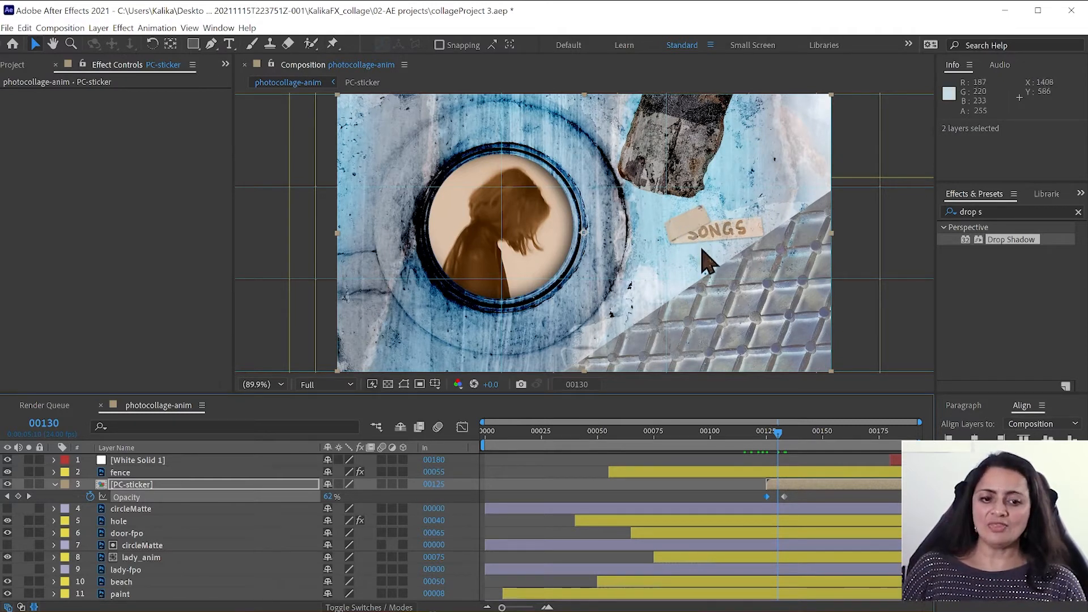
- Try Collapse Transformations on the PC-sticker layer, switch it off again, and return to frame 125
left_click(339, 484)
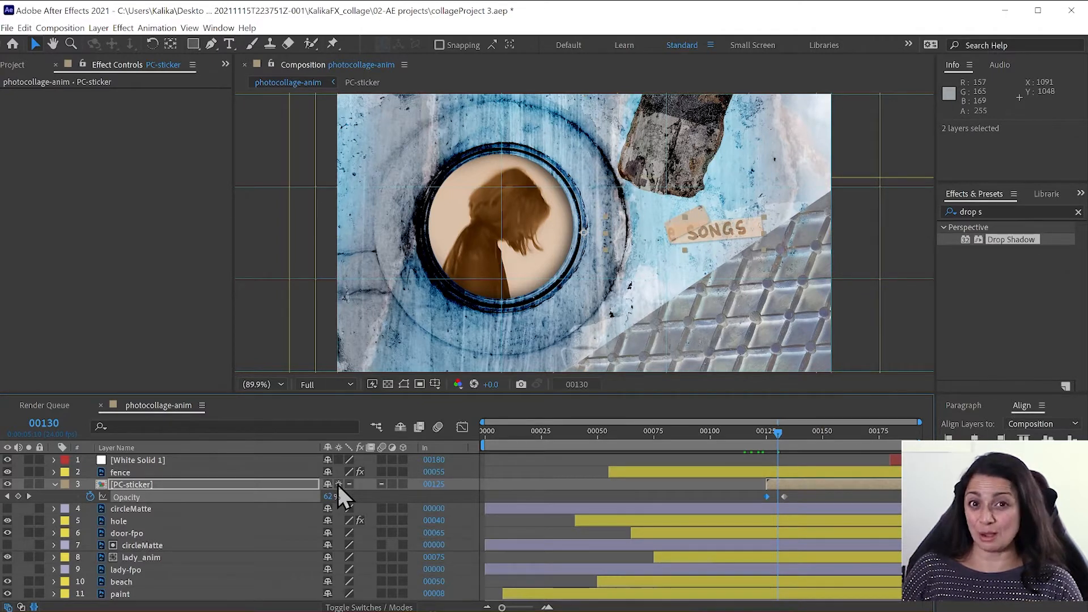
left_click(338, 484)
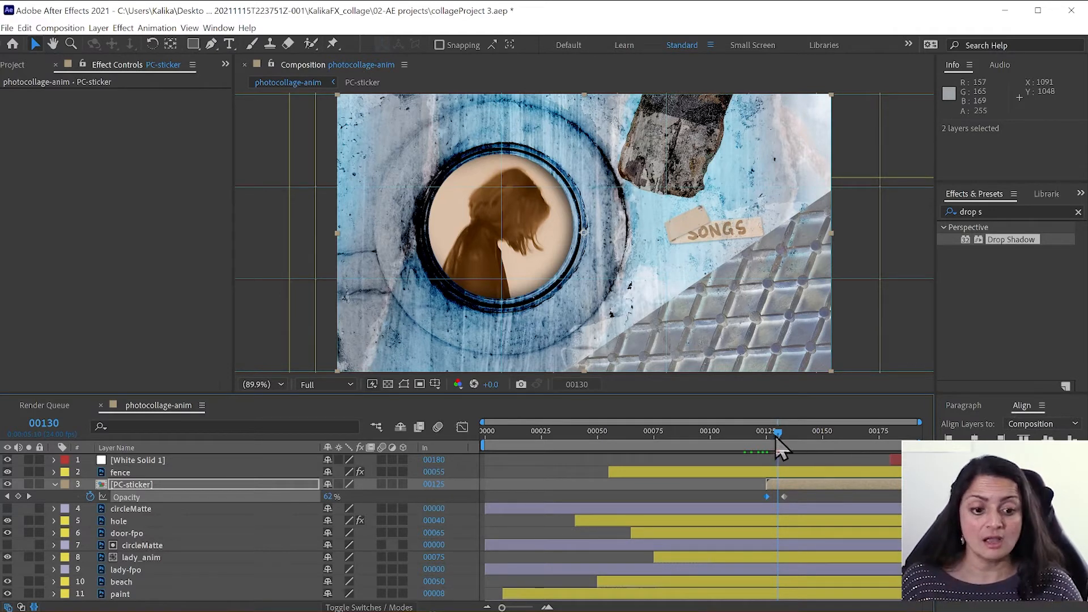
left_click_drag(780, 433, 765, 433)
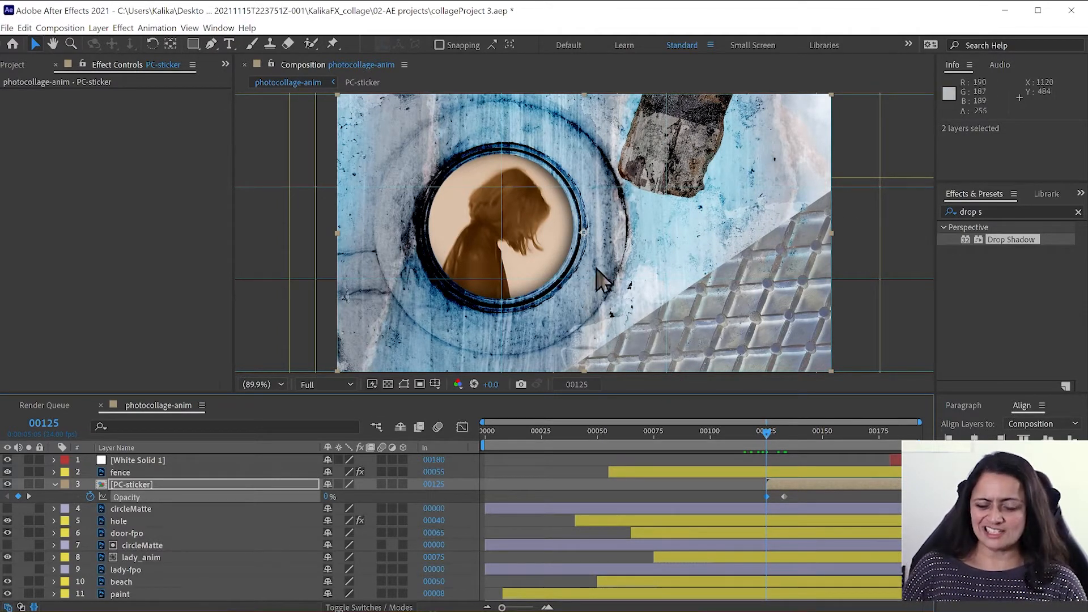
- Examine how the door-fpo layer blends with the hole layer between frames 70 and 75
left_click(187, 533)
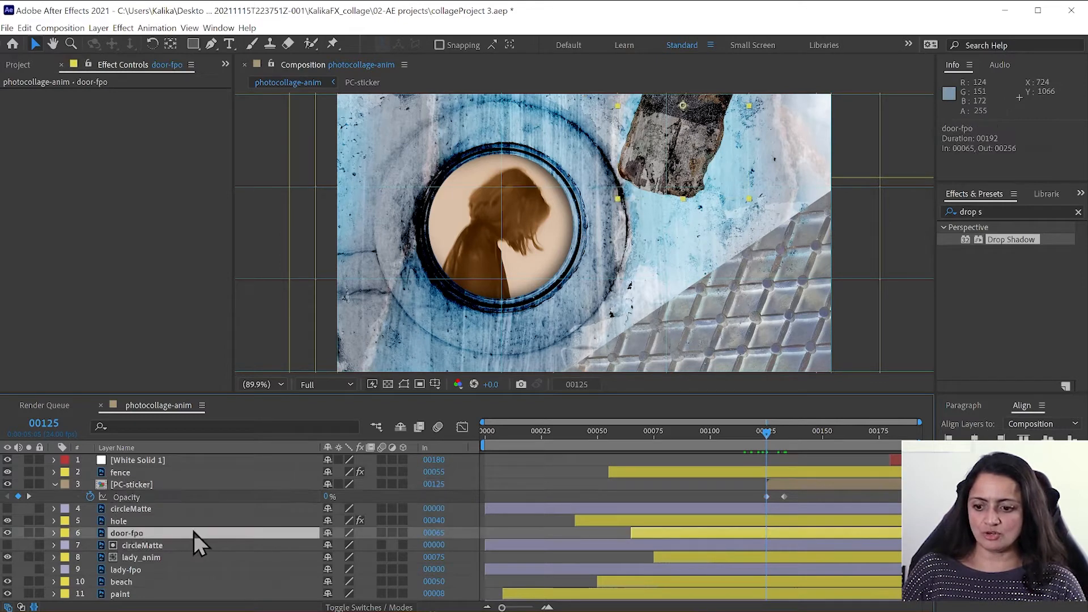
left_click_drag(536, 431, 643, 450)
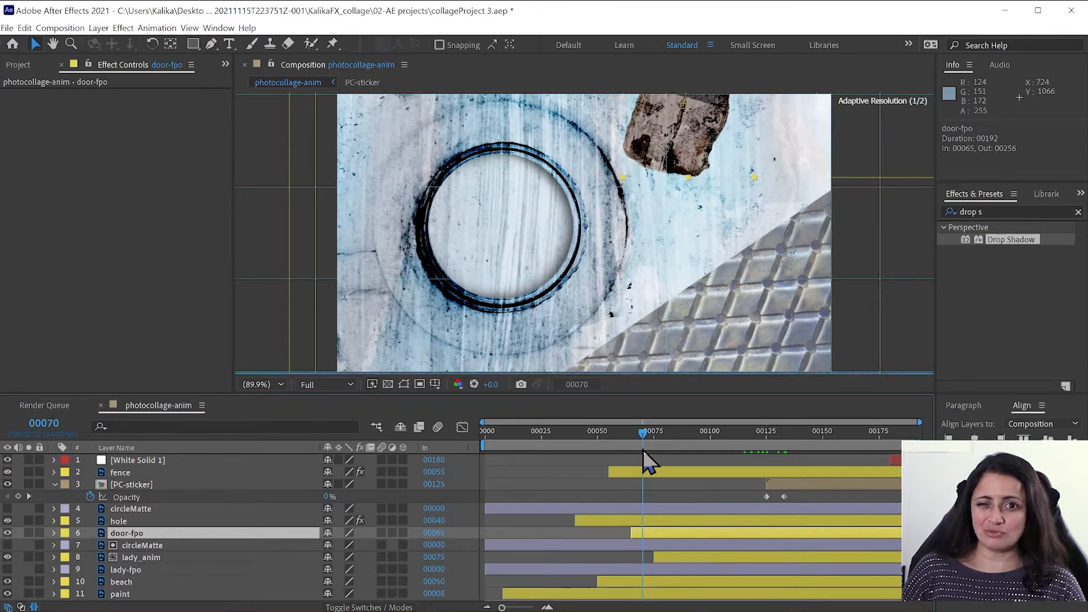
left_click(135, 523)
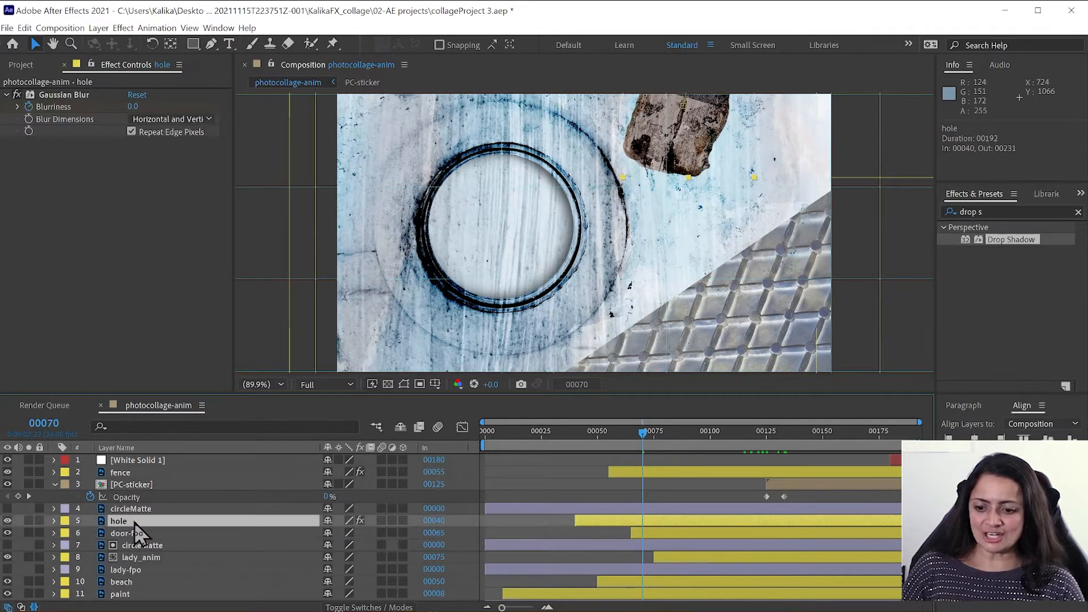
left_click(128, 532)
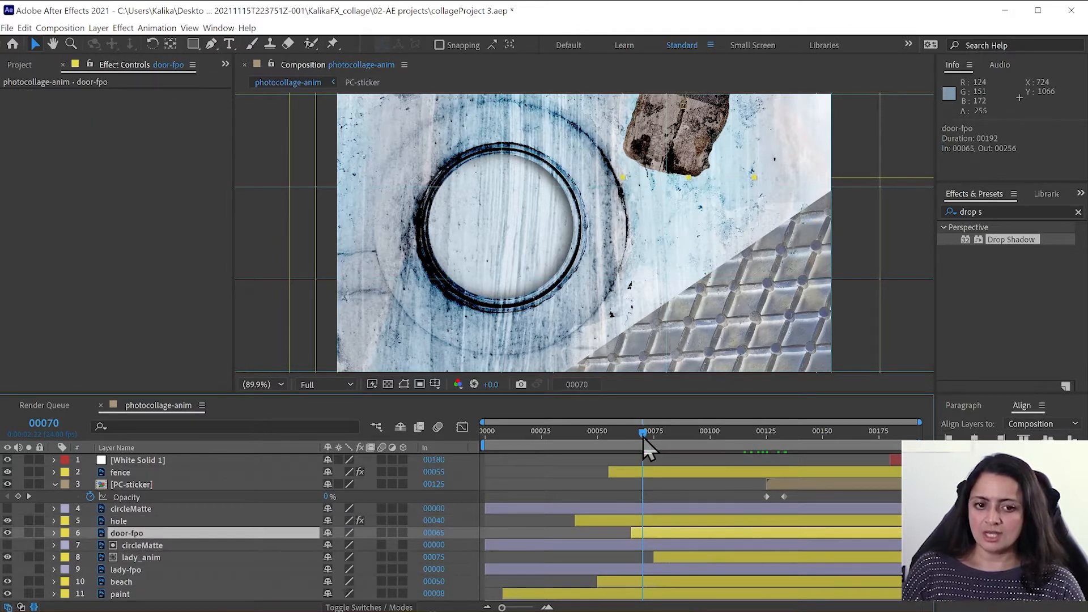
left_click_drag(643, 436, 654, 445)
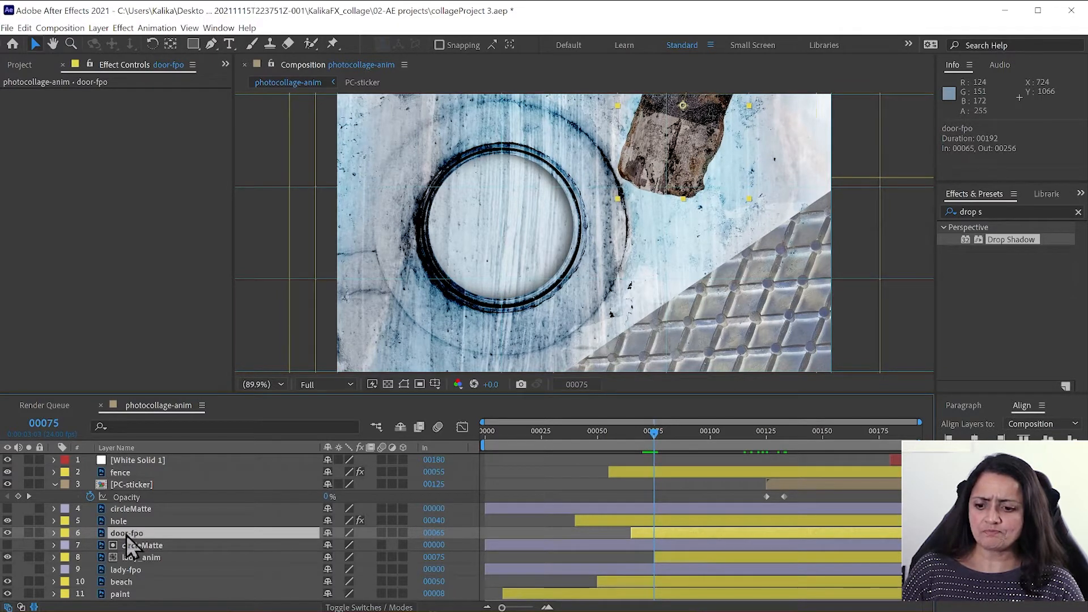
- Try placing the door-fpo layer above the circleMatte and hole layers, and restore its original stacking order
left_click_drag(126, 536, 128, 509)
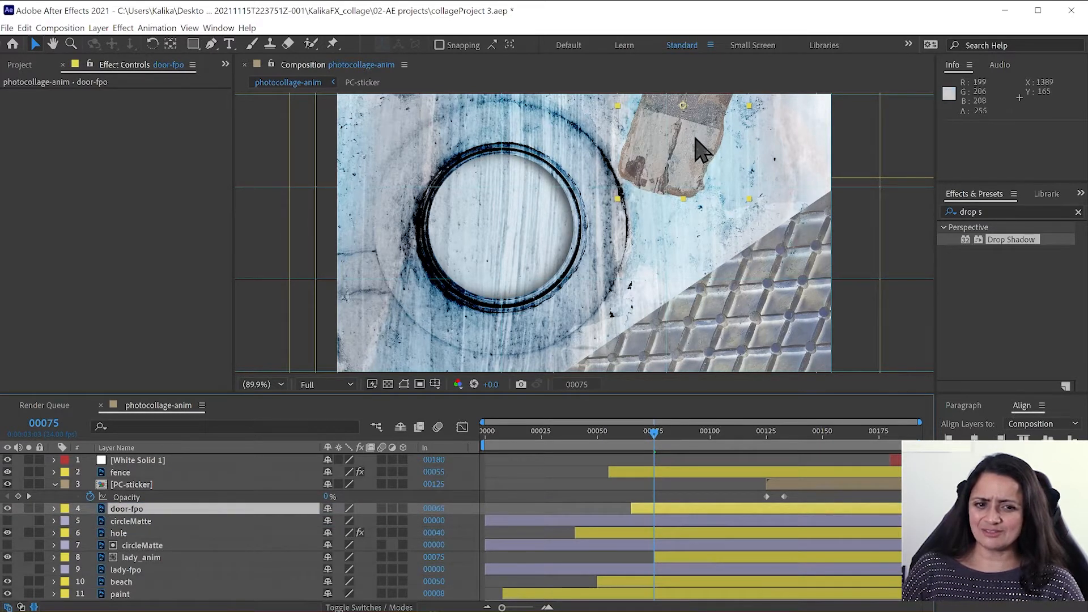
key("ctrl+z")
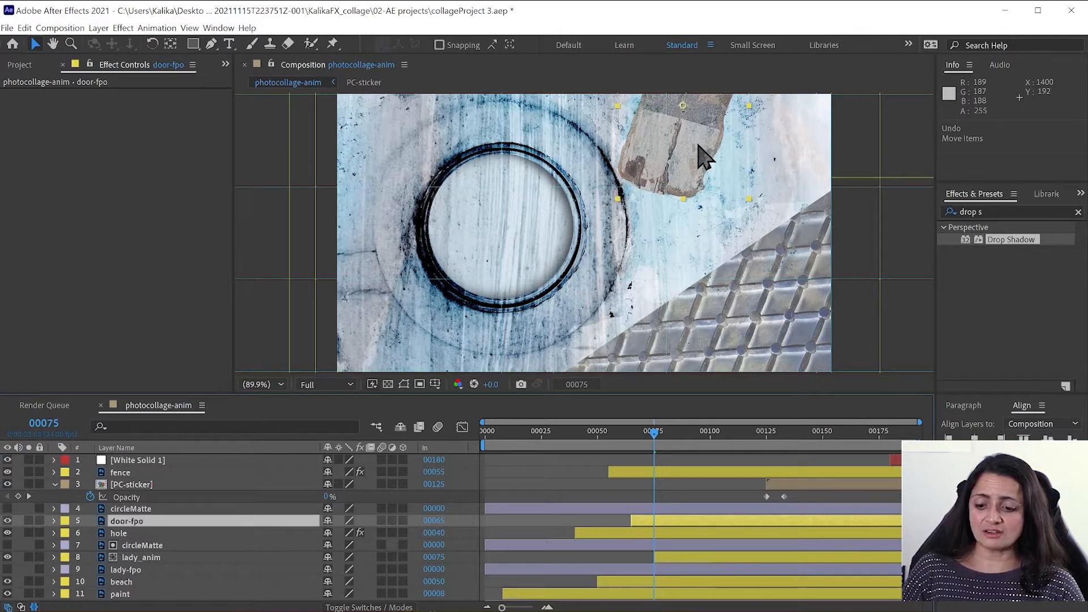
key("ctrl+bracketleft")
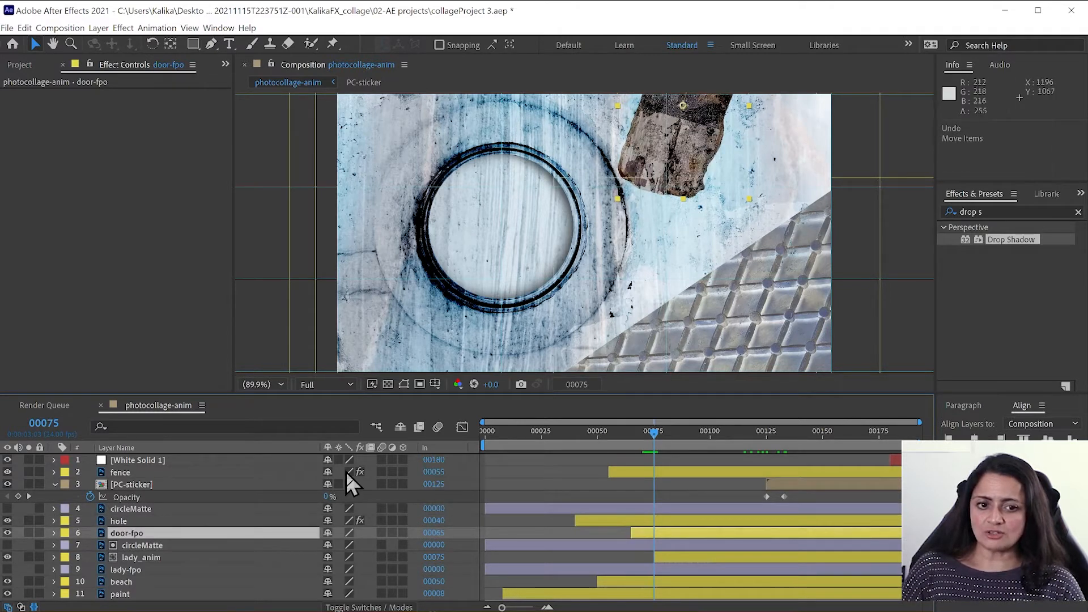
- Select the hole layer and take a snapshot of the composition view at frame 75
left_click(122, 522)
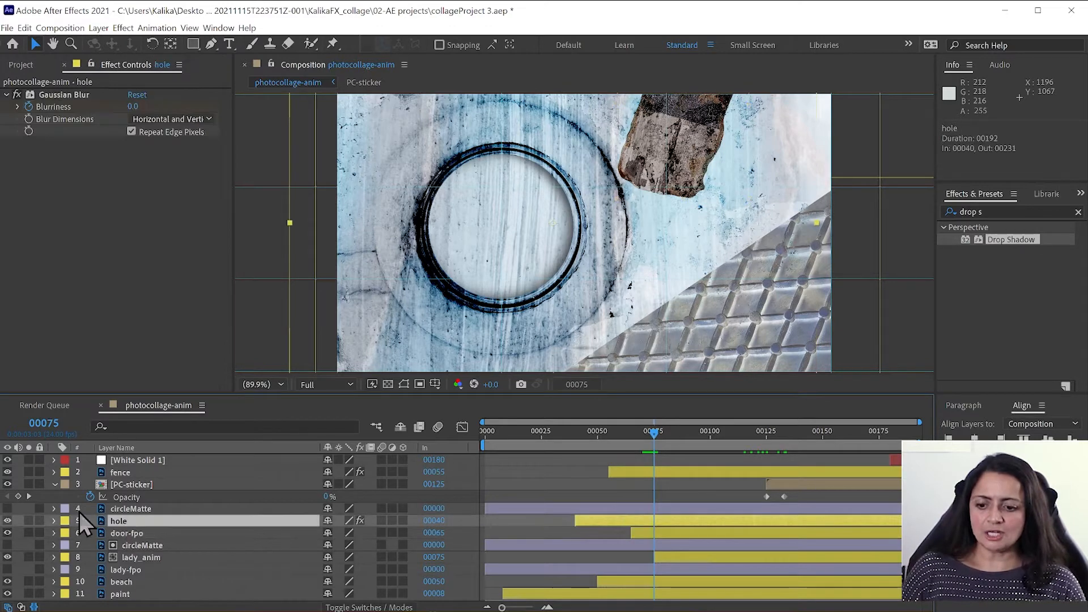
left_click(25, 28)
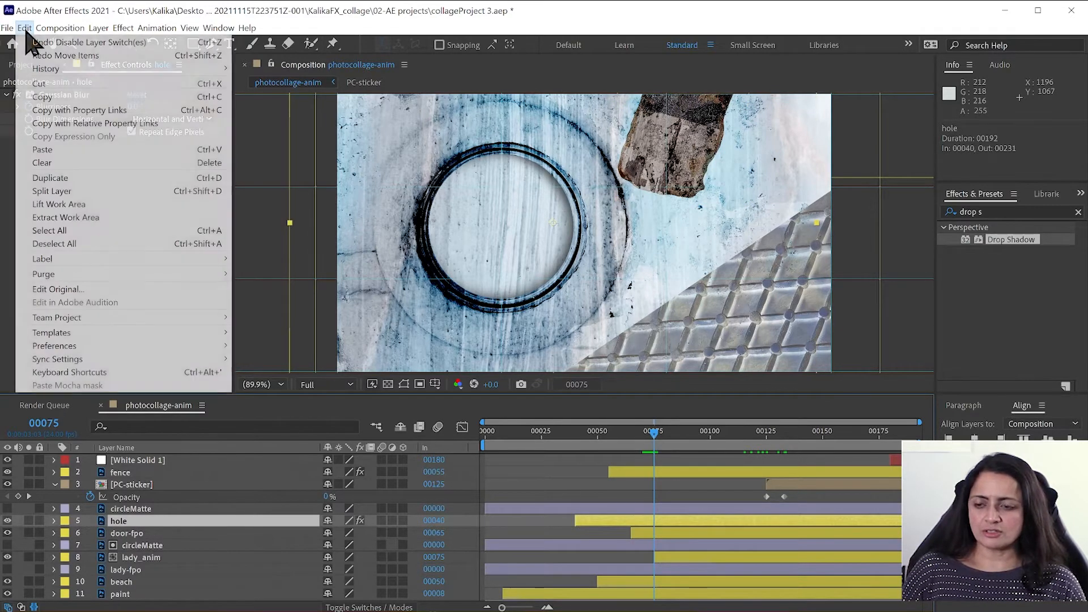
left_click(25, 29)
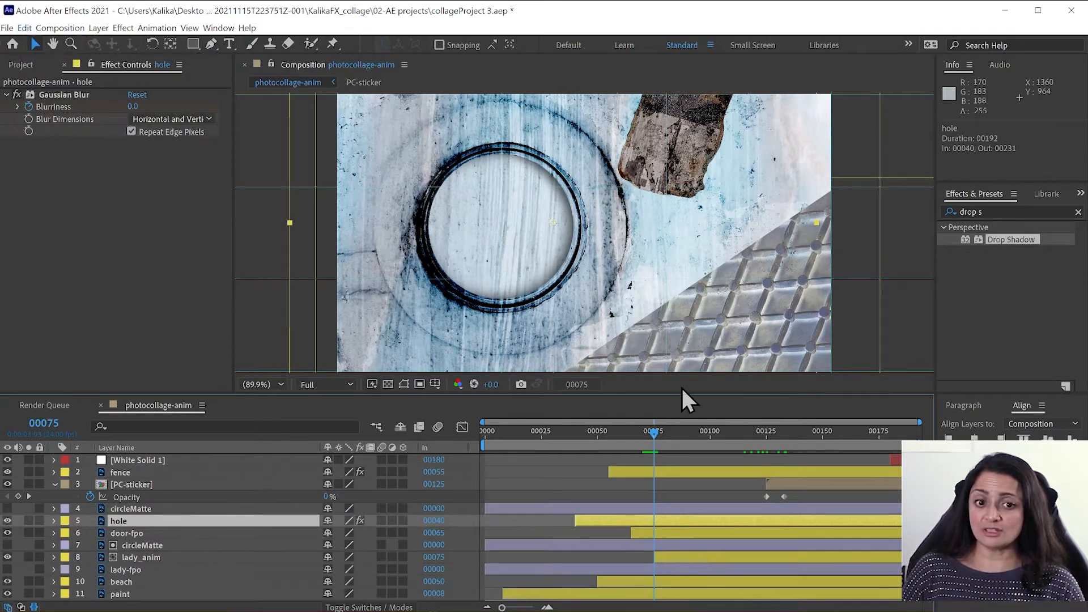
left_click(522, 386)
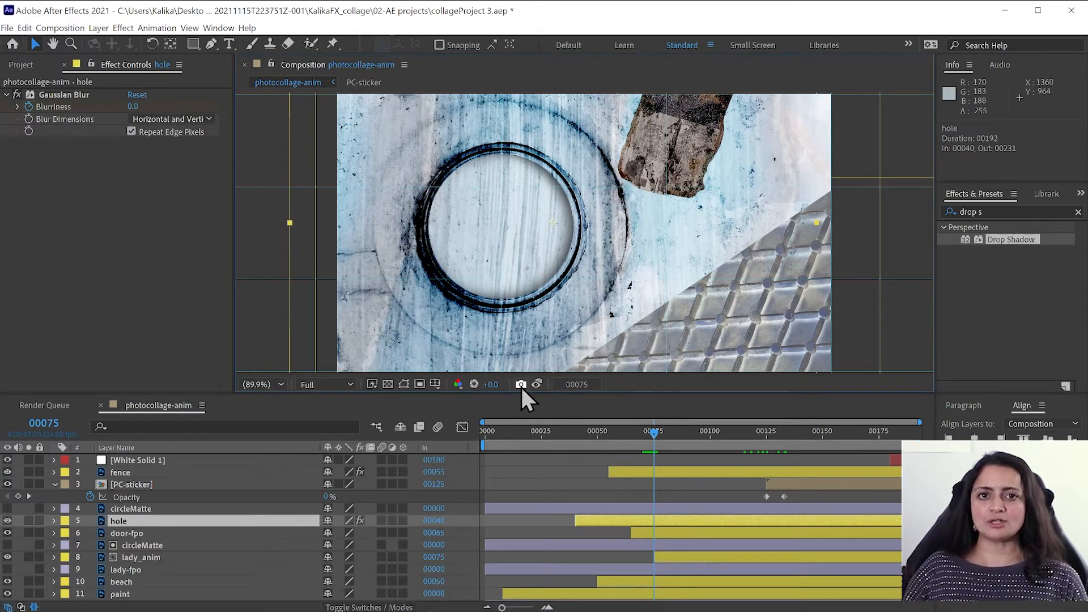
- Duplicate the hole layer and place the copy between the original hole layer and door-fpo
left_click(24, 27)
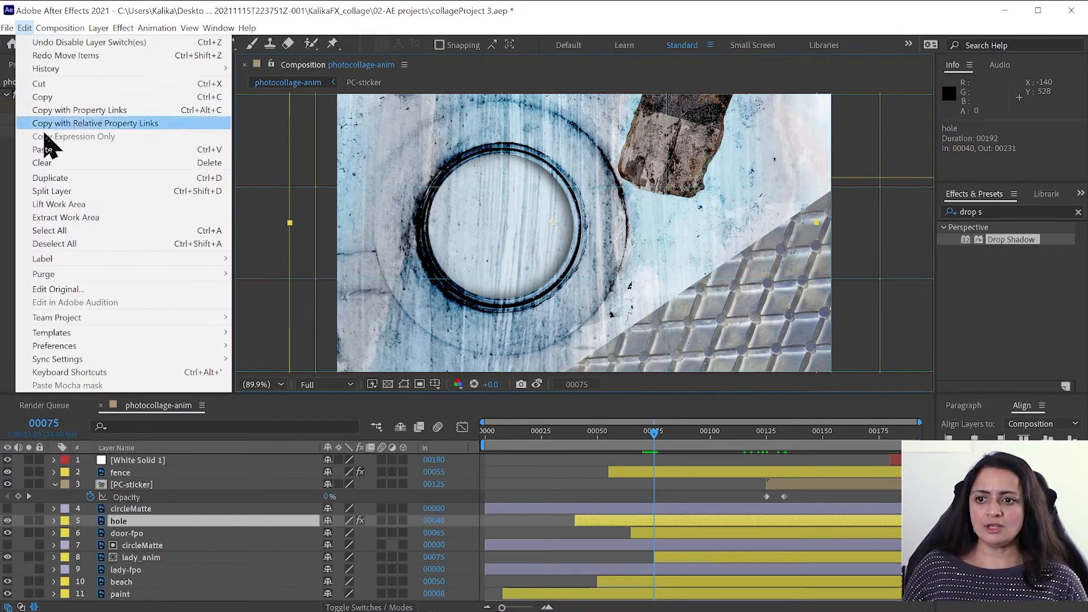
left_click(49, 179)
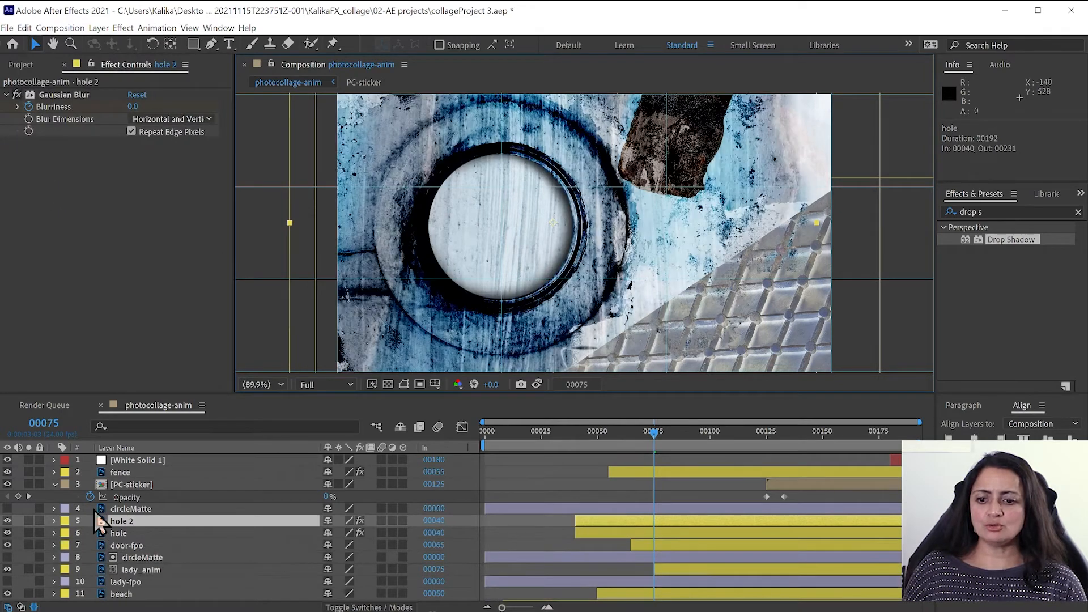
left_click_drag(131, 522, 131, 544)
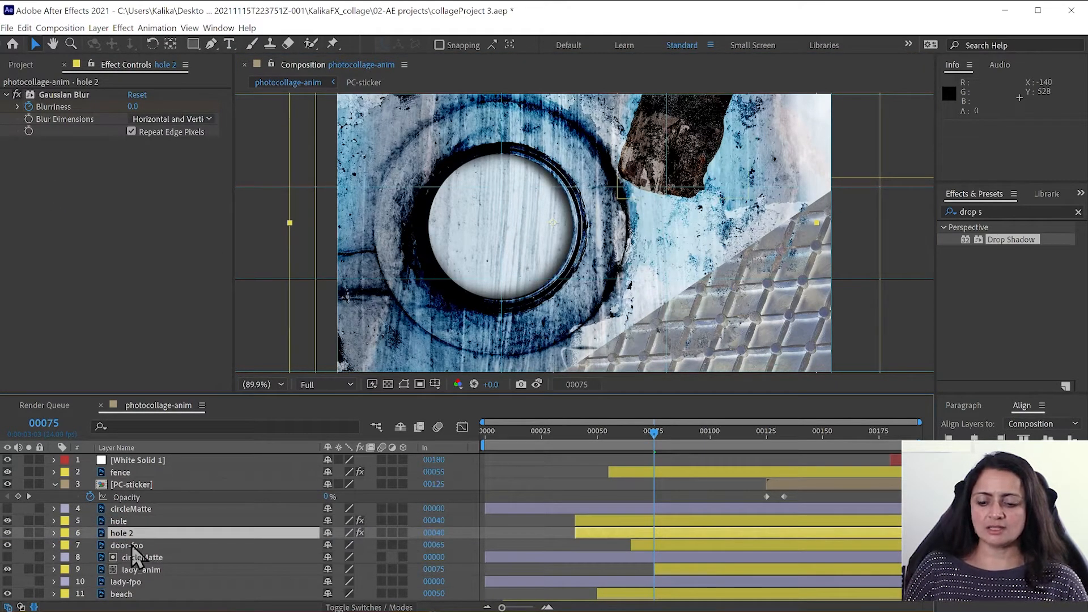
- Rename the door-fpo layer as "door"
left_click(120, 546, "shift")
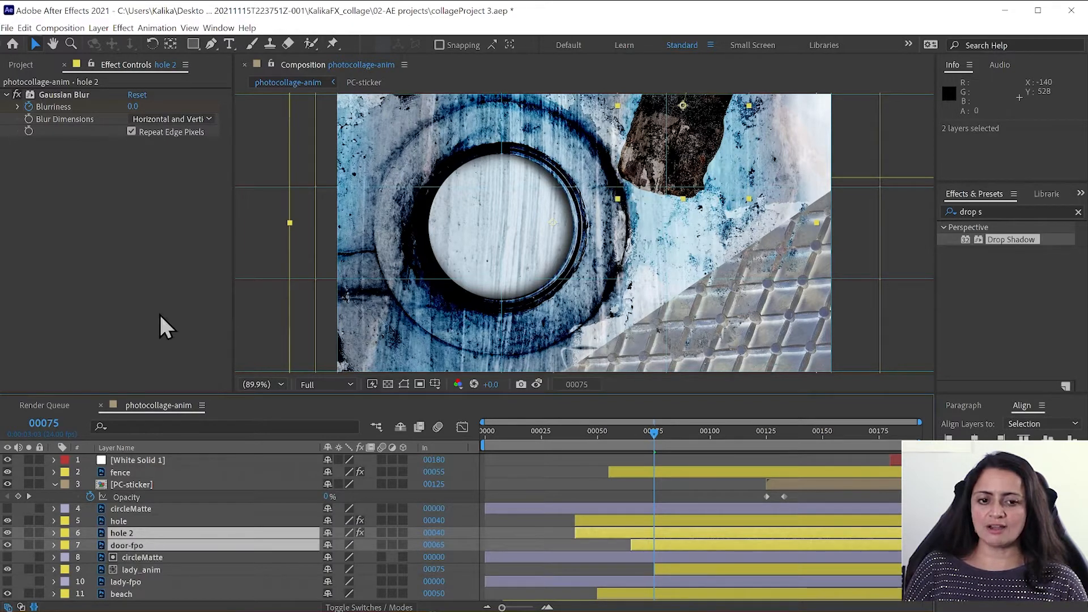
left_click(132, 558)
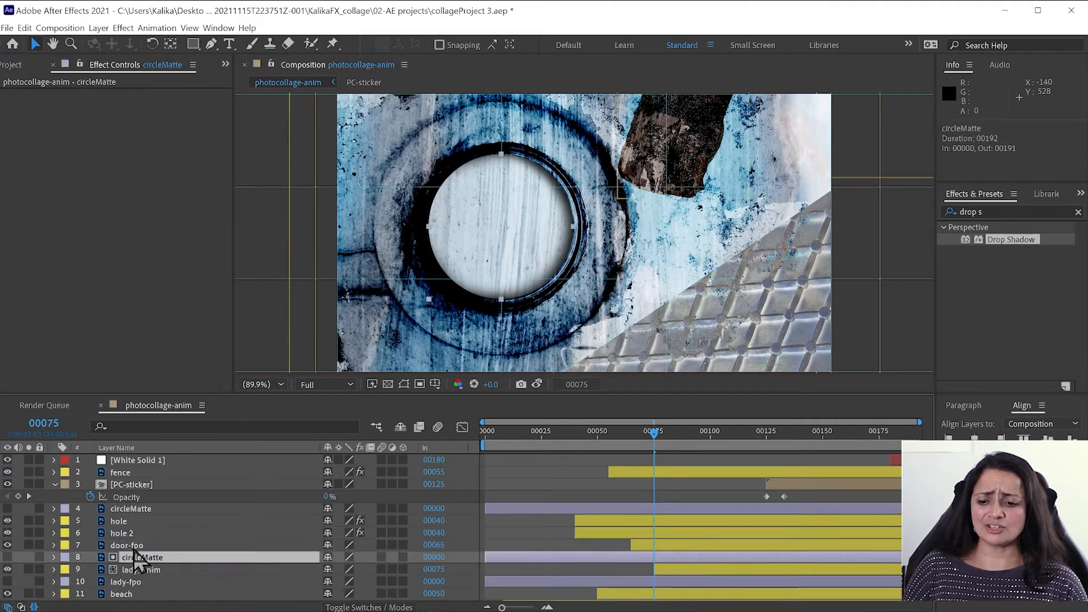
left_click(133, 548)
key("Return")
key("Right")
key("BackSpace")
key("BackSpace")
key("BackSpace")
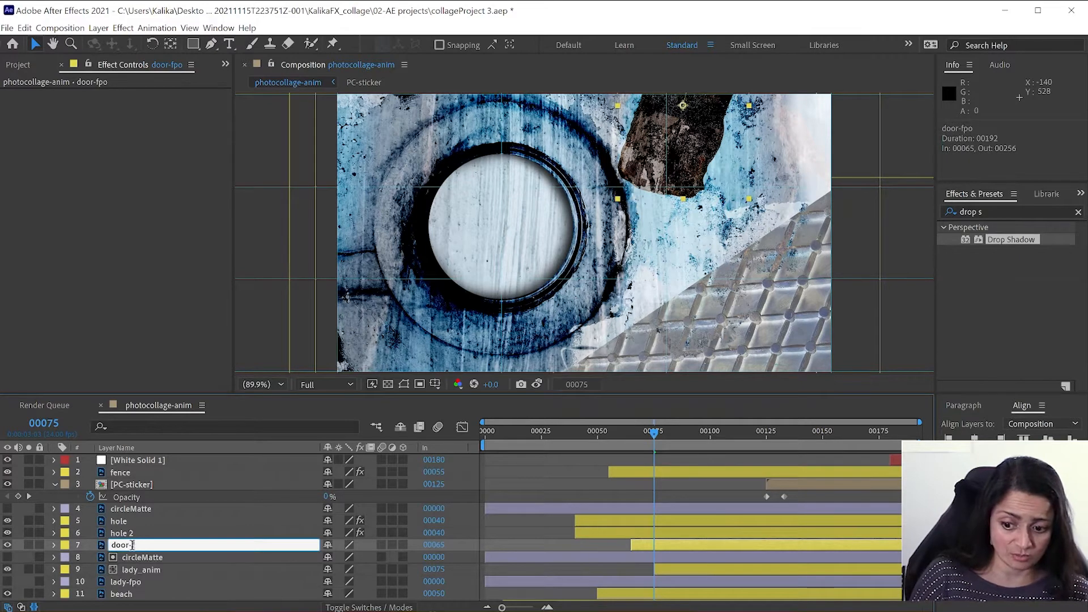
key("Return")
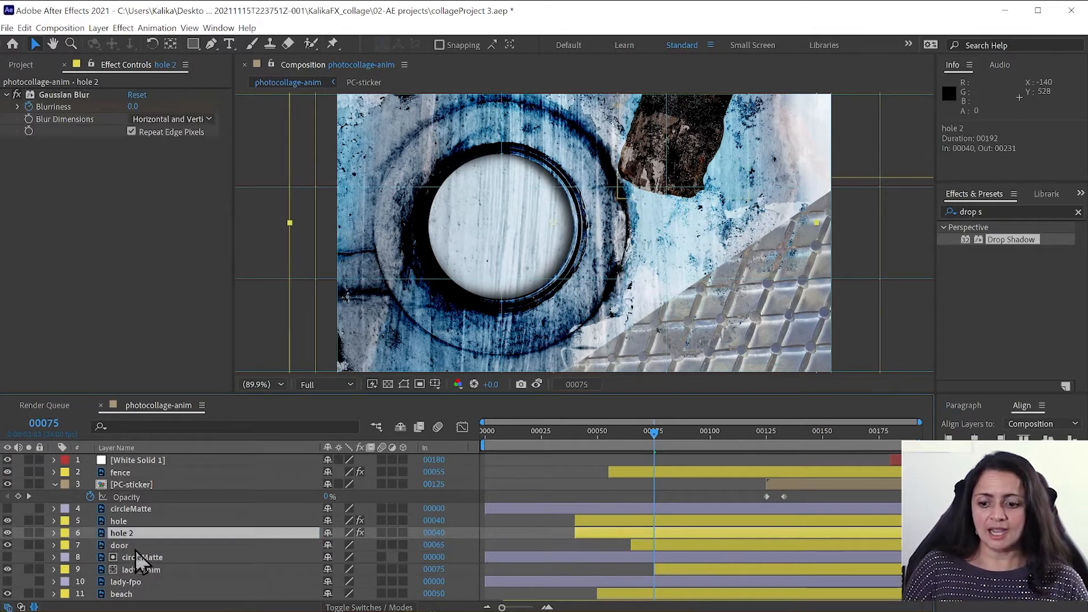
- Pre-compose the hole 2 and door layers into a new composition named "PC-door", moving all attributes into it
left_click(136, 537, "shift")
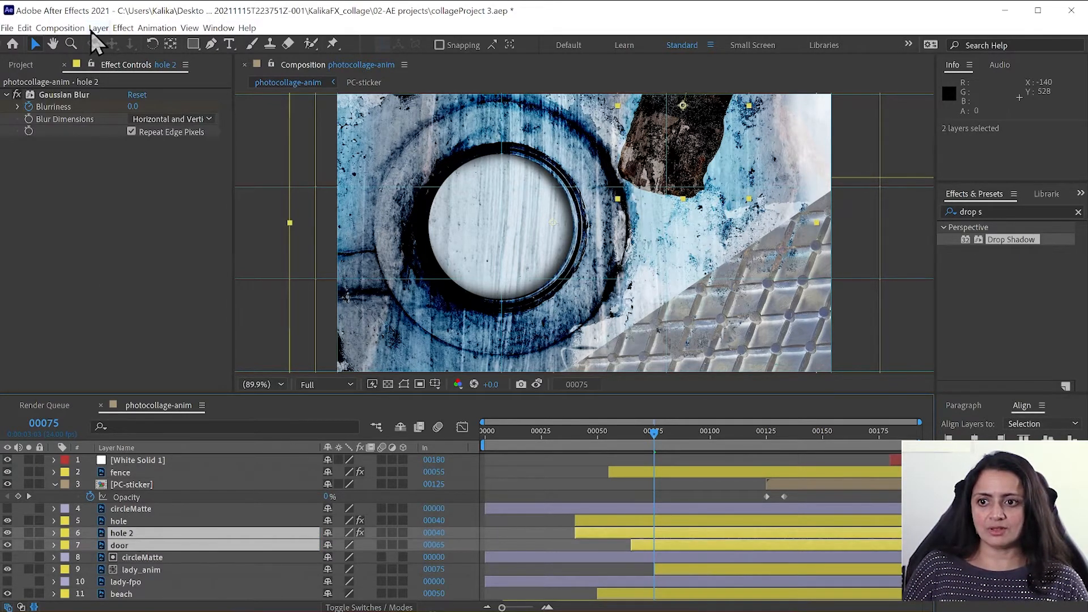
left_click(96, 29)
left_click(148, 411)
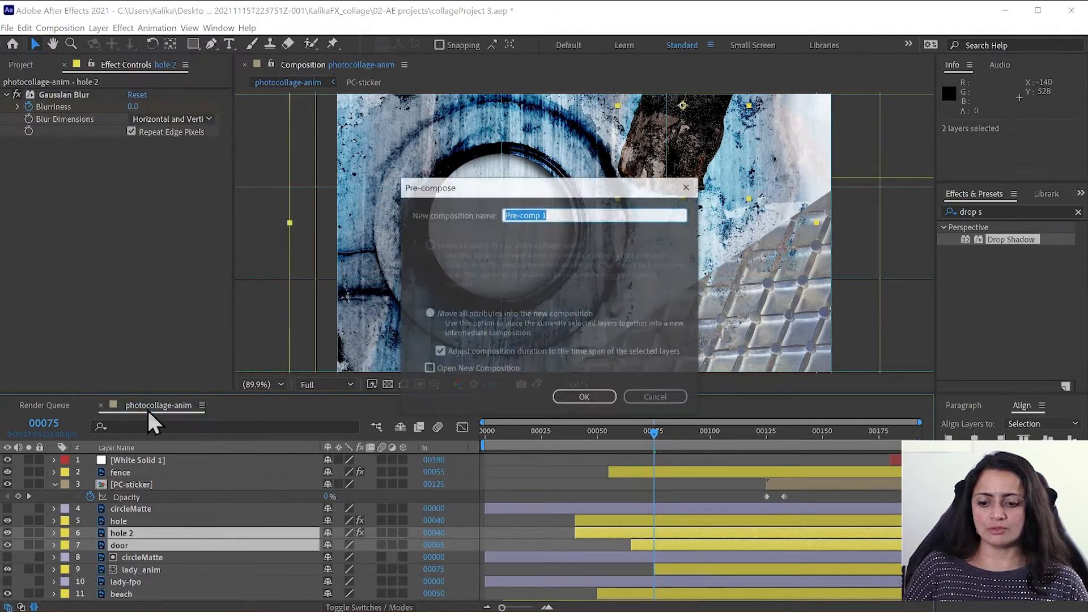
type("PC-door")
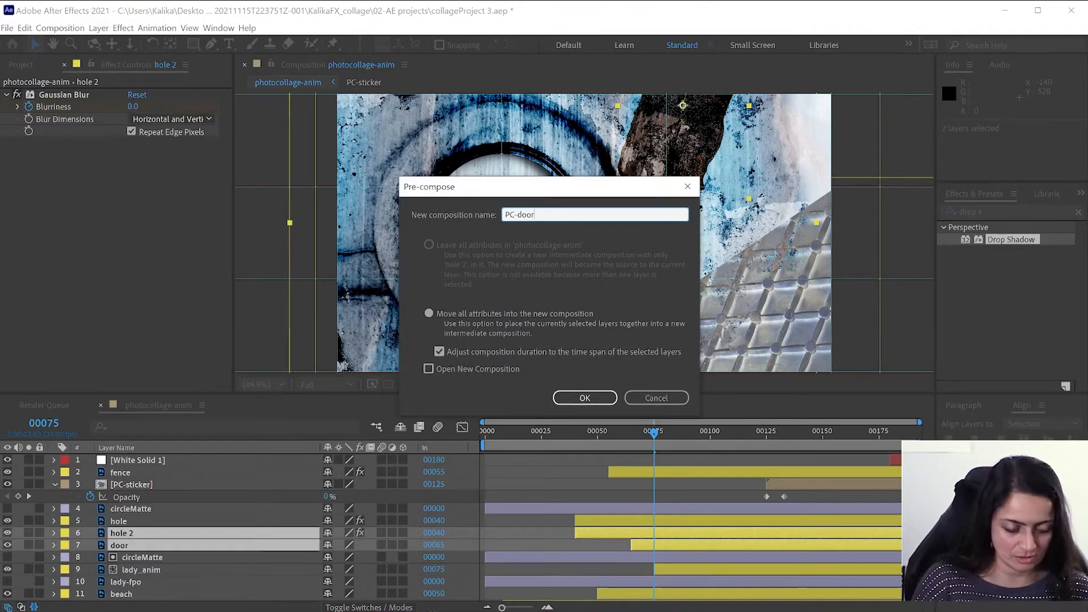
key("Return")
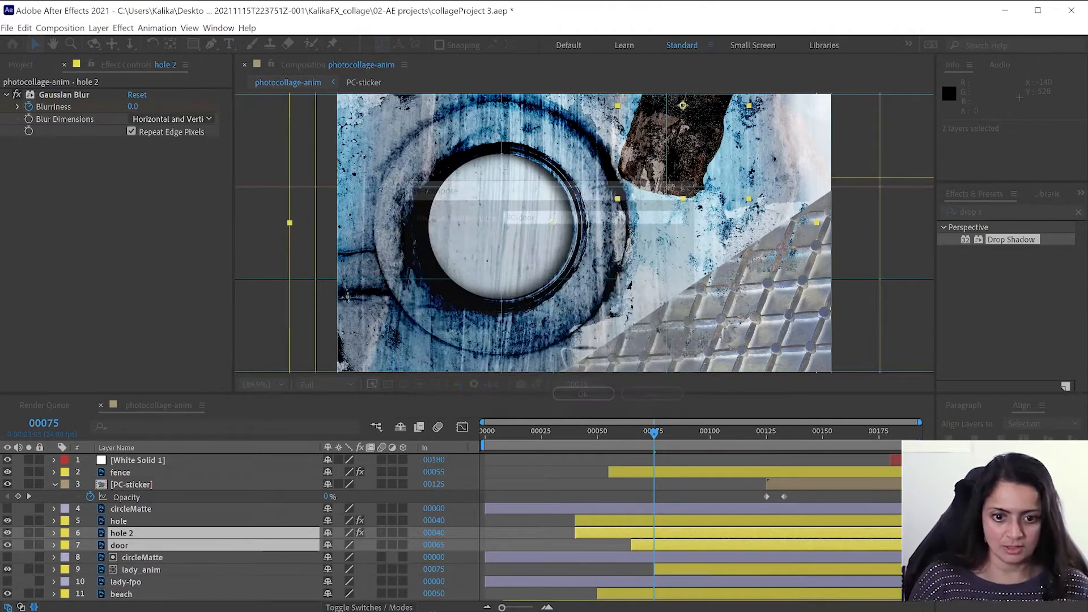
- Open the PC-door composition and reveal the keyframed properties of the hole 2 layer
double_click(128, 534)
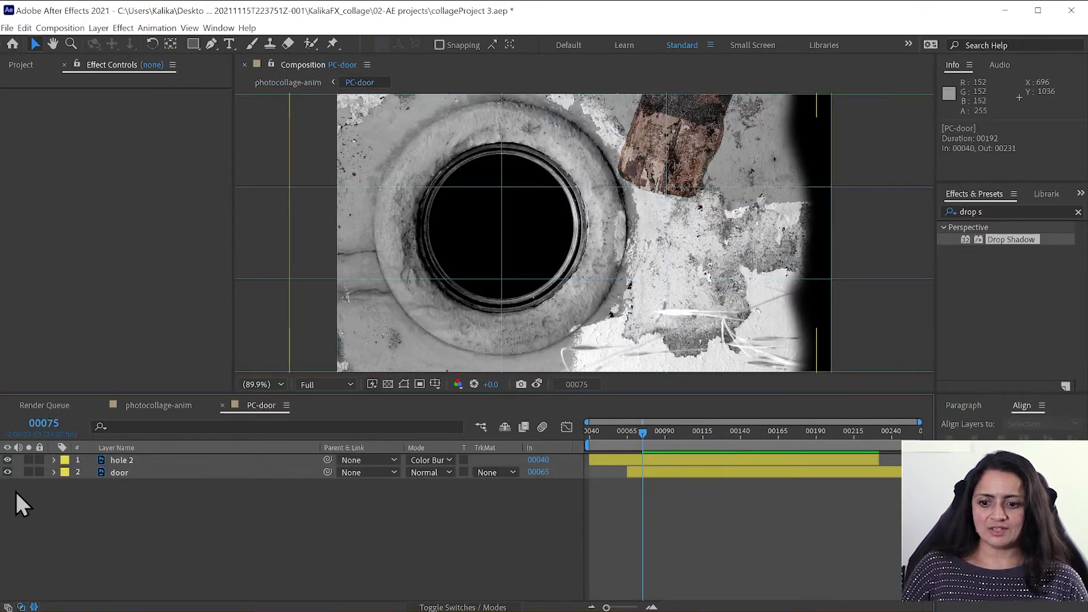
left_click(125, 464)
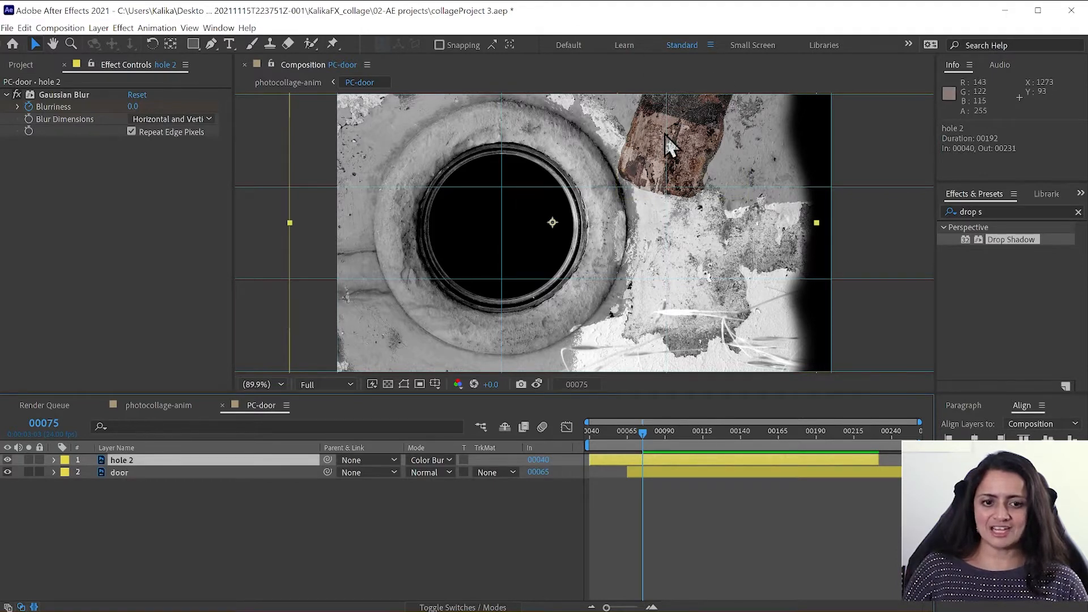
left_click(114, 472)
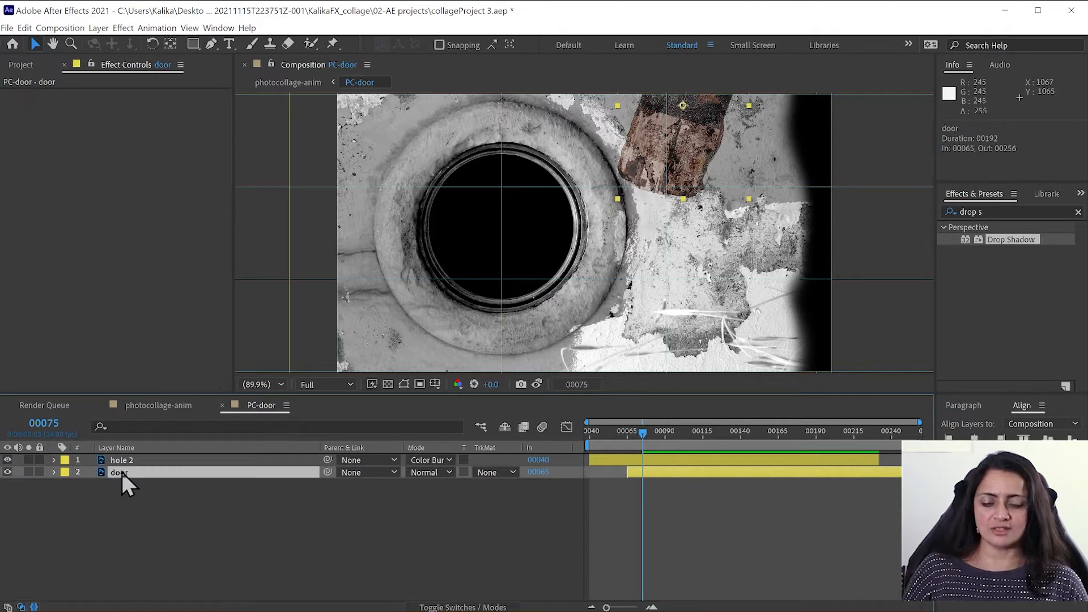
left_click(125, 460)
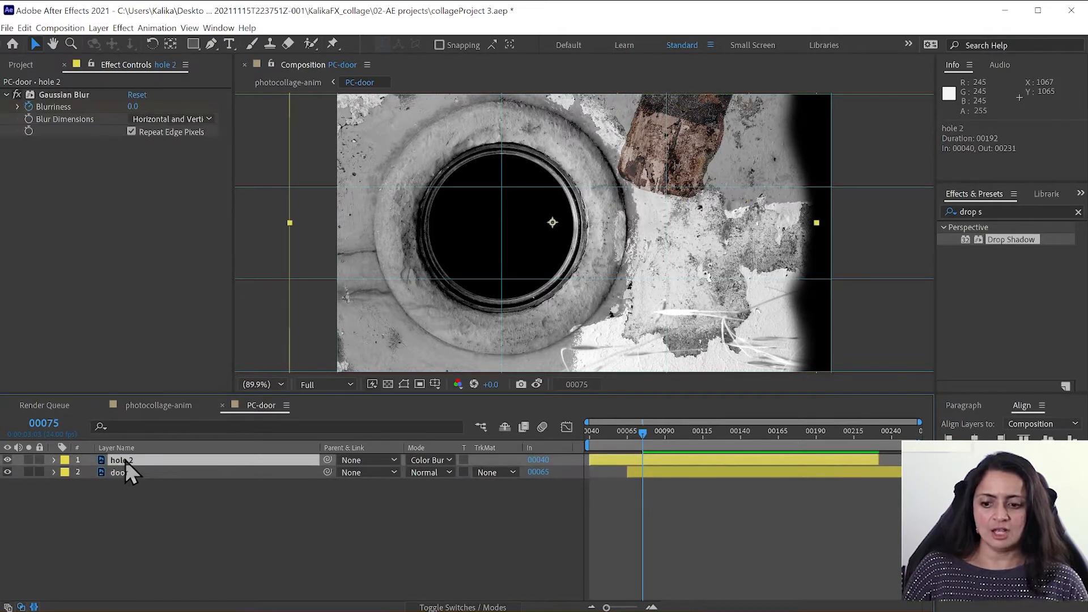
key("u")
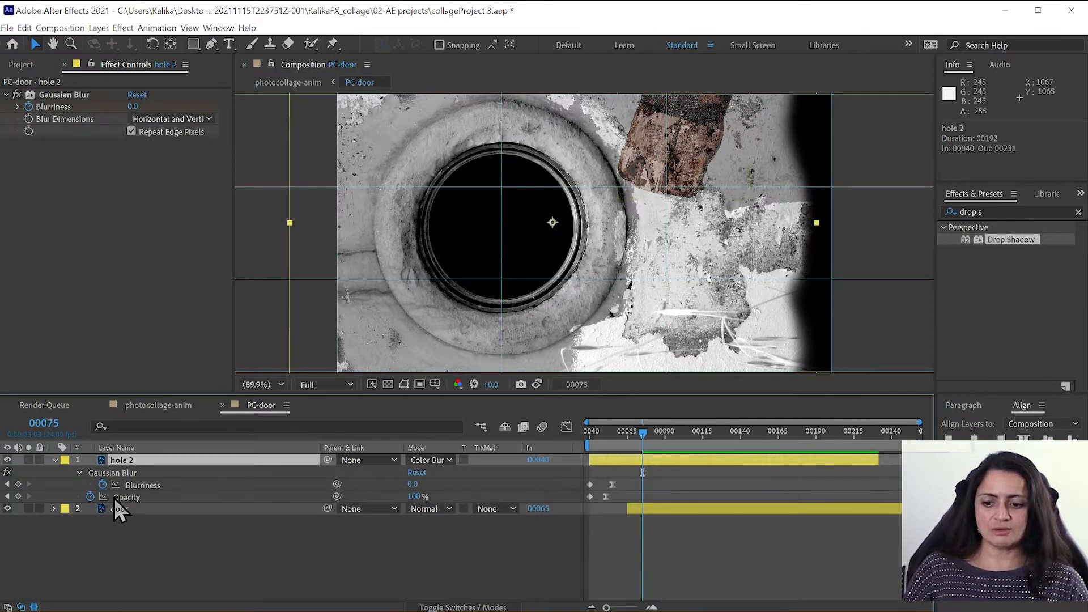
- Remove the Gaussian Blur effect and the Opacity keyframes from the hole 2 layer
left_click(115, 477)
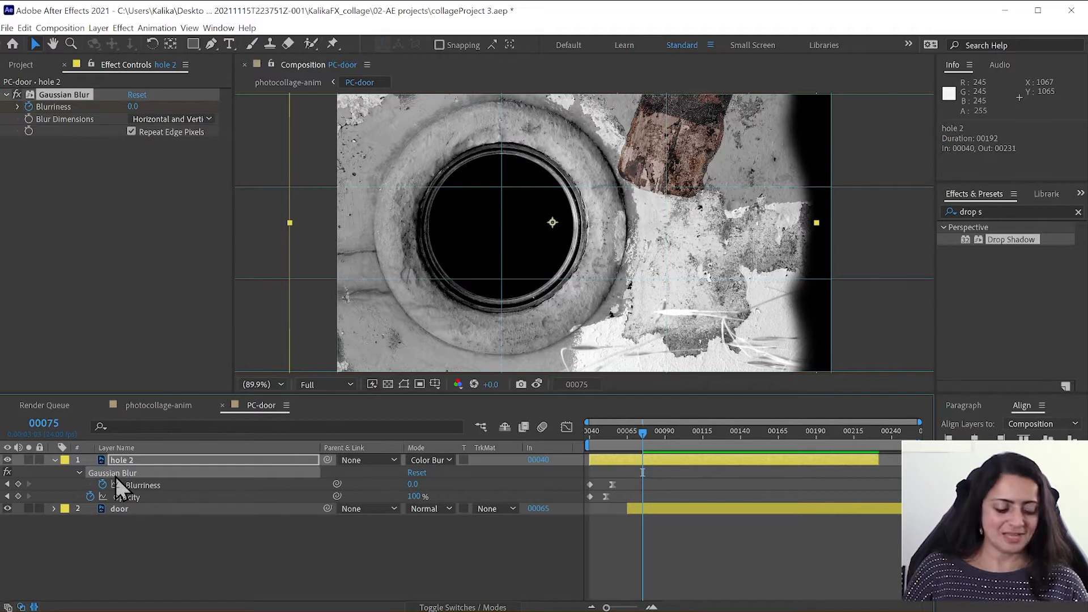
key("Delete")
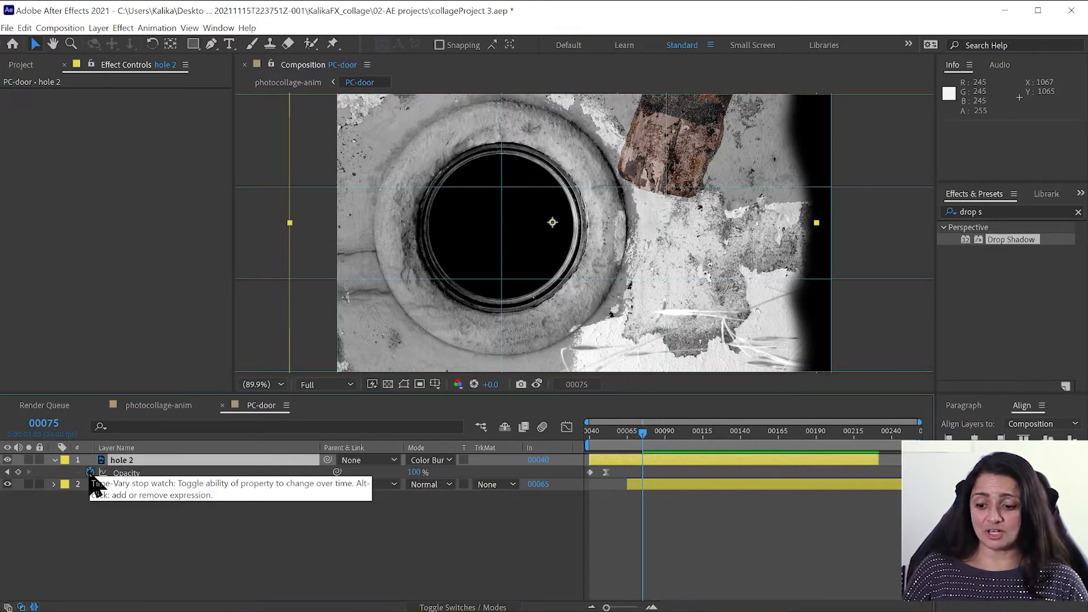
key("ctrl+z")
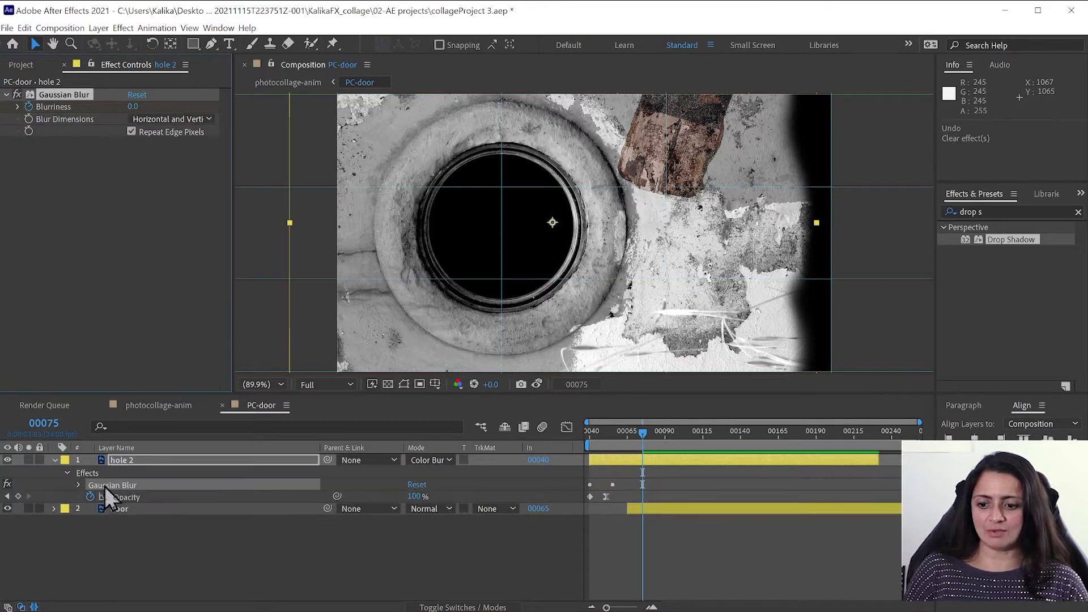
key("Delete")
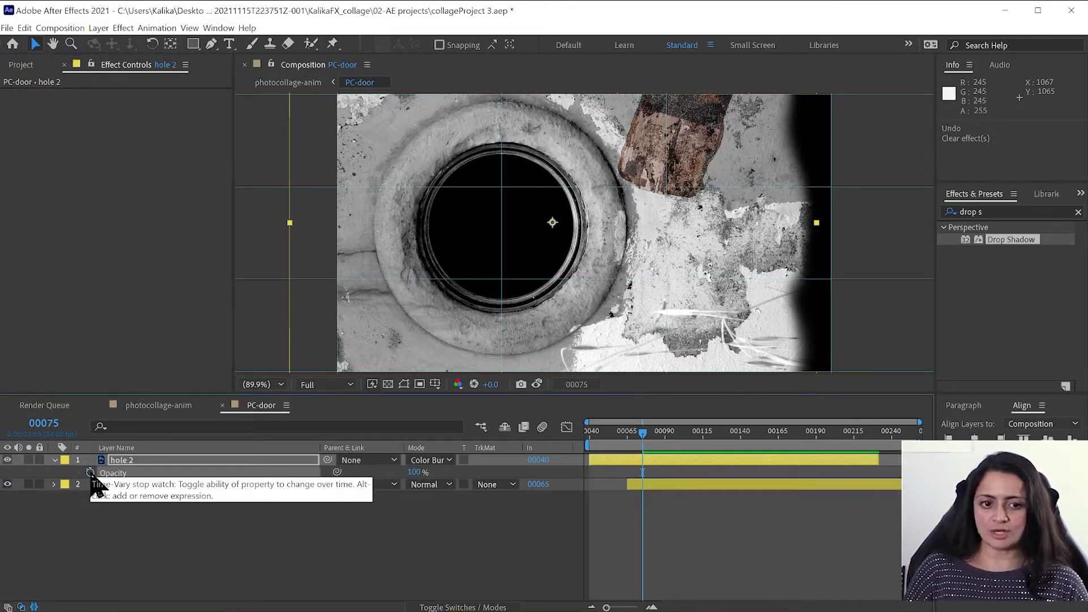
- Duplicate the door layer, place the copy above hole 2, and collapse the open layer properties
left_click(127, 485)
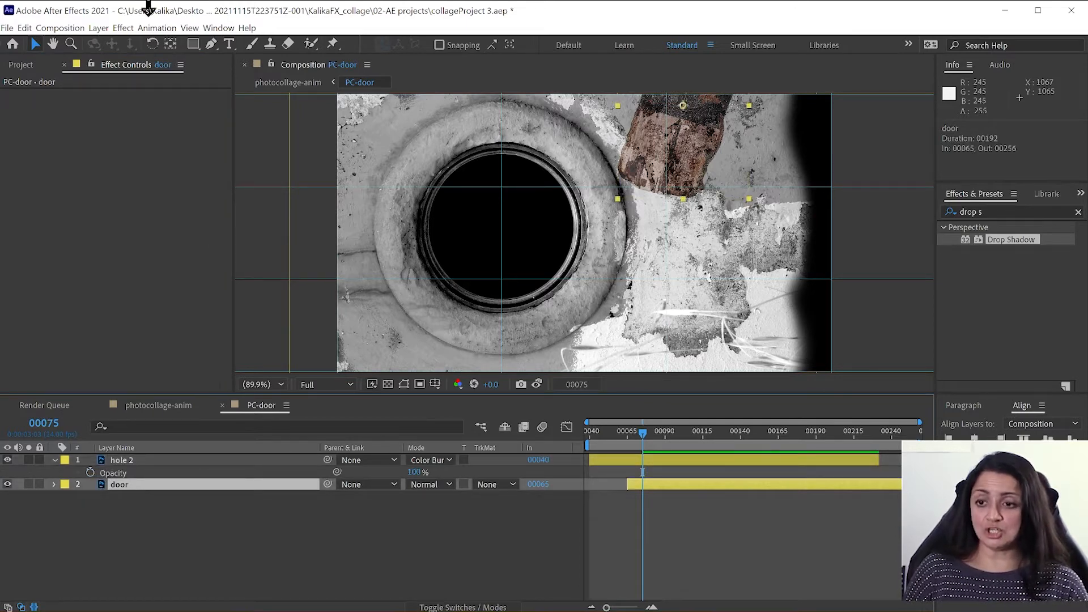
left_click(24, 28)
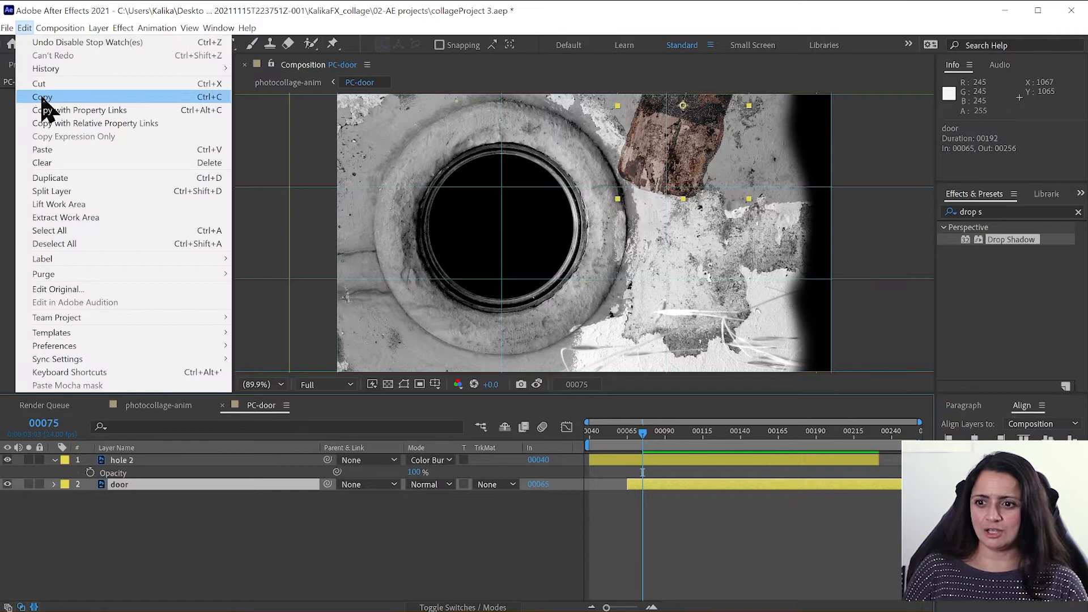
left_click(50, 178)
left_click_drag(138, 484, 140, 462)
left_click(141, 473)
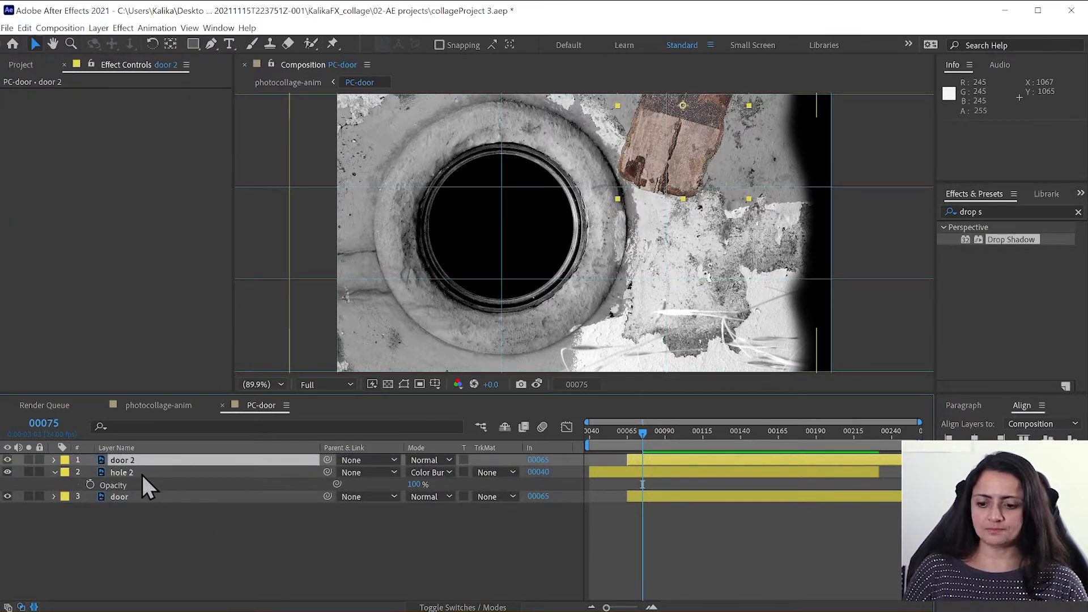
left_click(53, 497)
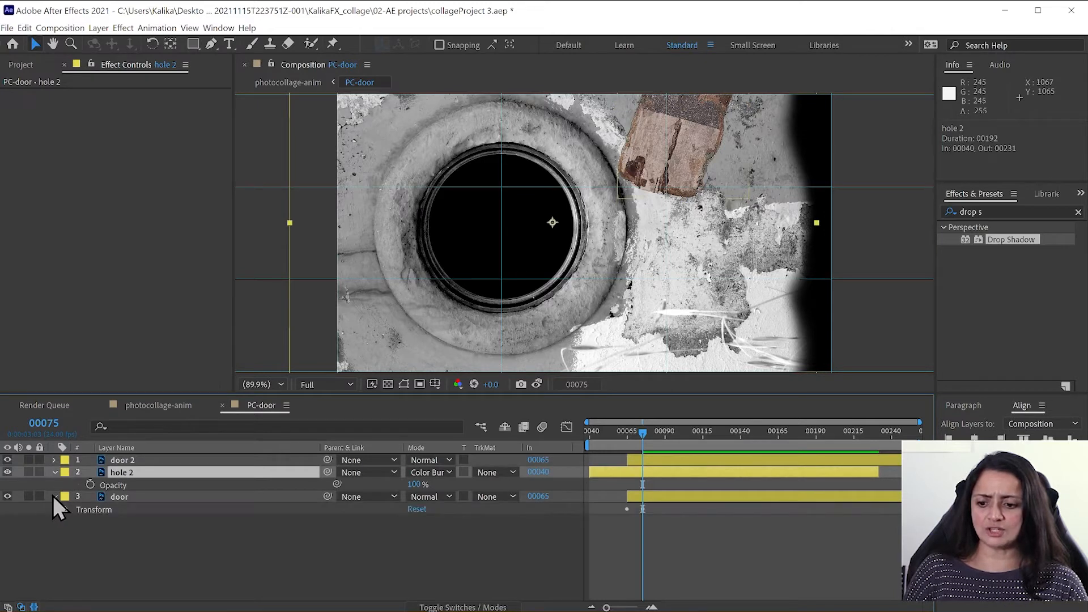
left_click(53, 497)
left_click(54, 472)
left_click(133, 460)
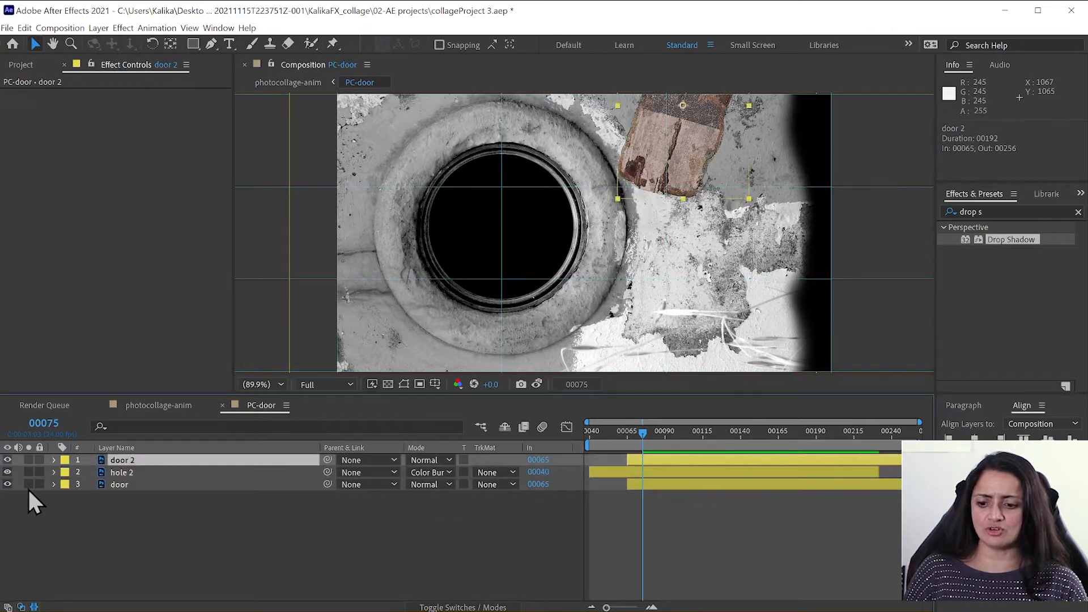
- Set the hole 2 layer's track matte to Alpha Matte "door 2"
left_click(125, 473)
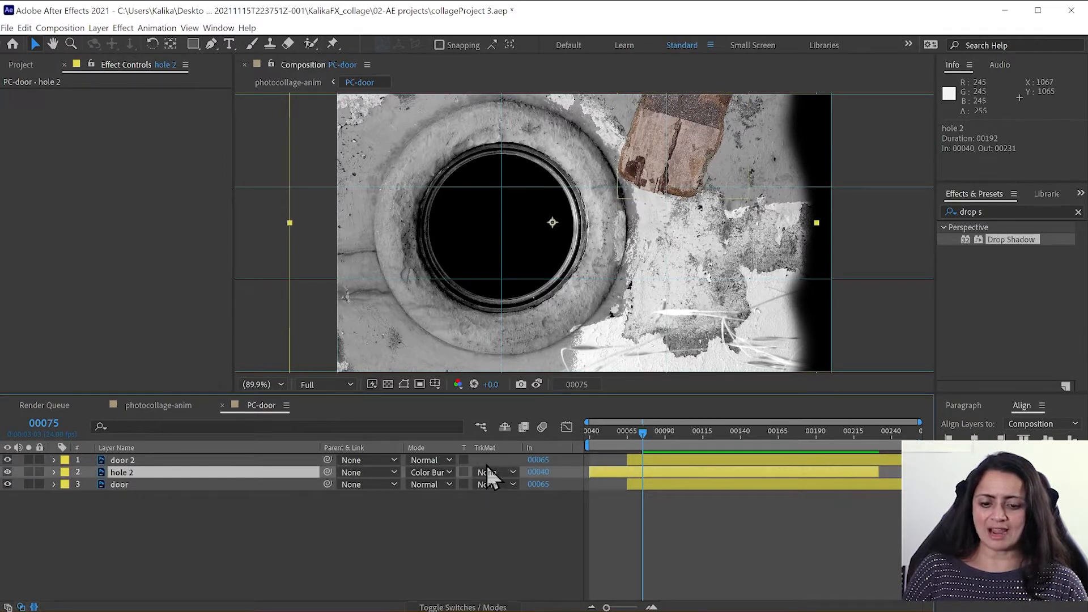
left_click(476, 606)
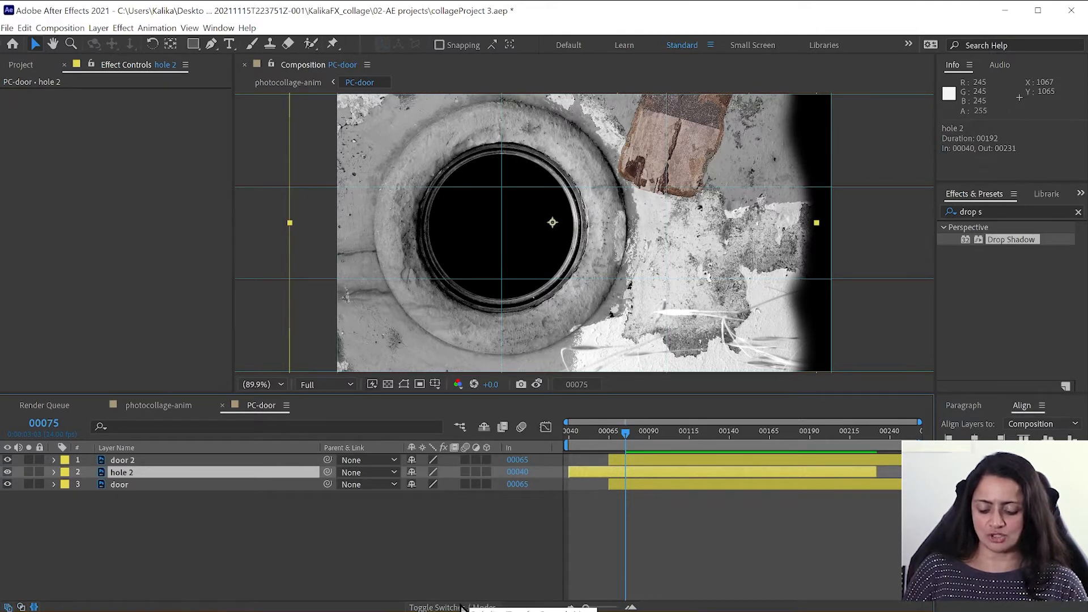
left_click(461, 607)
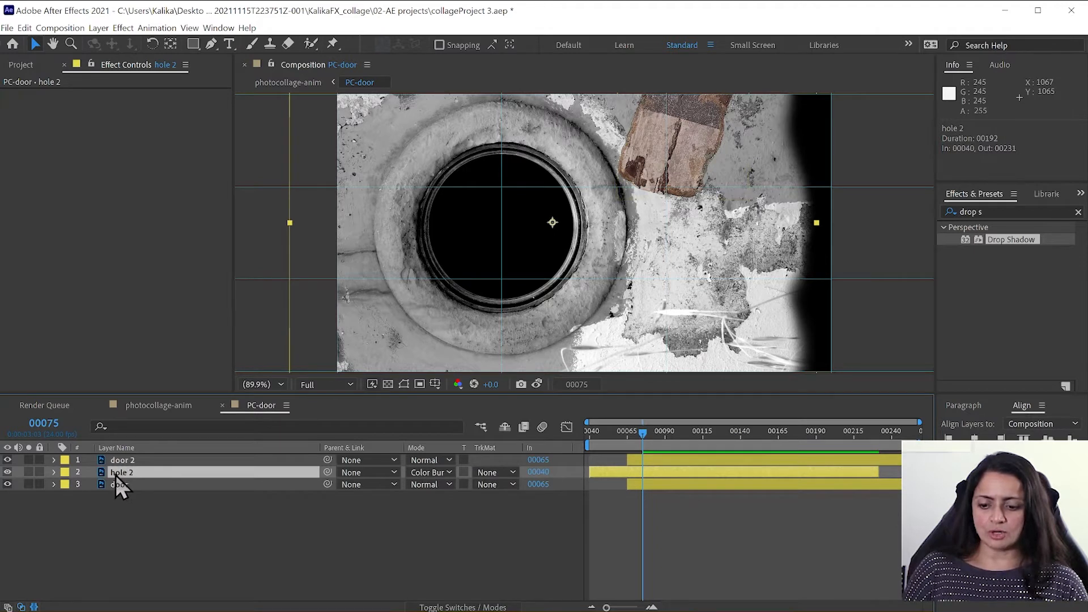
left_click(491, 473)
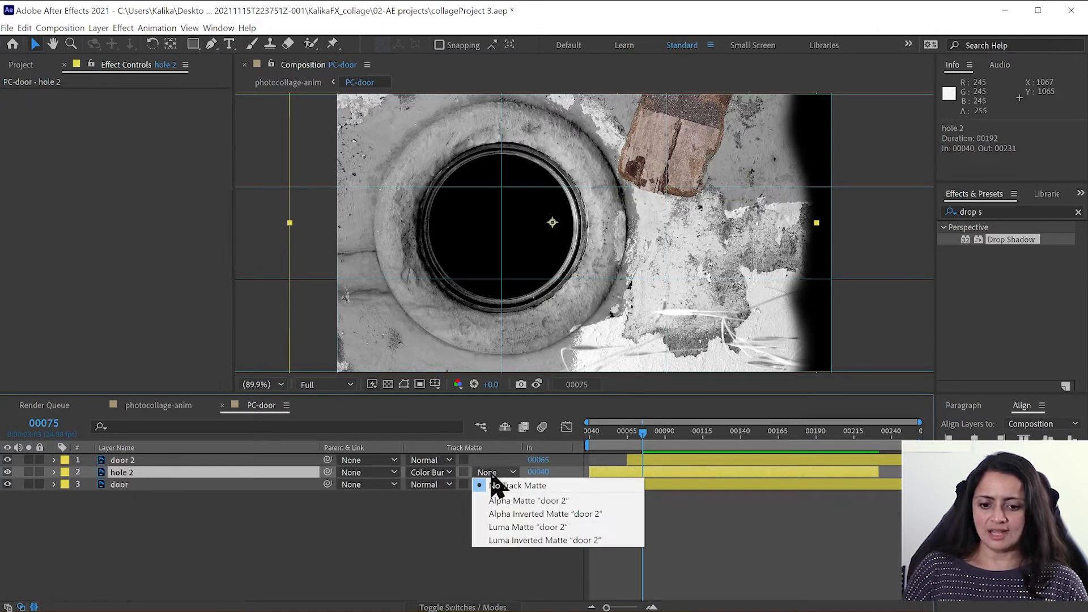
left_click(534, 499)
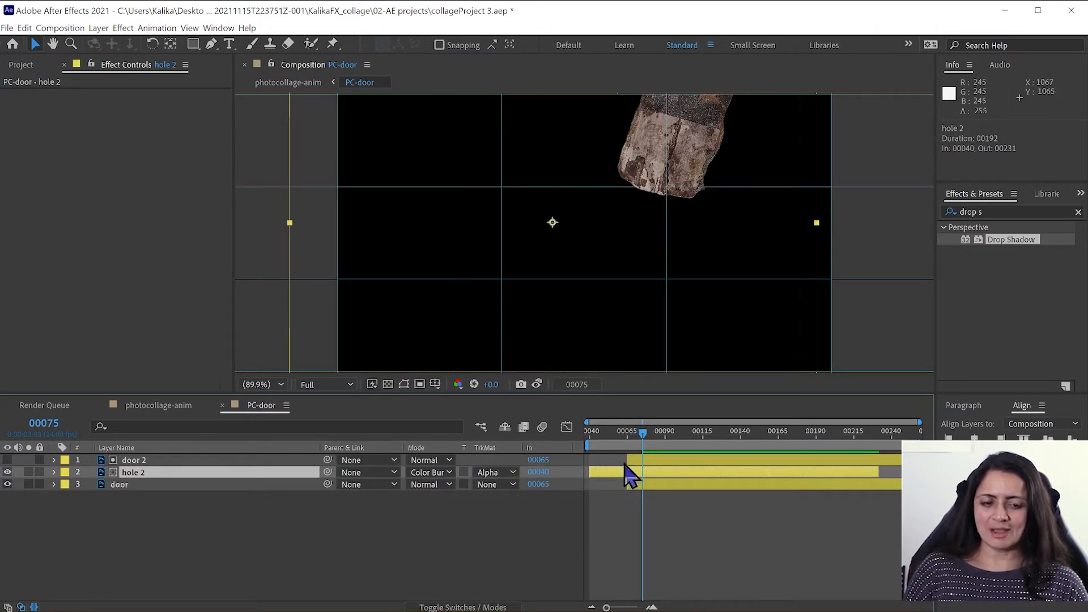
- Reveal the keyframed properties of the door 2, hole 2 and door layers to compare their animation
left_click(127, 483)
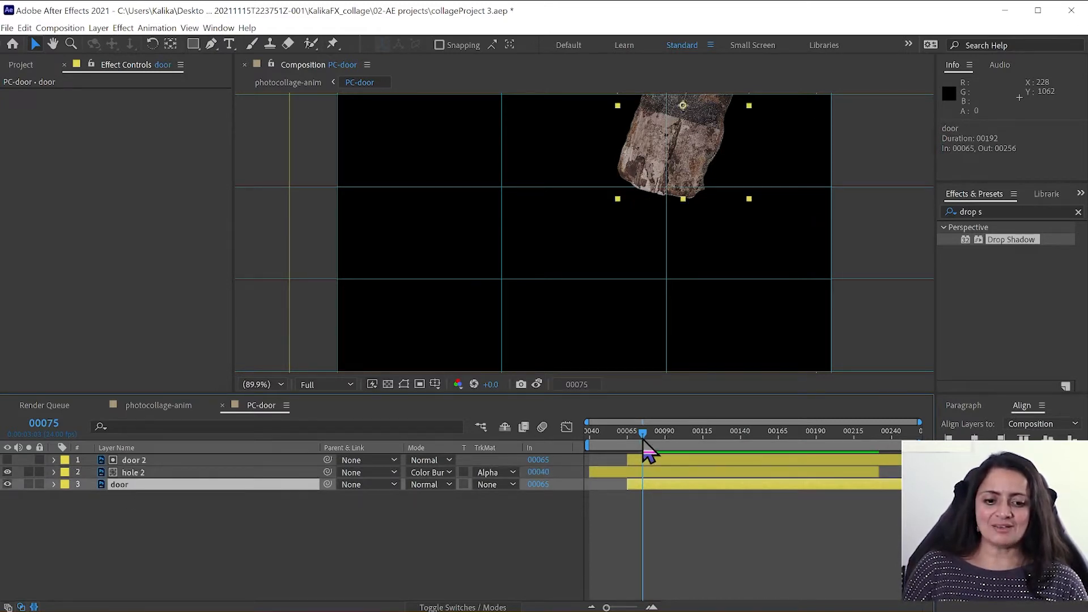
left_click_drag(642, 439, 656, 443)
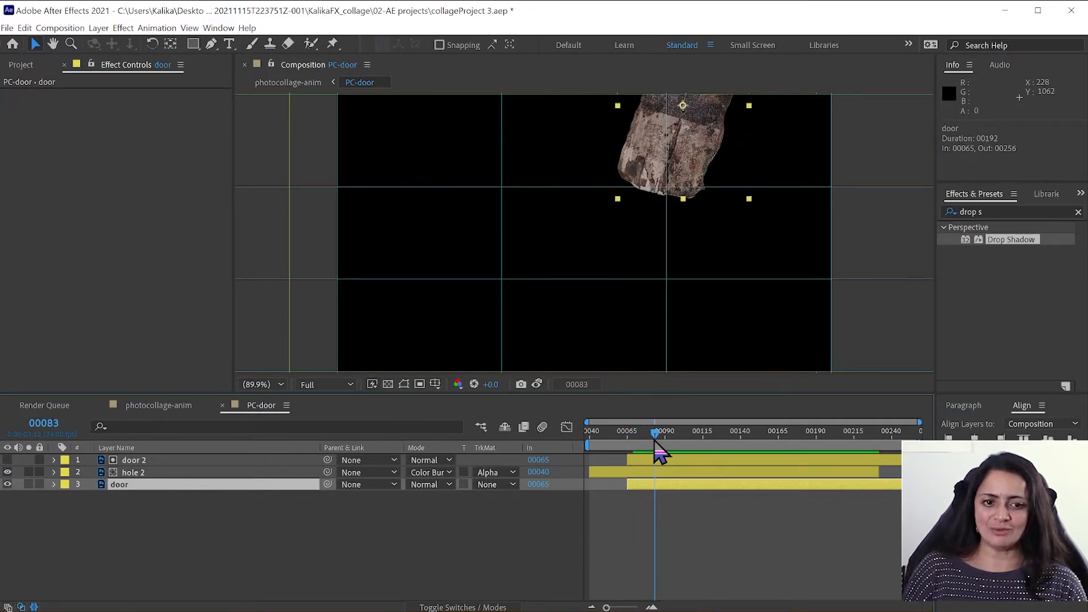
left_click(160, 473)
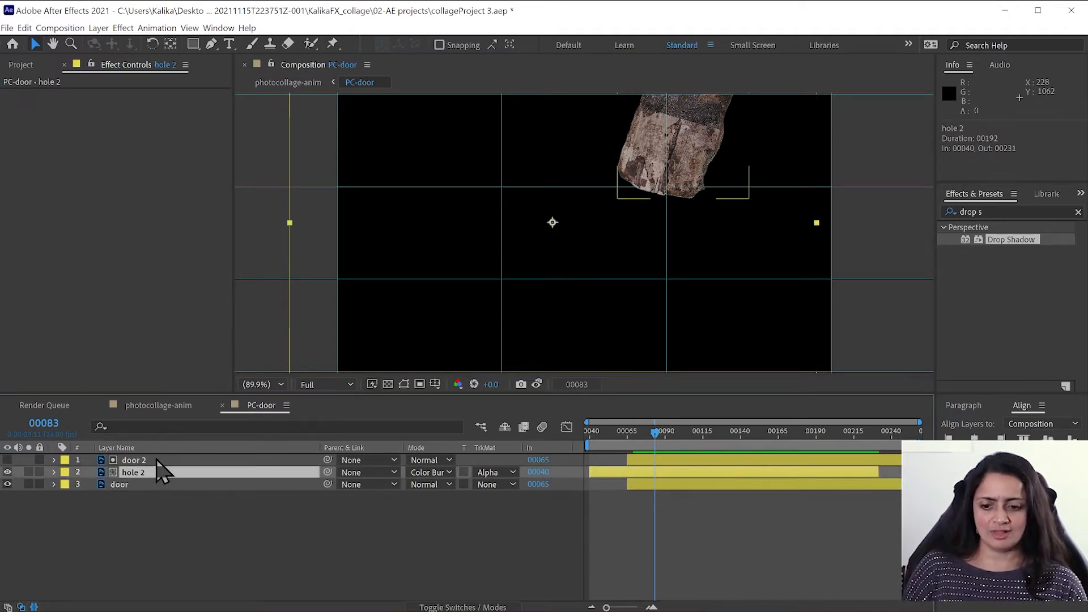
left_click(155, 462)
left_click(150, 473, "shift")
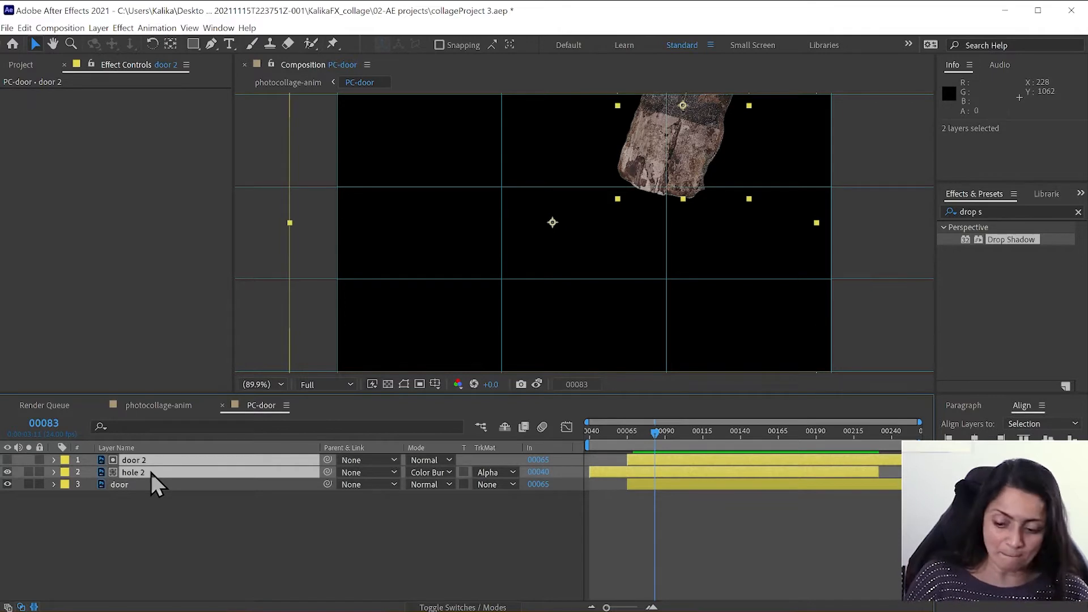
key("u")
left_click(142, 496)
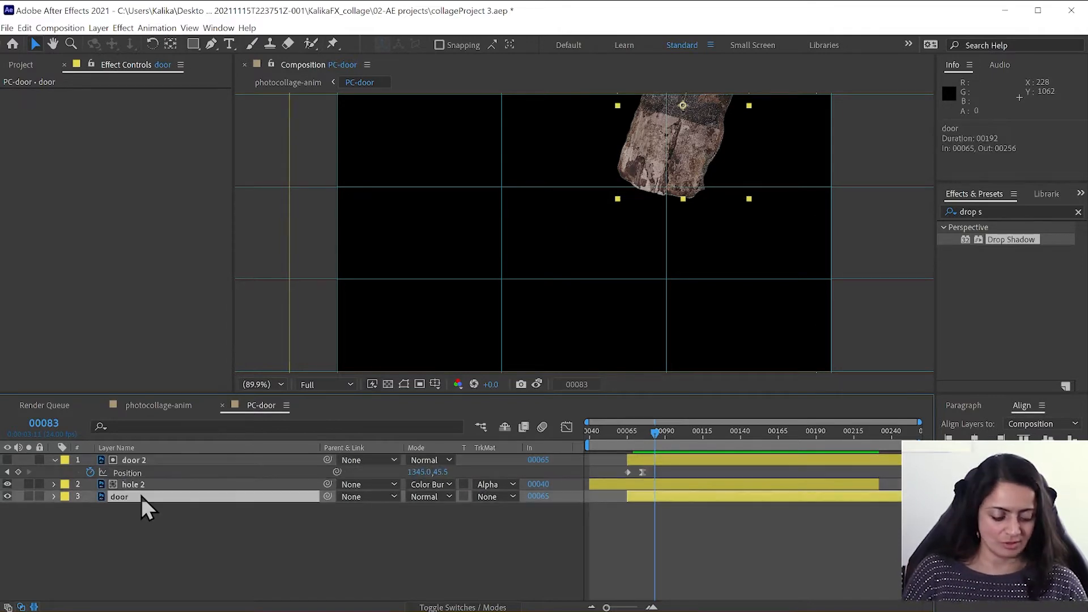
key("u")
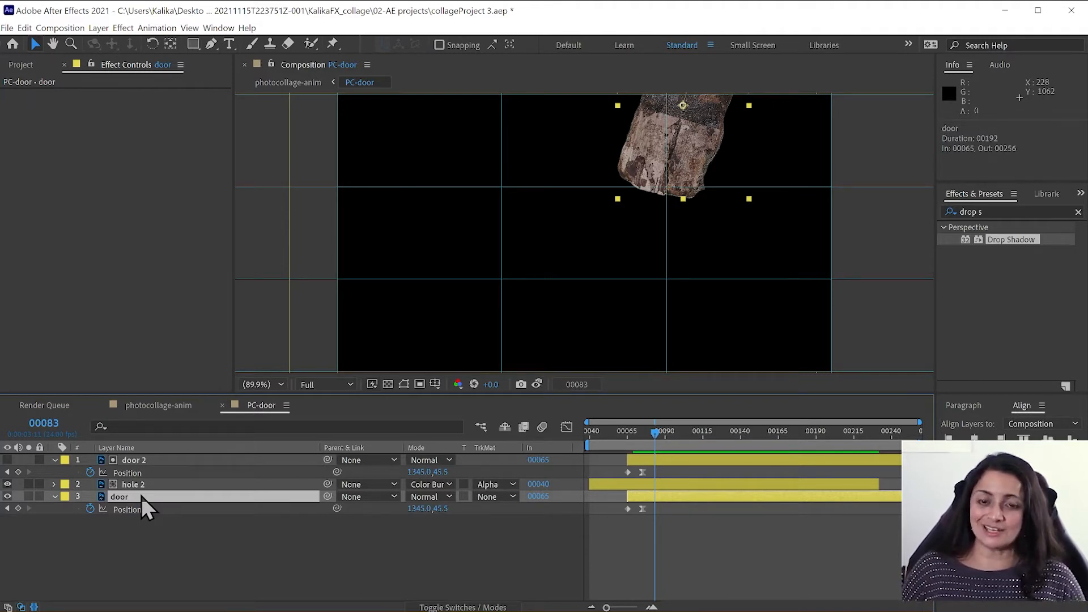
left_click(147, 545)
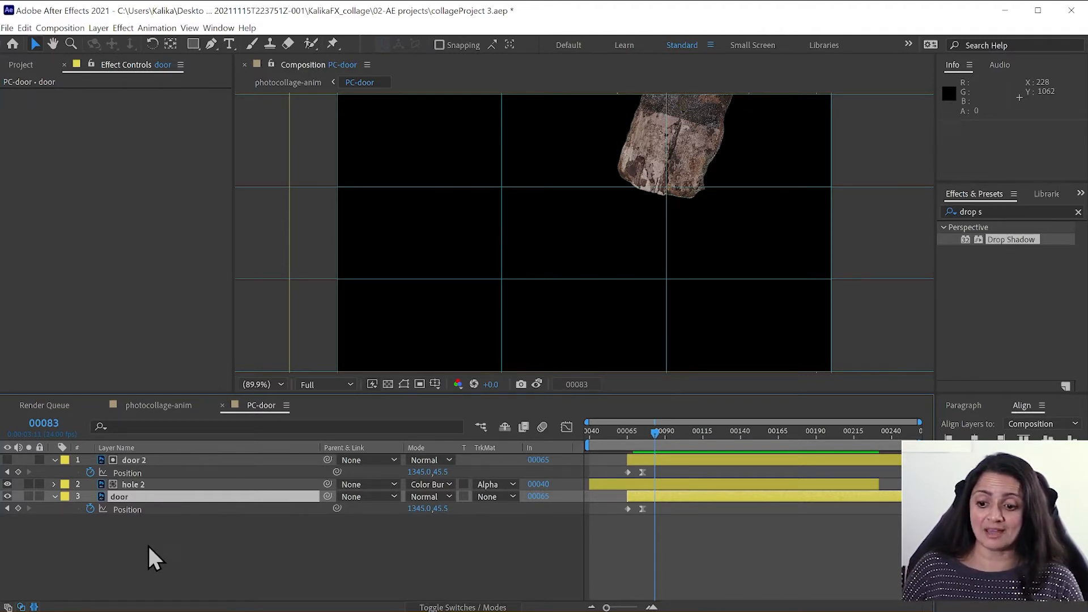
- Remove the Position keyframes from the door 2 layer at frame 85 and collapse its properties
left_click(144, 460)
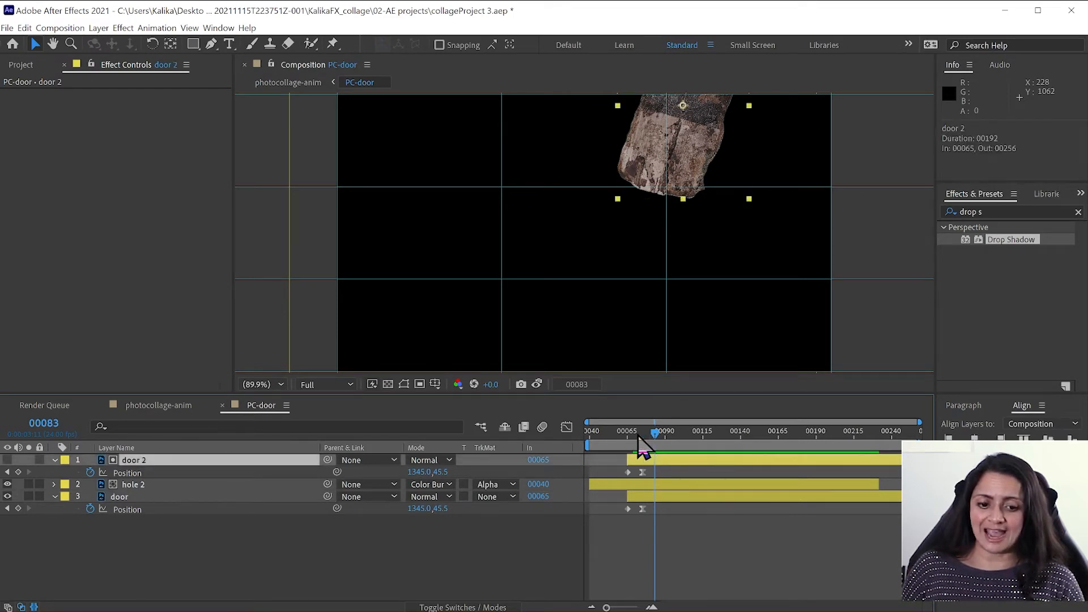
left_click_drag(640, 437, 657, 437)
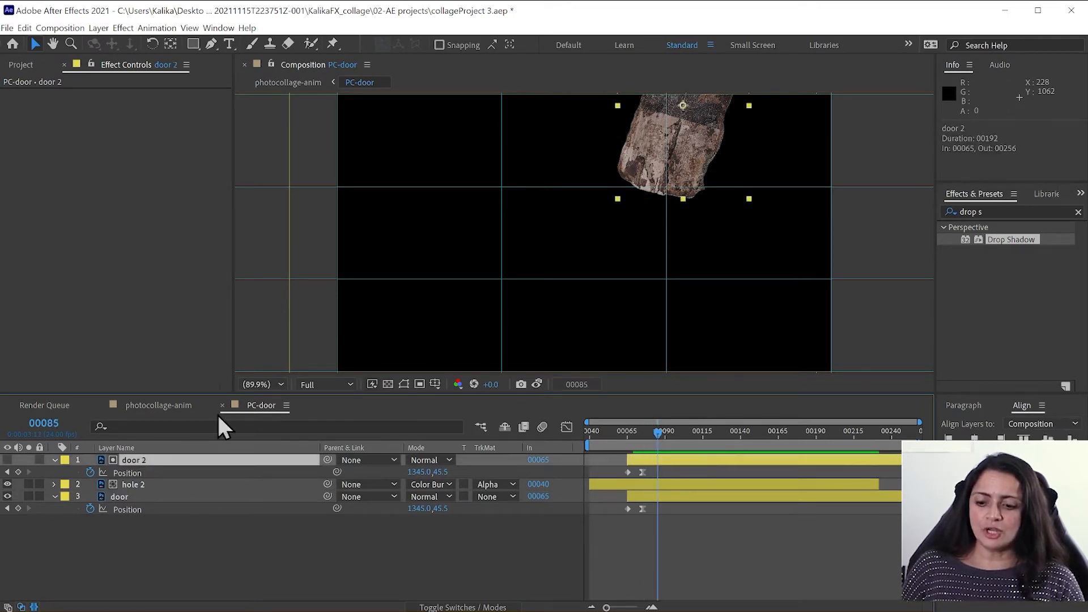
left_click(90, 472)
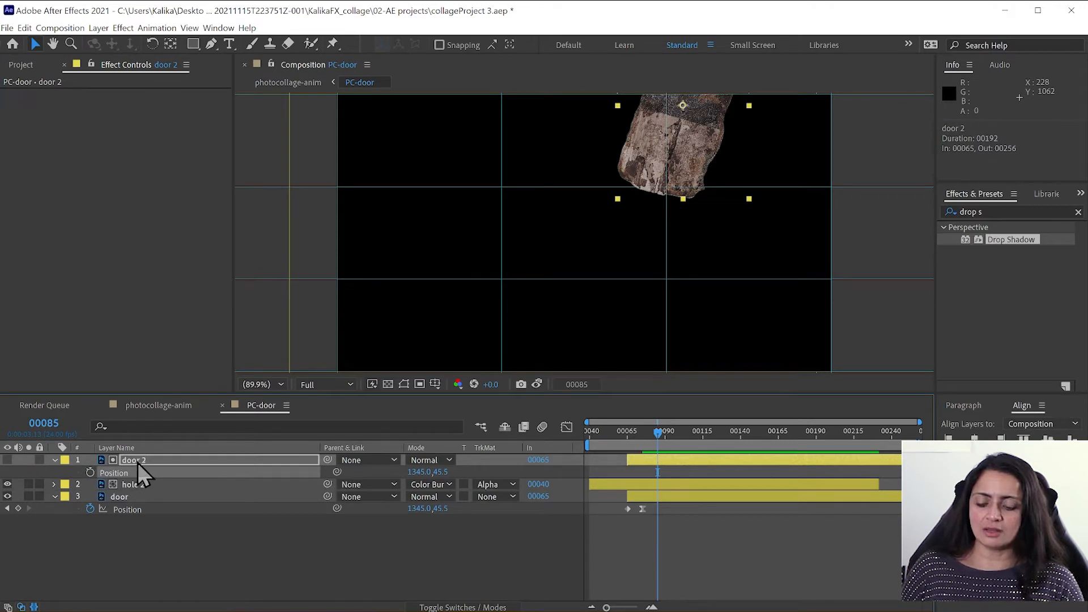
left_click(137, 462)
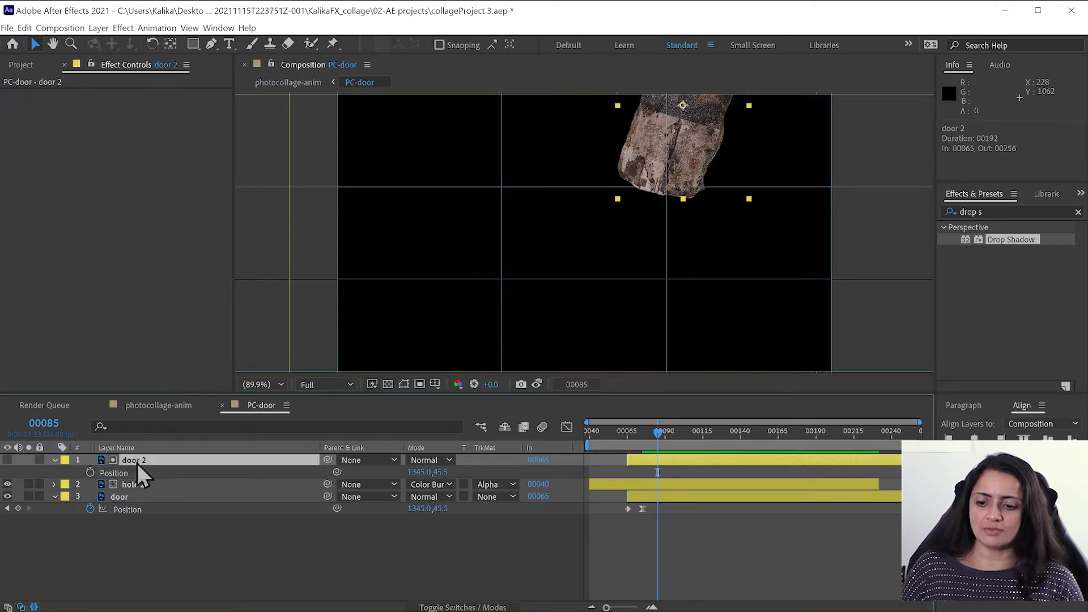
left_click(55, 460)
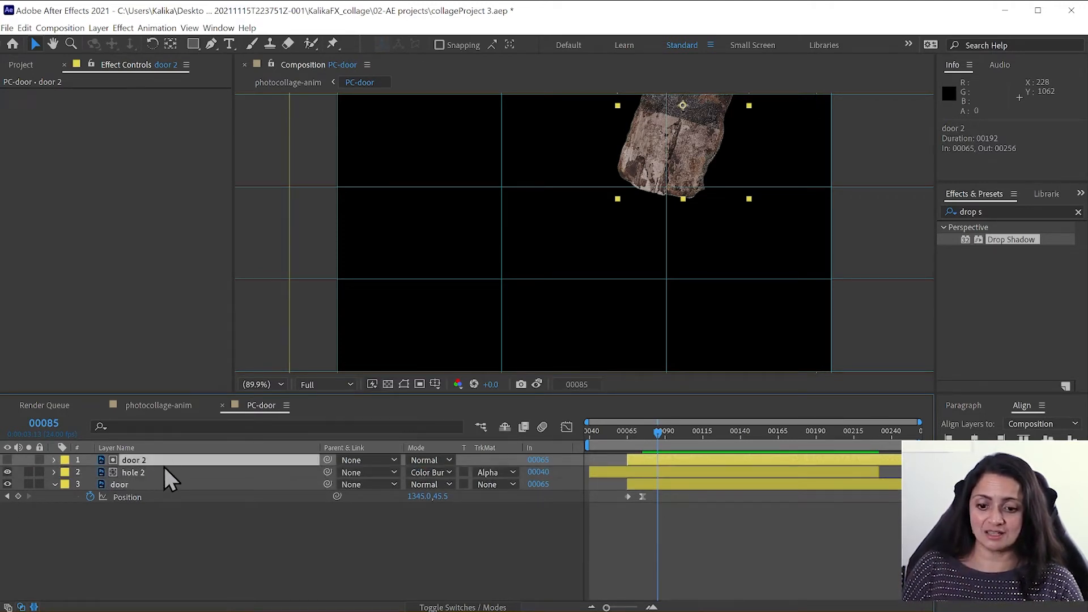
- Parent the door 2 and hole 2 layers to the door layer
left_click(139, 472, "ctrl")
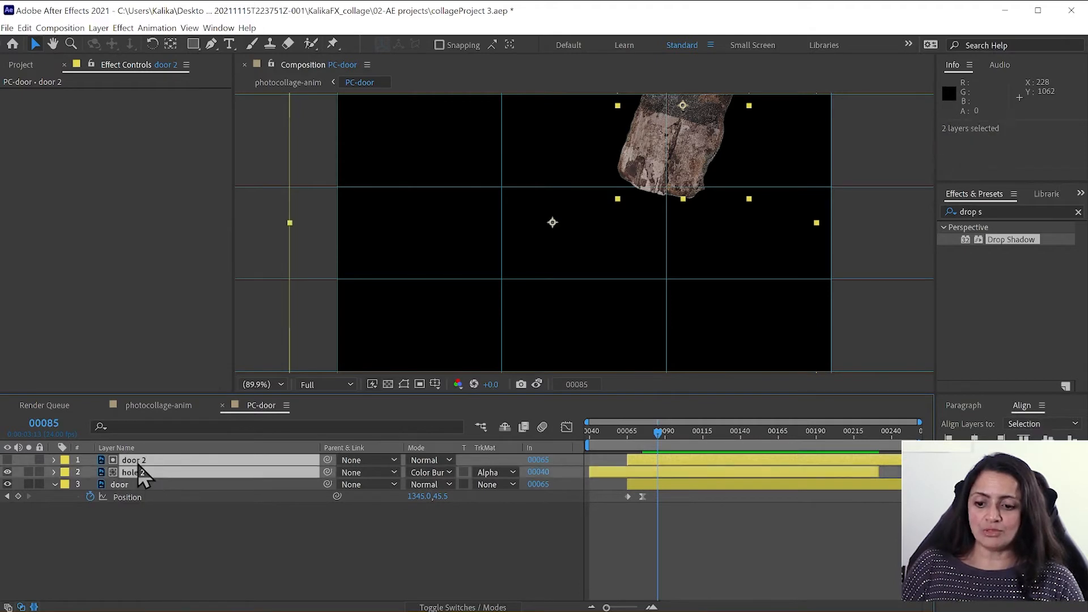
left_click(54, 485)
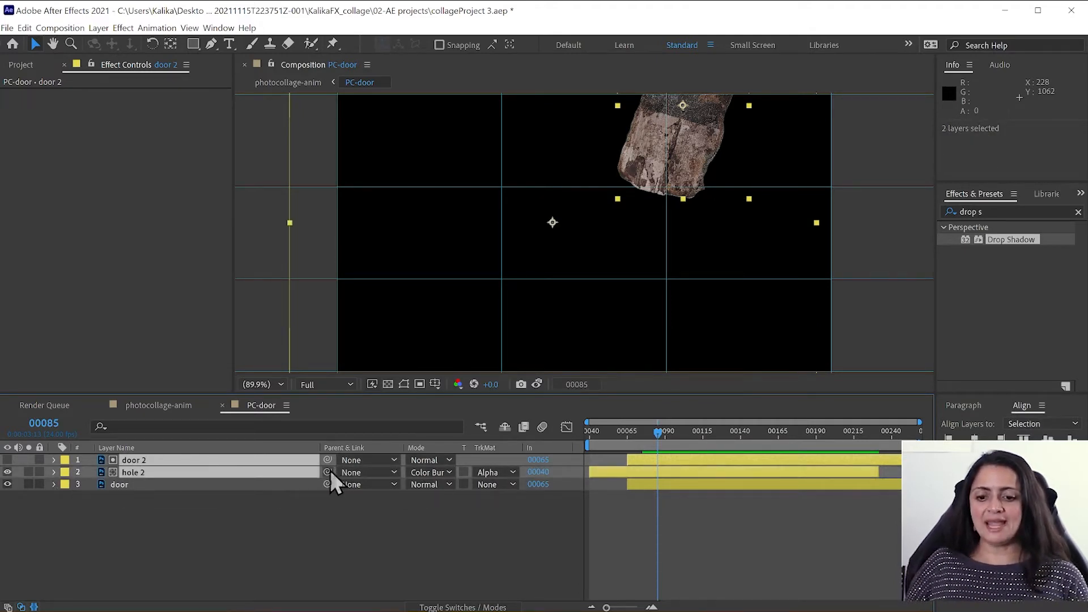
left_click_drag(329, 472, 250, 486)
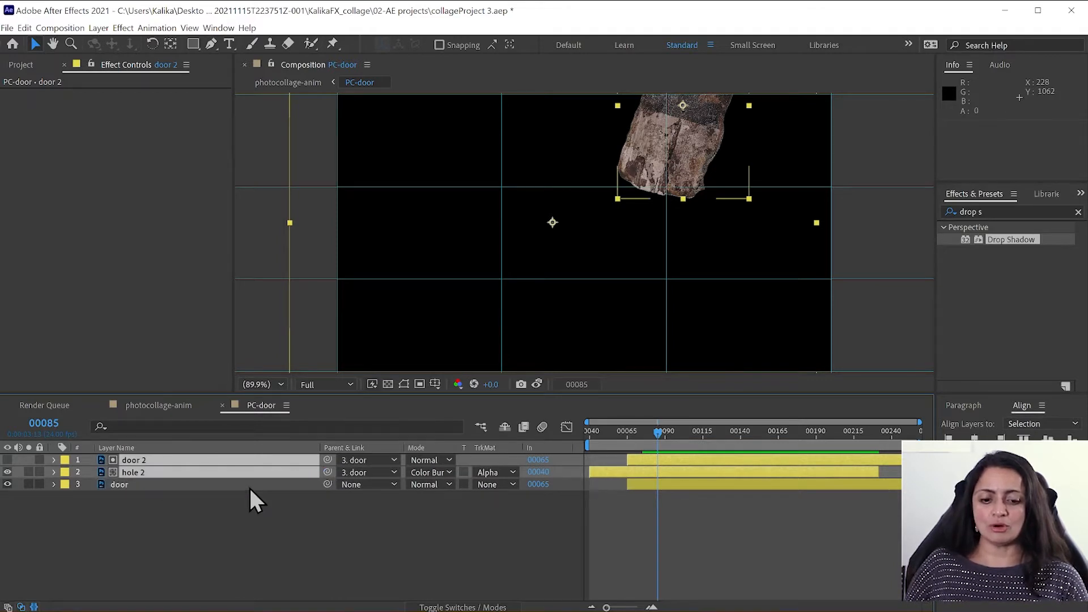
- Rename the door layer as "door-withMoves"
left_click(250, 489)
key("Return")
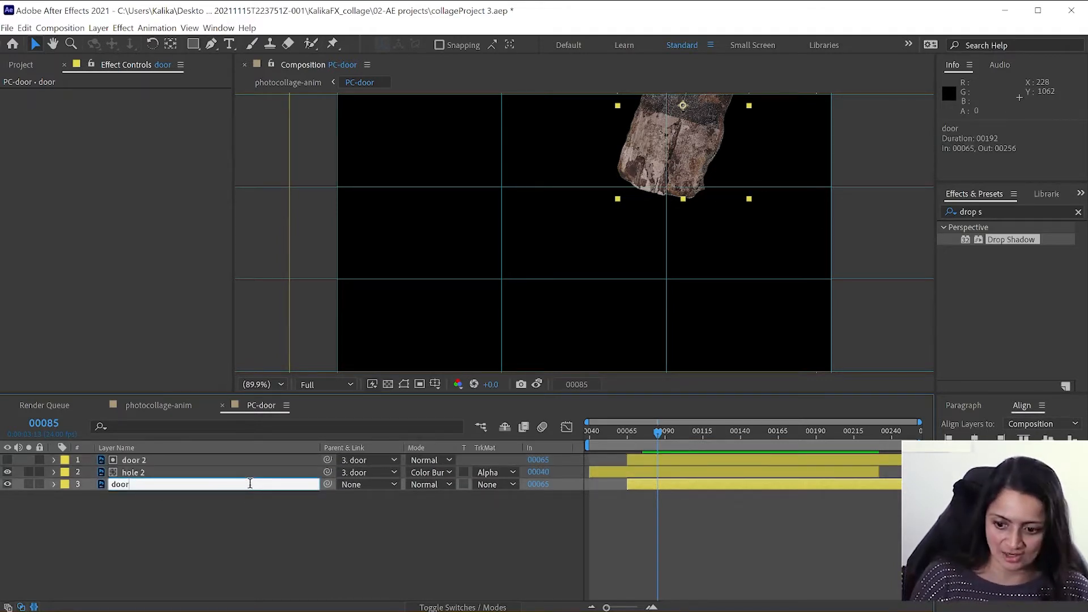
type("-withM")
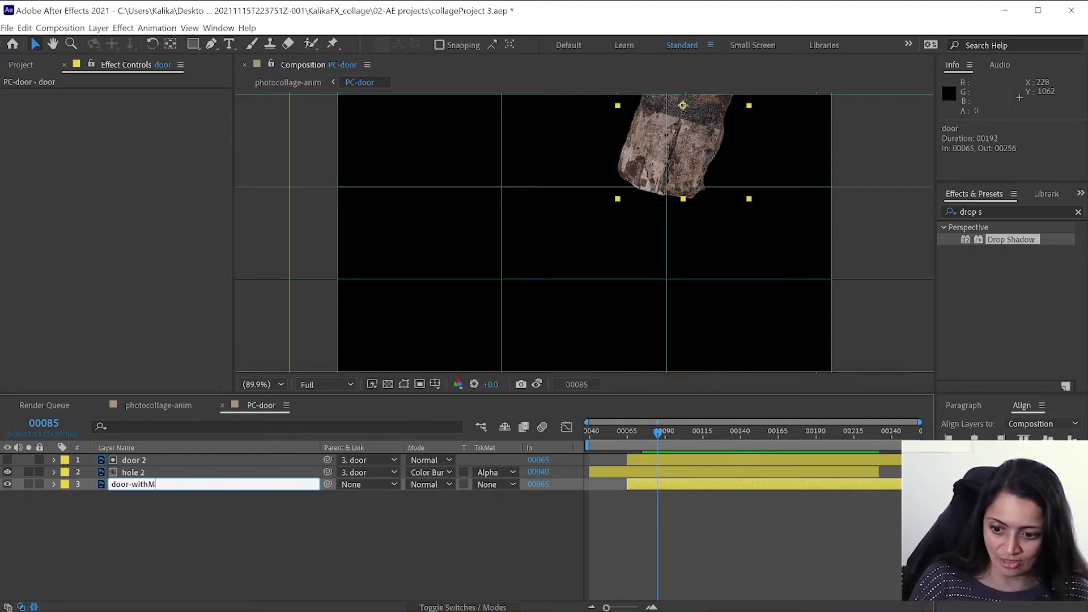
type("oves")
- Rename the door 2 layer as "door-matte layer"
left_click(204, 460)
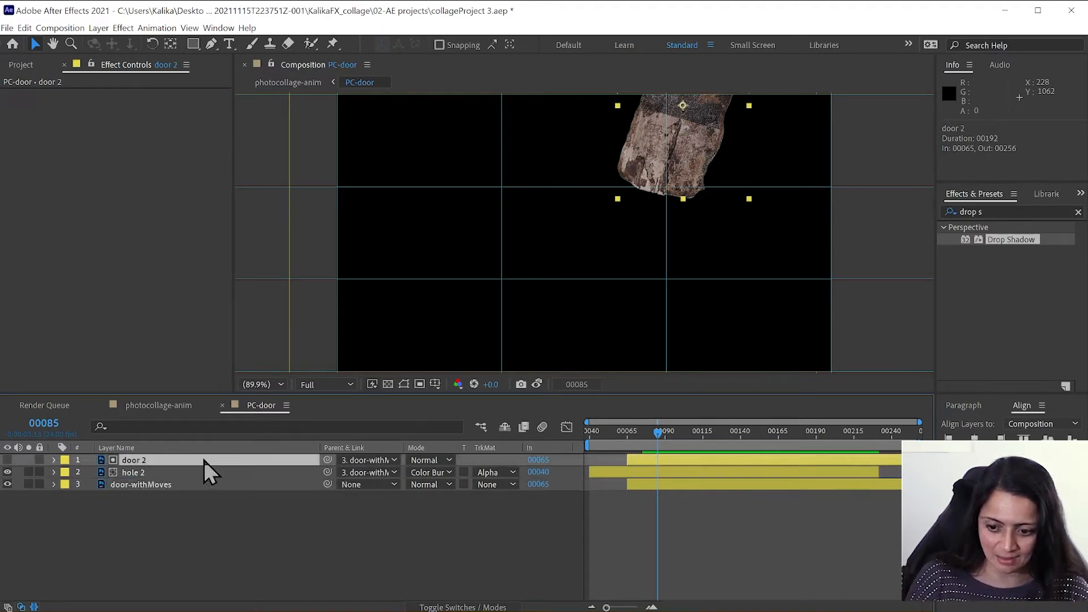
key("Return")
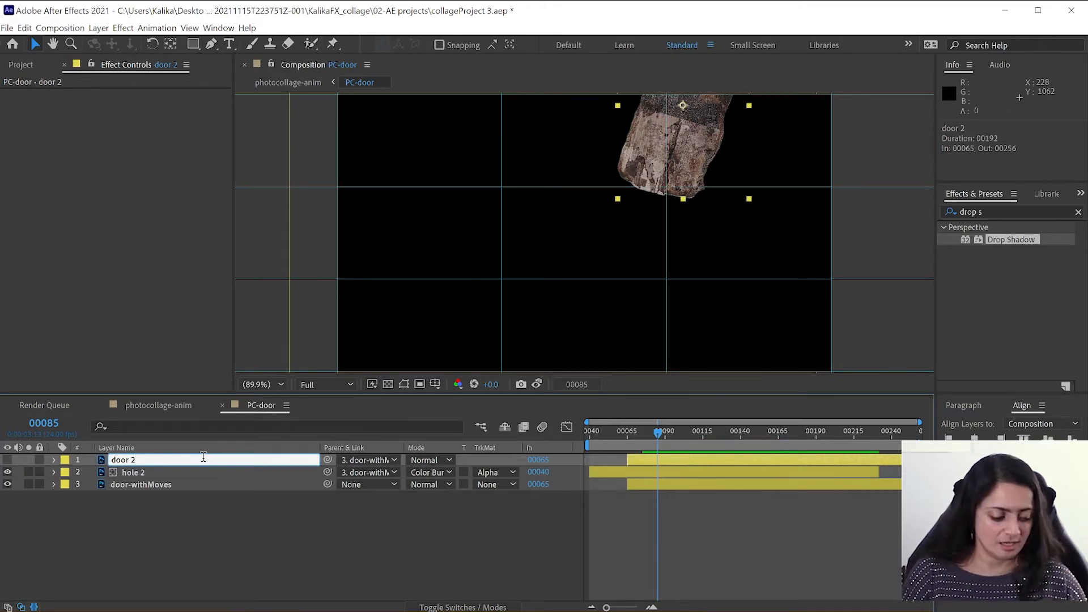
type("door-ma")
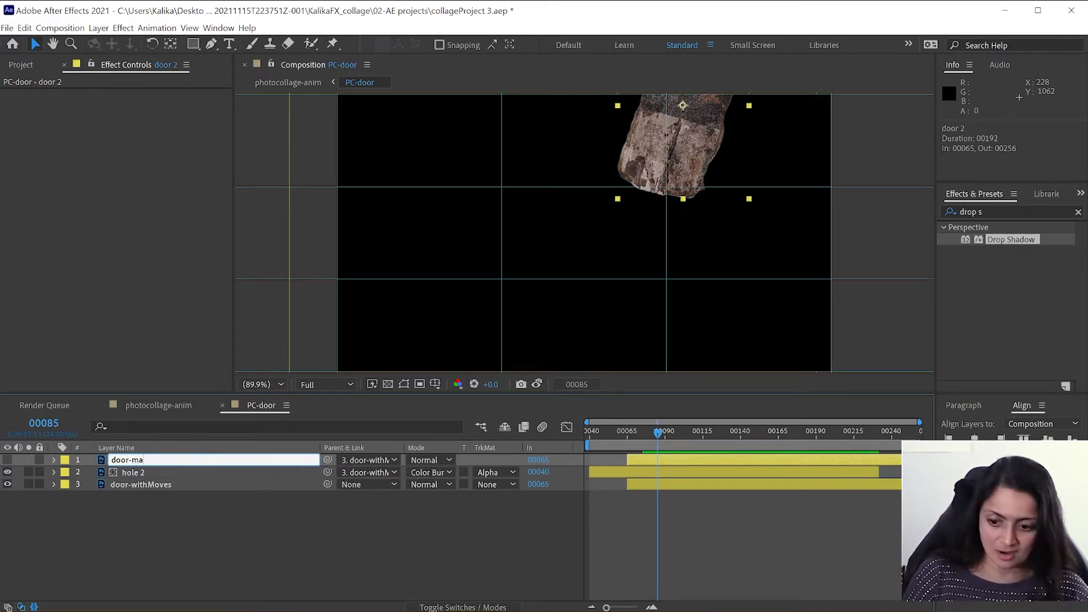
type("tte layer")
key("Return")
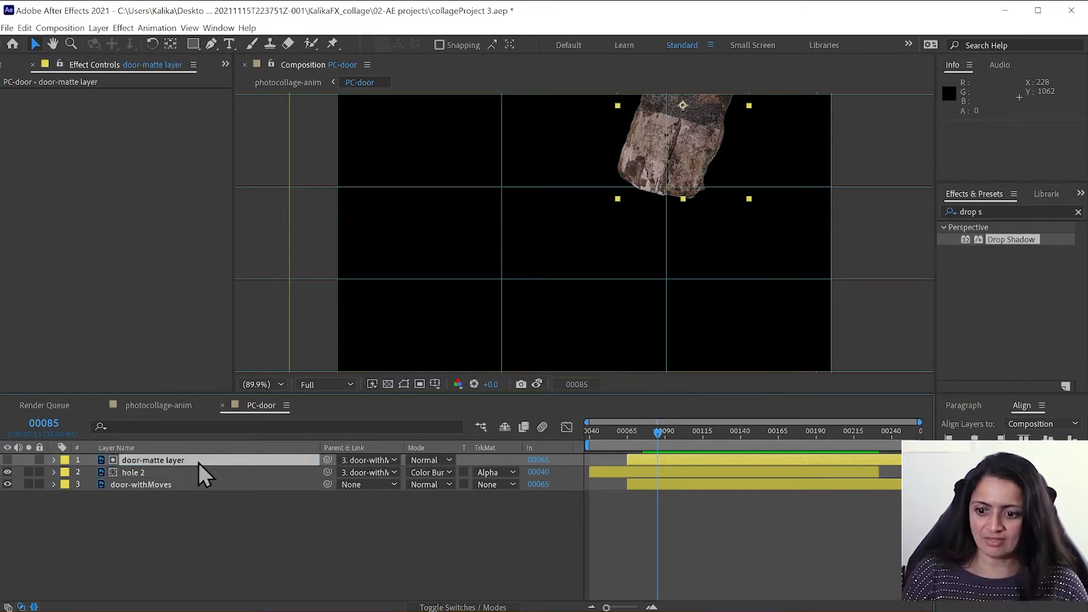
- Rename the hole 2 layer as "hole texture for door"
left_click(203, 473)
key("Return")
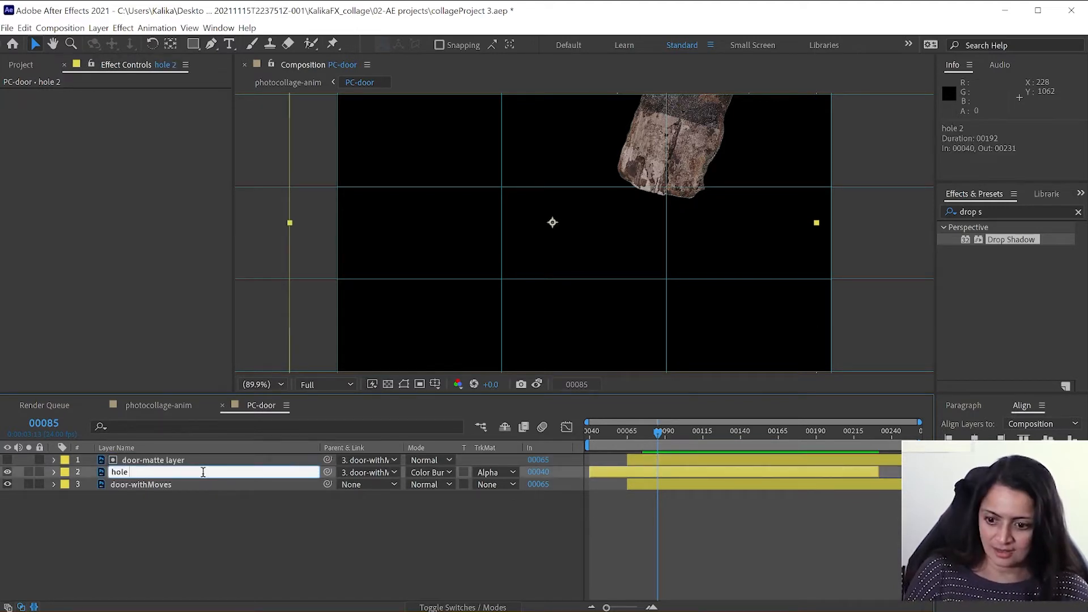
type("texture for door")
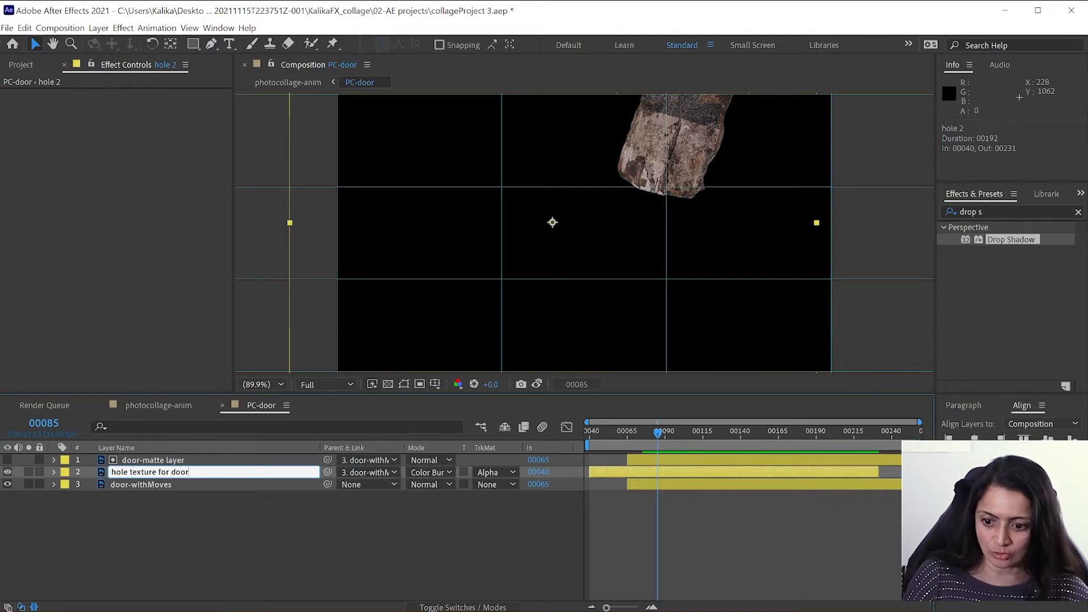
key("Return")
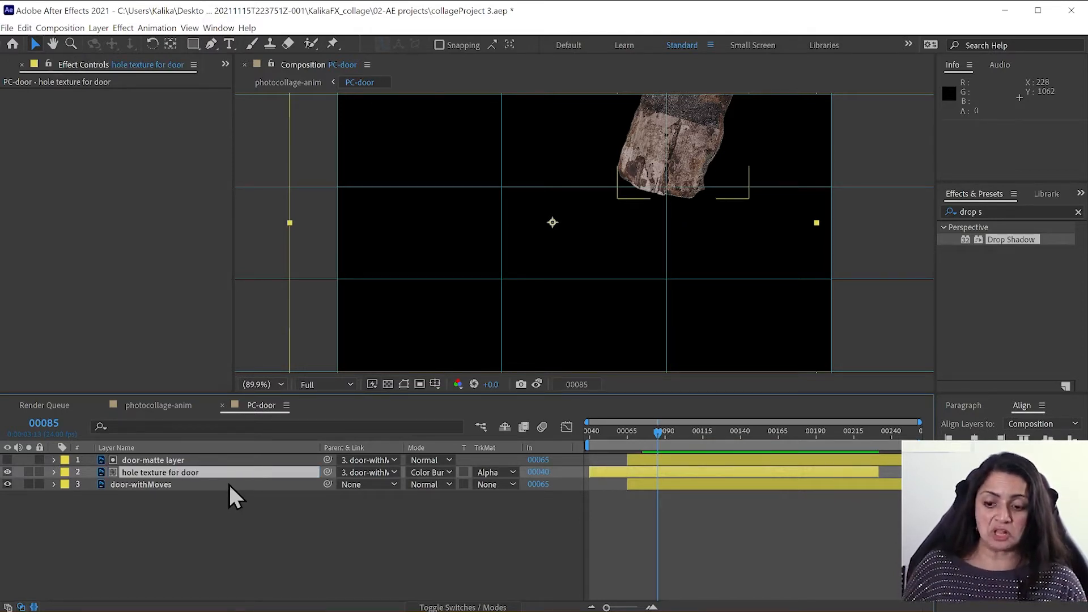
- Close the PC-door composition and move the PC-door layer directly below PC-sticker, above the circleMatte and hole layers
left_click(222, 404)
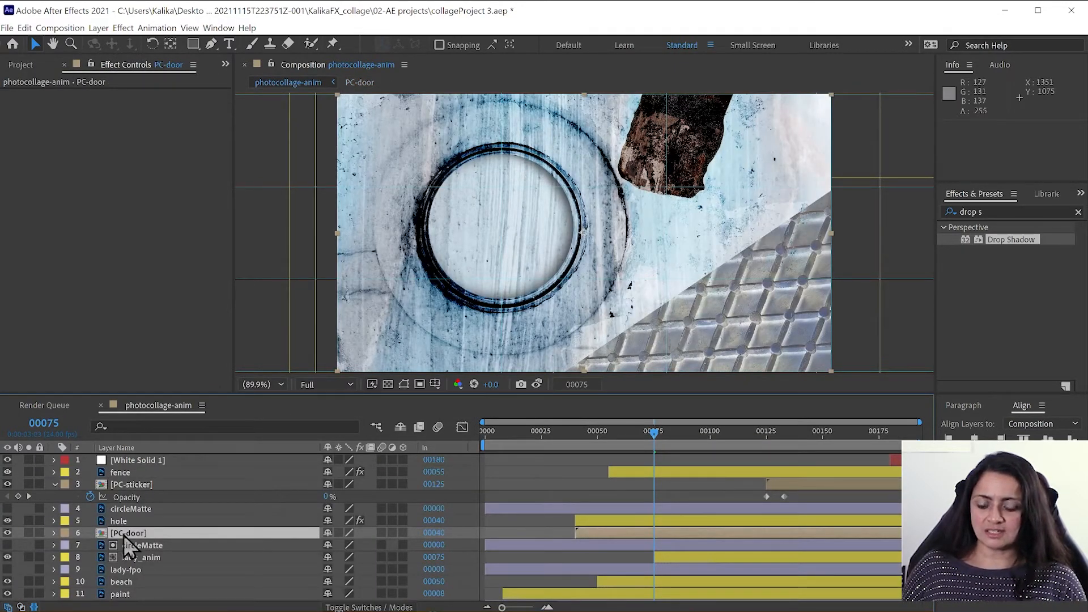
left_click_drag(124, 536, 135, 504)
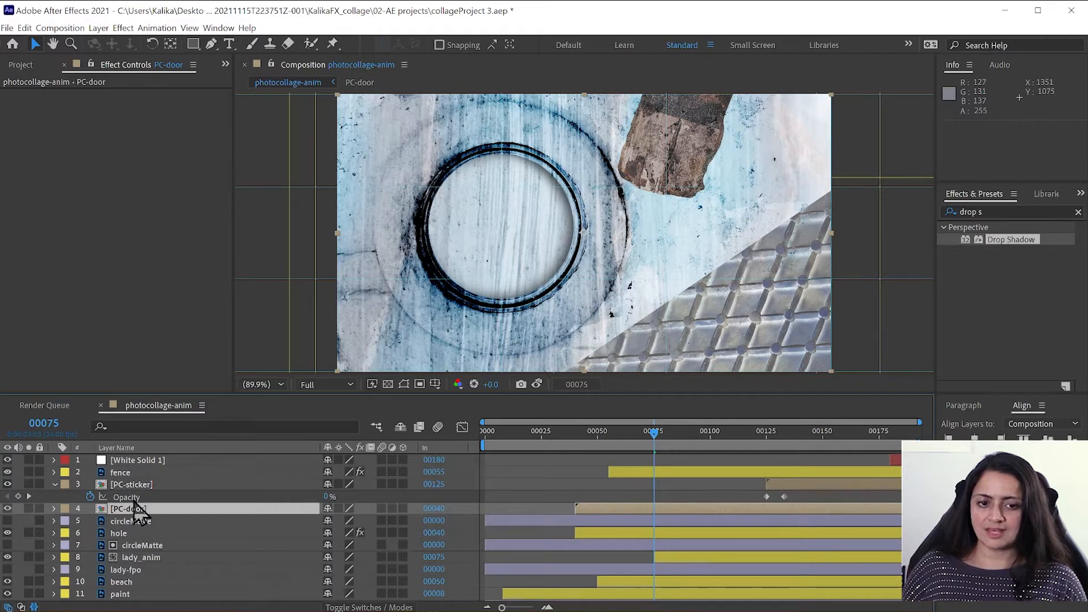
- Compare the door's look in the current frame with the stored snapshot
left_click(537, 384)
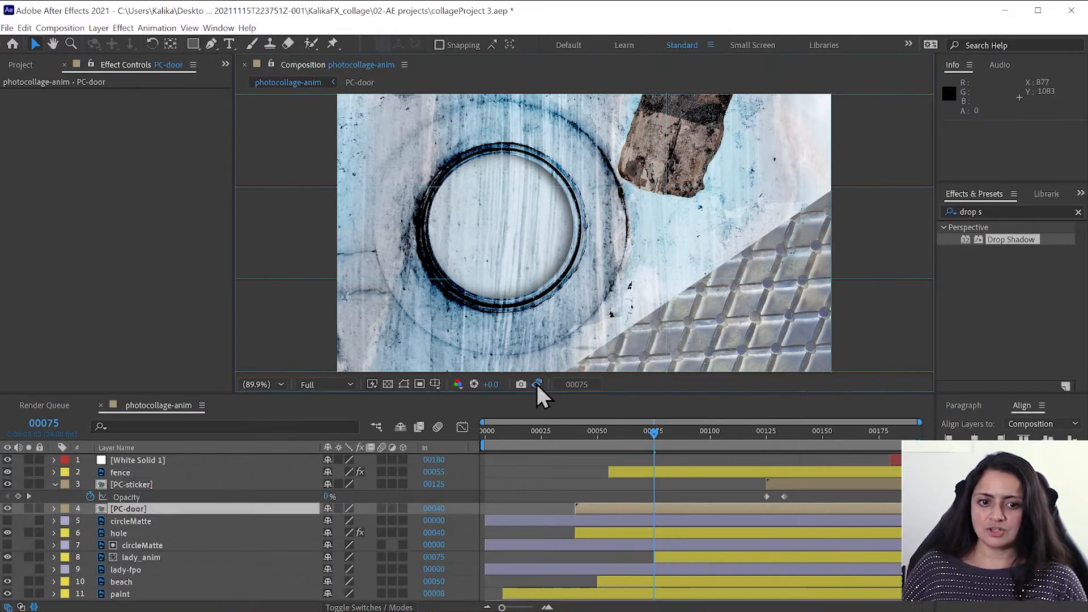
left_click(538, 389)
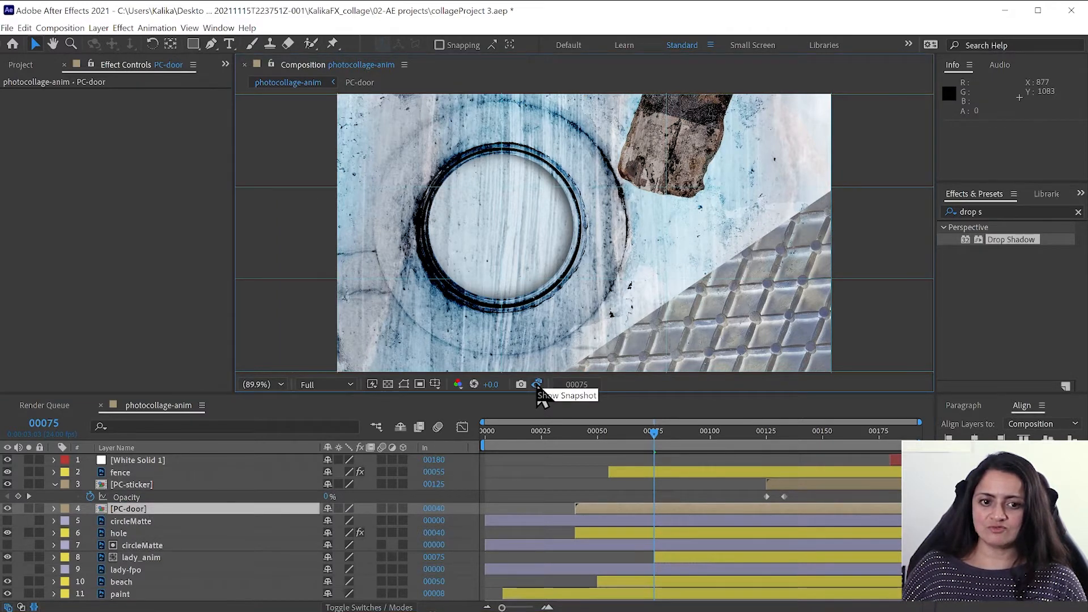
left_click(538, 388)
left_click(538, 389)
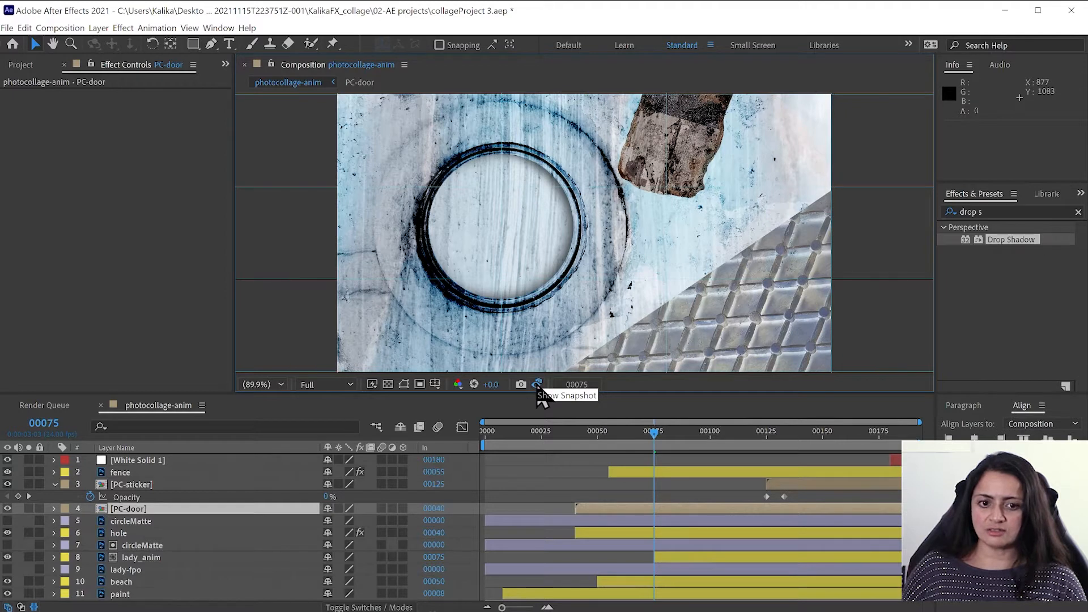
left_click(537, 385)
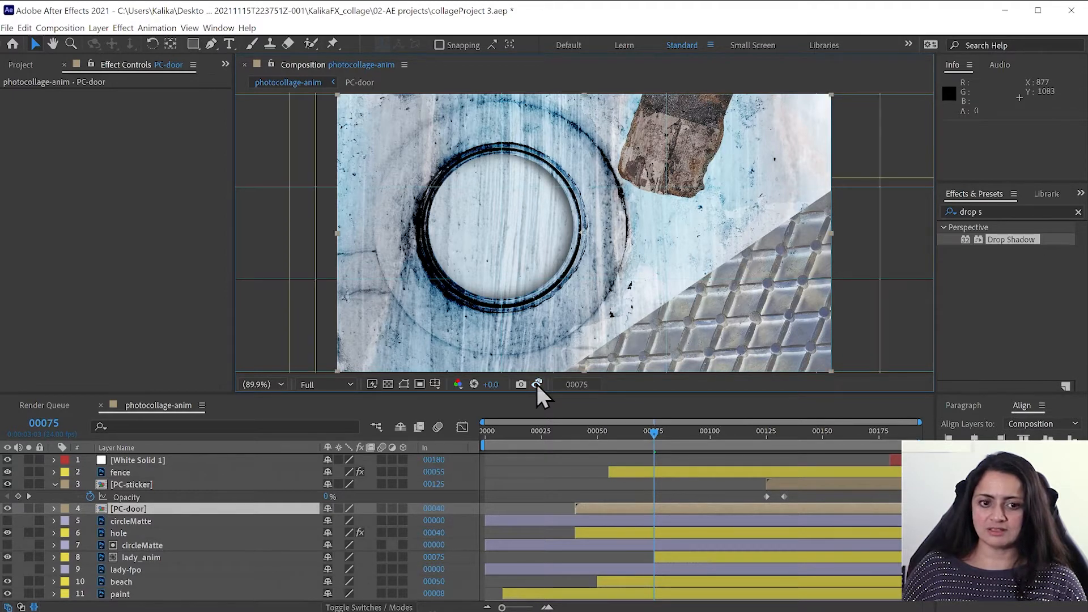
left_click(536, 384)
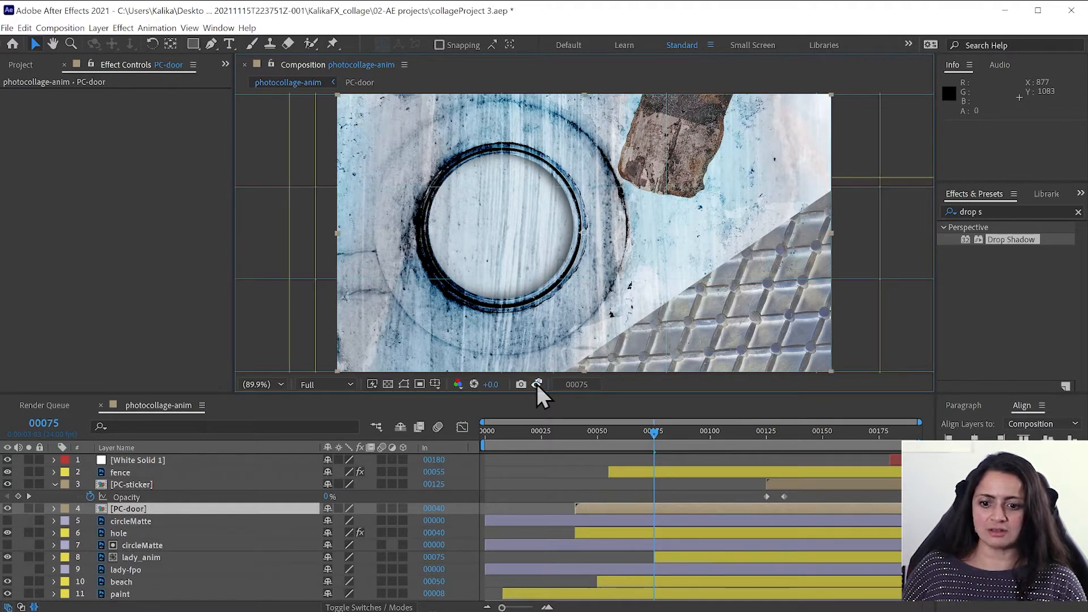
- Try Collapse Transformations on the PC-door layer and compare the frame with the stored snapshot
left_click(339, 509)
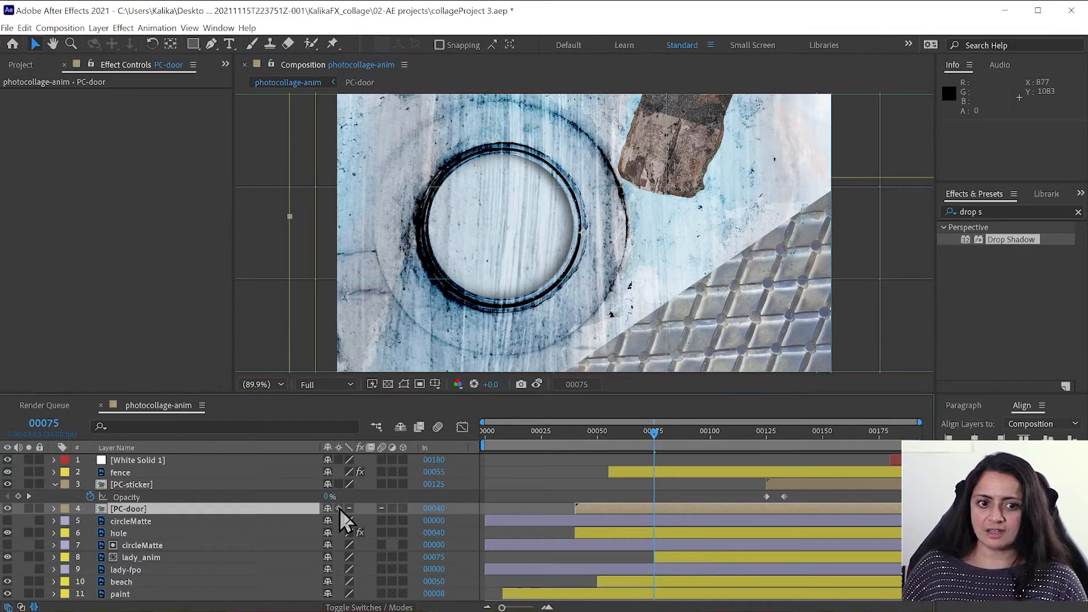
left_click(537, 385)
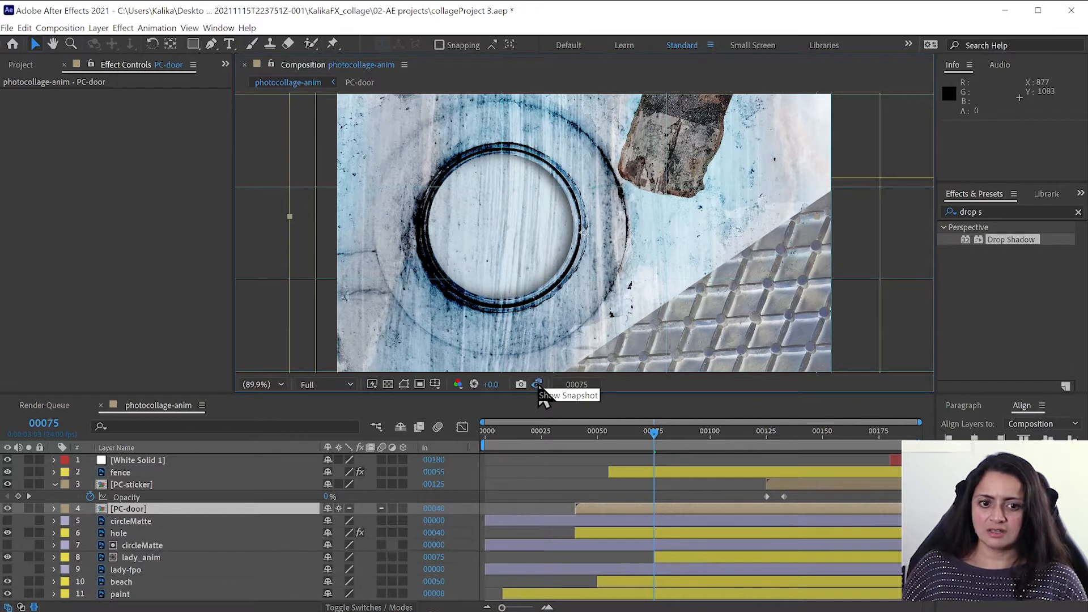
left_click(537, 385)
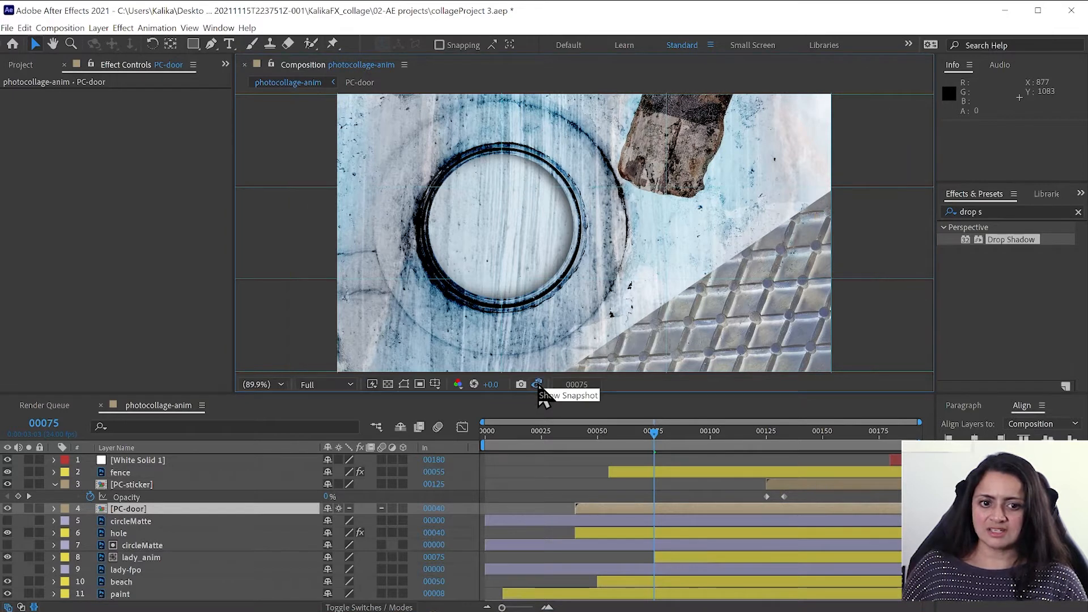
left_click(338, 509)
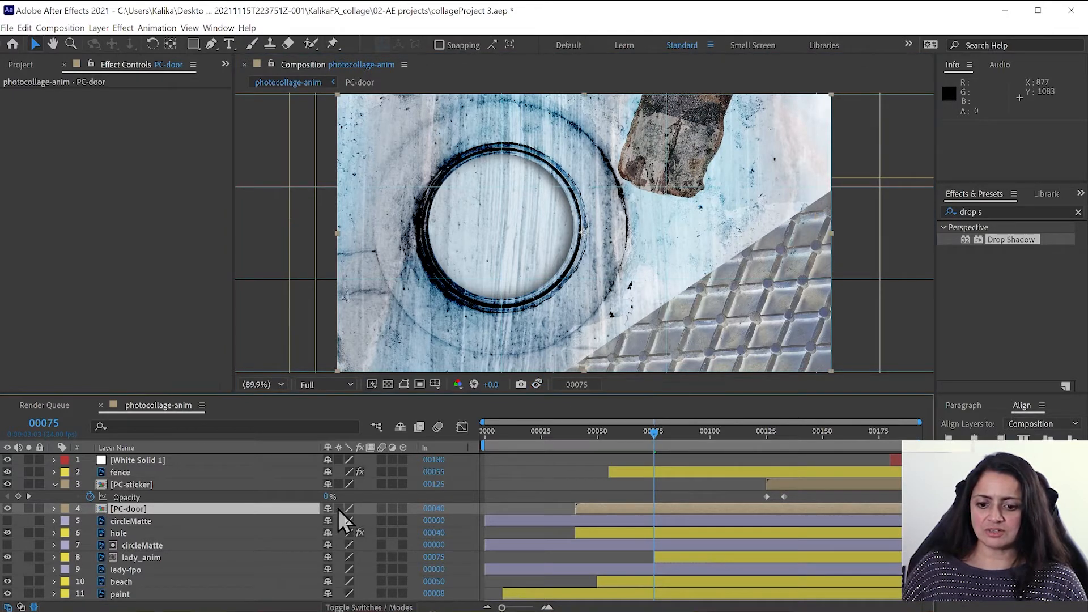
- Toggle the PC-door layer's visibility and compare the door's colour and contrast with the stored snapshot
left_click(145, 509)
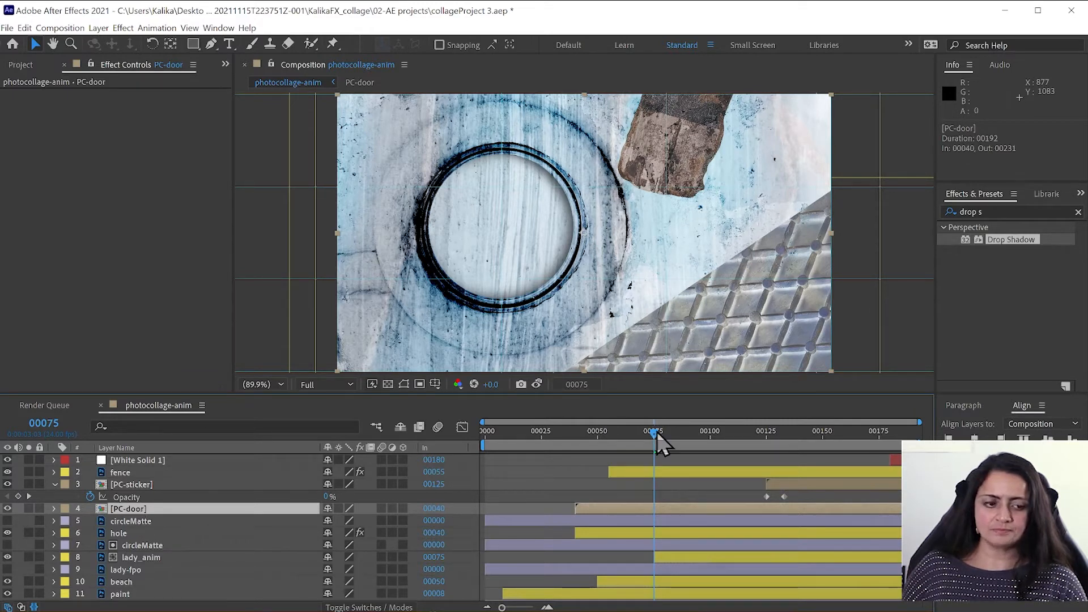
left_click(993, 212)
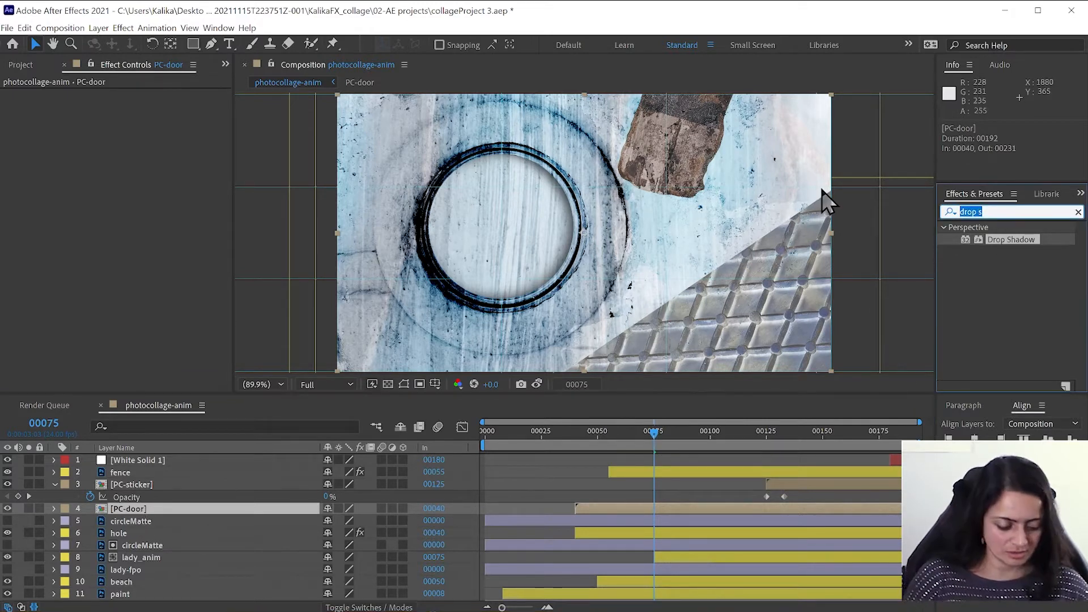
left_click(8, 508)
left_click(7, 508)
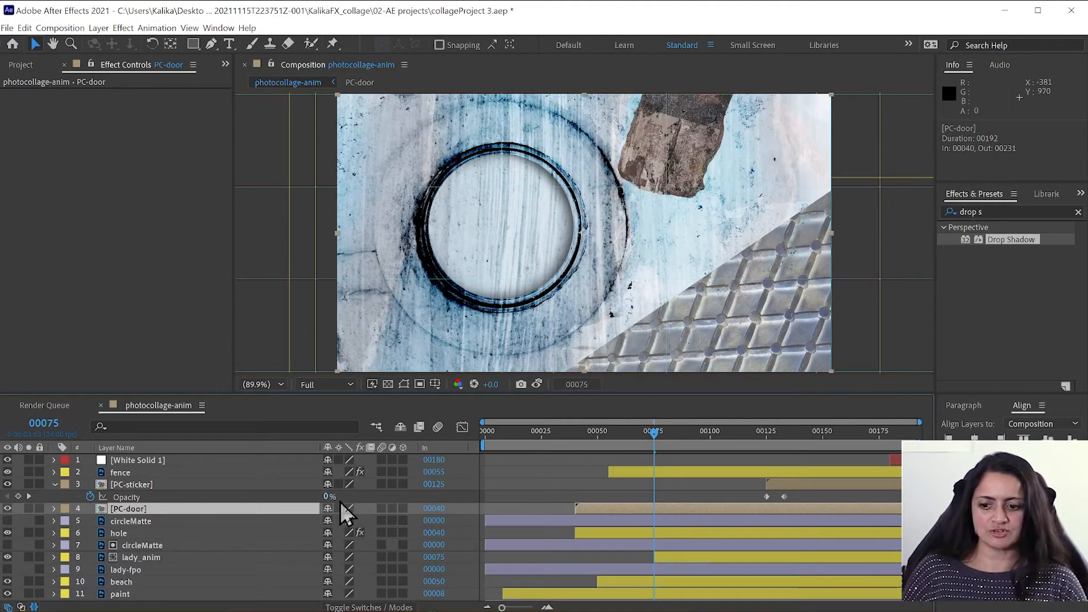
left_click(537, 384)
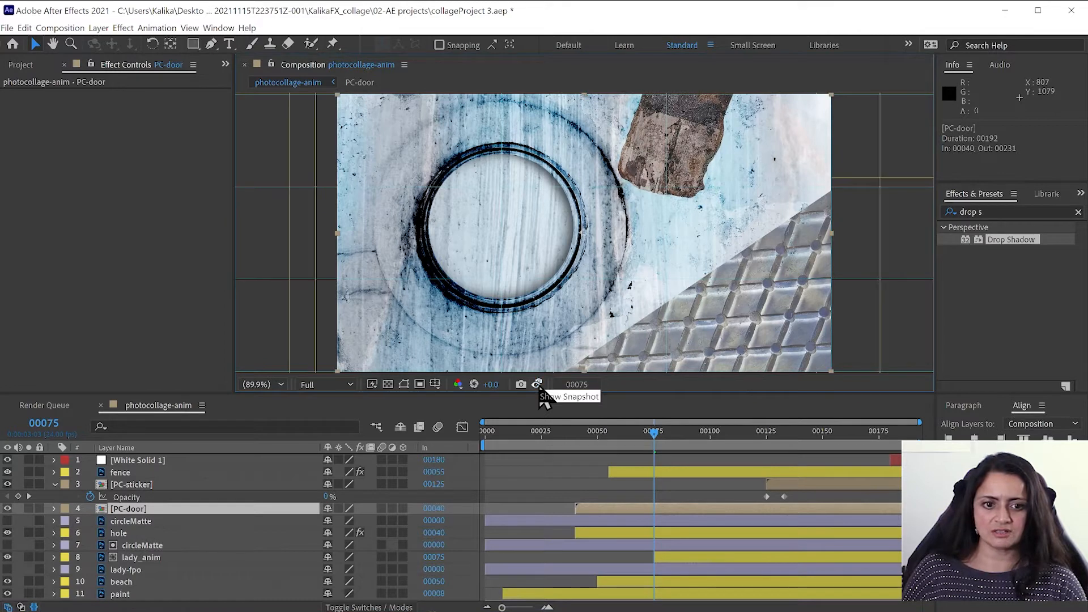
left_click(537, 384)
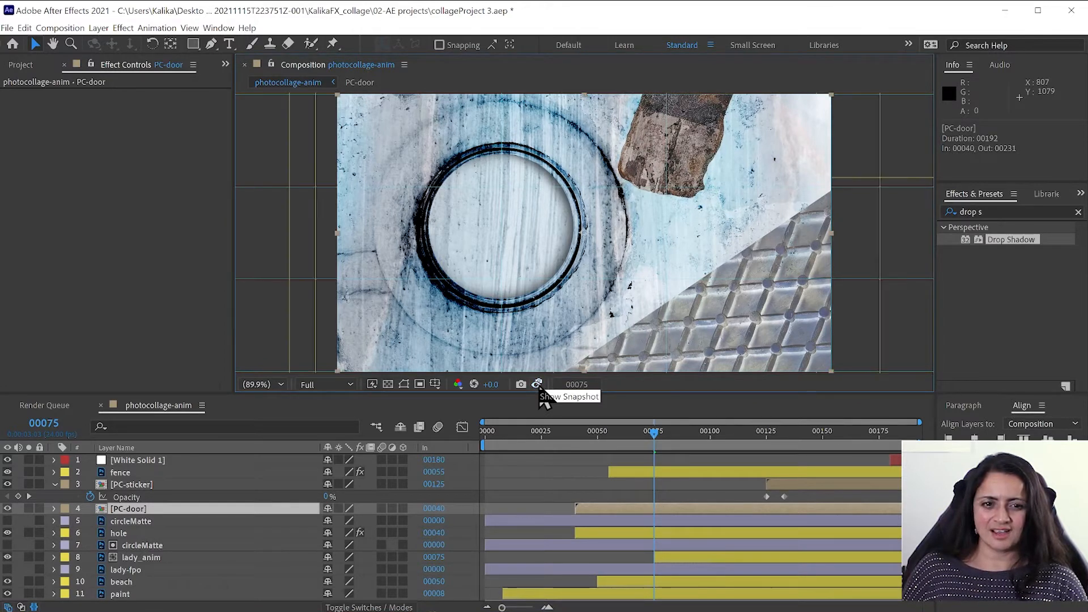
left_click(537, 384)
left_click(537, 385)
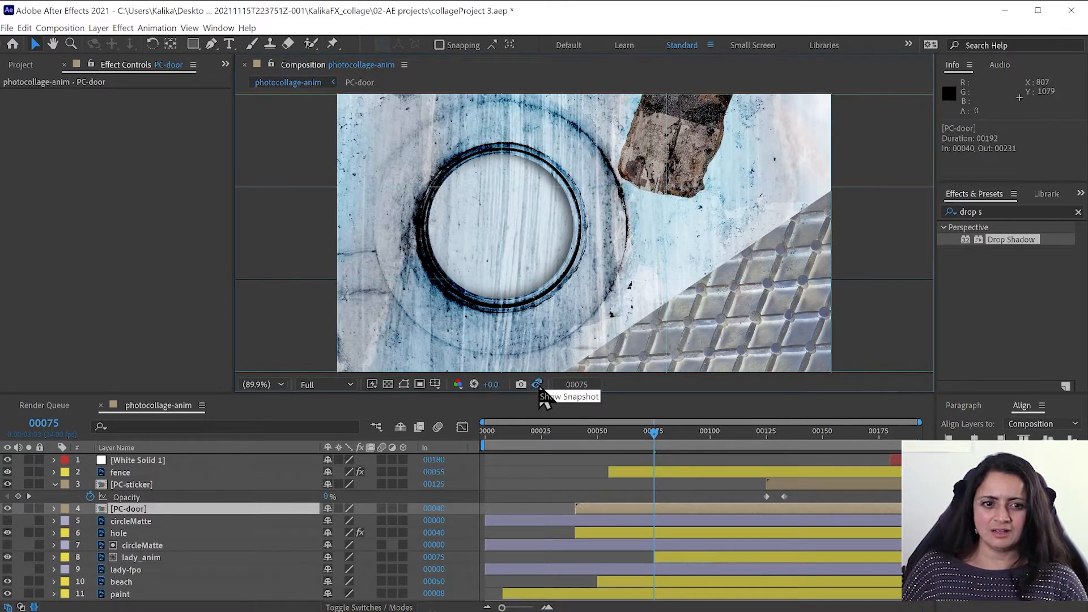
left_click(538, 384)
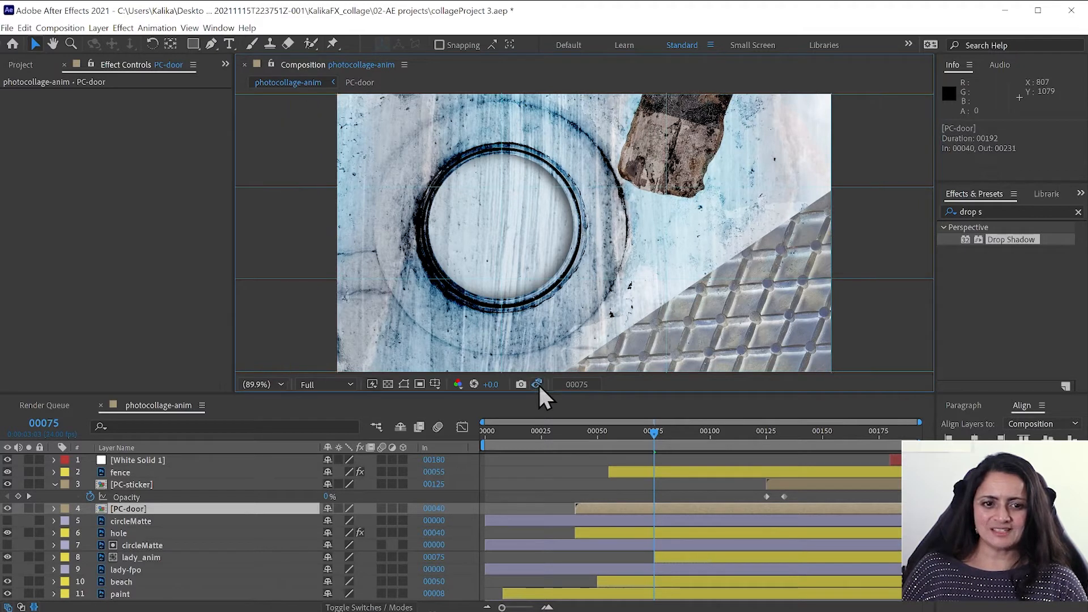
left_click(538, 385)
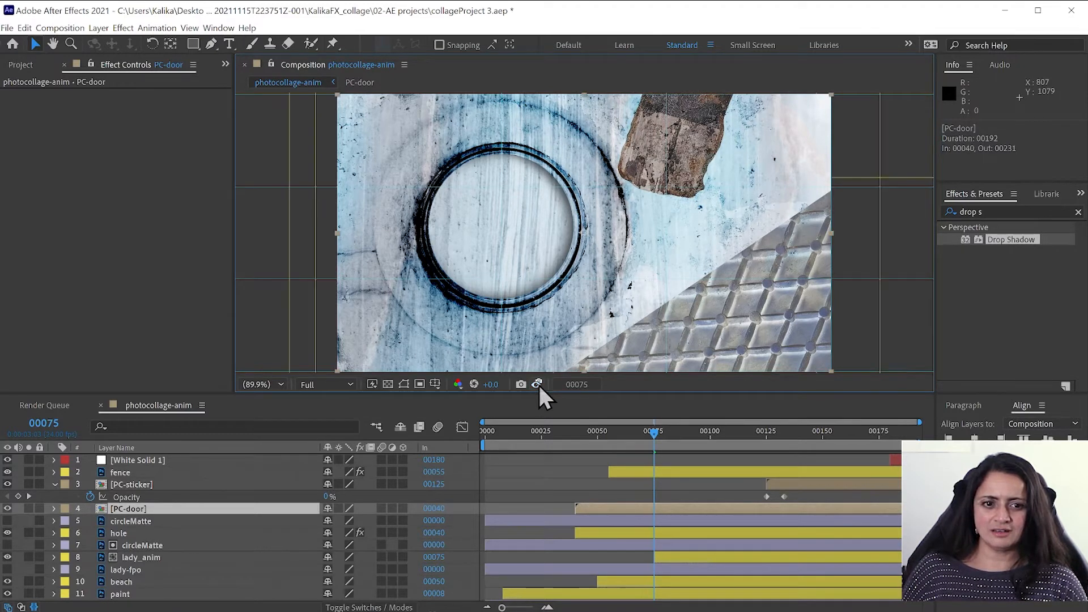
left_click(538, 384)
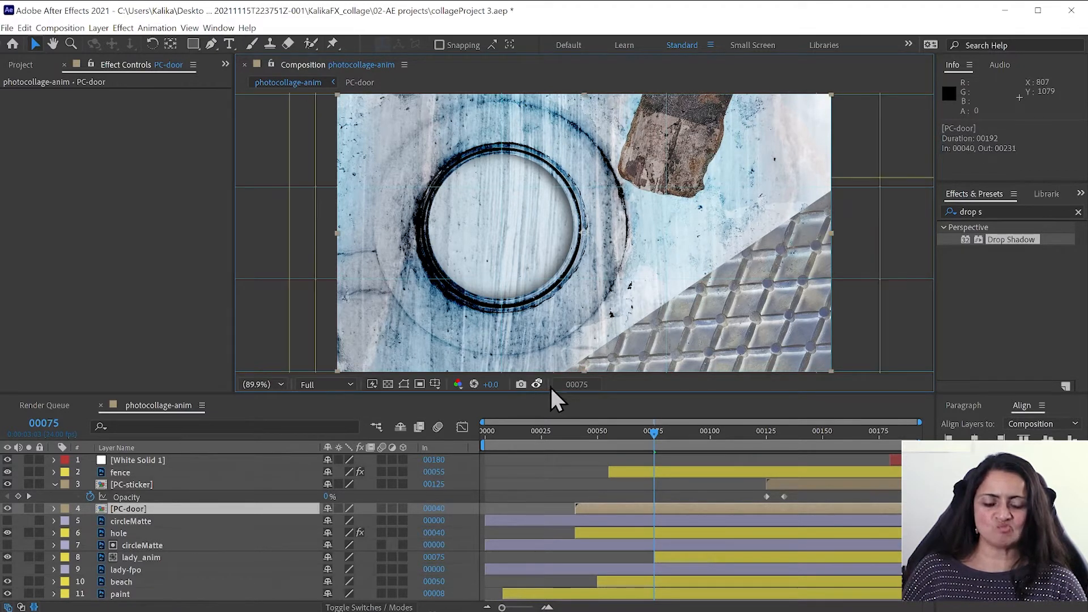
- Apply the Hue/Saturation effect to the PC-door layer and set its Master Saturation to -13
left_click(993, 211)
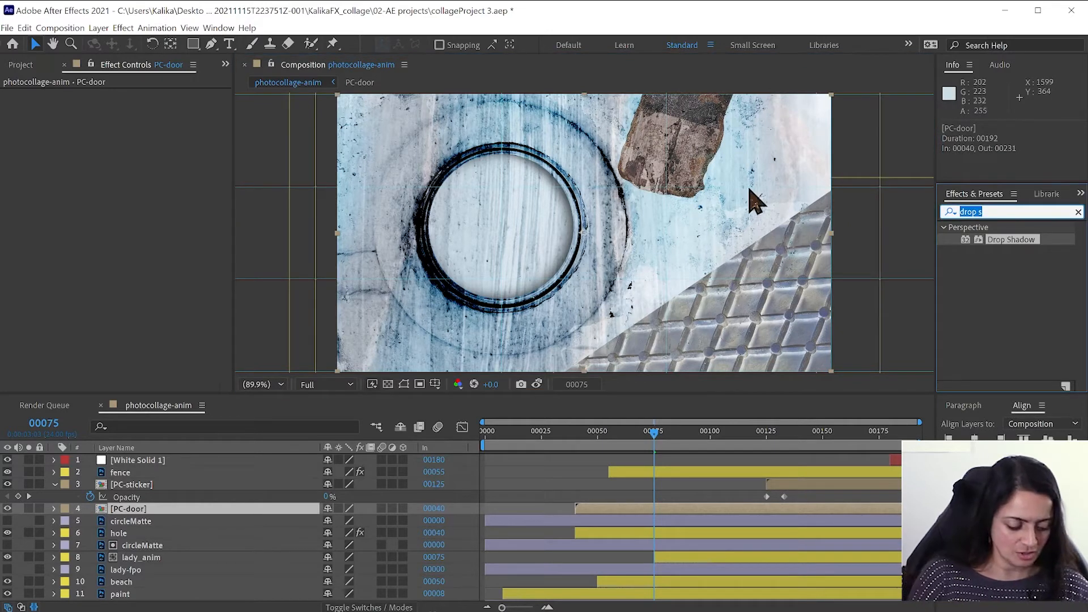
type("hue/s")
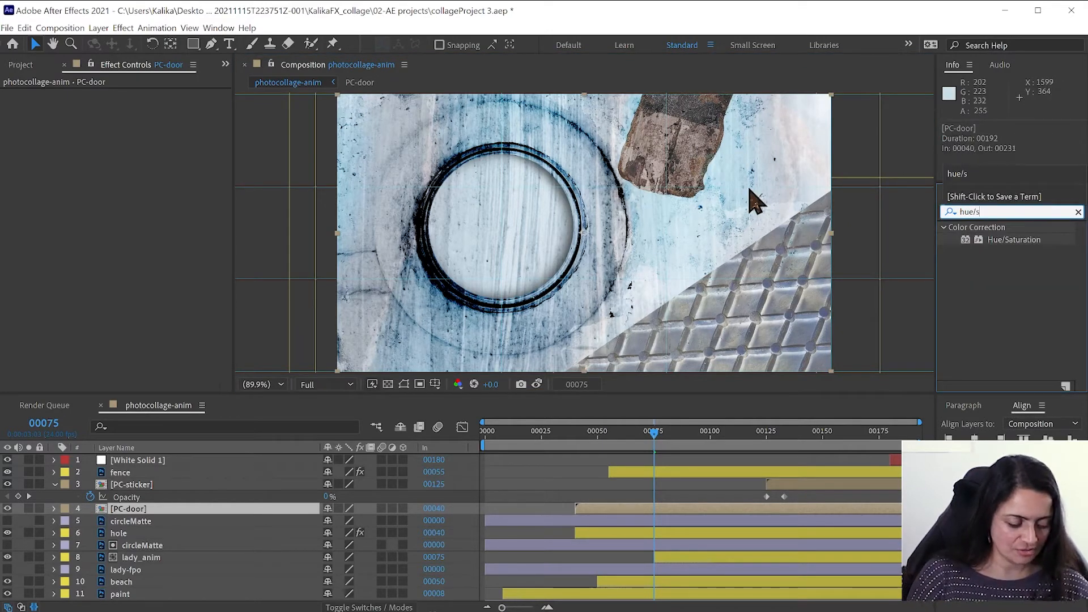
double_click(1005, 239)
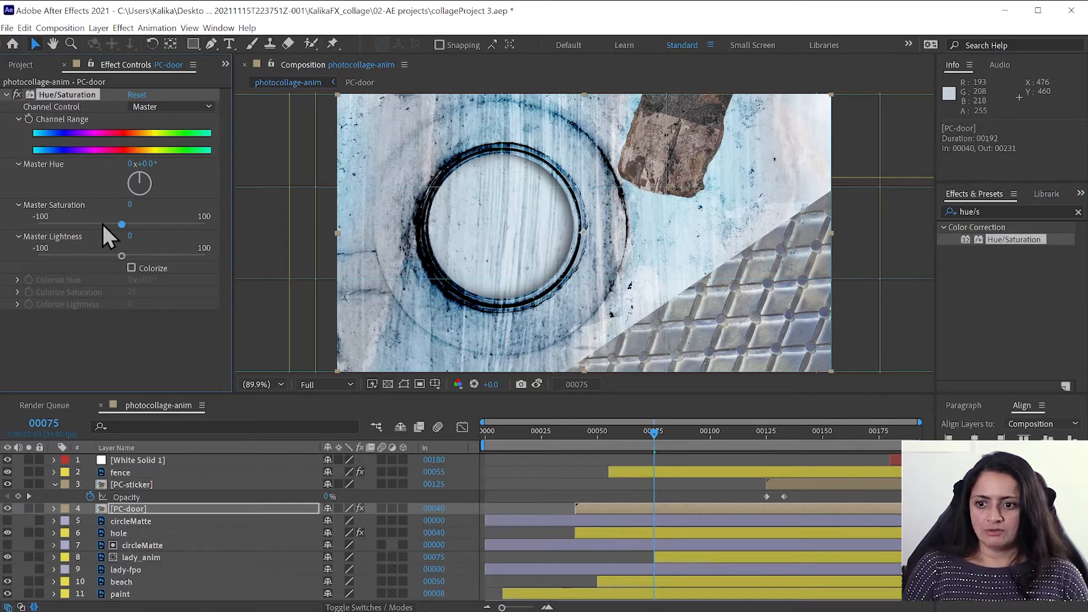
left_click_drag(103, 224, 110, 224)
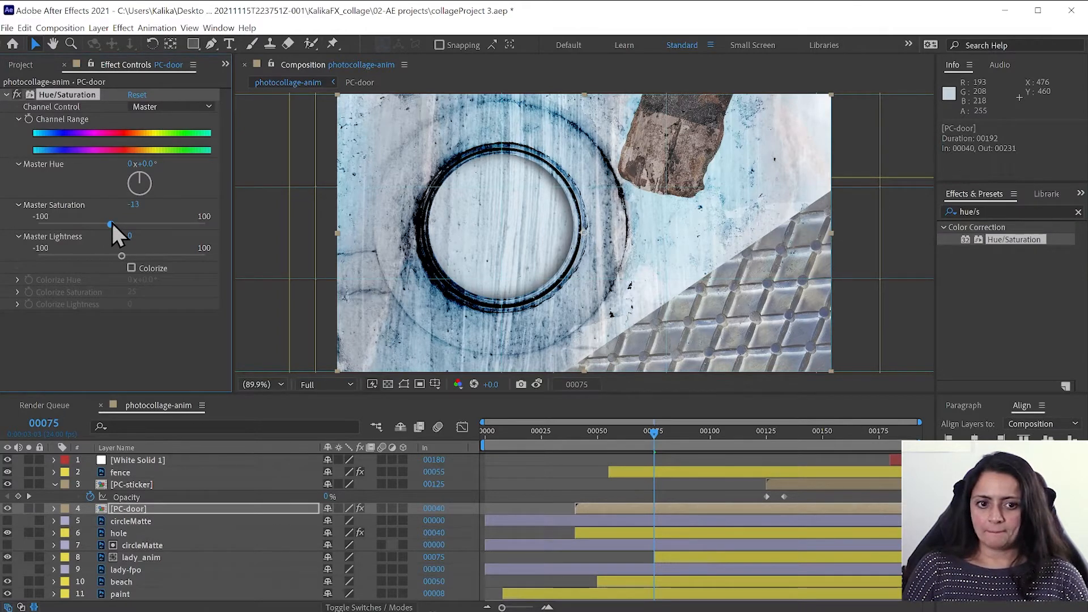
- Apply the Levels effect to the PC-door layer, widen the effect settings area, and set Input Black to 28
left_click(989, 212)
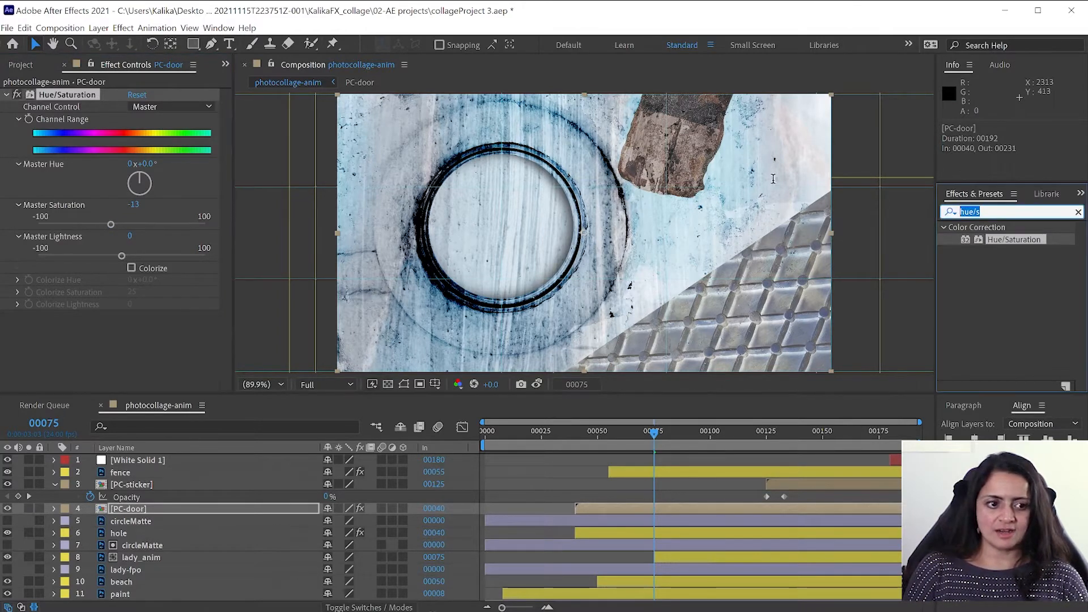
type("levels")
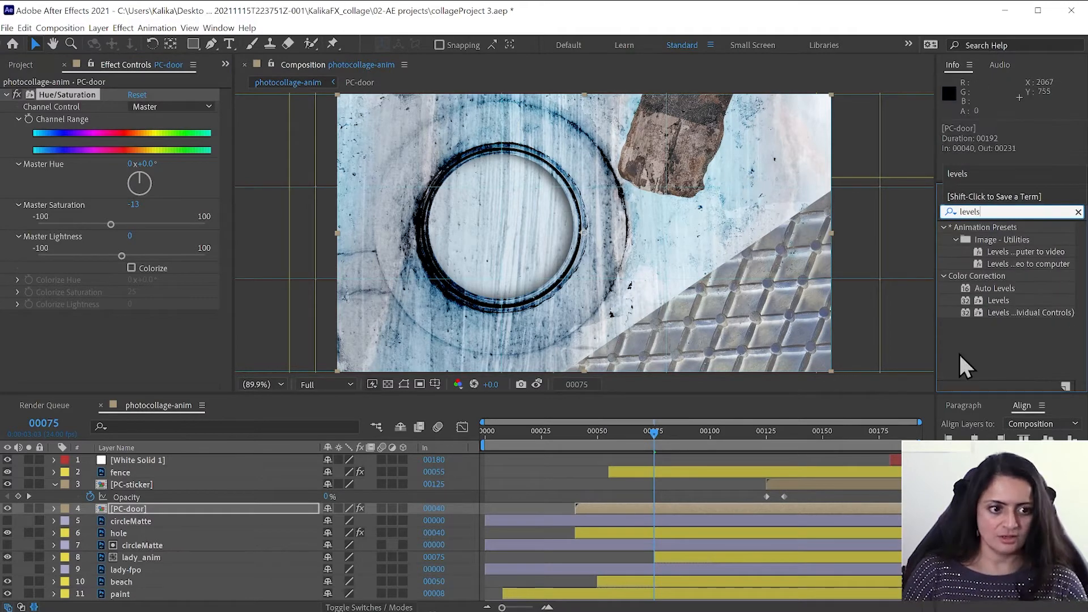
left_click(1003, 300)
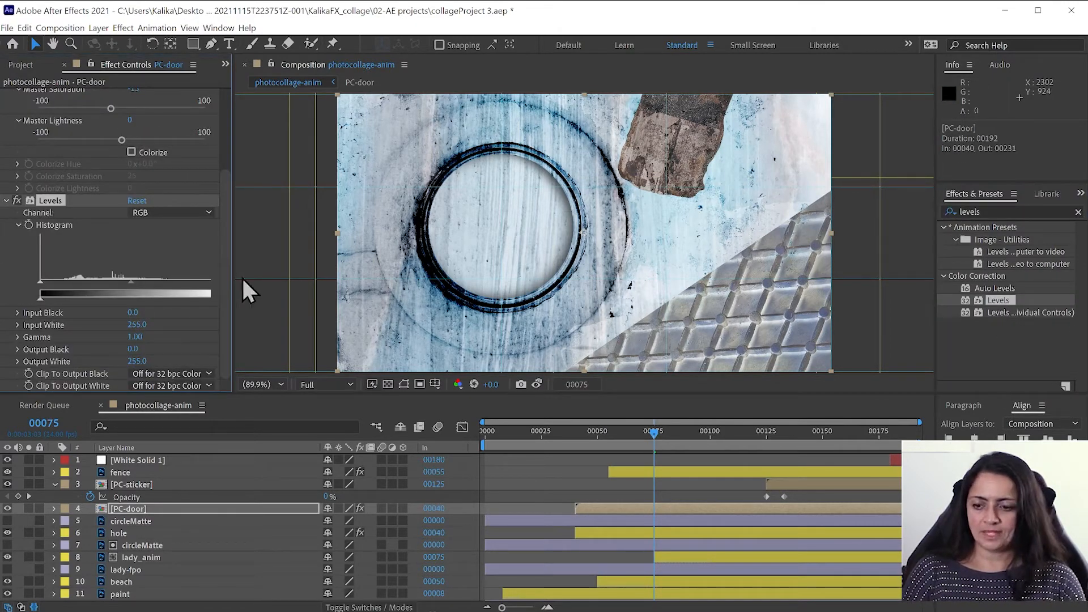
left_click_drag(232, 277, 317, 274)
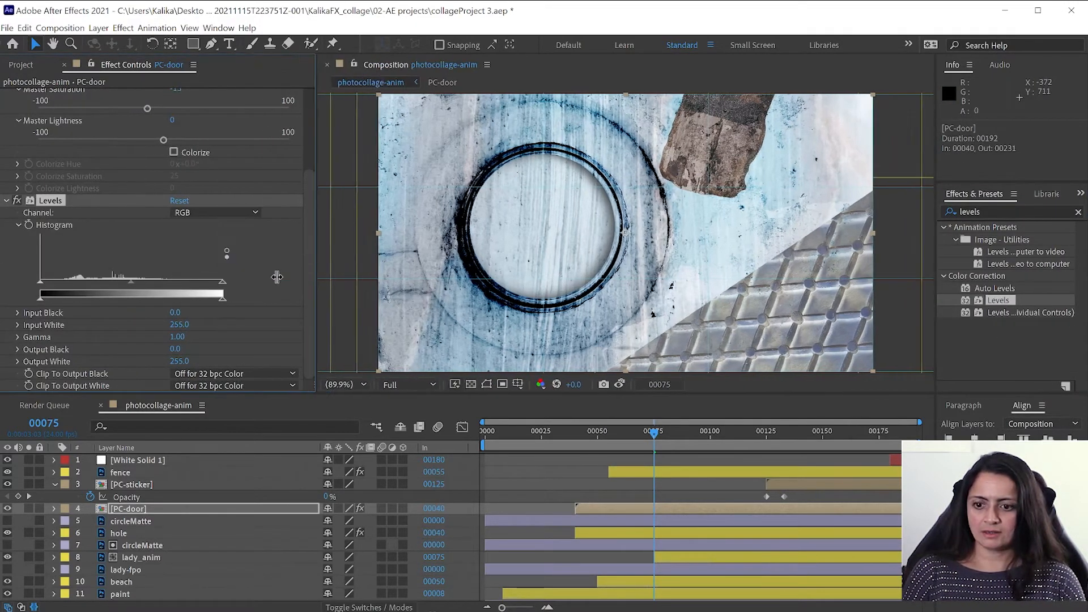
left_click_drag(50, 282, 63, 282)
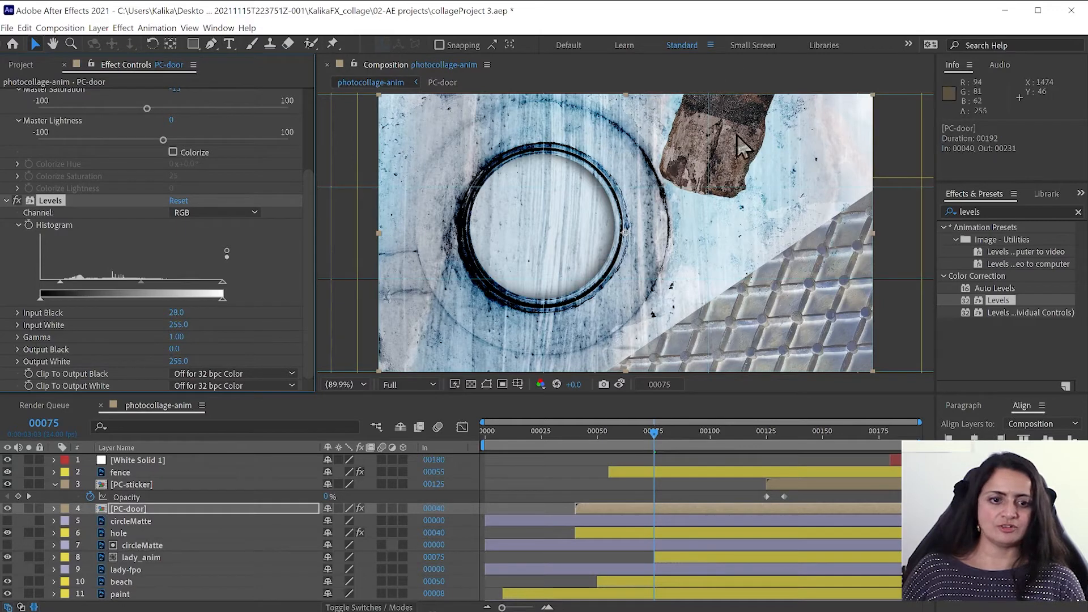
- Try a Levels Input White of 231 on the PC-door layer and compare the frame with the stored snapshot
left_click(621, 385)
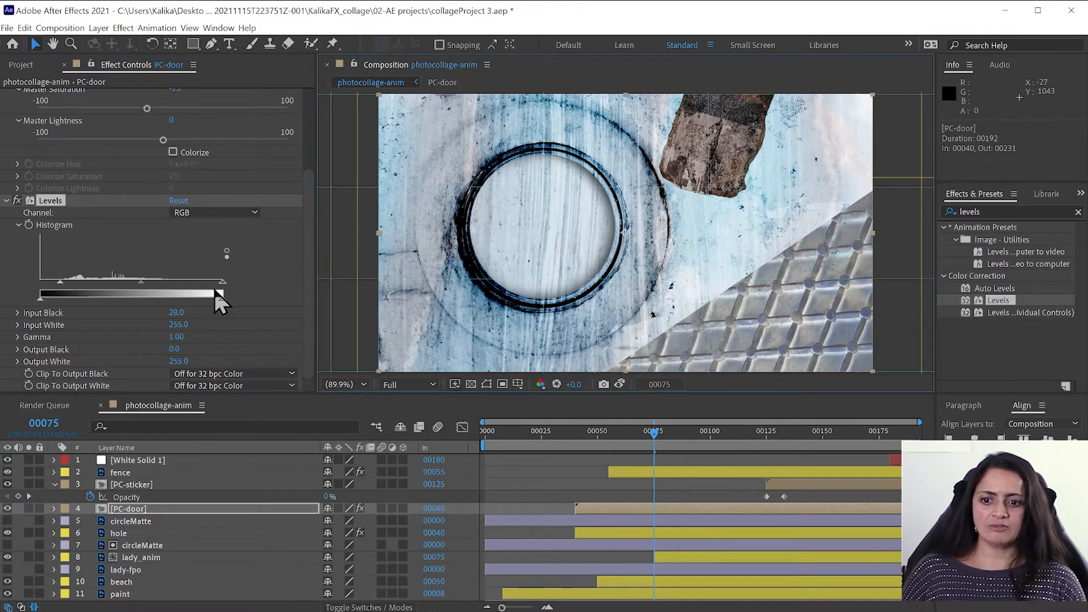
mouse_move(223, 281)
left_mouse_down()
mouse_move(199, 283)
mouse_move(211, 294)
mouse_move(224, 282)
left_mouse_up()
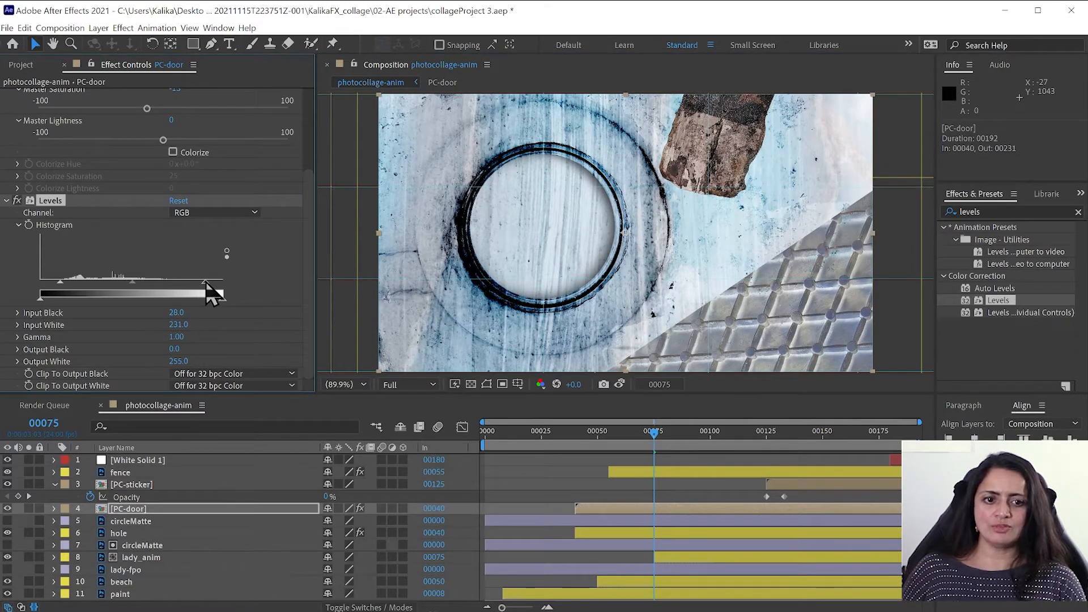
left_click(620, 385)
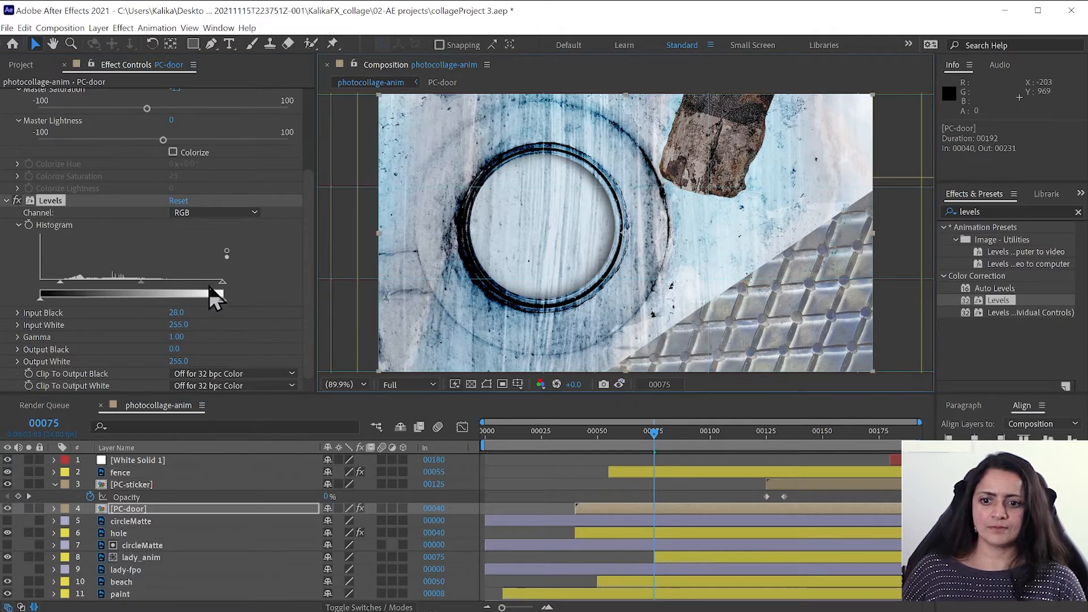
- Set the PC-door layer's Levels Input White to 222 and its Master Saturation to -29, checking the frame against the snapshot
left_click(164, 271)
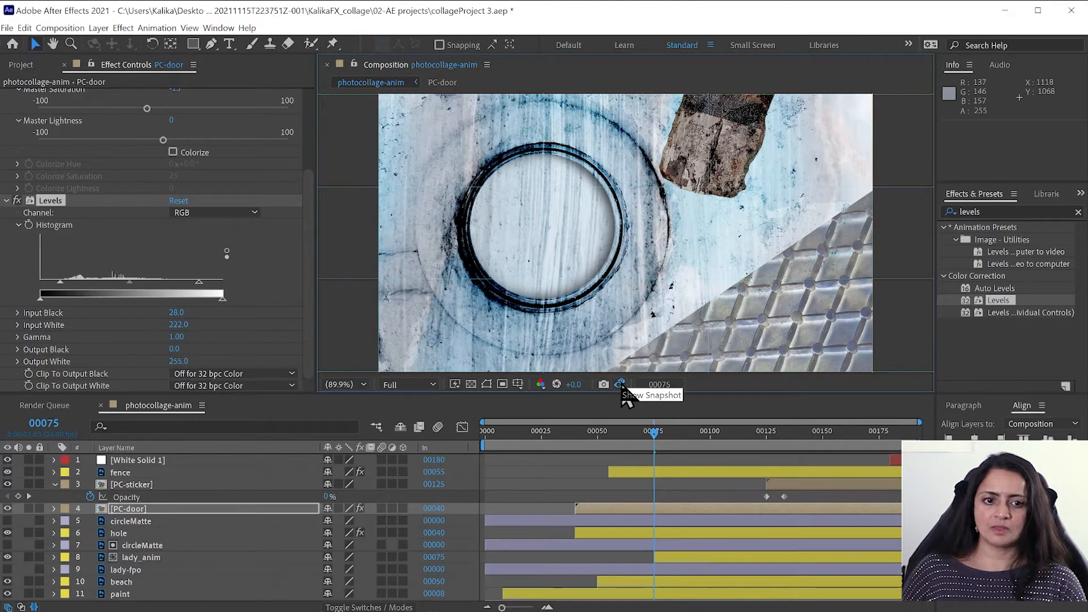
left_click(128, 107)
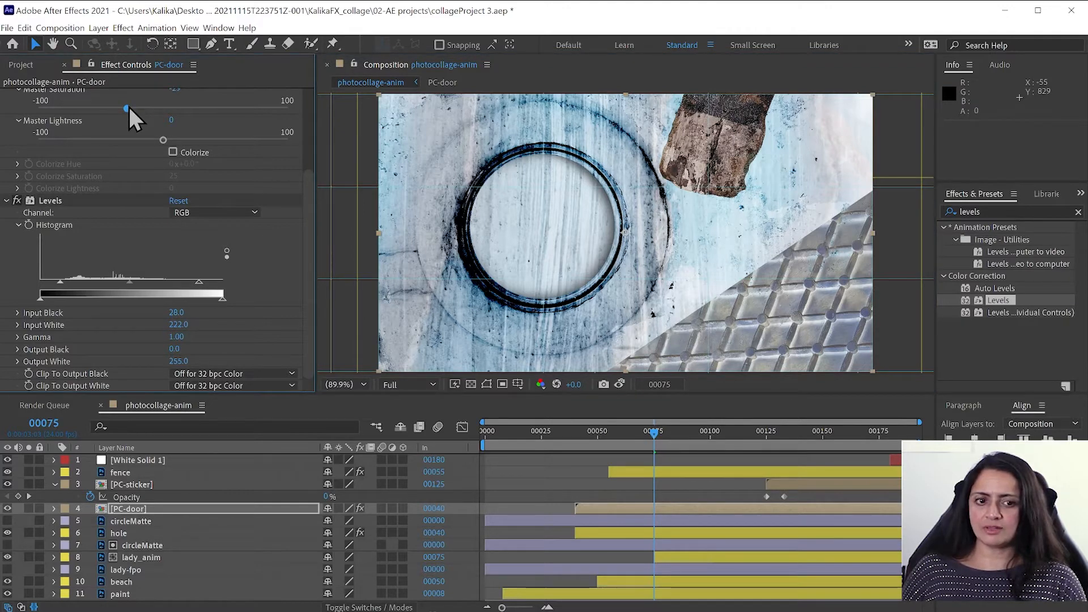
left_click_drag(308, 236, 311, 156)
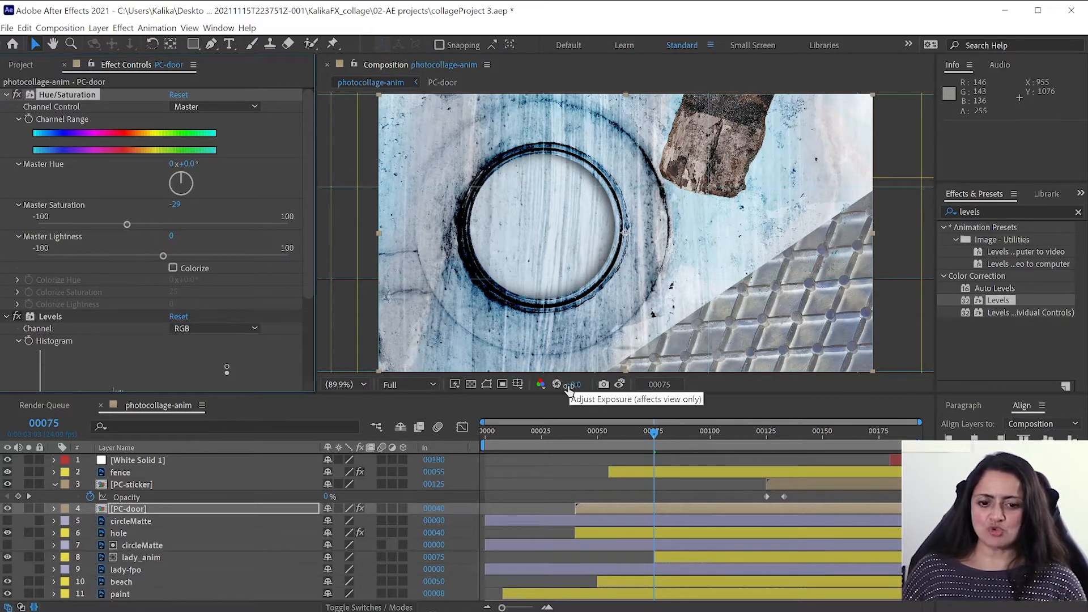
left_click(621, 385)
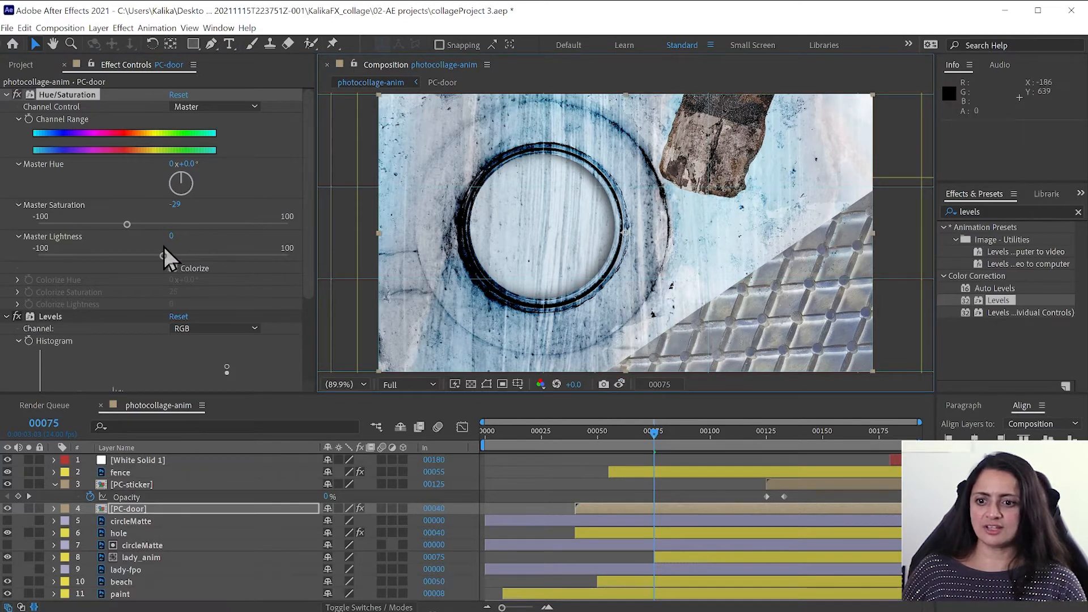
- Set the PC-door layer's Master Lightness to -7 and compare the frame with the stored snapshot
left_click_drag(162, 257, 155, 256)
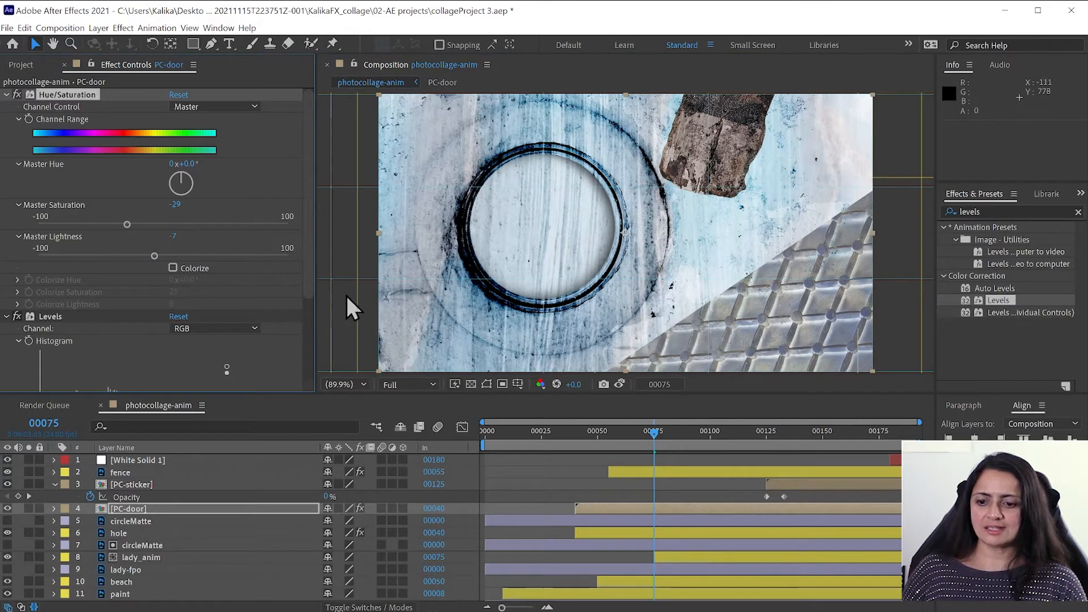
left_click_drag(310, 274, 300, 371)
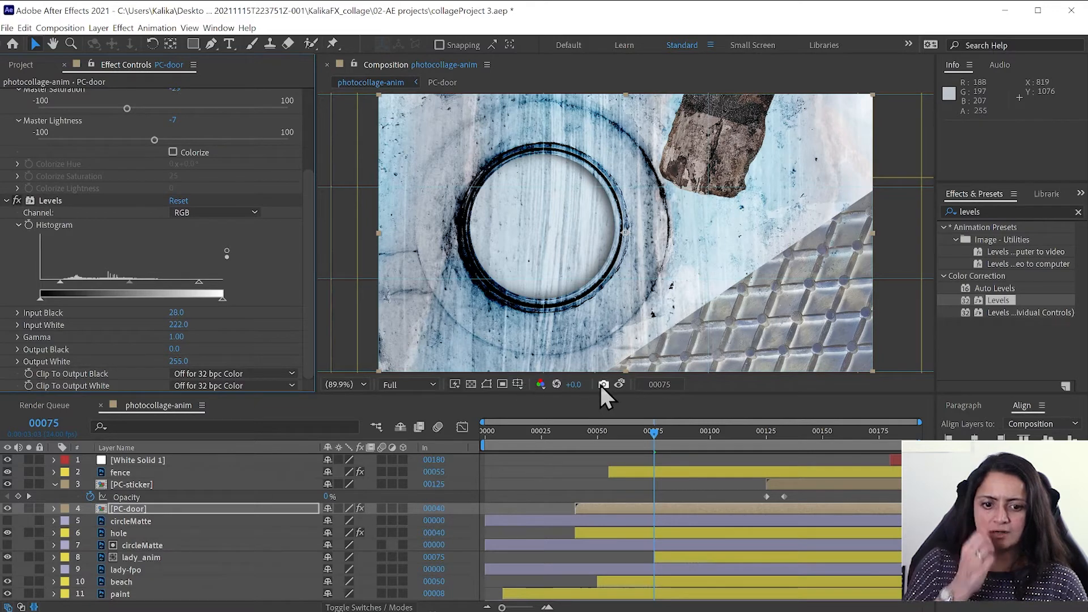
left_click(621, 385)
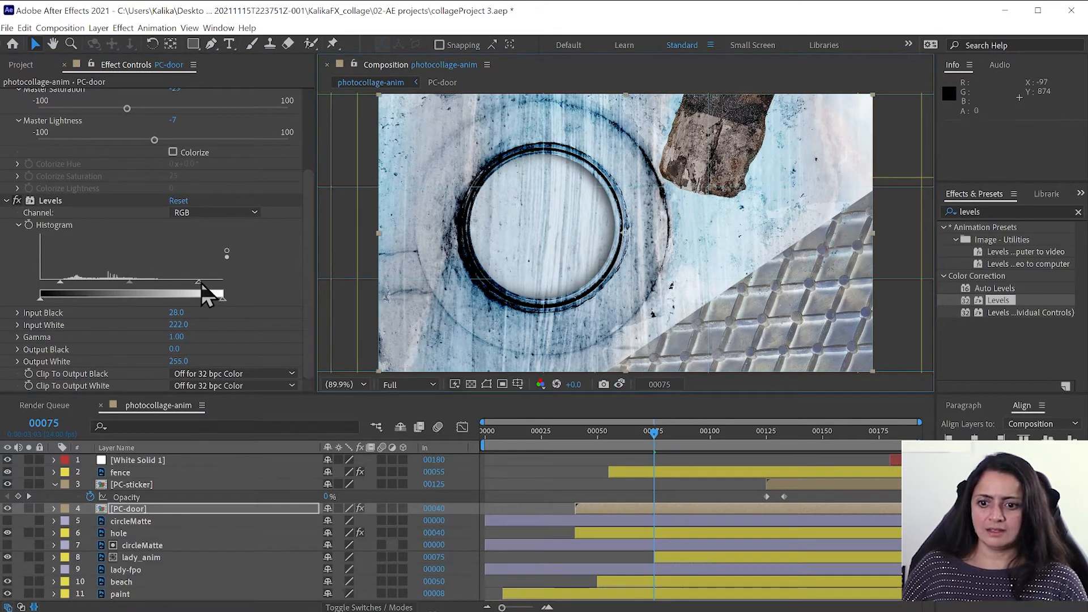
- Fine-tune the PC-door layer's Levels Input White to 202, comparing the door's brightness with the stored snapshot
left_click_drag(202, 284, 192, 283)
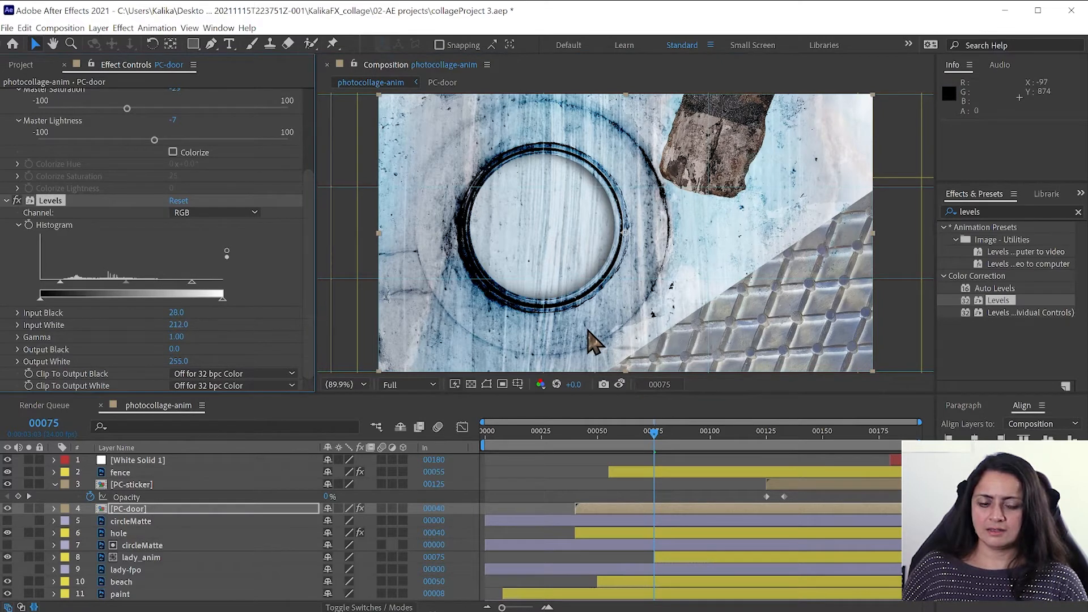
left_click(620, 384)
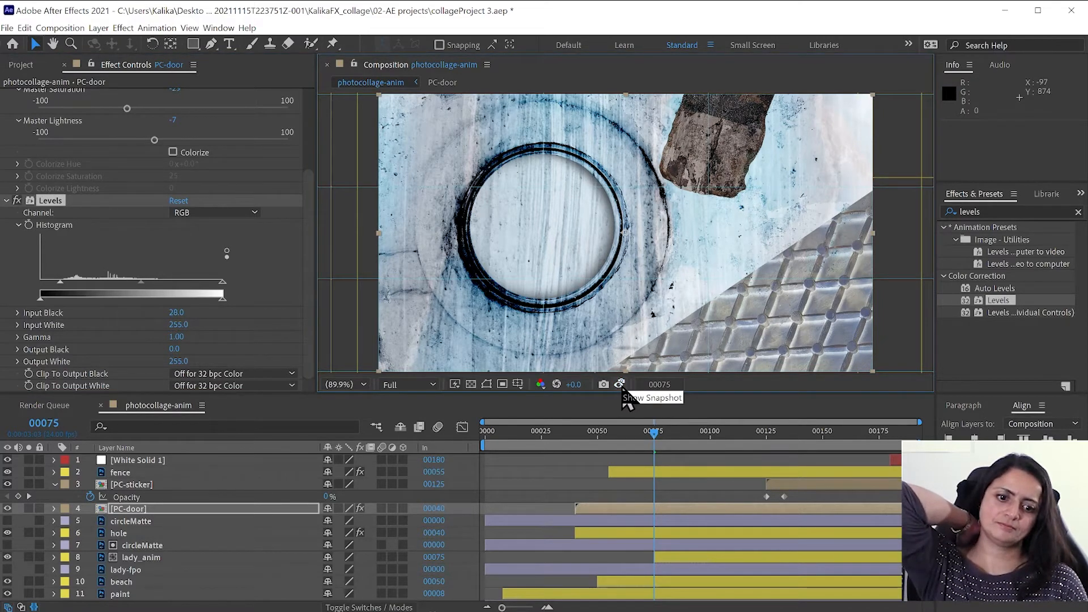
left_click(622, 385)
left_click(621, 386)
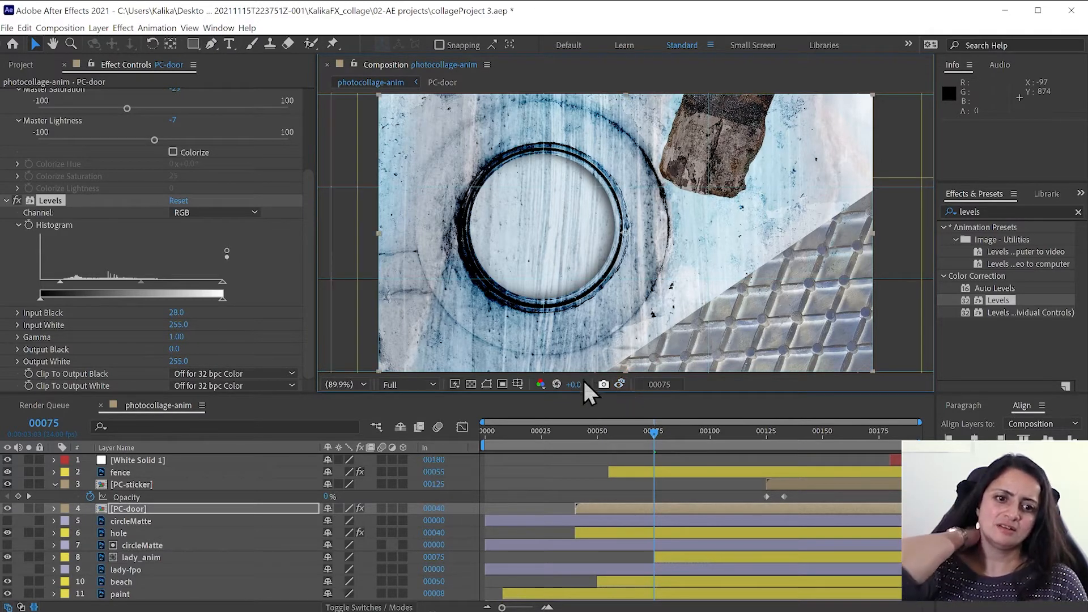
left_click_drag(189, 284, 186, 284)
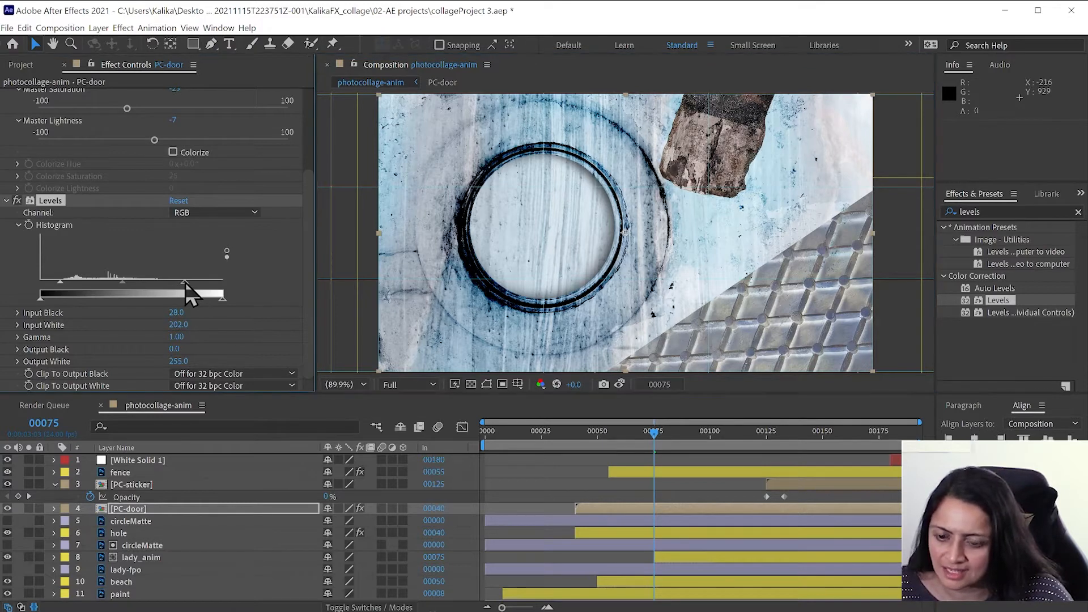
left_click(621, 385)
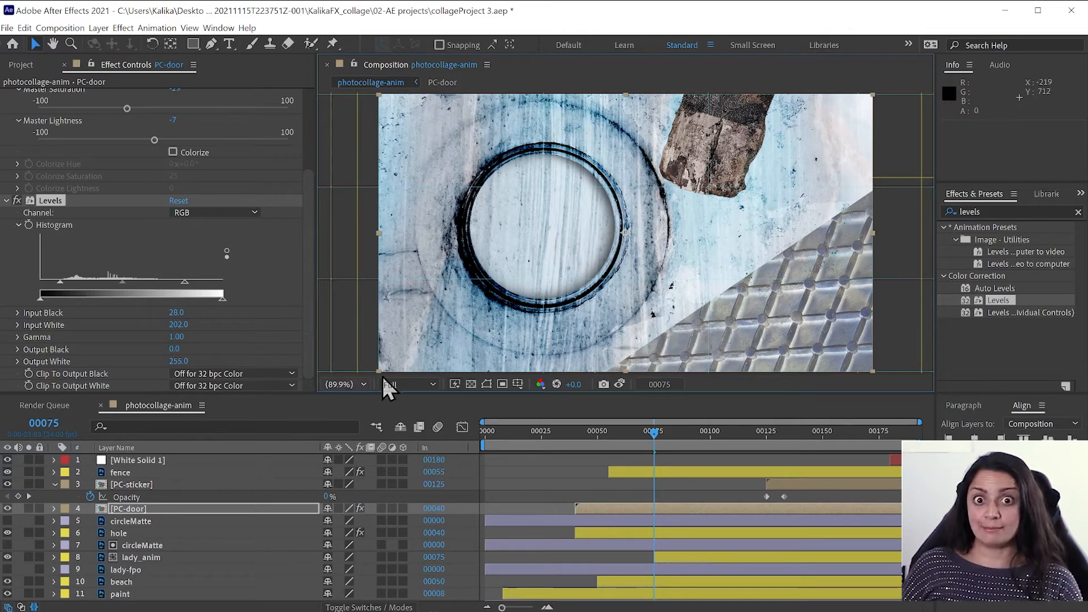
- Examine the colour-corrected PC-door layer at frame 87 of the collage animation
left_click_drag(657, 434, 662, 434)
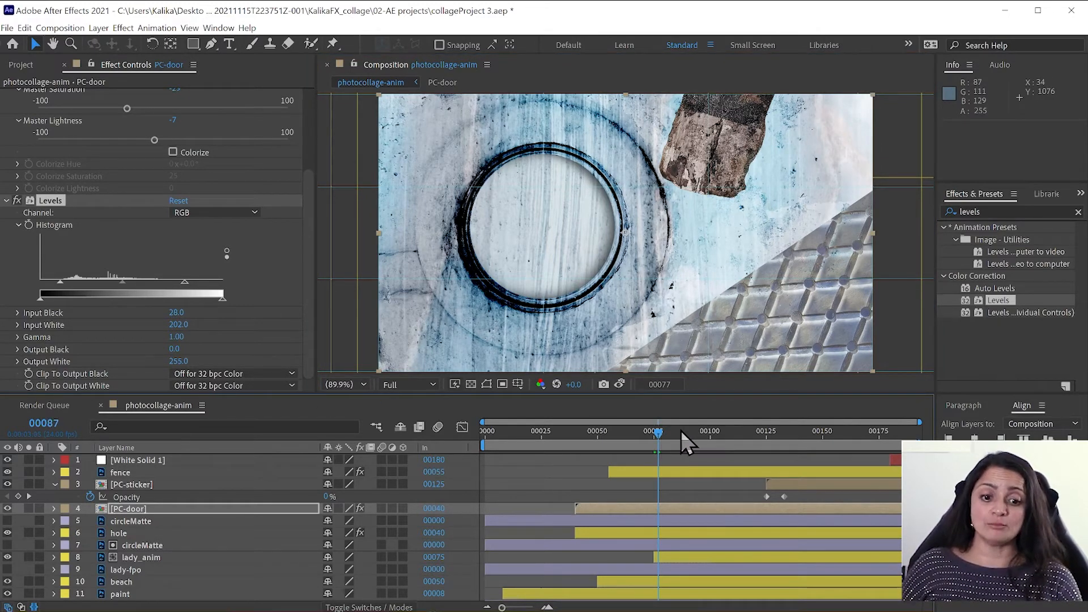
left_click(683, 434)
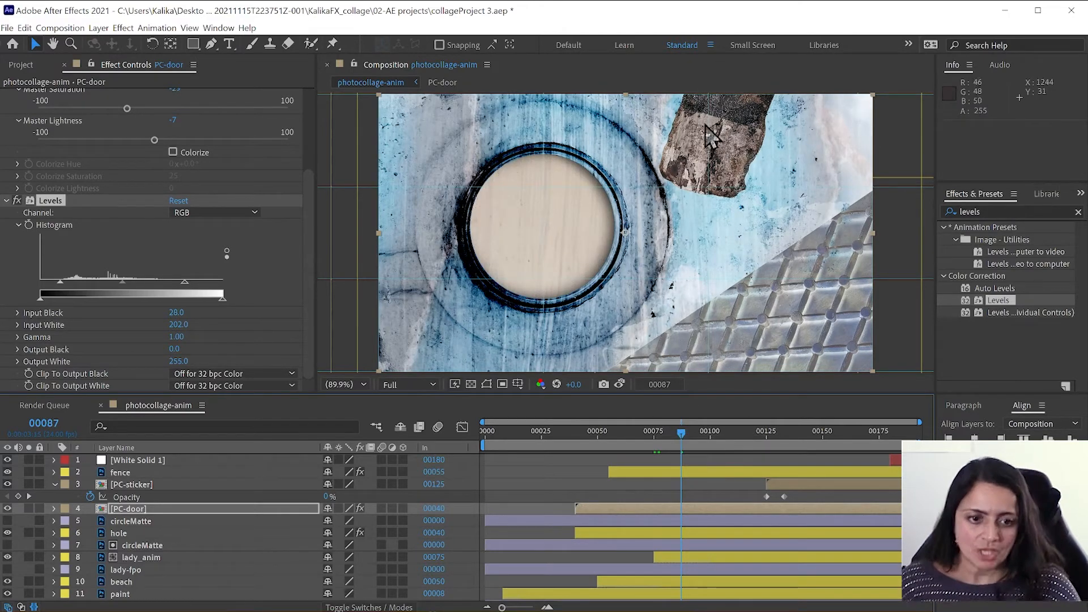
left_click(127, 509)
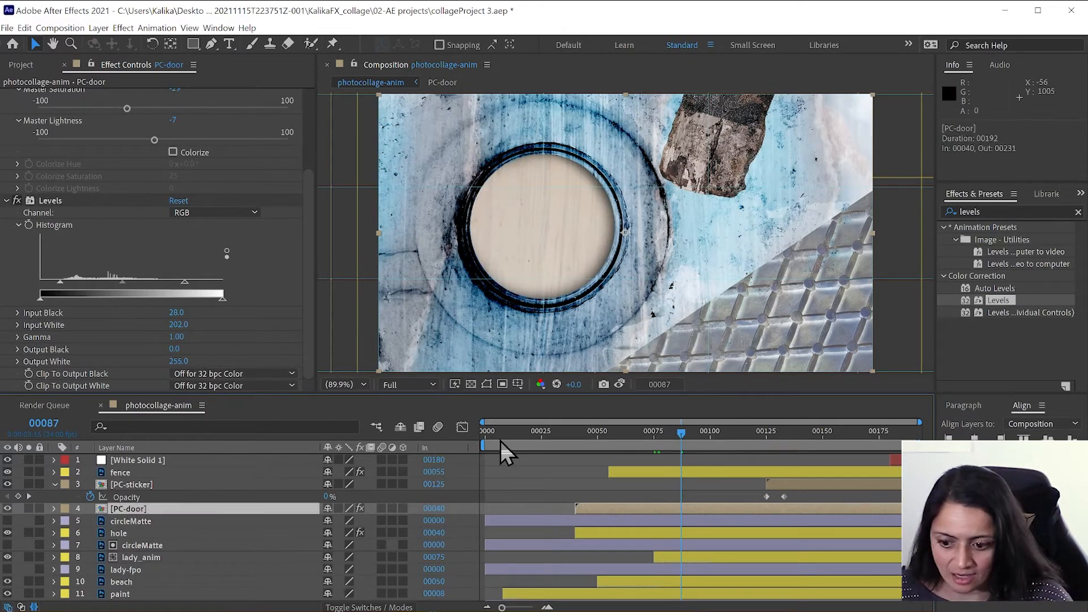
left_click(987, 212)
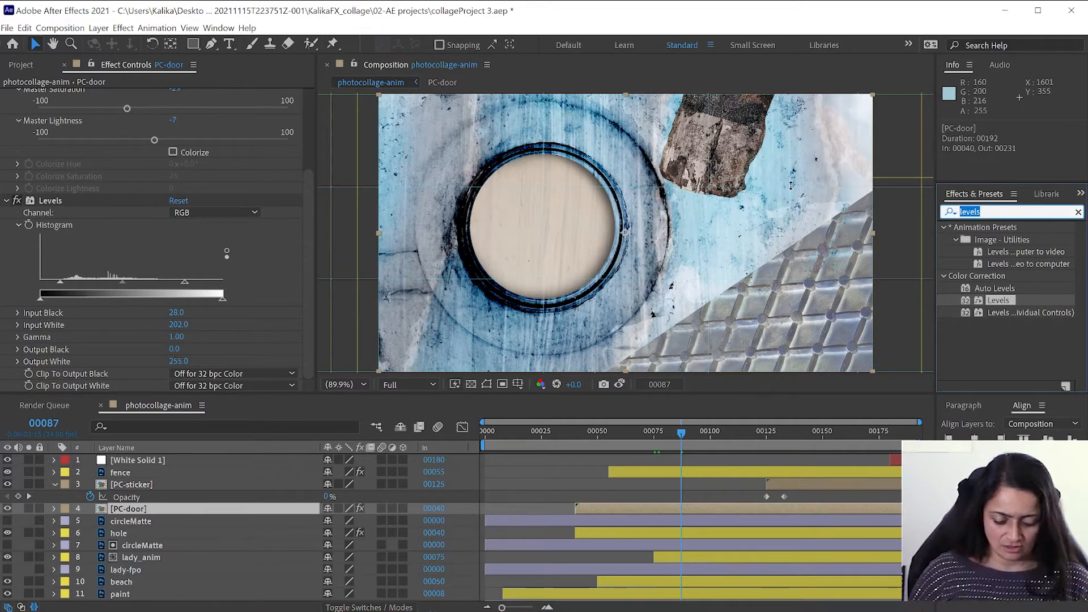
- Open the PC-sticker composition and copy the Drop Shadow effect from its sticker front layer
left_click(146, 485)
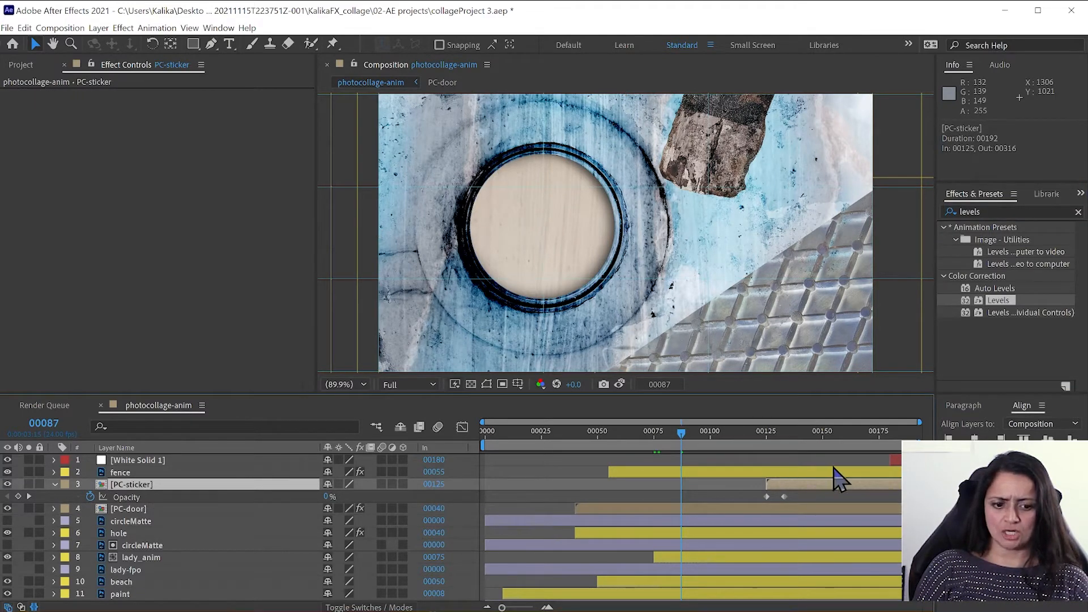
double_click(134, 486)
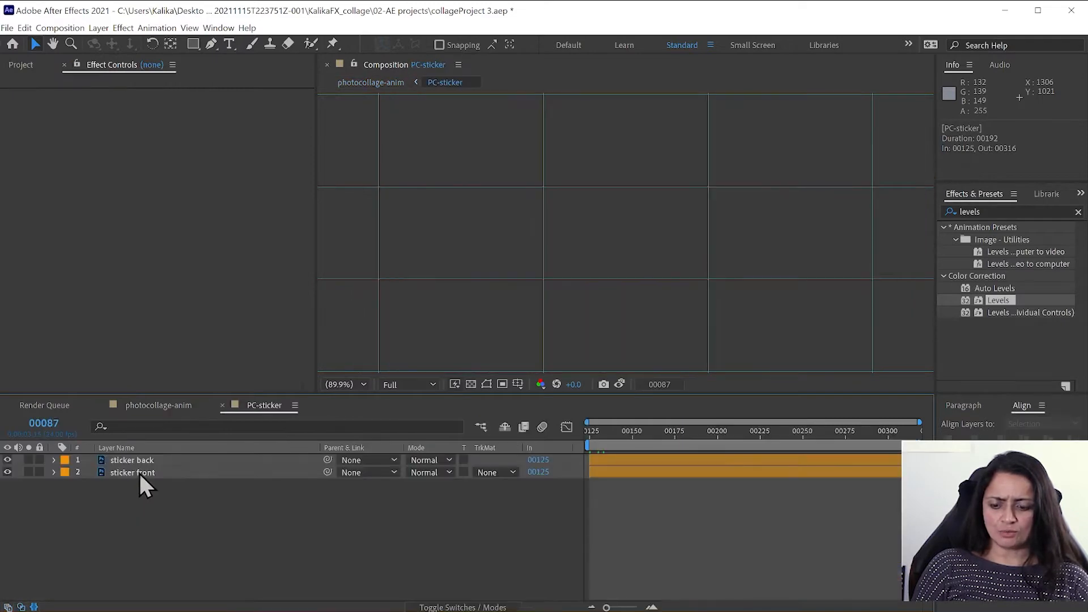
left_click(139, 473)
left_click(60, 249)
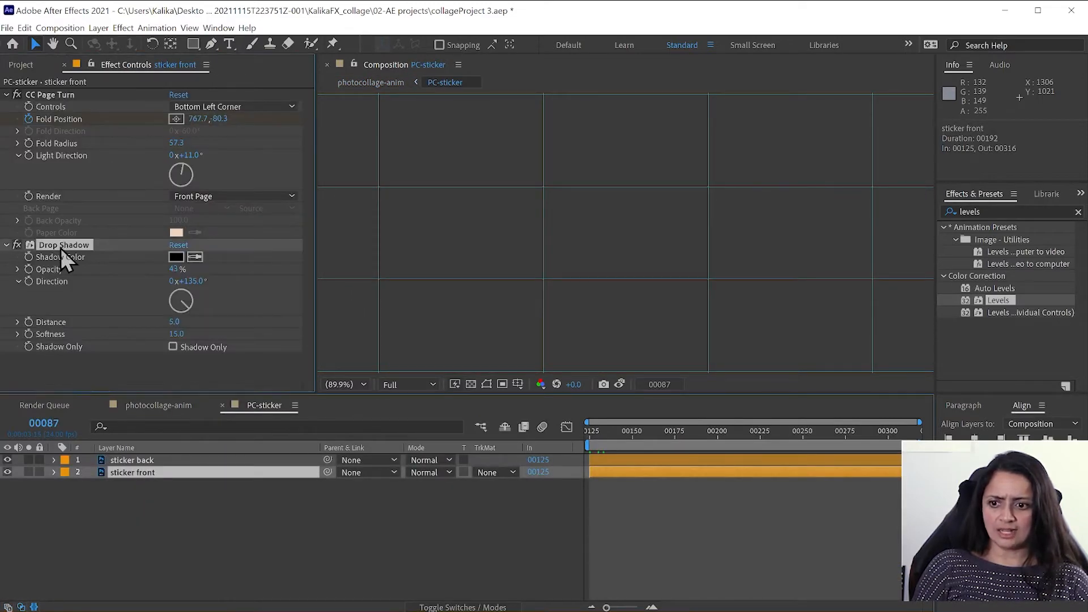
left_click(24, 28)
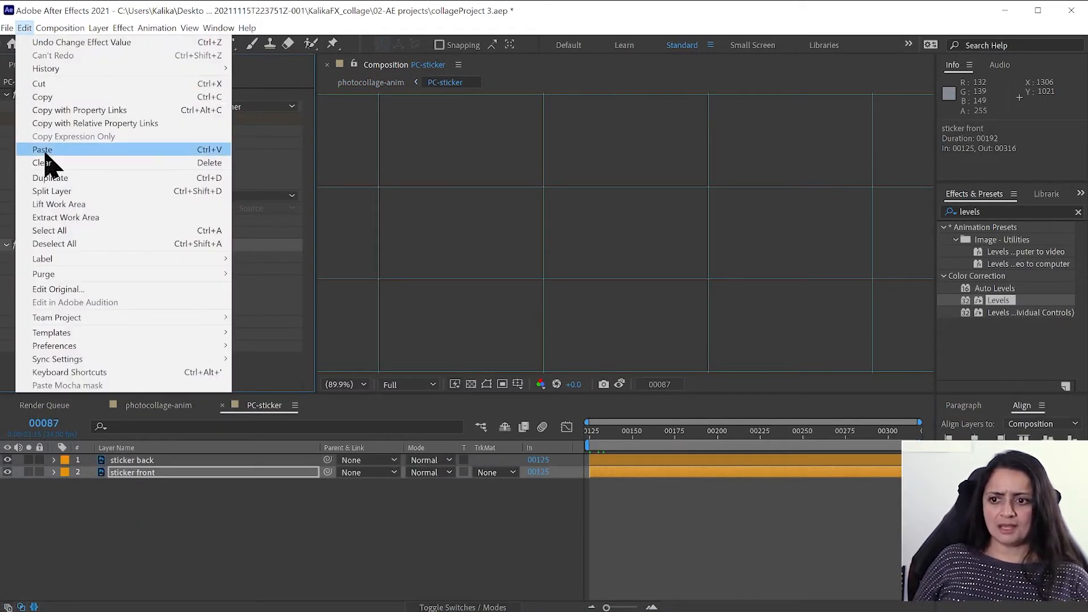
left_click(51, 111)
- Return to the photocollage-anim composition and paste the copied Drop Shadow effect onto the PC-door layer
left_click(140, 404)
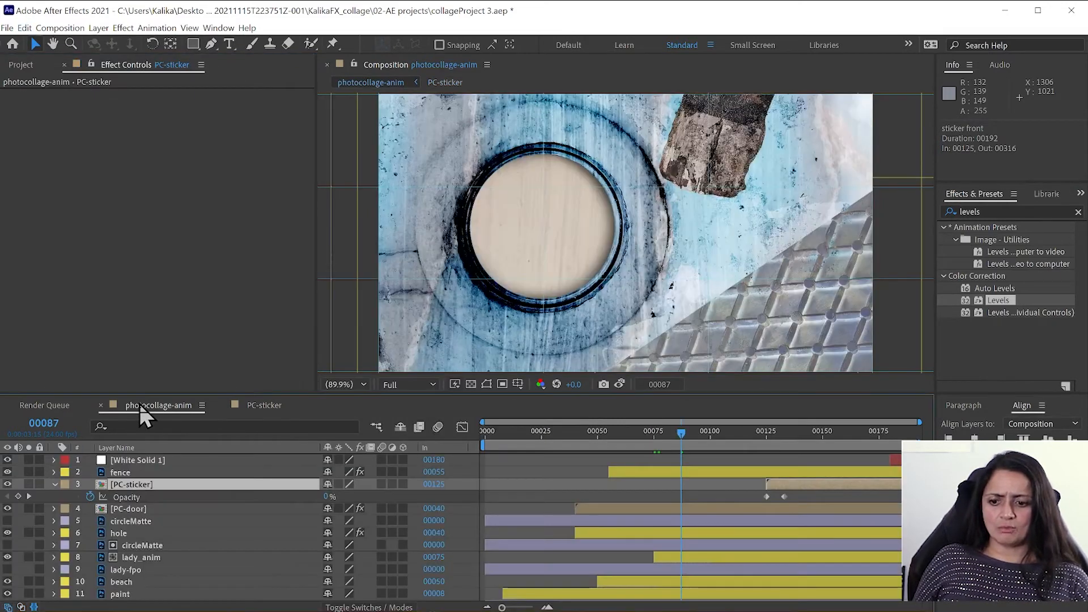
left_click(130, 509)
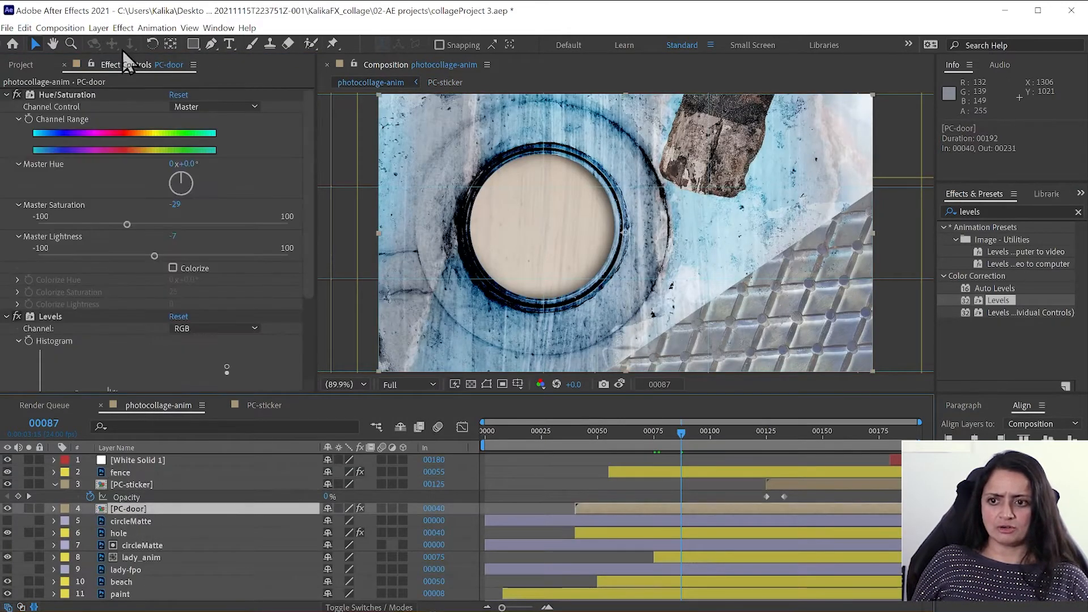
left_click(25, 28)
left_click(47, 148)
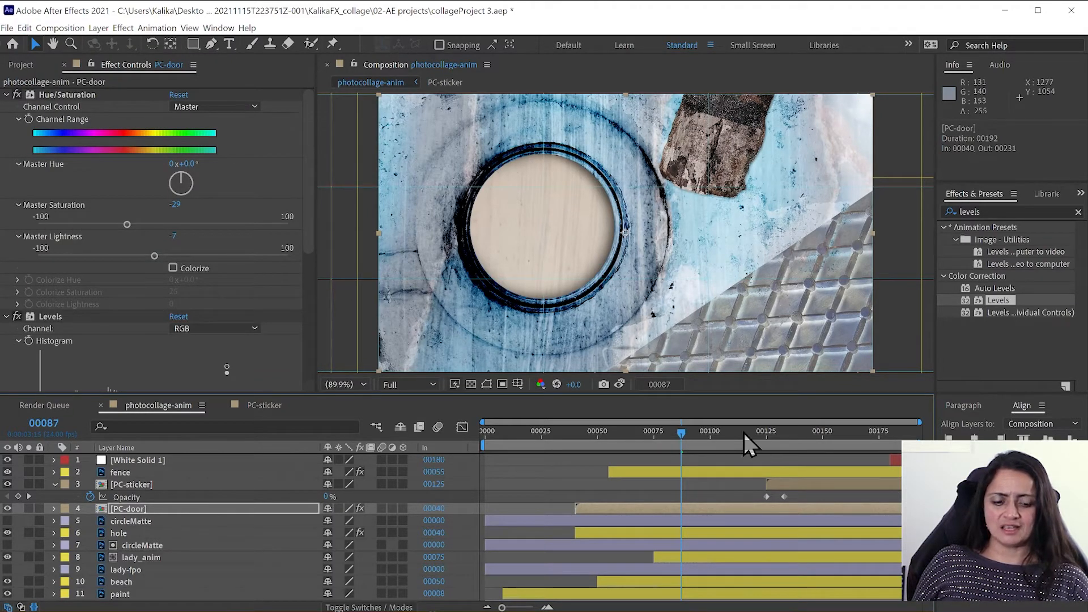
- Go to frame 143, collapse the PC-door layer's Hue/Saturation and Levels settings, and set its Drop Shadow Distance to 3
left_click(808, 449)
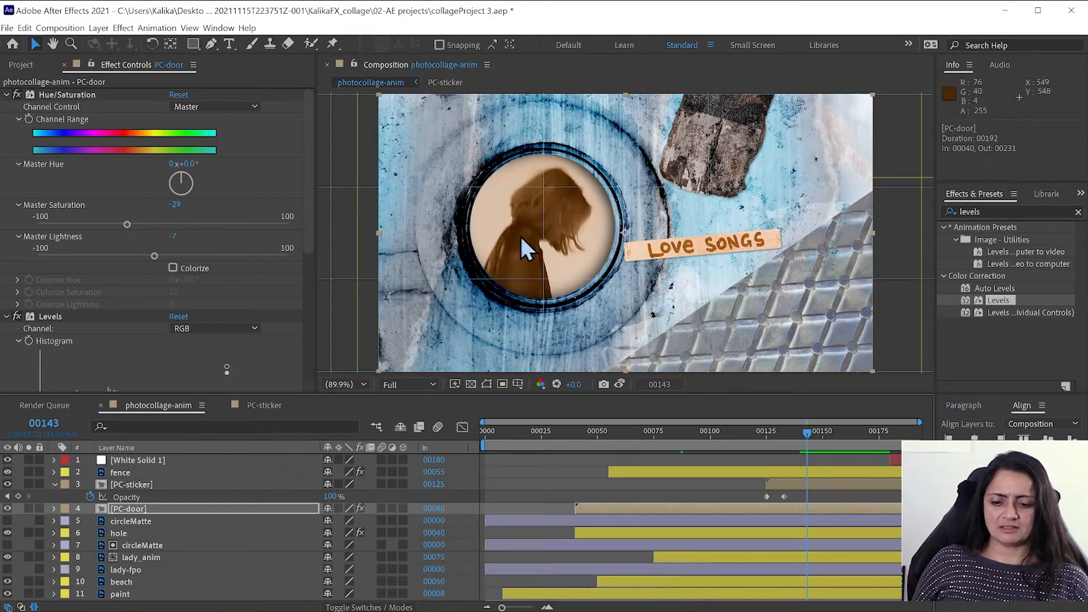
left_click(122, 510)
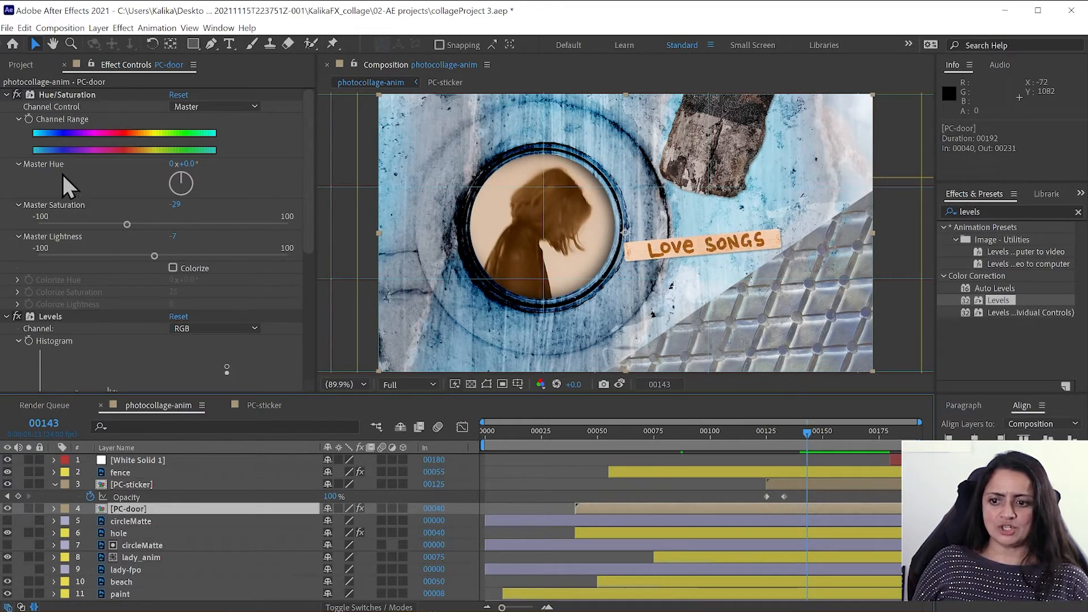
left_click(7, 95)
left_click(7, 106)
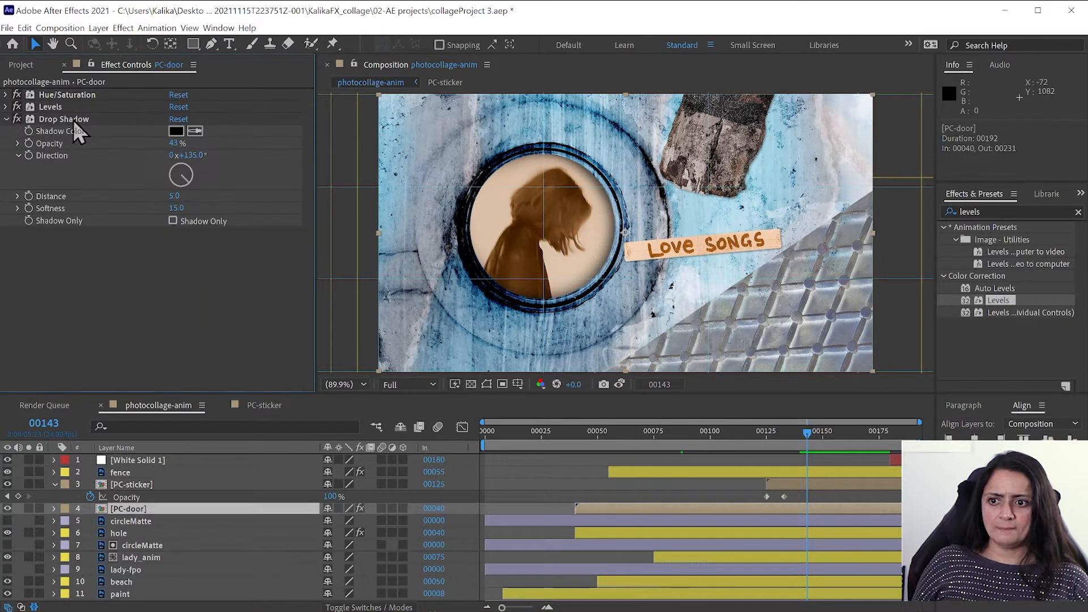
left_click(175, 196)
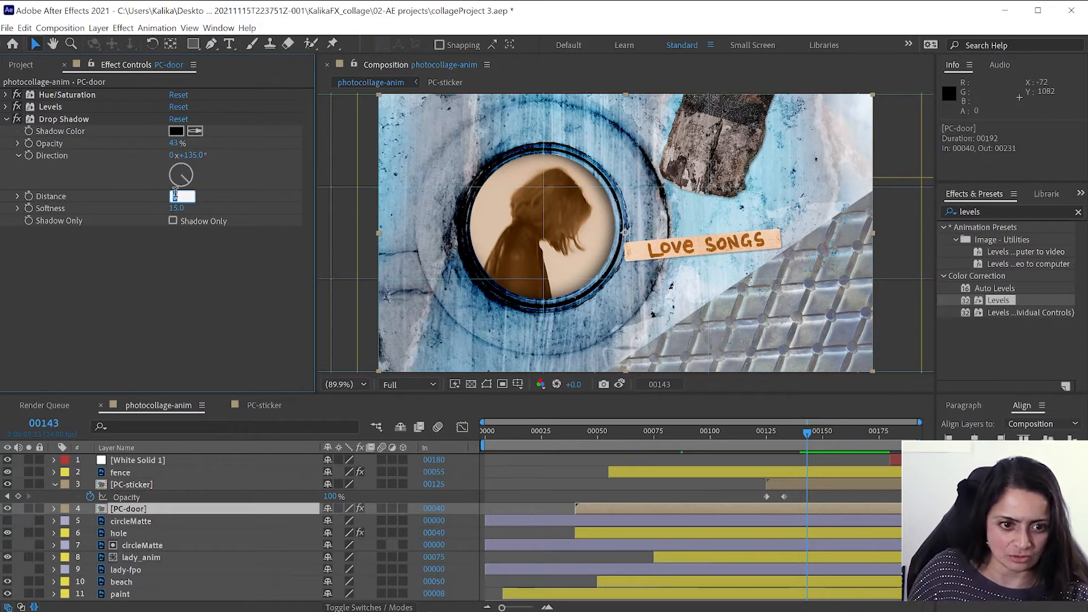
type("3")
key("Return")
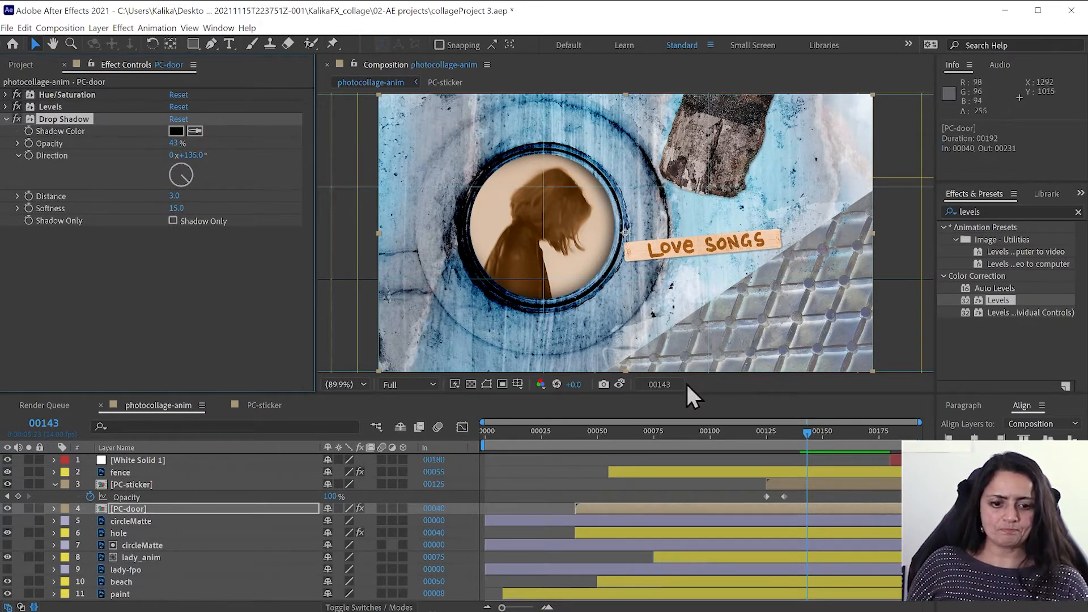
- Collapse the PC-sticker layer's properties and paste the copied Drop Shadow effect onto the fence layer
left_click(55, 485)
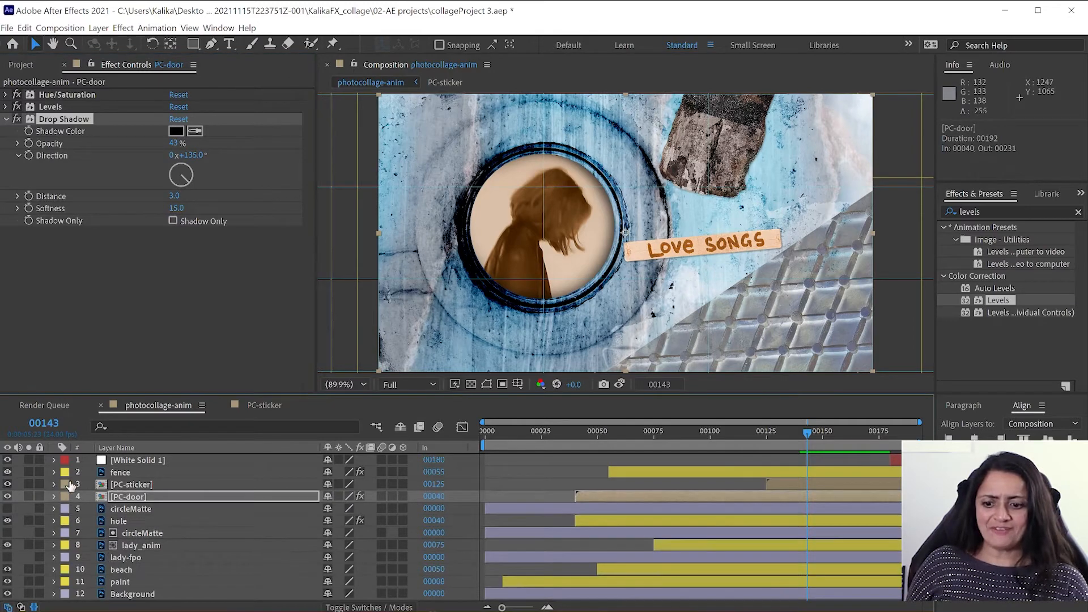
left_click(120, 473)
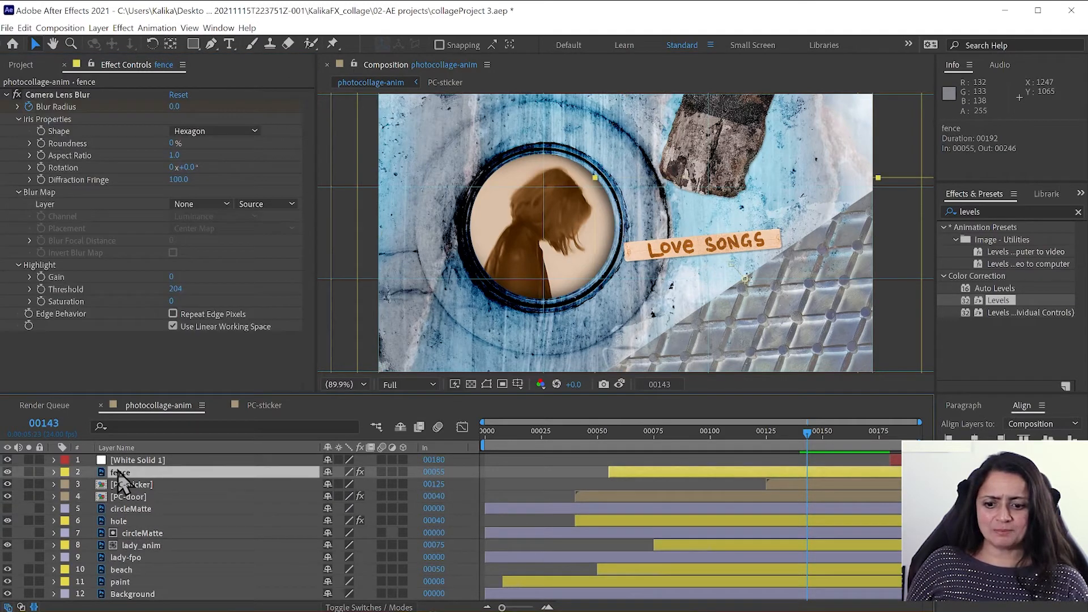
left_click(7, 94)
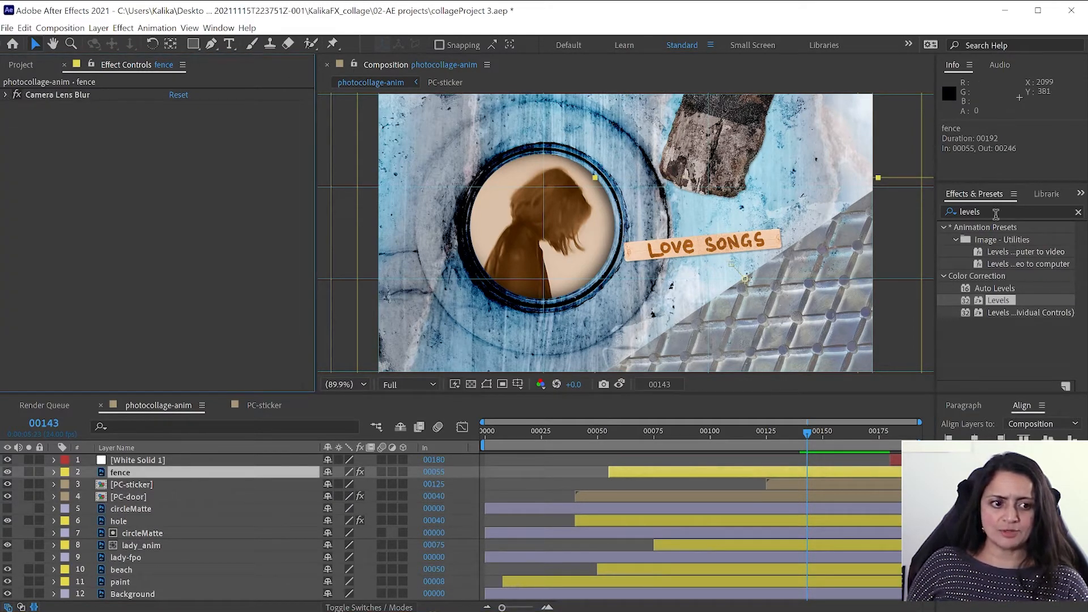
left_click(123, 473)
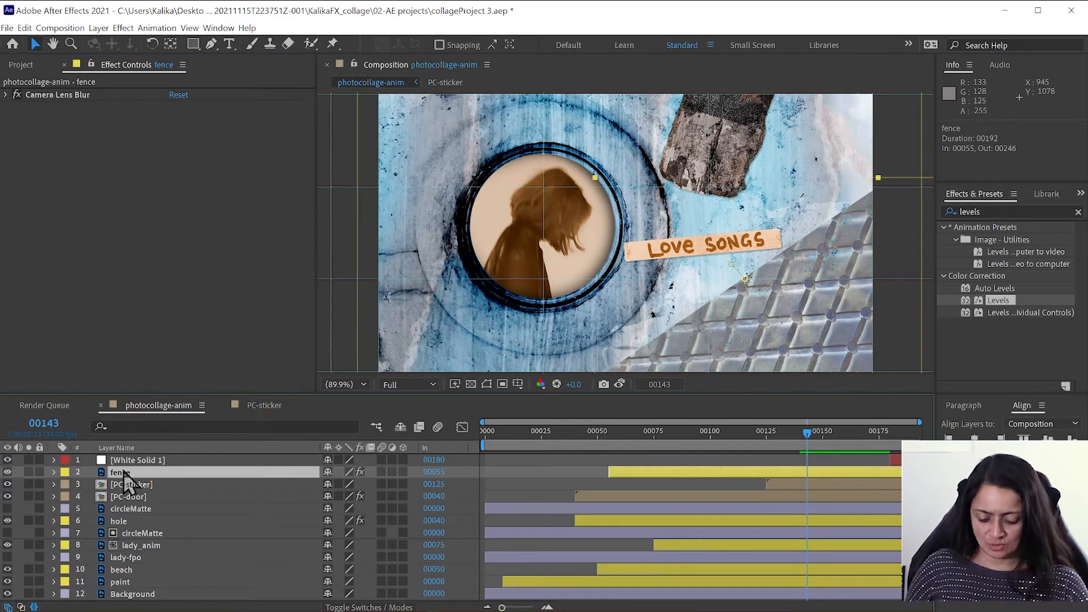
key("ctrl+v")
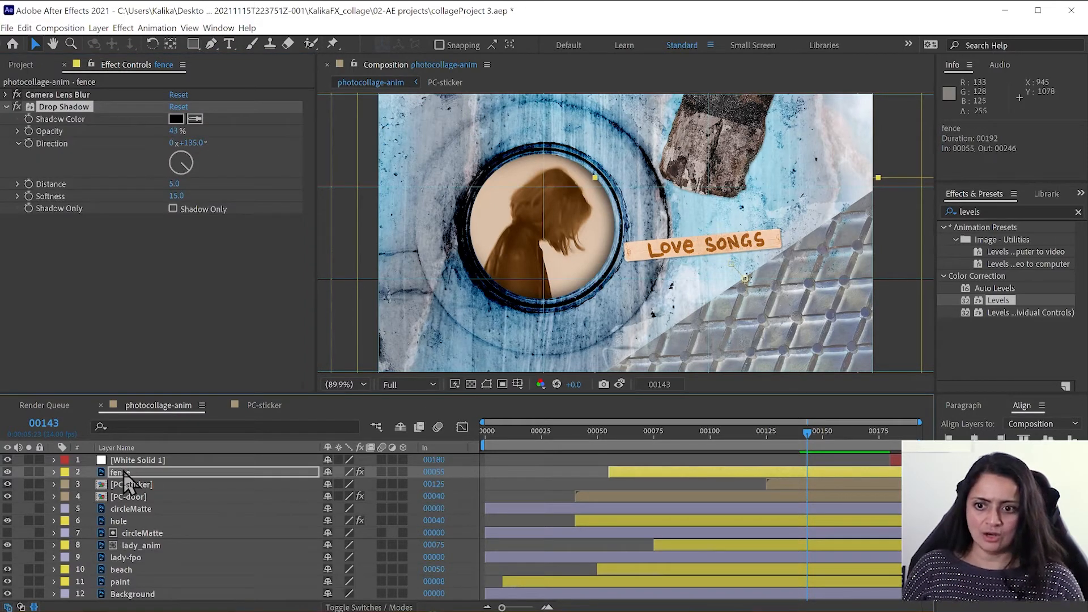
- Set the fence layer's Drop Shadow Opacity to 100% and its Direction to 120°
left_click_drag(180, 164, 365, 124)
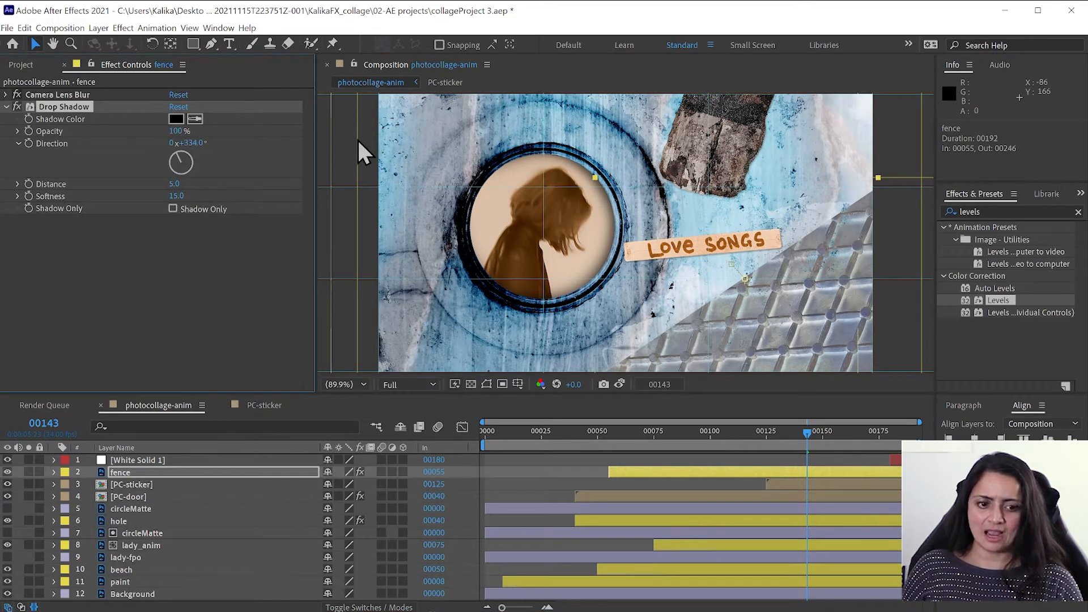
left_click(182, 168)
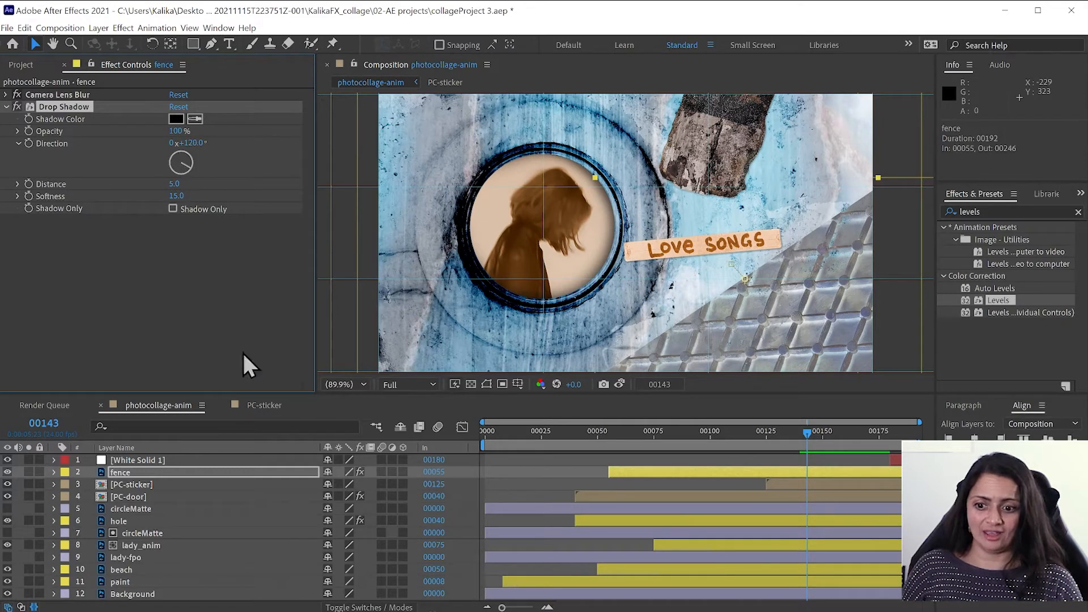
- Display the layer mode settings and set the fence layer's blending mode to Normal
left_click(369, 607)
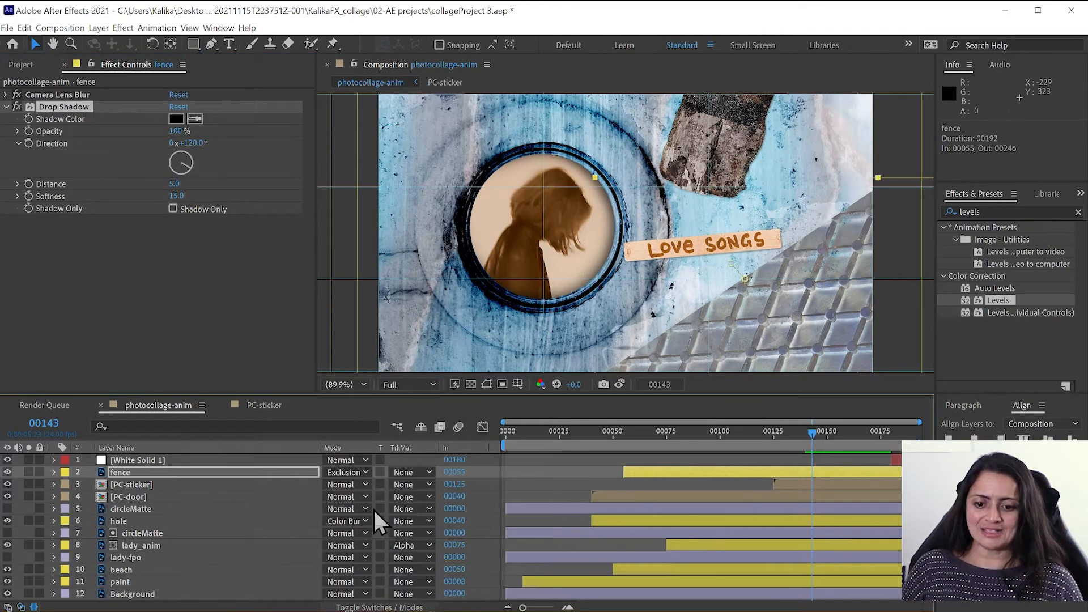
left_click(356, 473)
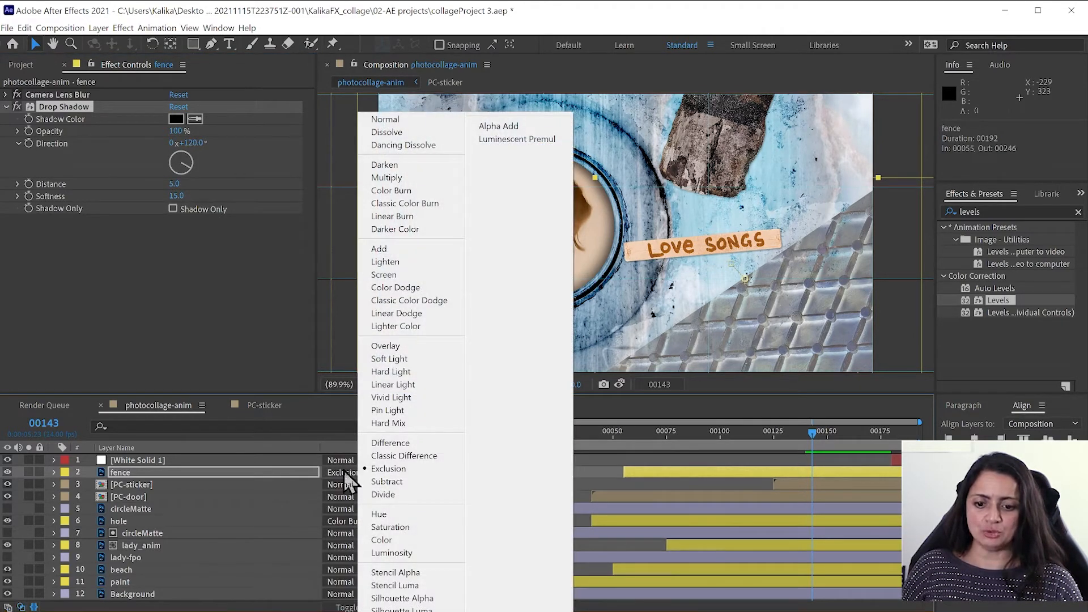
left_click(387, 120)
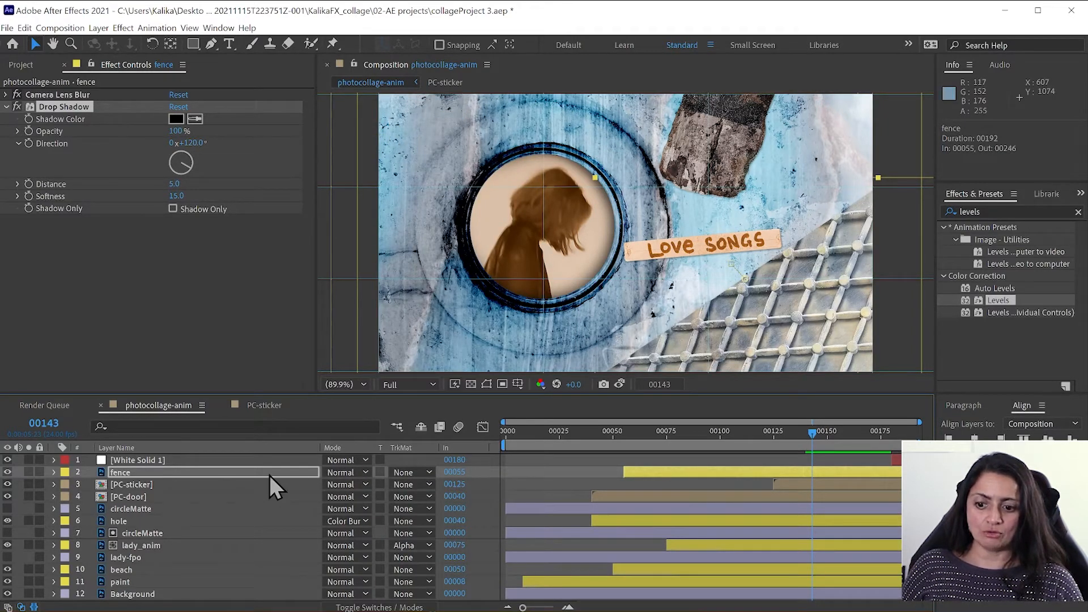
- Set the fence layer's Drop Shadow Direction to -31° and its Distance to 28
left_click(178, 159)
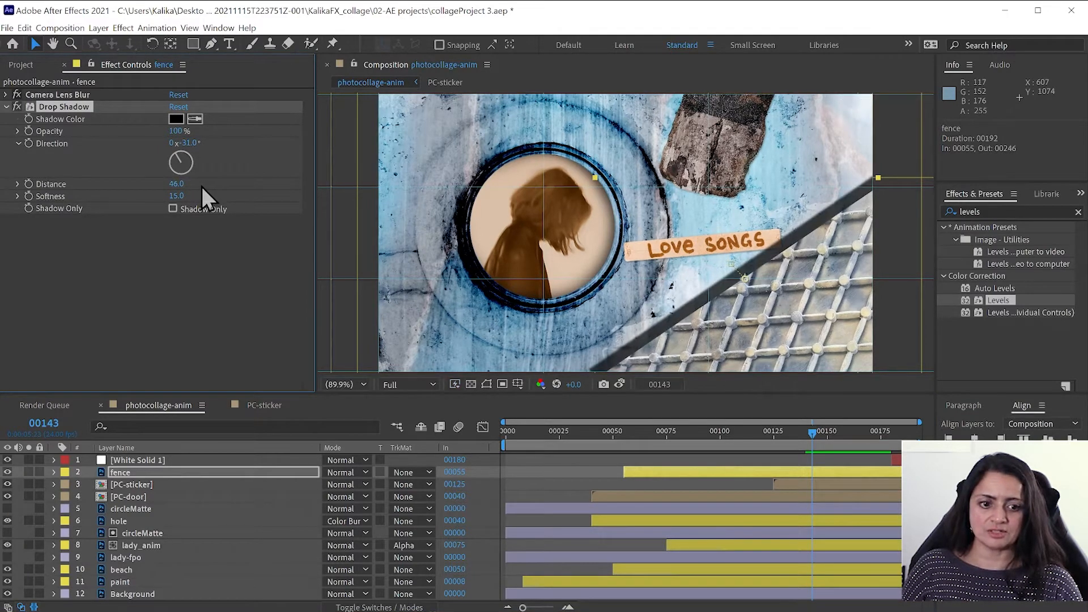
left_click(202, 186)
left_click_drag(174, 183, 165, 183)
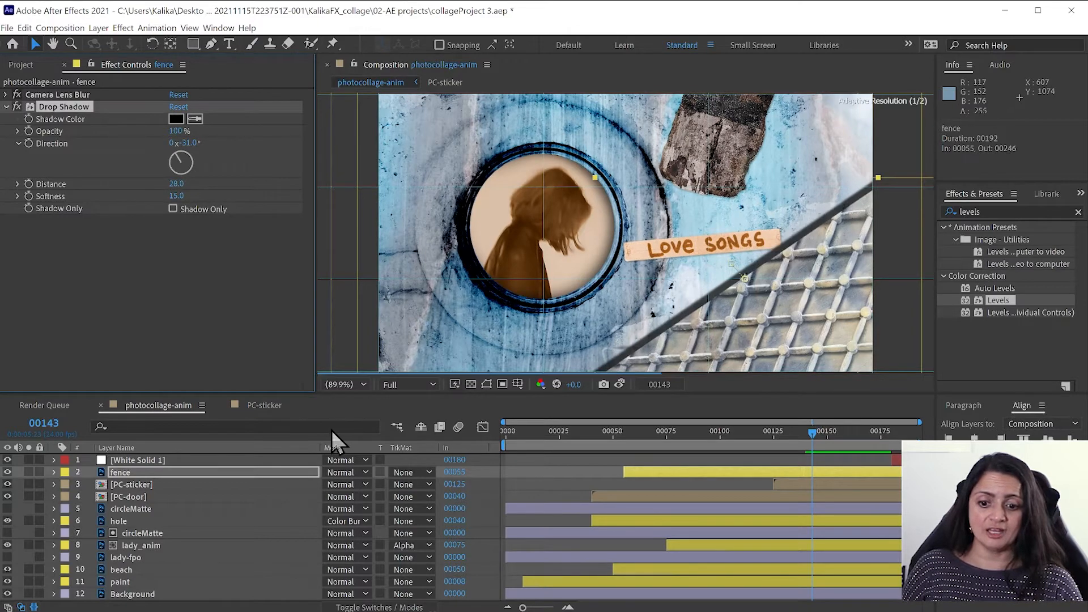
- Restore the fence layer's blending mode to Exclusion and delete its Drop Shadow effect
left_click(350, 474)
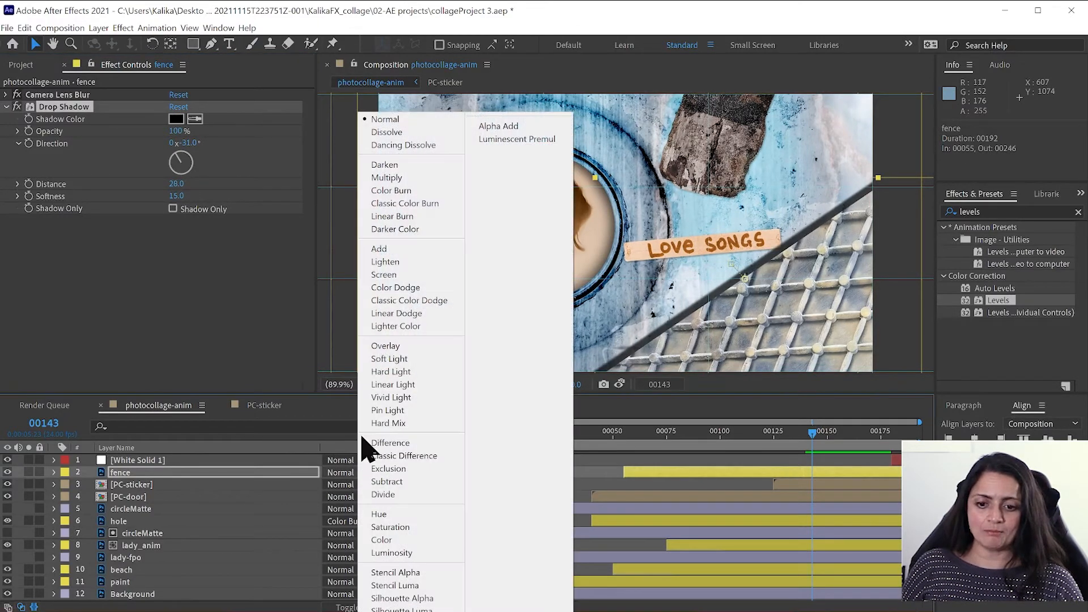
left_click(380, 470)
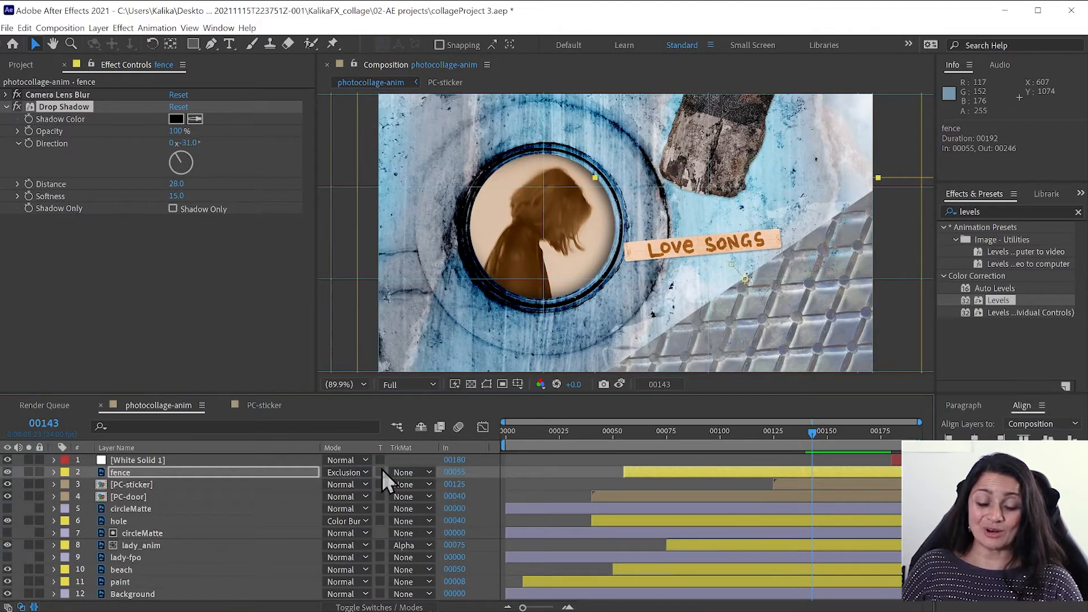
left_click(75, 106)
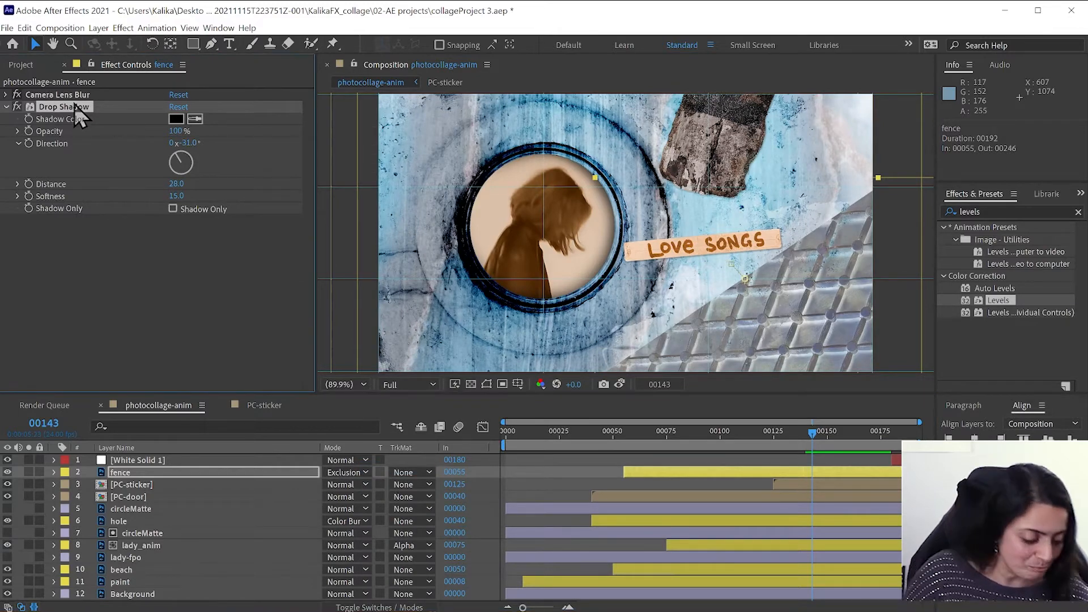
key("Delete")
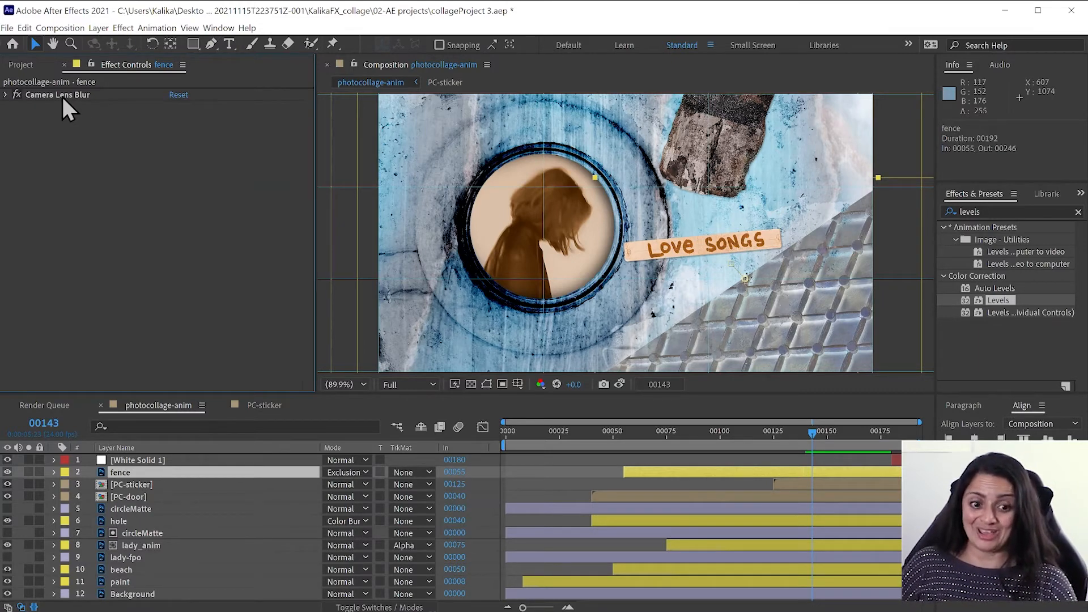
- Duplicate the fence layer twice
left_click(131, 475)
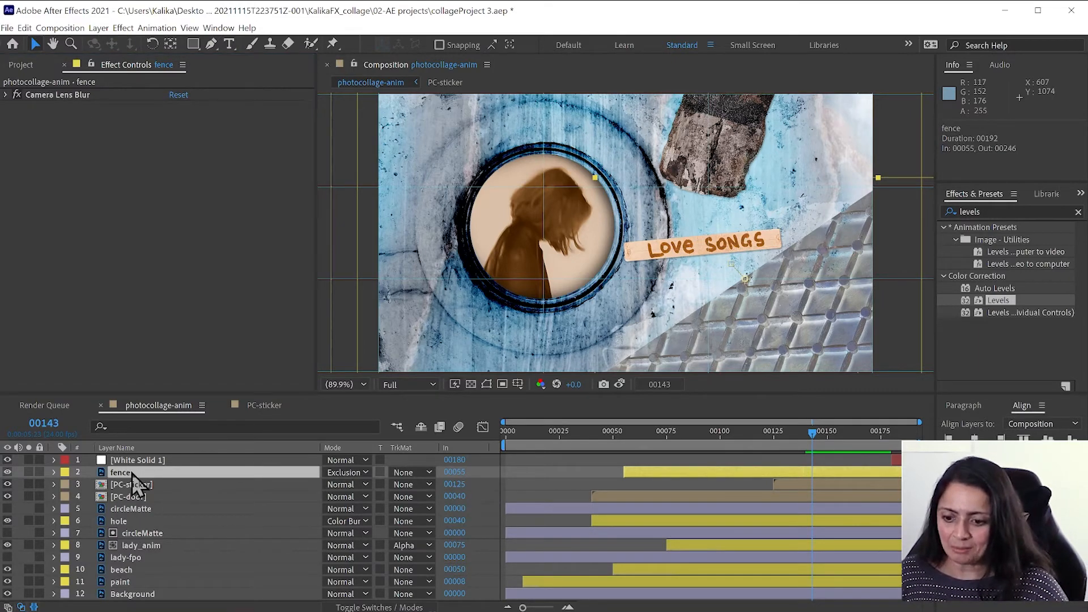
left_click(24, 28)
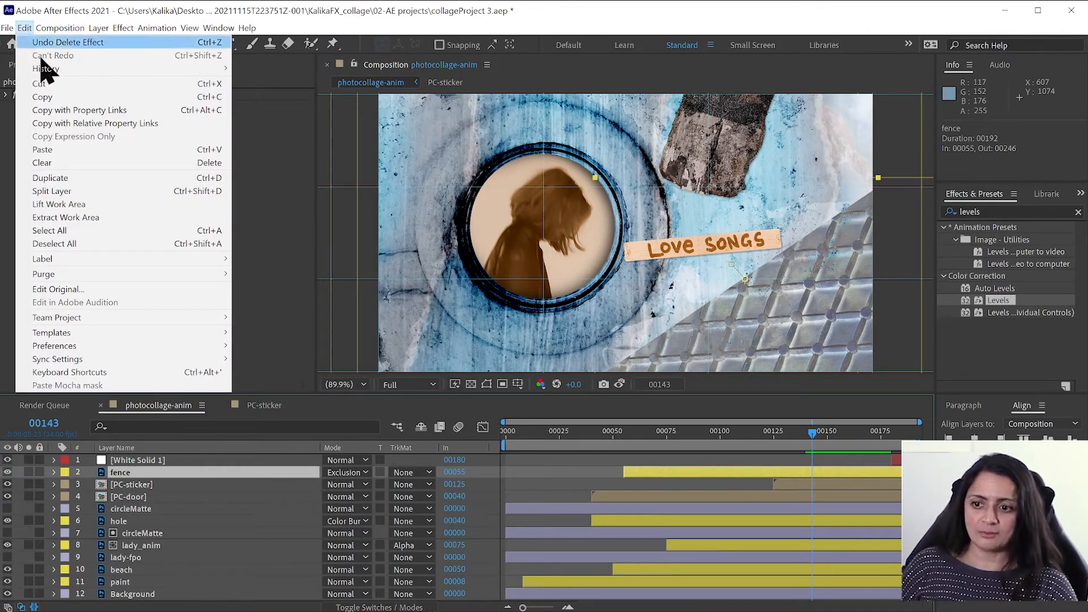
left_click(67, 178)
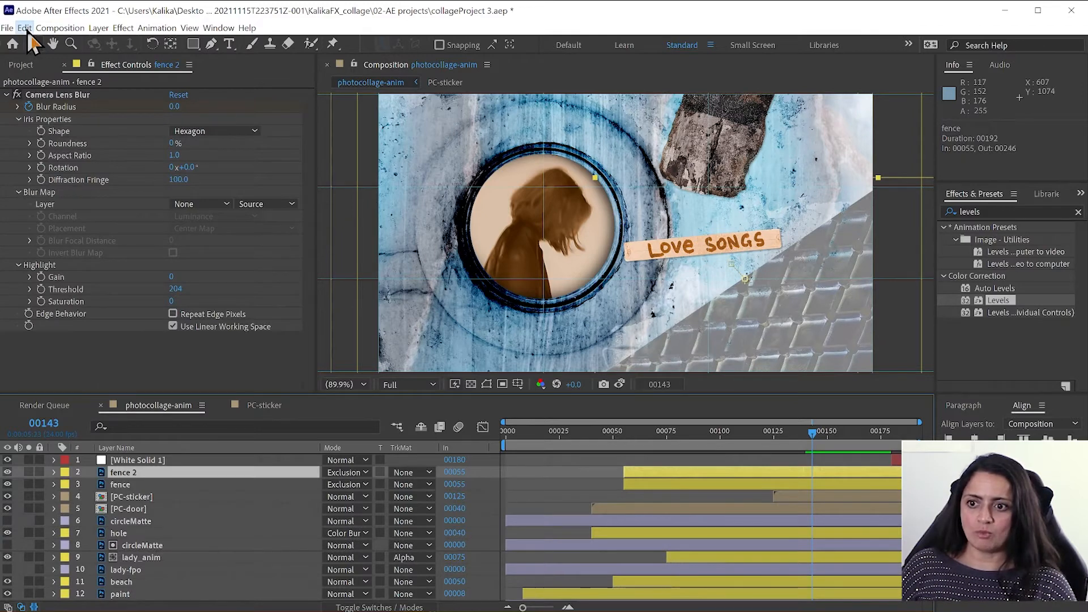
left_click(25, 28)
left_click(62, 179)
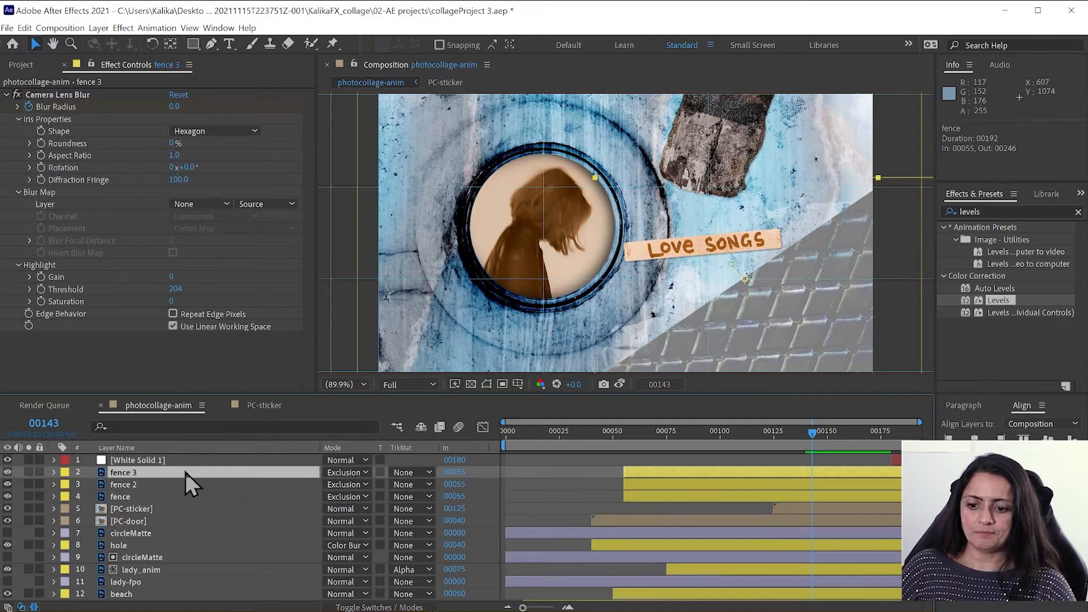
- Solo the fence 2 layer and turn on the transparency grid in the composition view
left_click(143, 483)
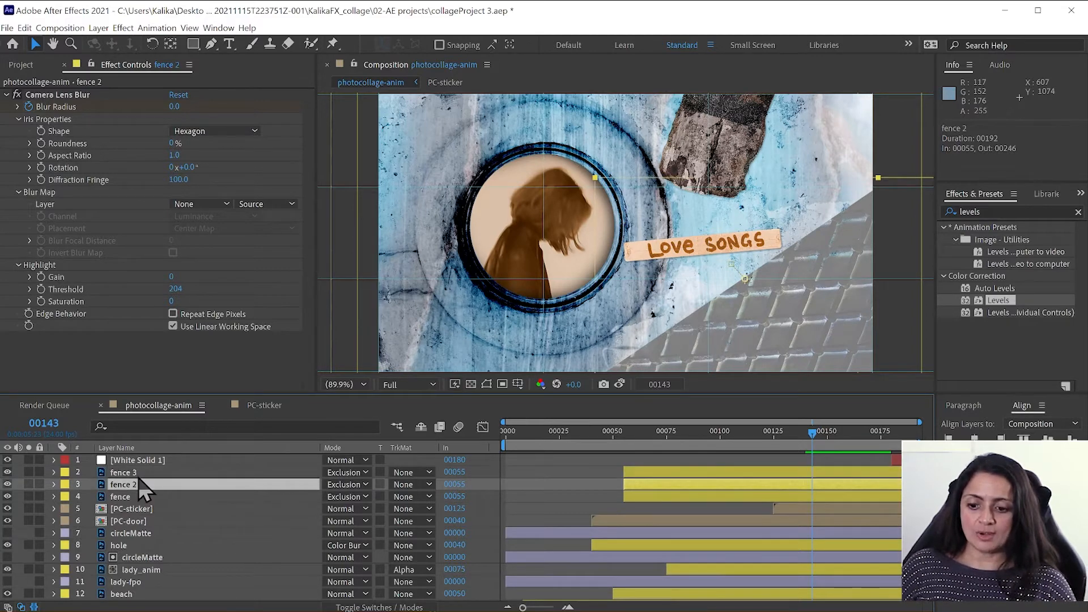
left_click(28, 485)
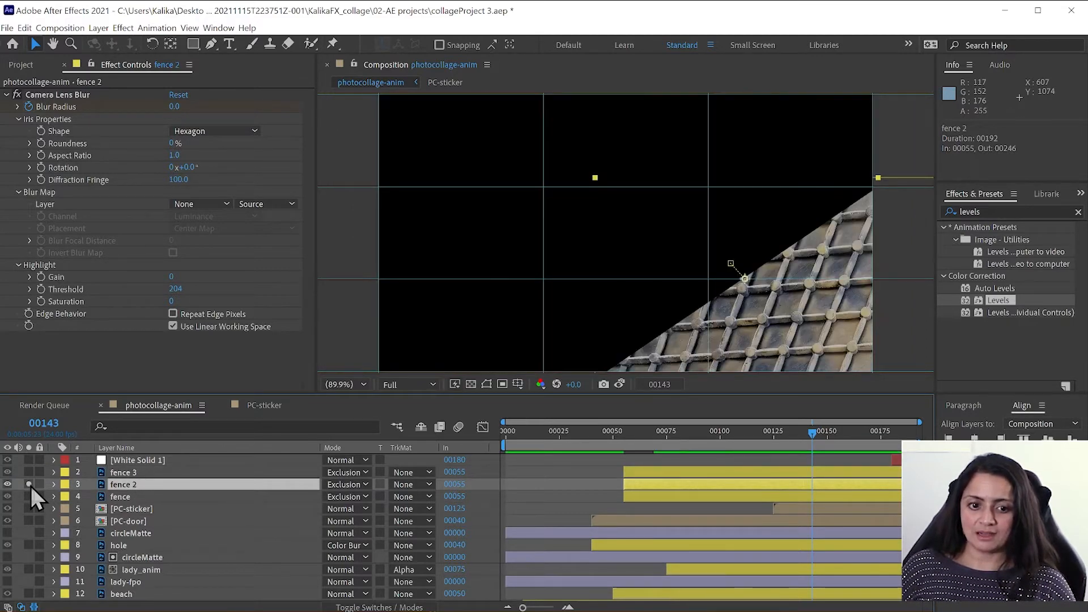
left_click(471, 385)
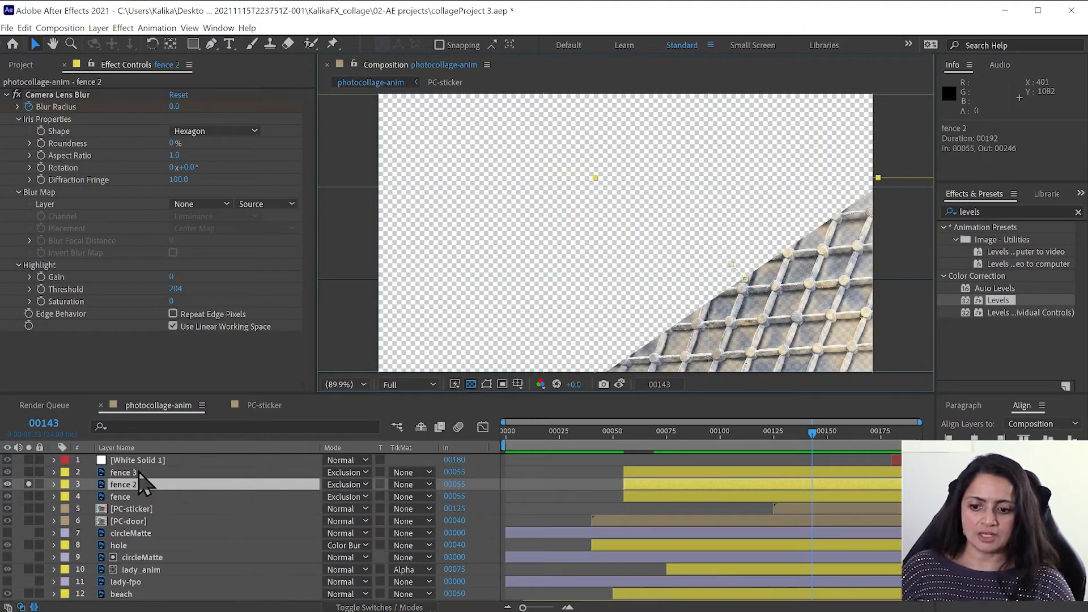
- Set the blending mode of both the fence 2 and fence 3 layers to Normal
left_click(223, 475, "ctrl")
left_click(342, 485)
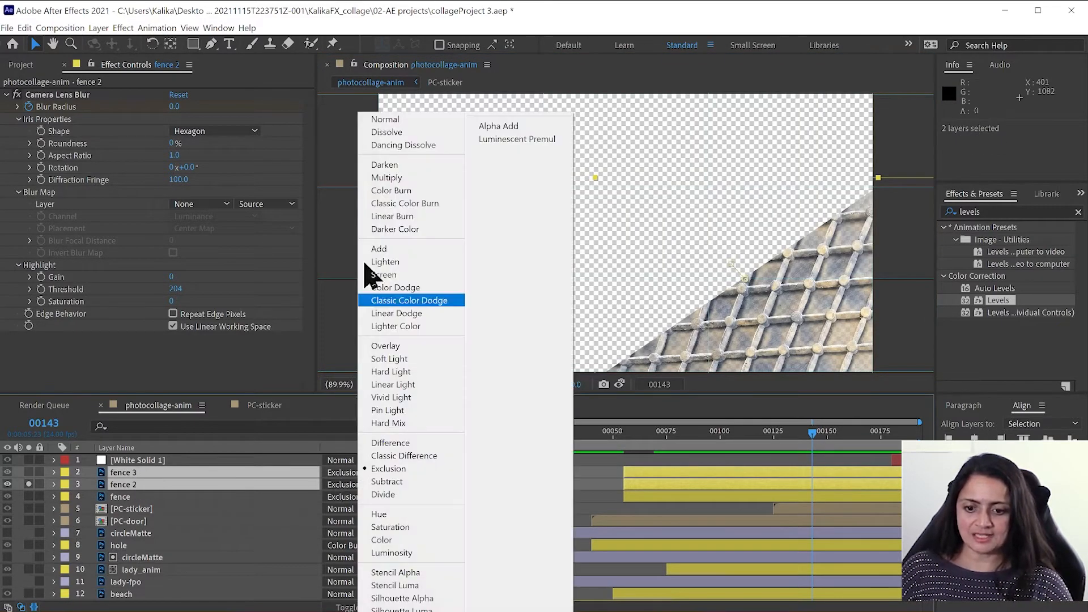
left_click(380, 118)
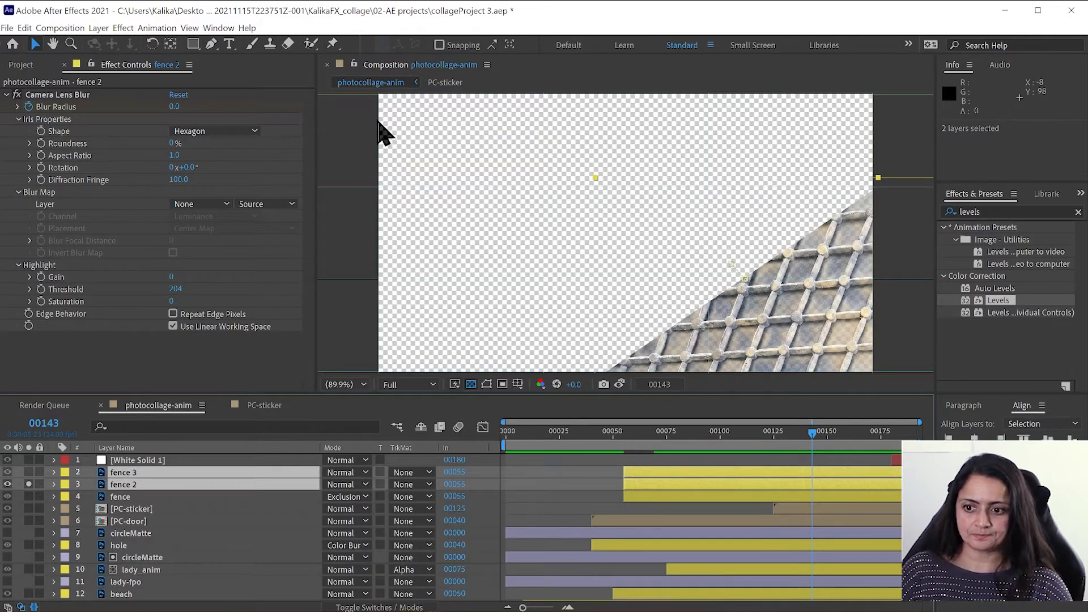
- Rename the fence 2 layer as "fence fake dropshad"
left_click(122, 497)
left_click(125, 486)
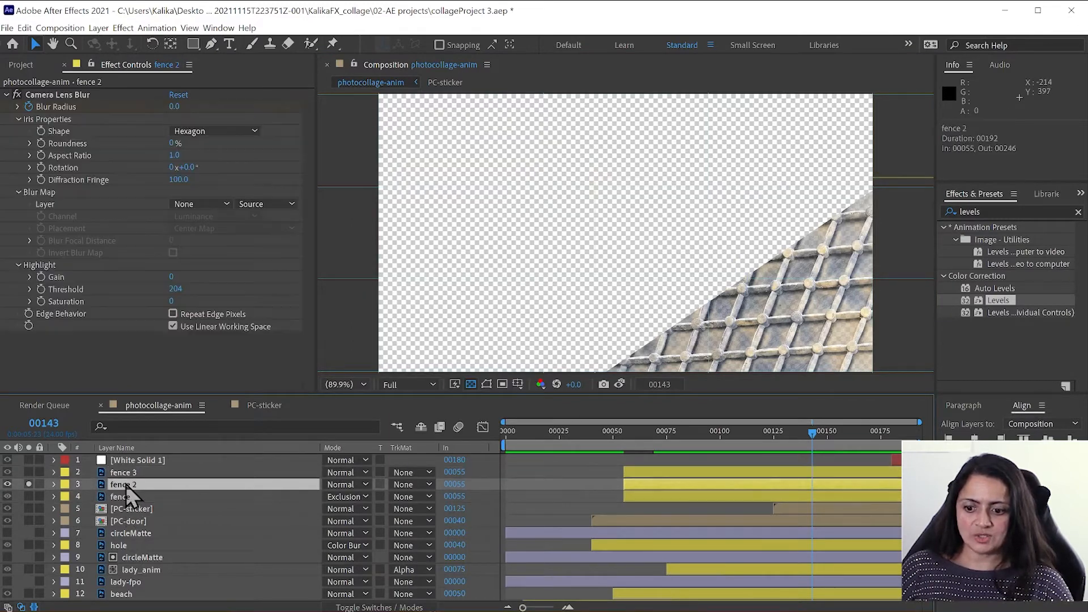
key("Return")
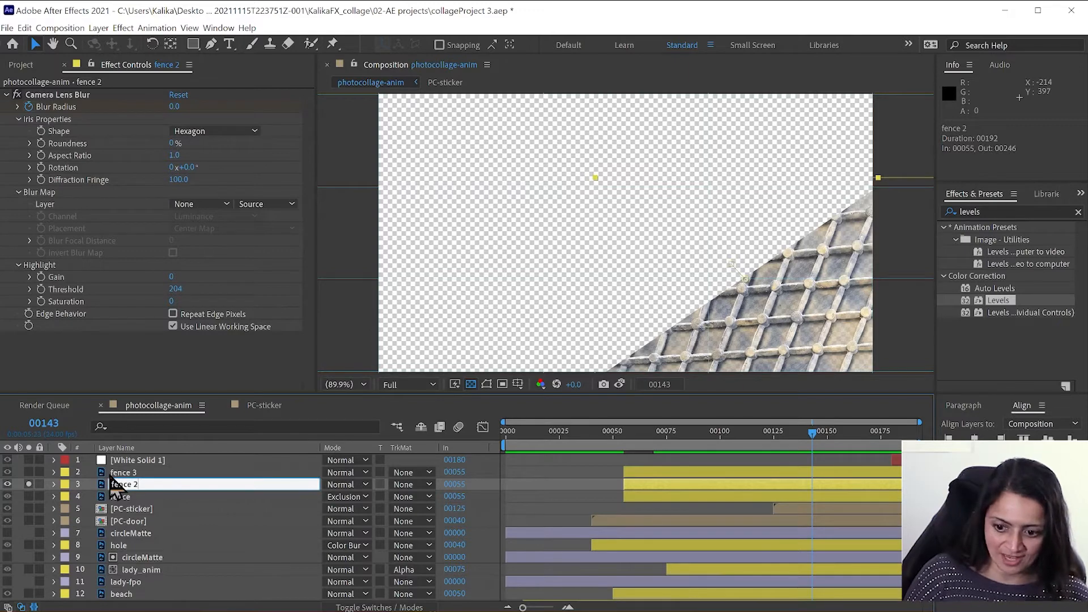
type("fence fake d")
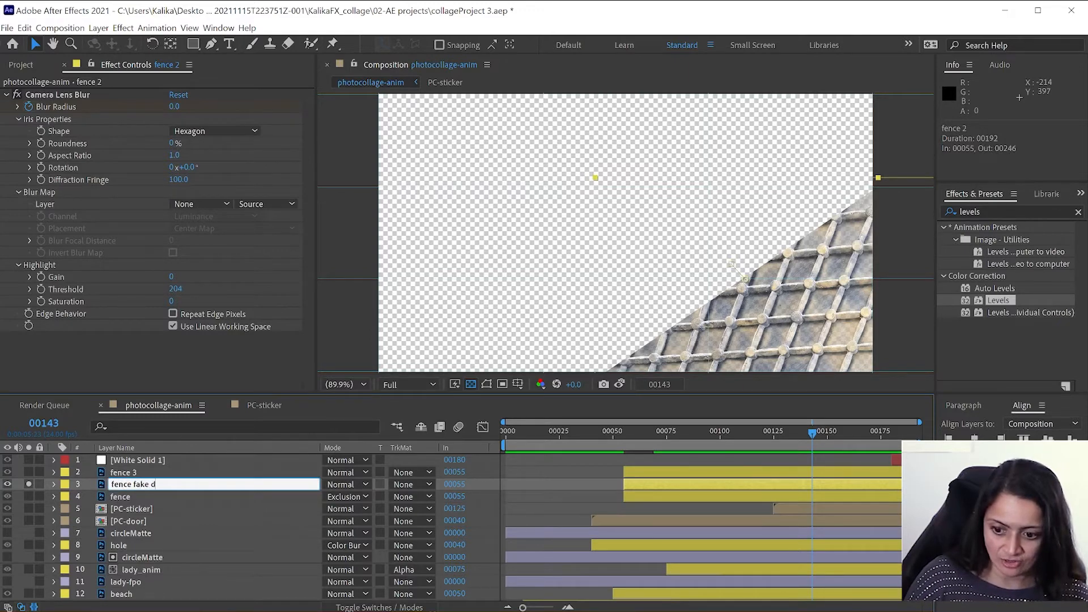
type("ropshad")
key("Return")
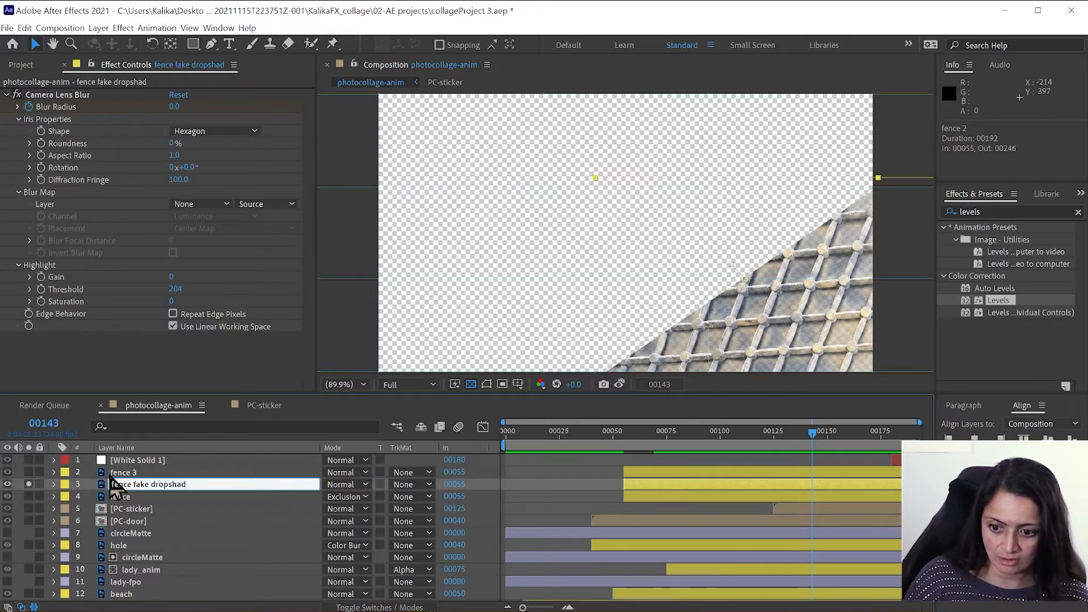
- Search the effects for "fill" and apply the Fill effect to the fence fake dropshad layer
double_click(989, 212)
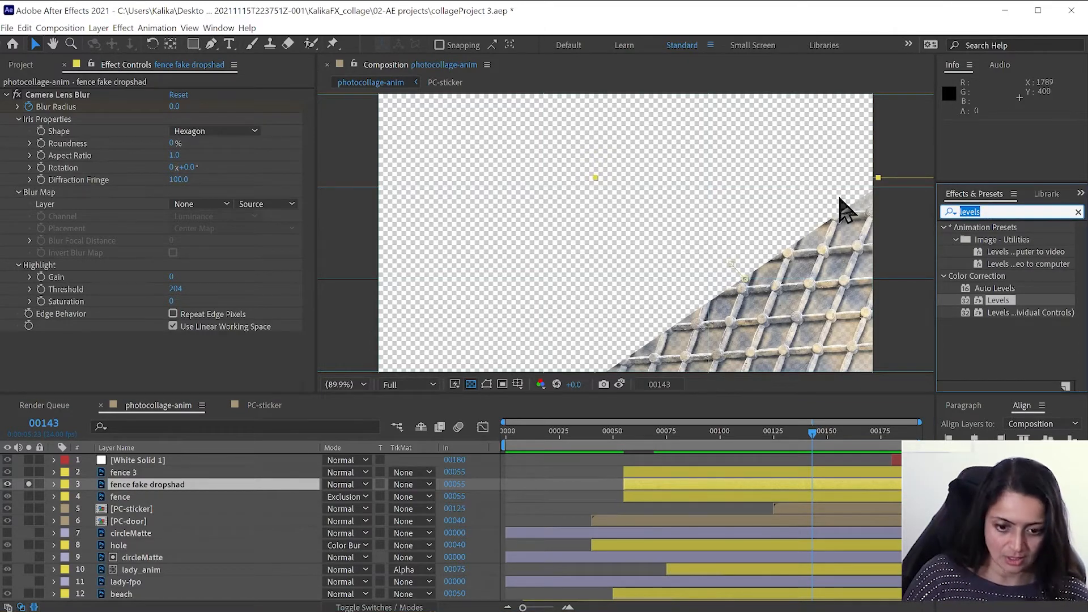
type("fill")
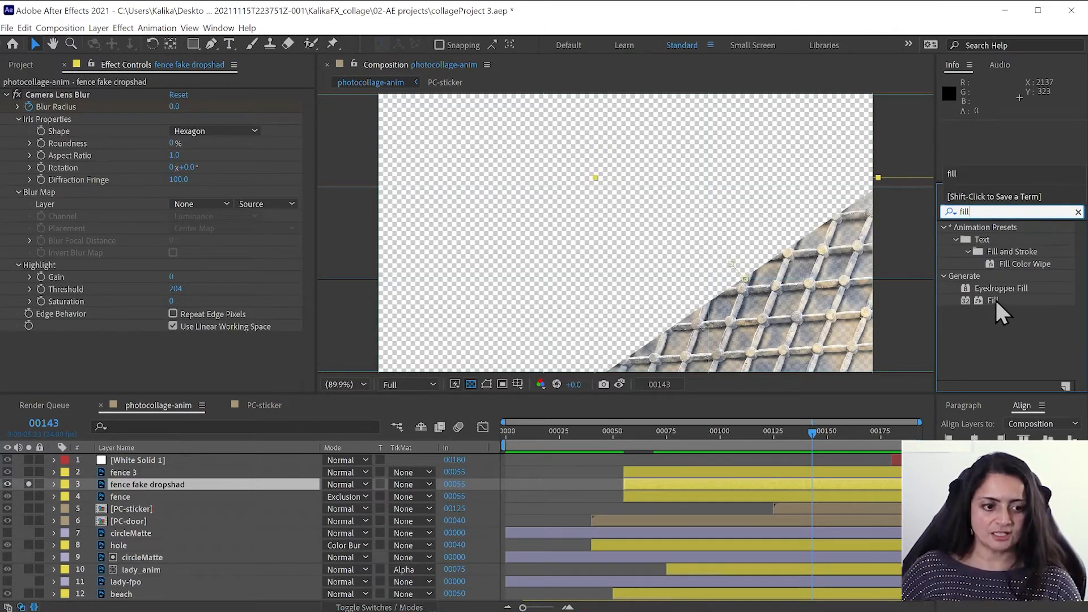
double_click(995, 298)
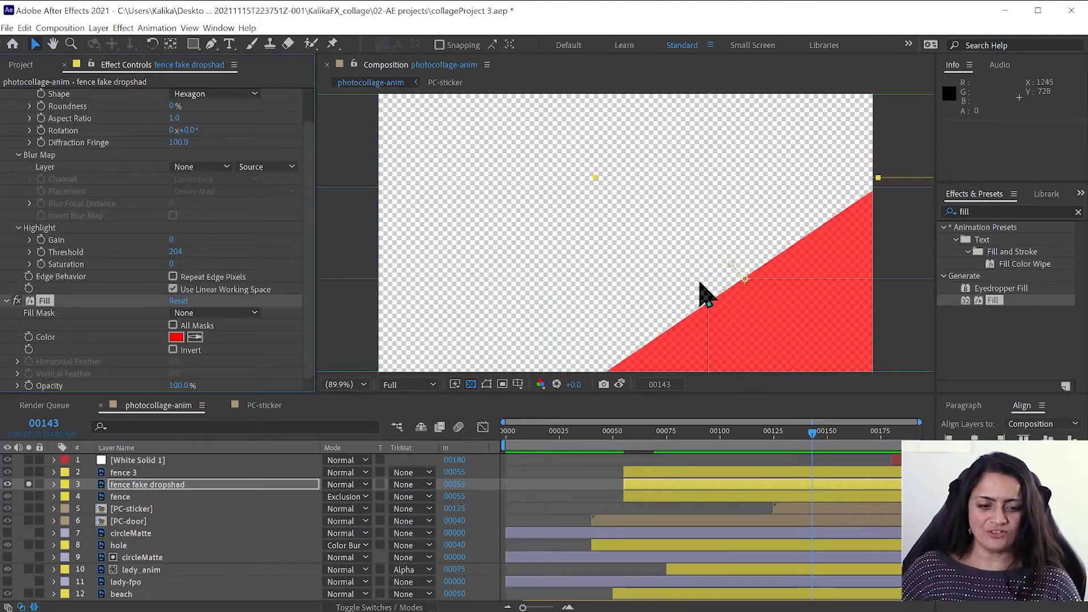
- Set the Fill effect colour on the fence fake dropshad layer to black (000000) and reveal the layer's Opacity keyframes
left_click(176, 338)
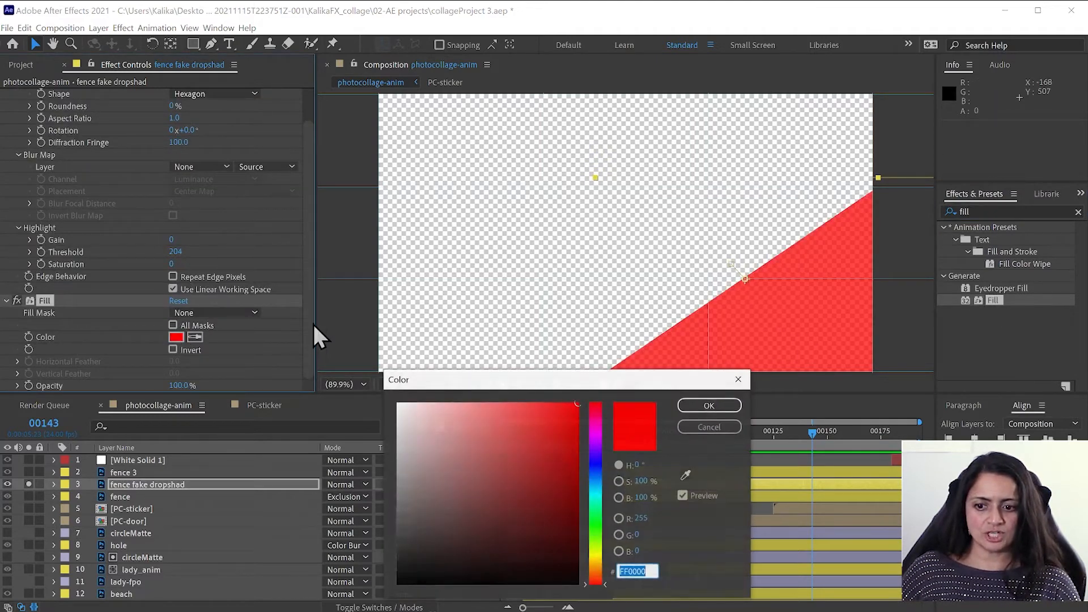
left_click(398, 583)
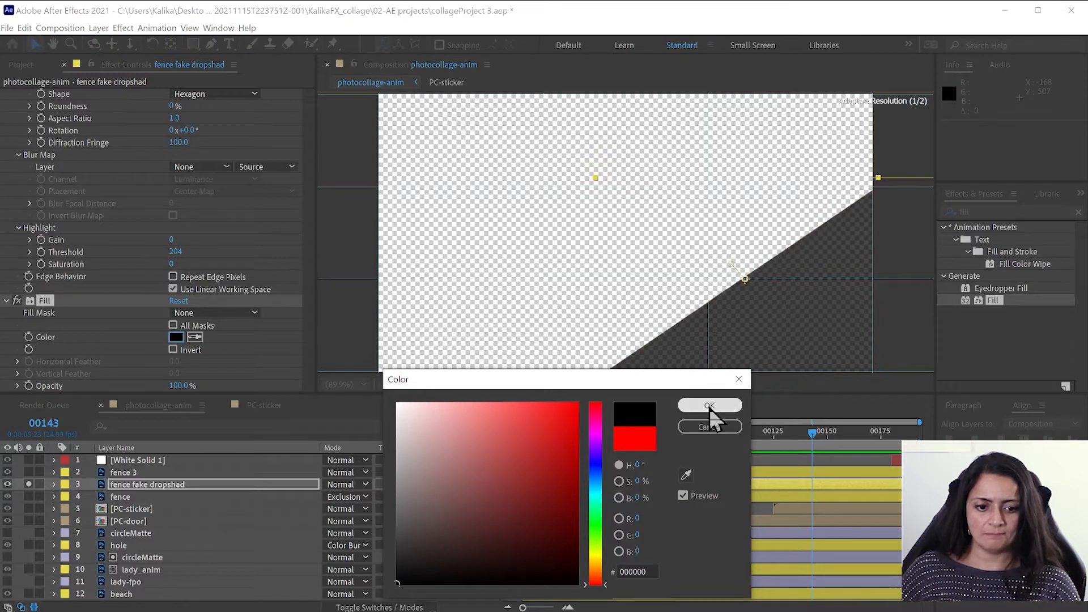
left_click(710, 406)
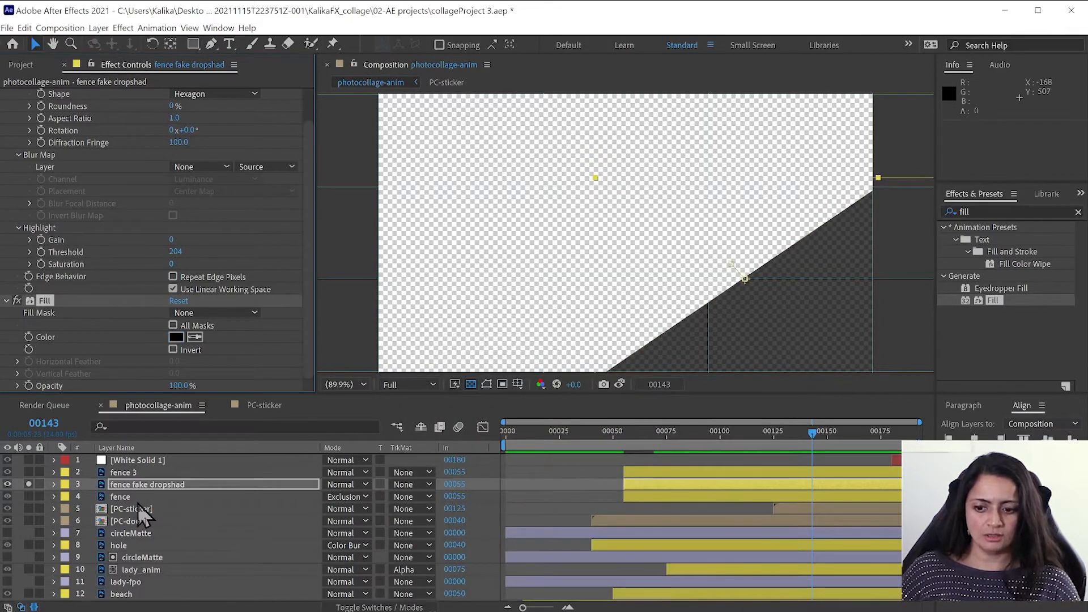
key("t")
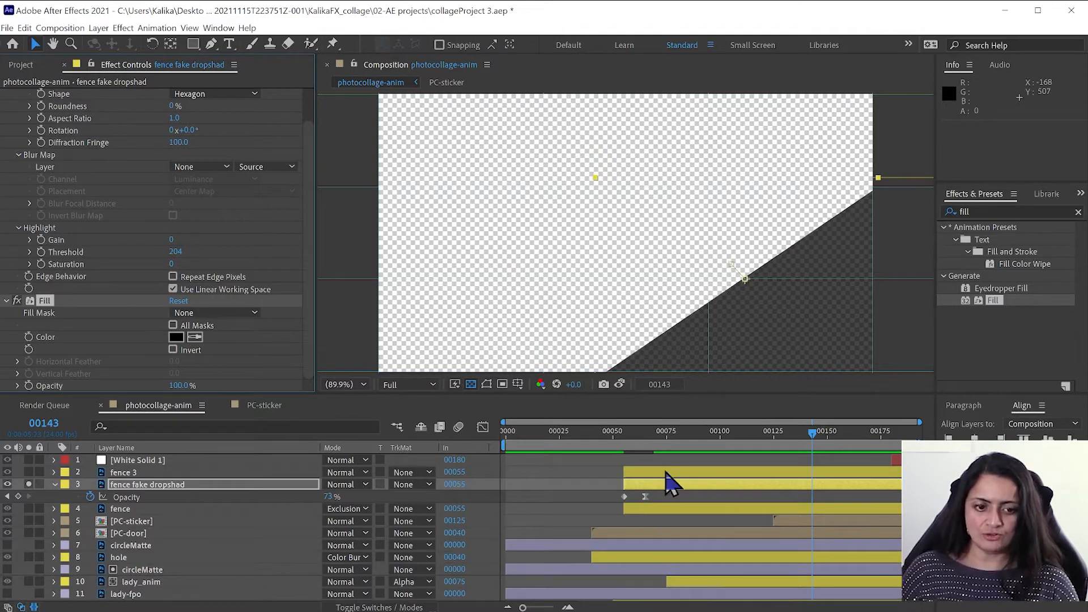
mouse_move(646, 501)
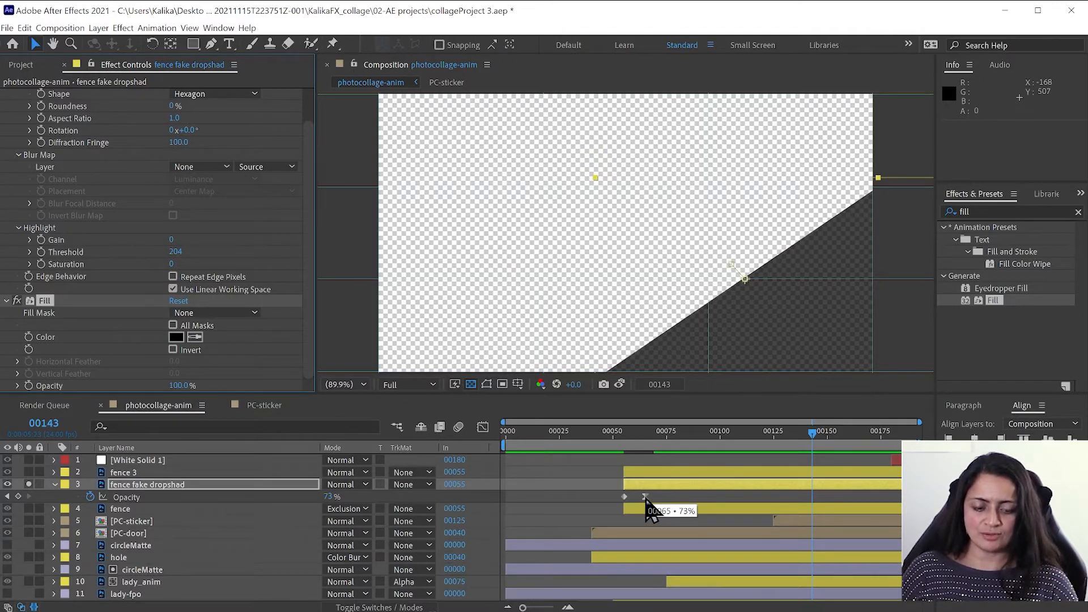
- Apply Gaussian Blur to the fence fake dropshad layer and set its Blurriness to 32.8
left_click(130, 485)
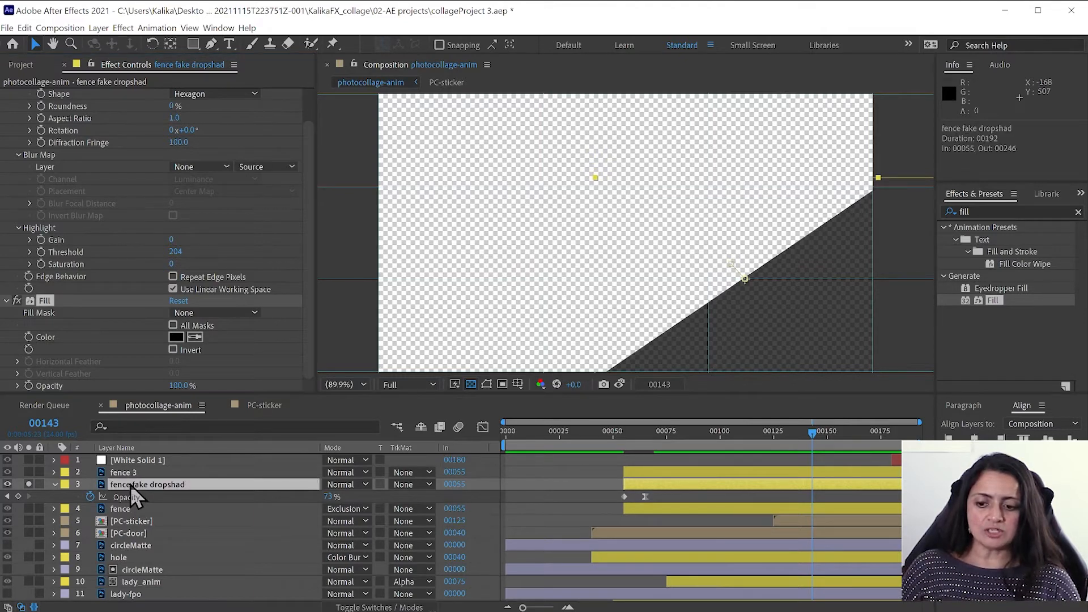
left_click(979, 212)
type("gaus")
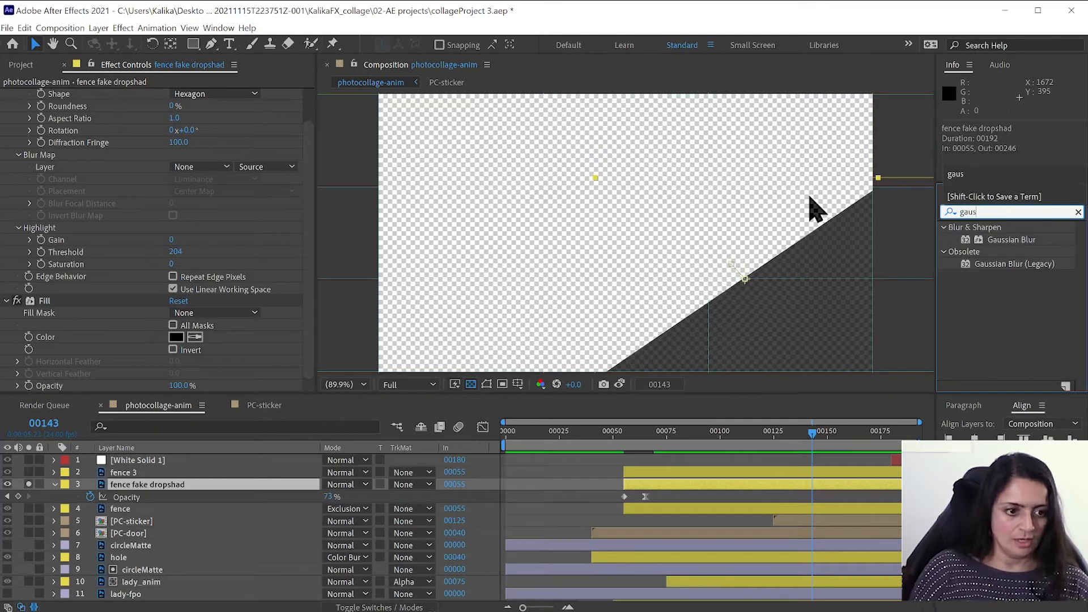
left_click(1019, 239)
double_click(1019, 240)
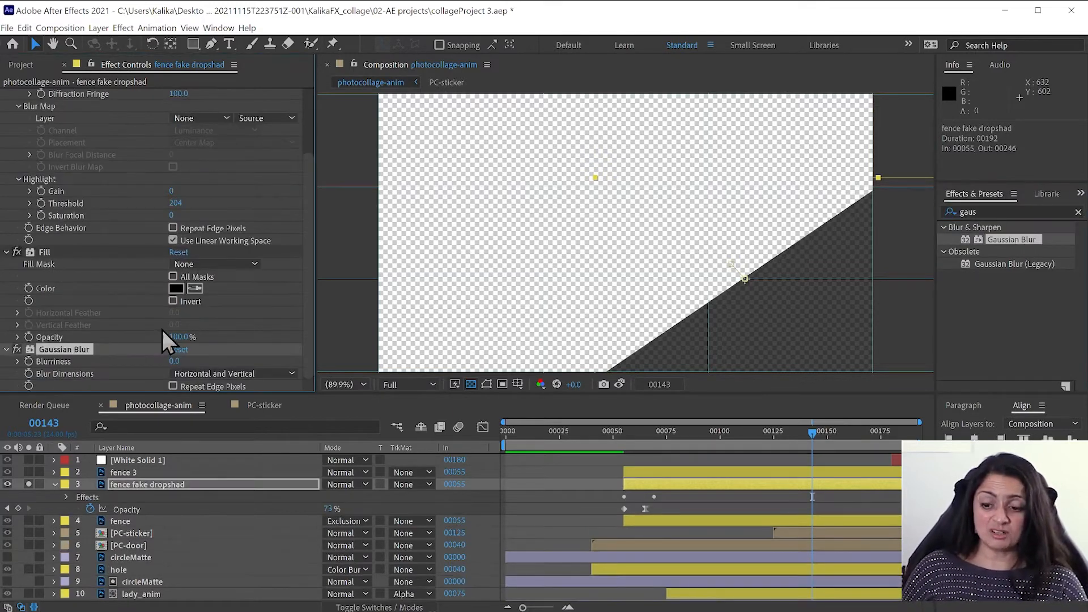
left_click_drag(185, 361, 394, 365)
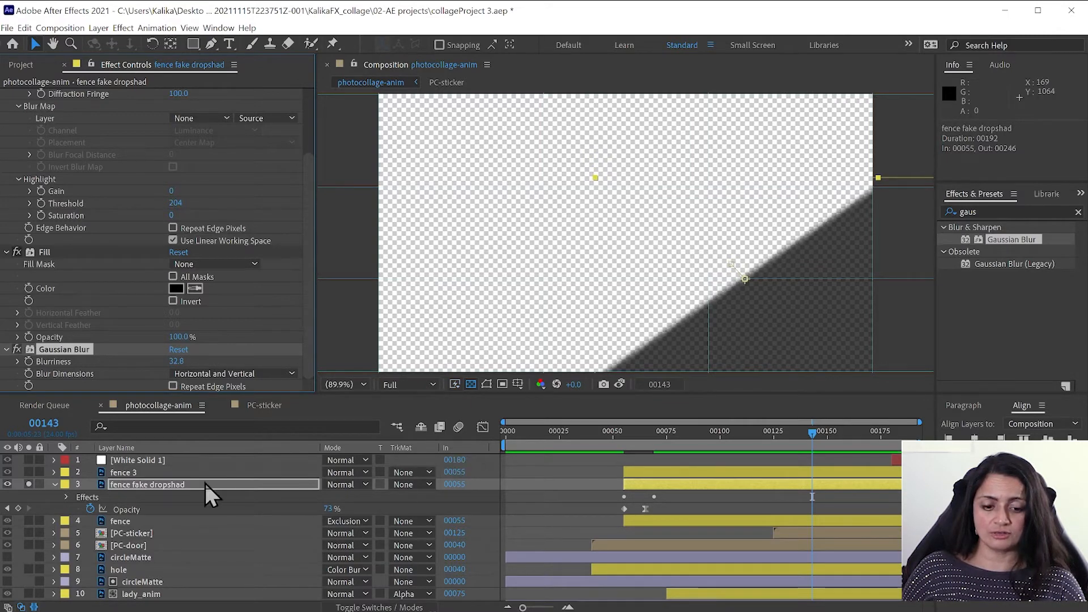
- Inspect the fence and fence 3 layers in isolation and clear the solo state from all fence layers
left_click(152, 485)
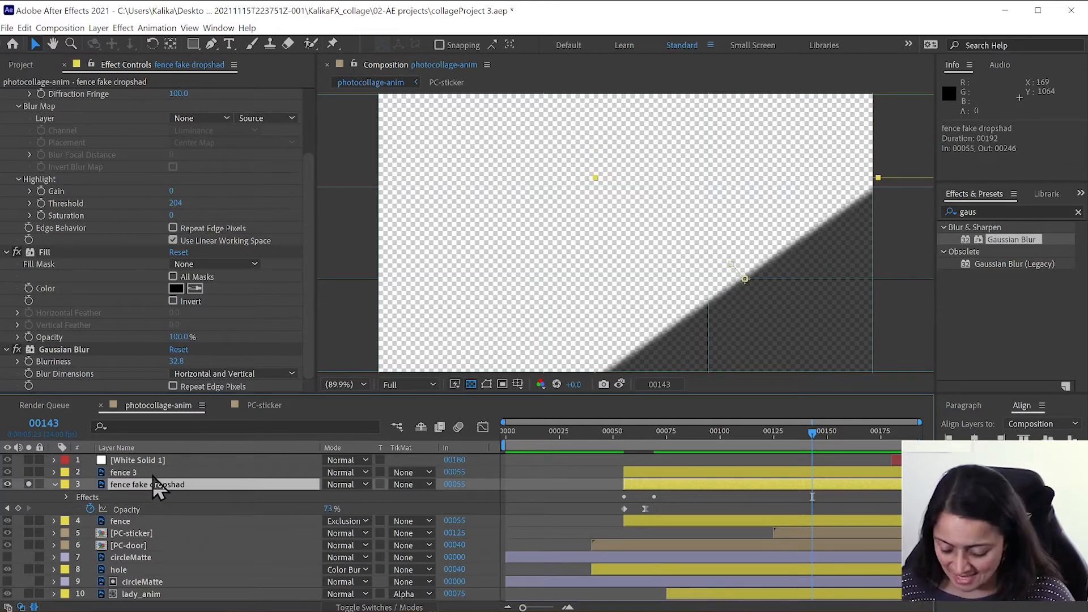
left_click(152, 473, "shift")
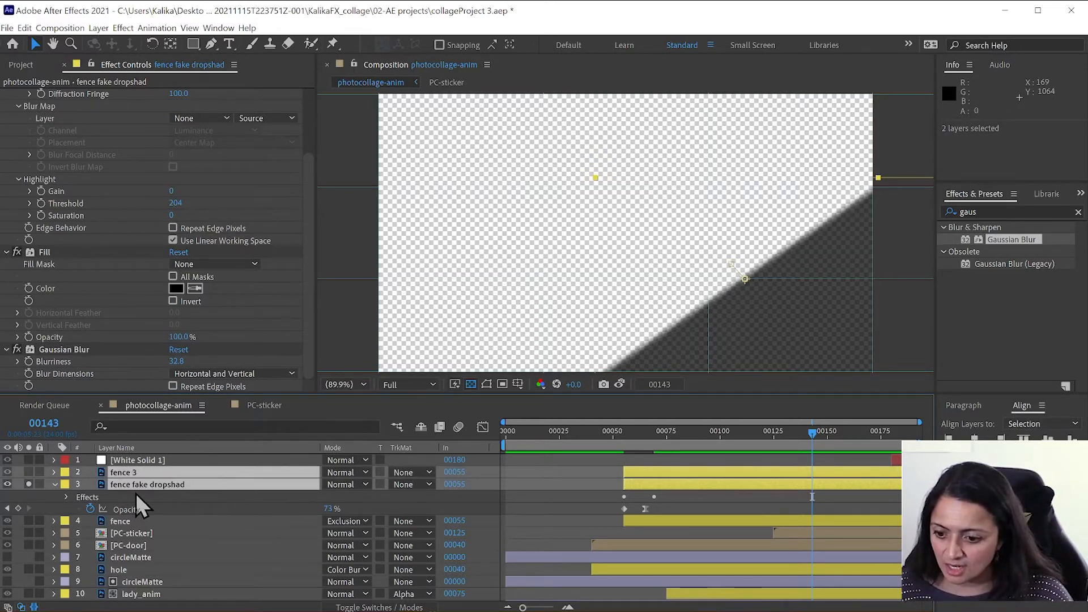
left_click(50, 499)
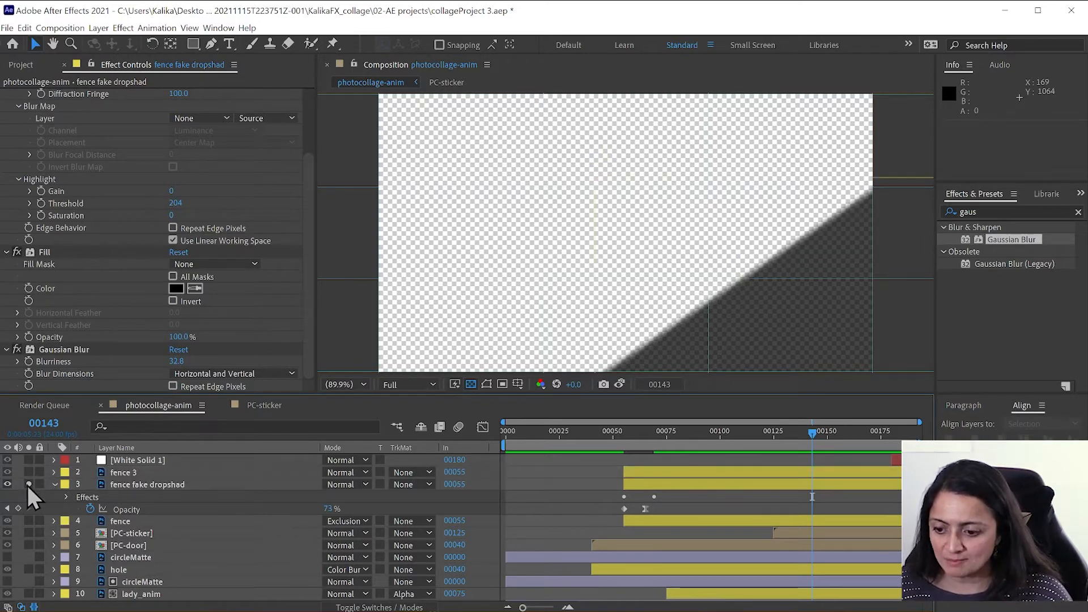
left_click(28, 485)
left_click(29, 521)
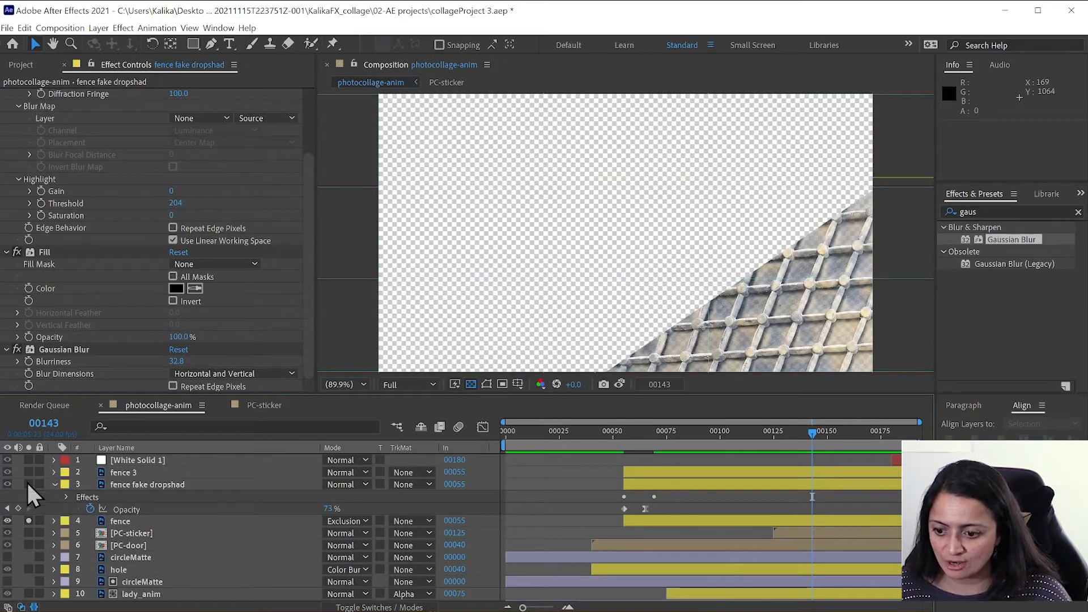
left_click(27, 484)
left_click(27, 472)
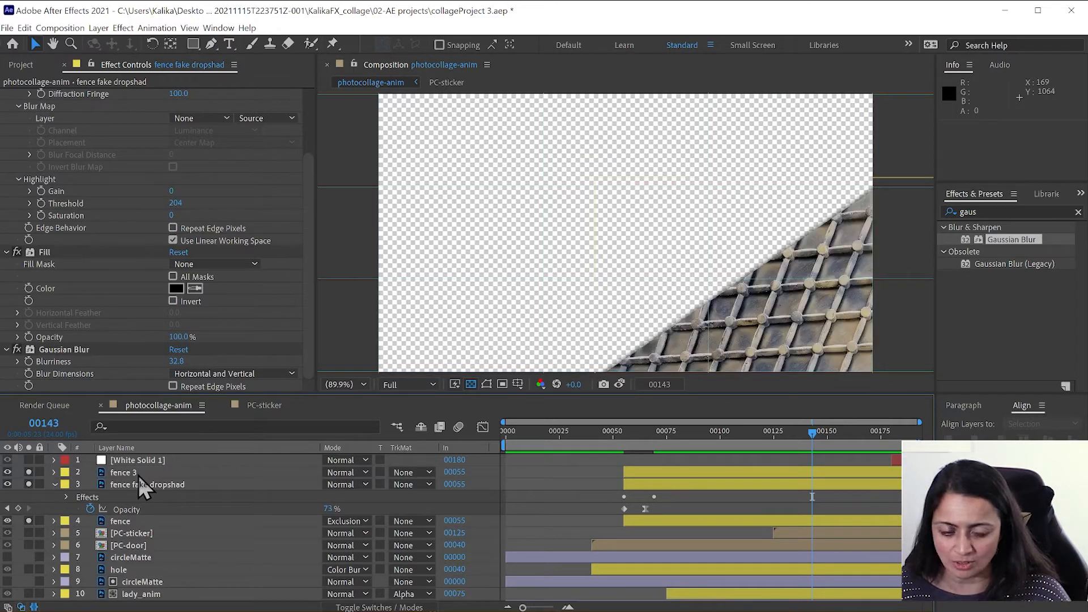
left_click_drag(28, 520, 28, 466)
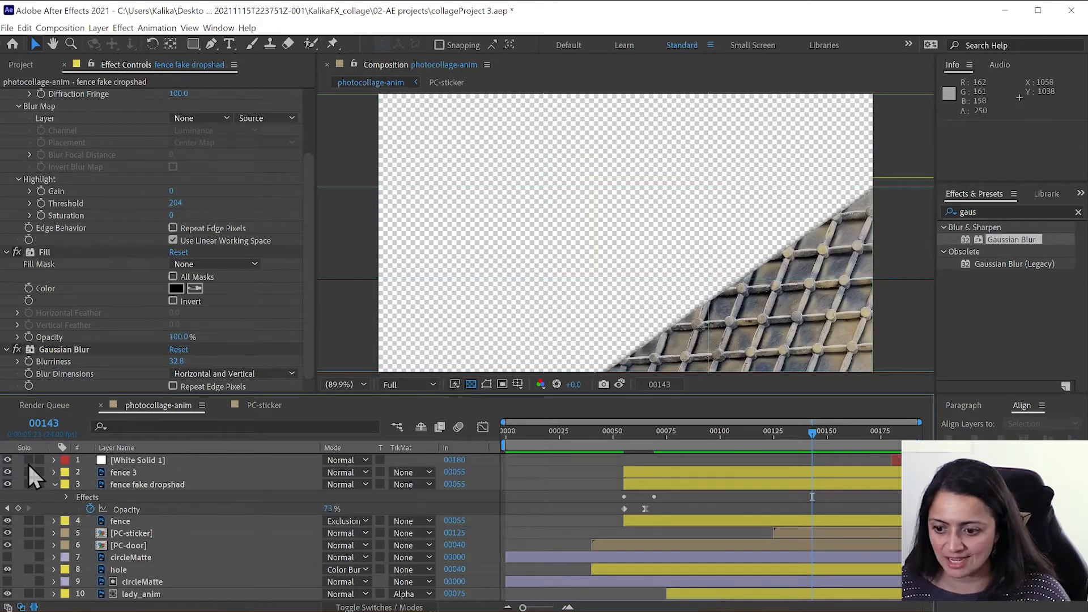
- Move the fence fake dropshad layer directly beneath the fence layer and hide fence 3, checking the shadow on and off
left_click(144, 486)
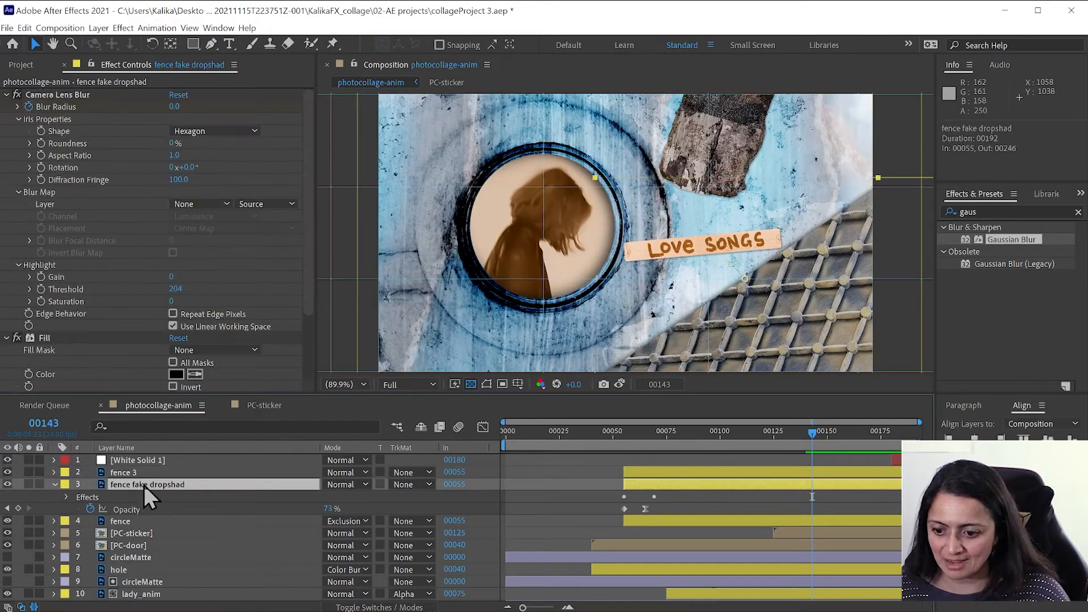
left_click_drag(144, 485, 138, 523)
left_click(7, 472)
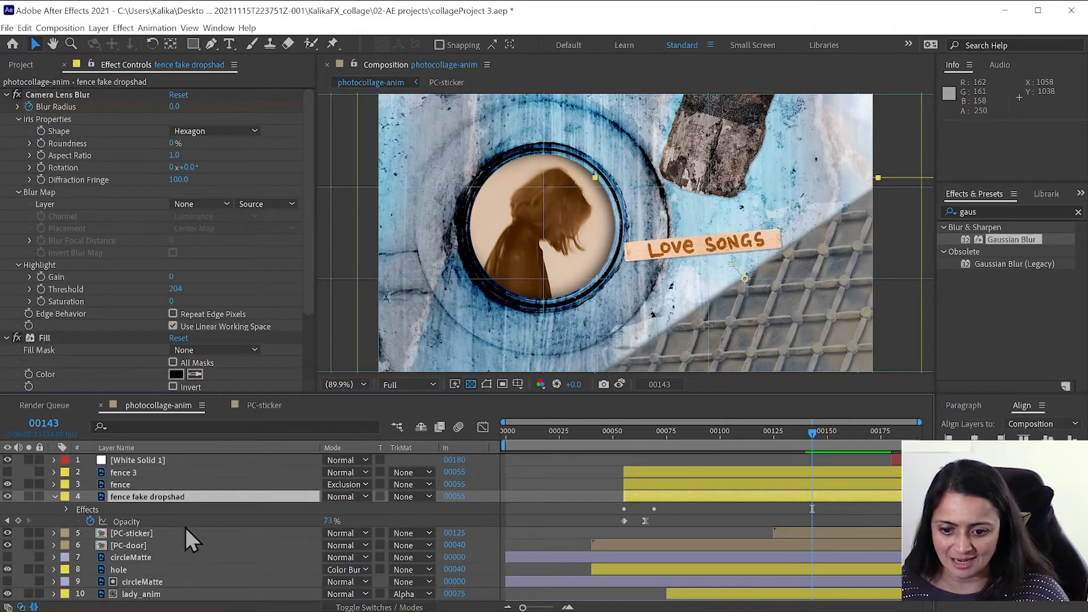
left_click(7, 497)
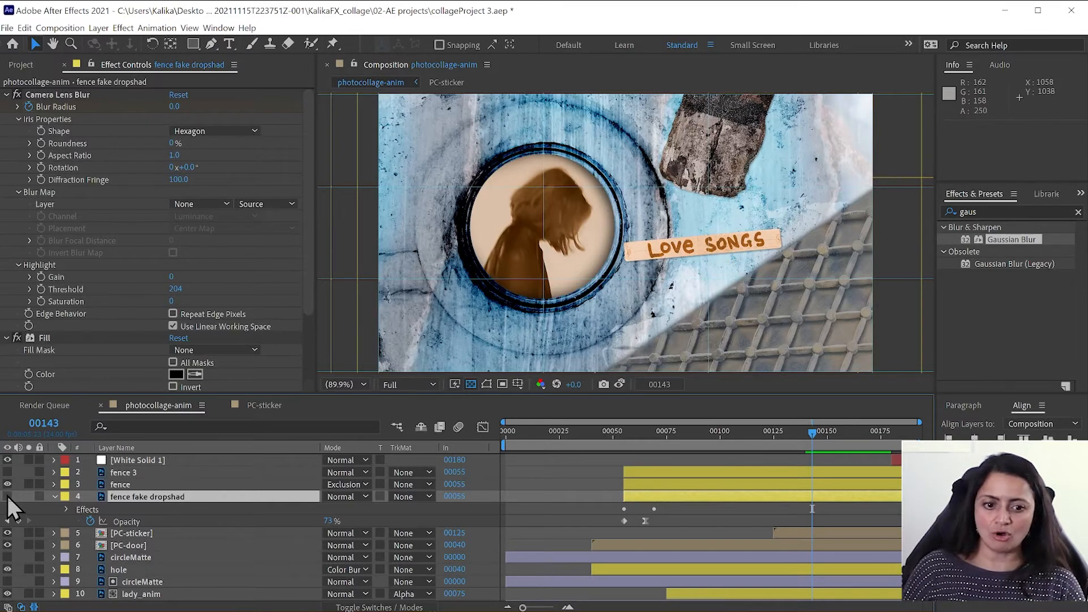
left_click(8, 497)
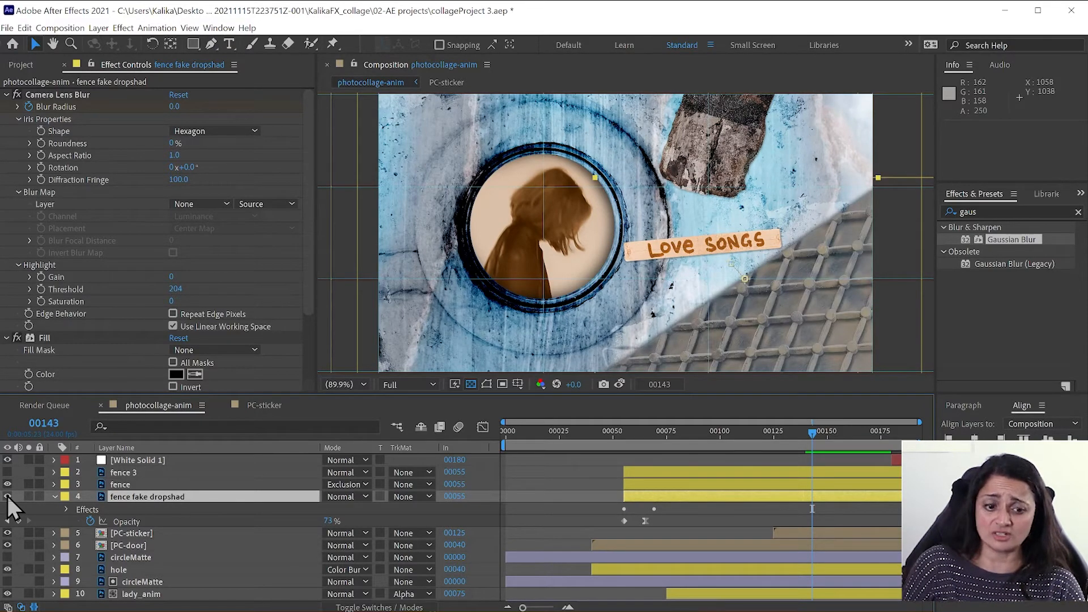
- Place the fence 3 layer directly above fence fake dropshad and rename it "fence dropshadow matte"
left_click(124, 475)
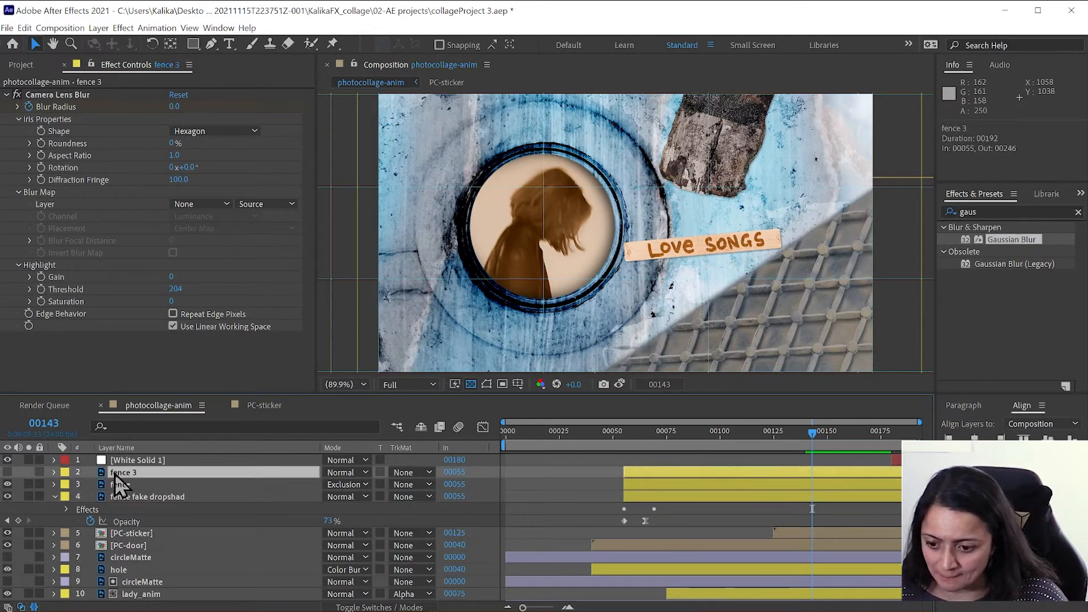
left_click_drag(116, 476, 115, 488)
key("Return")
left_click(121, 486)
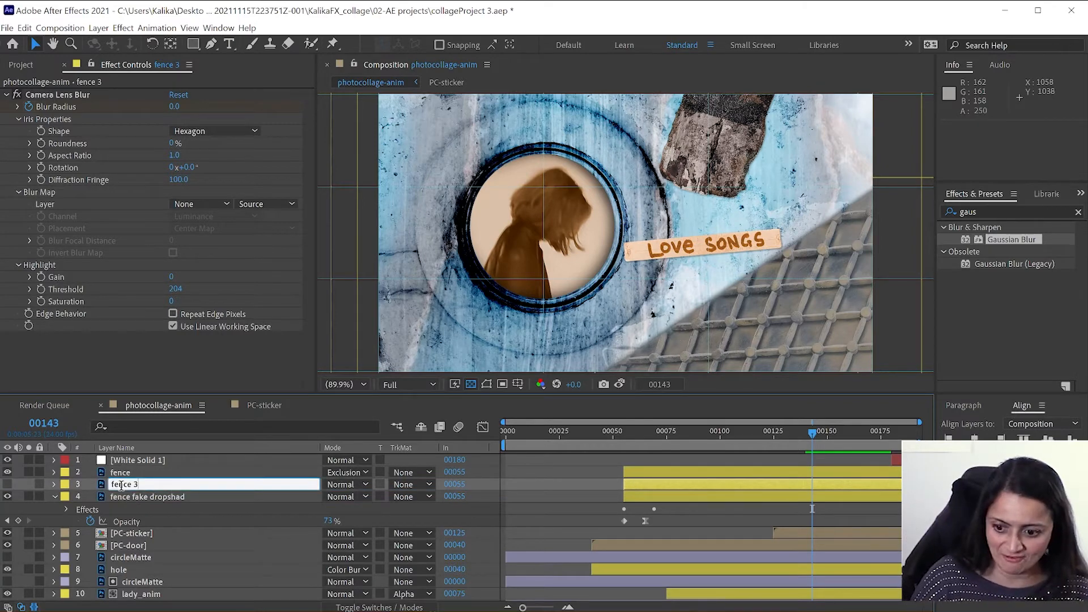
type("dropshado")
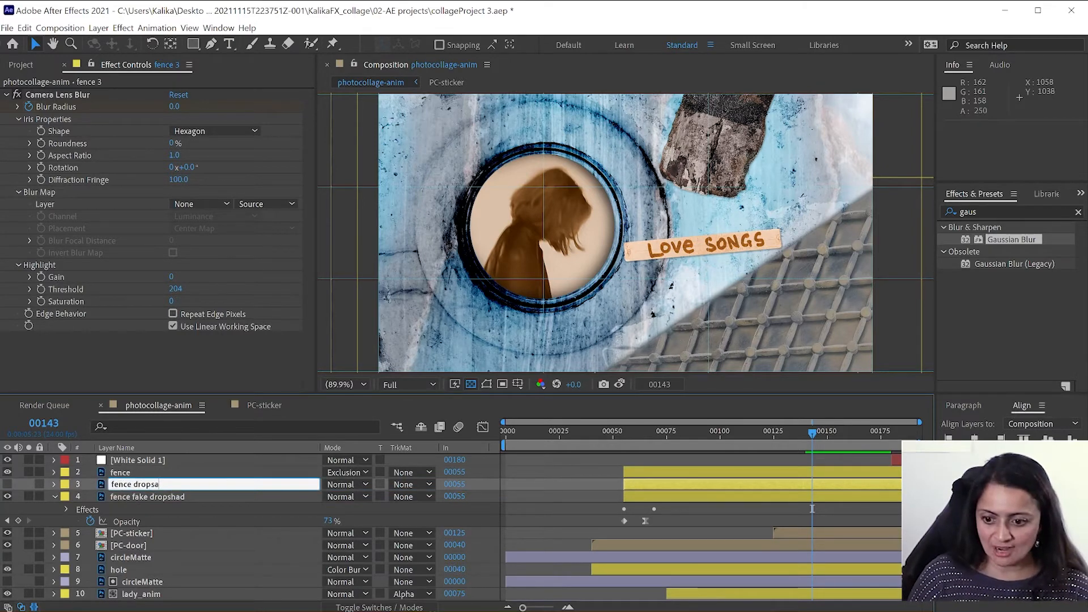
type("w")
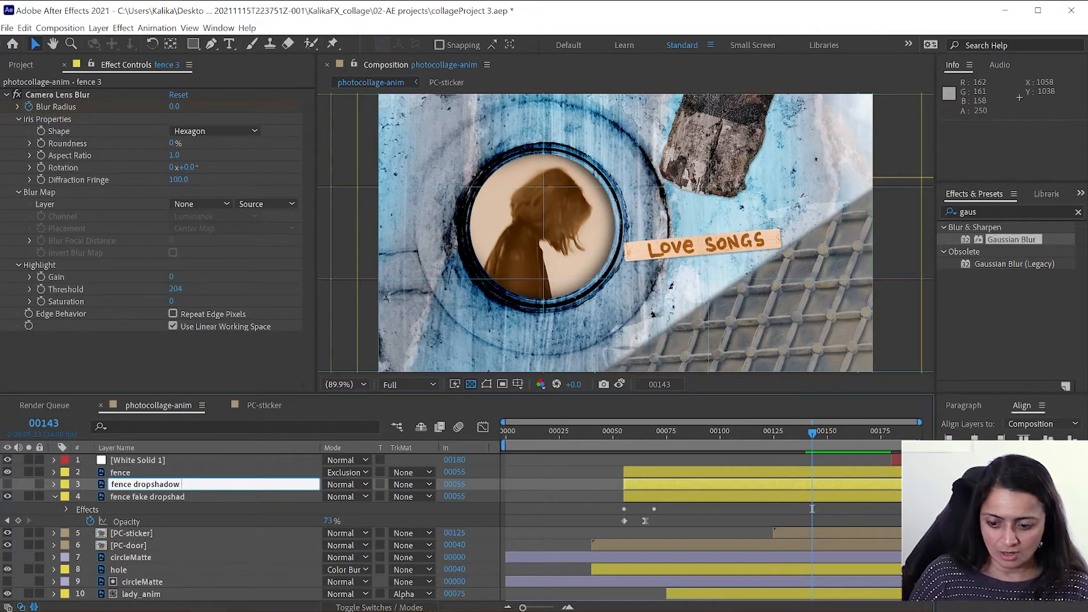
type(" matte")
key("Return")
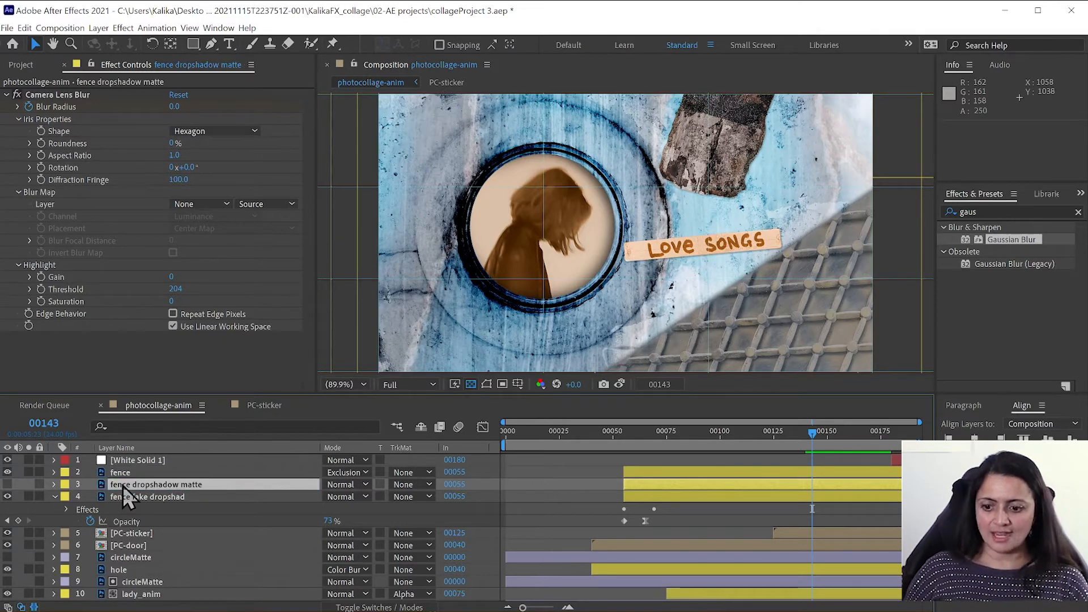
- Remove the Opacity keyframes from the fence dropshadow matte layer and set its Opacity to 100%
key("t")
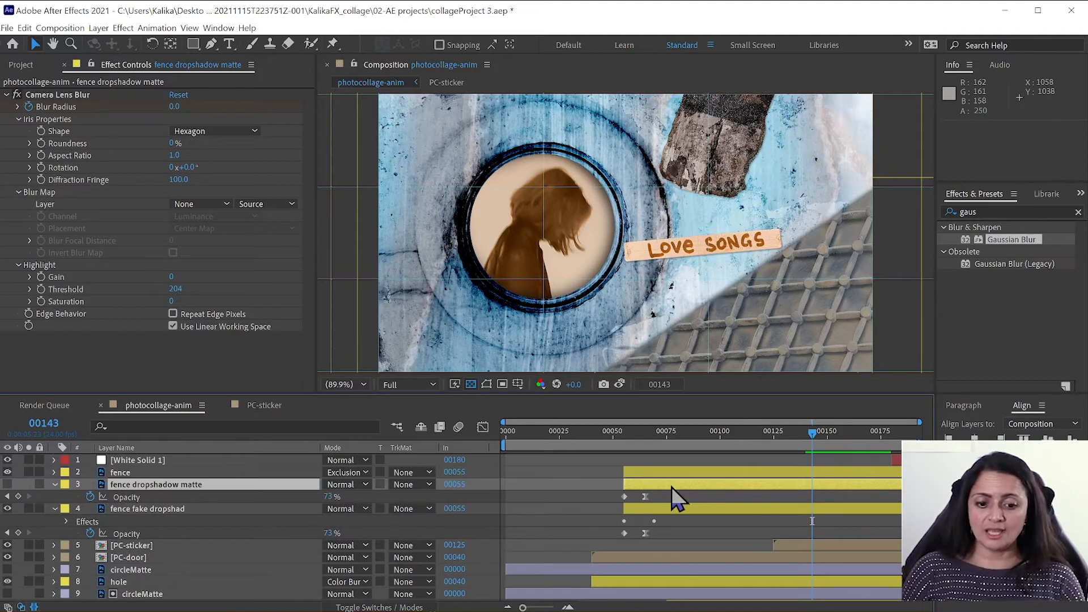
left_click(90, 496)
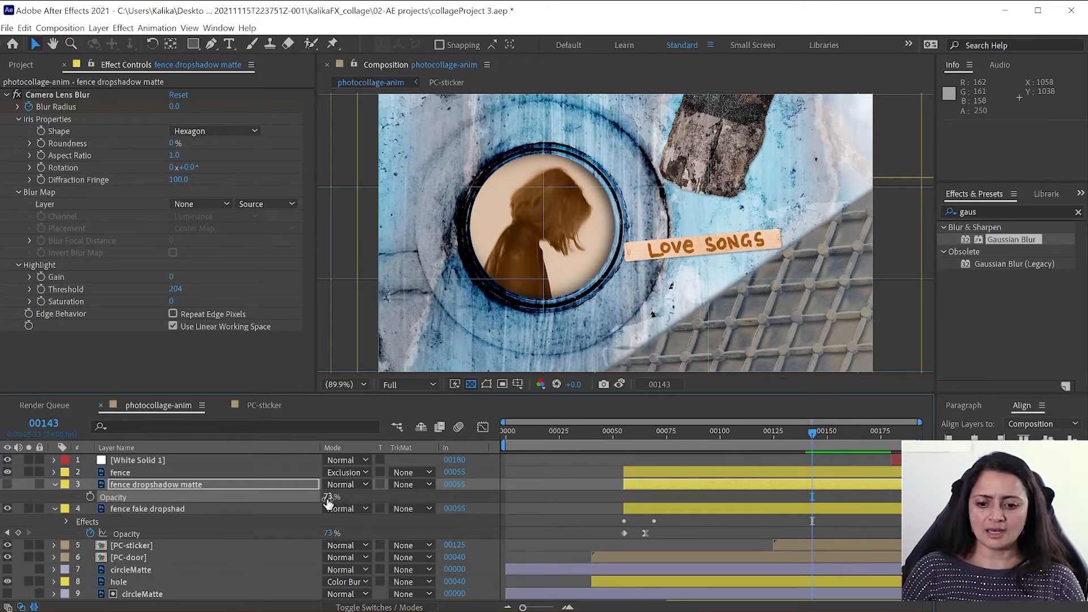
left_click_drag(328, 503, 503, 494)
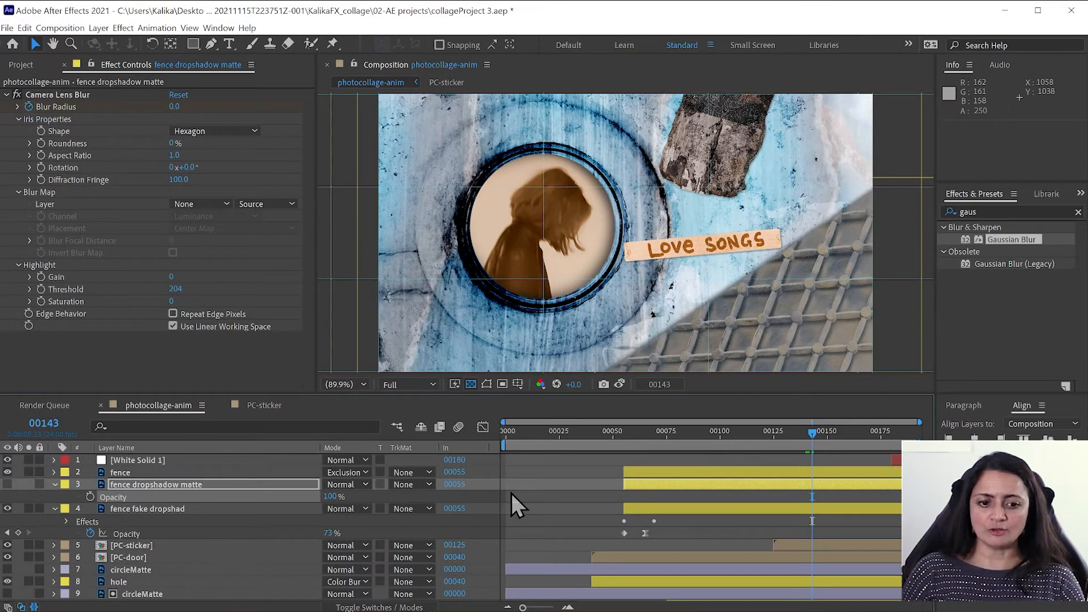
- Set the fence fake dropshad layer's track matte to Alpha Inverted from fence dropshadow matte, comparing it with Alpha Matte while soloed
left_click(164, 510)
left_click(27, 508)
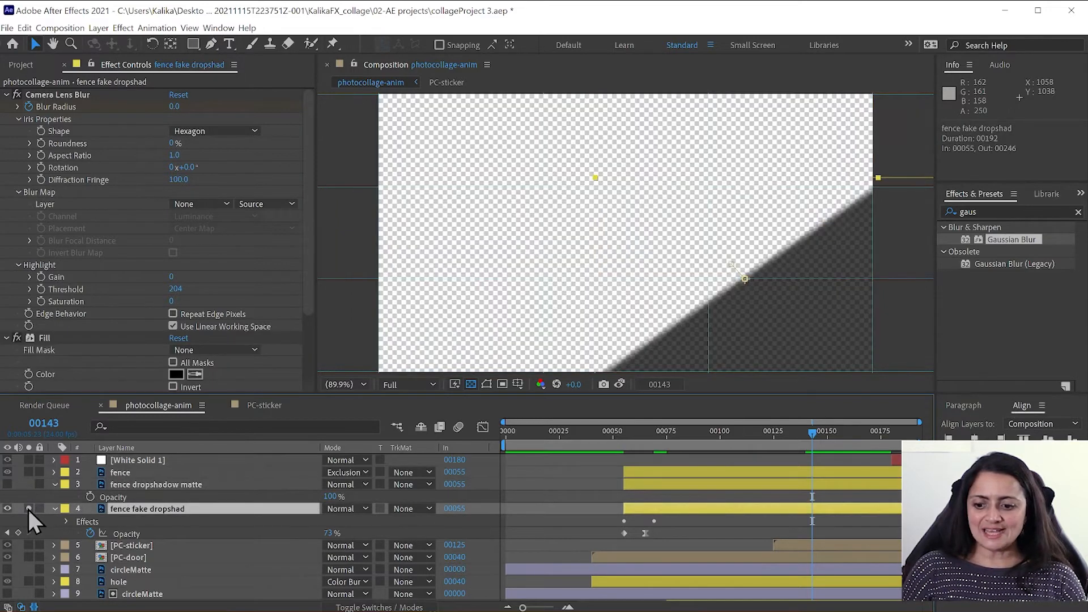
left_click(414, 508)
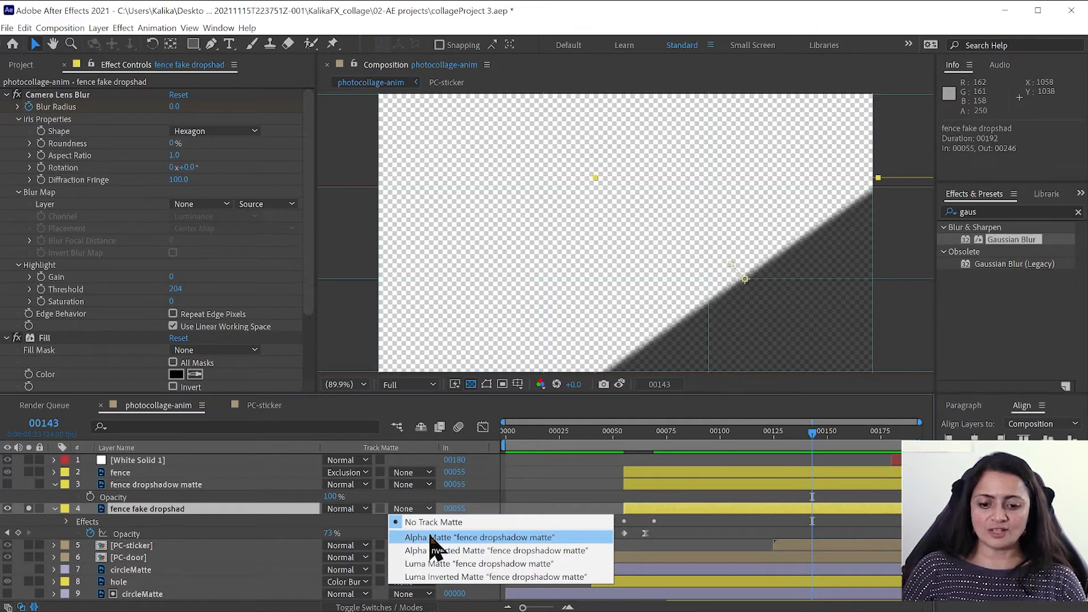
left_click(434, 538)
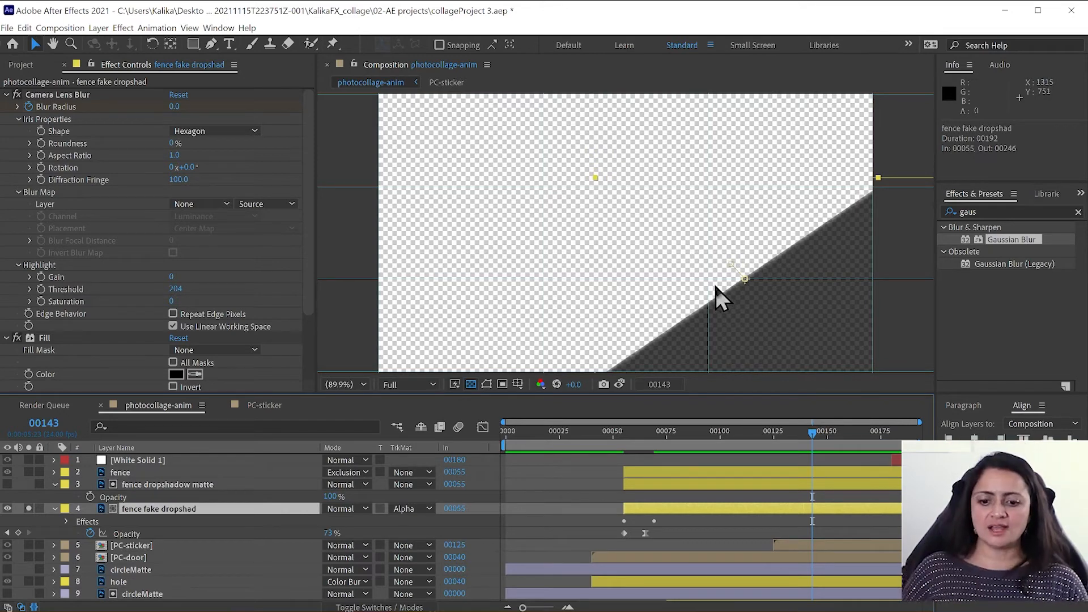
left_click(413, 509)
left_click(430, 550)
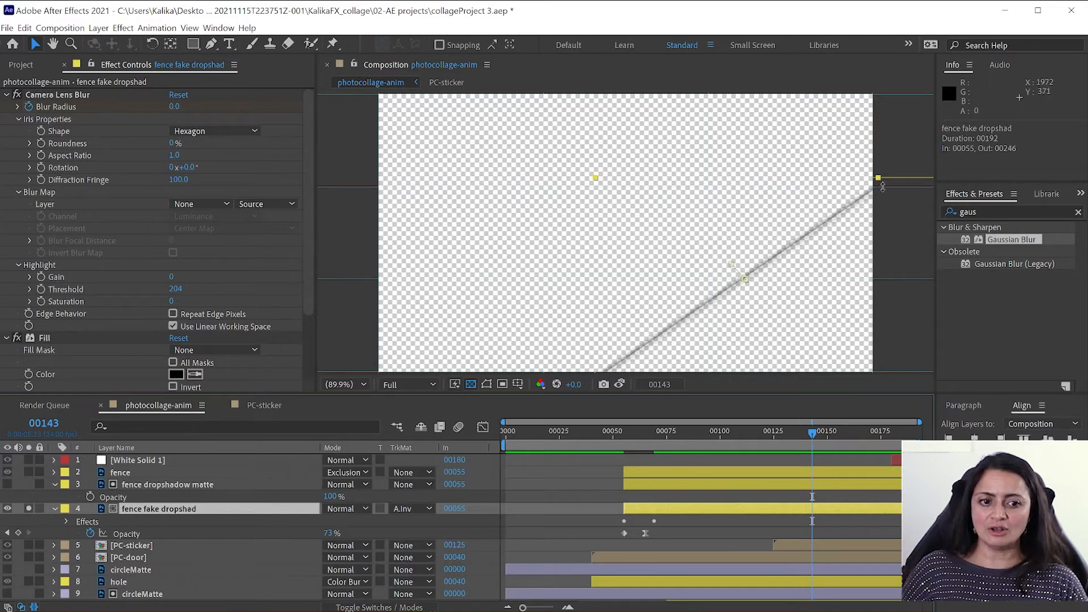
left_click(28, 508)
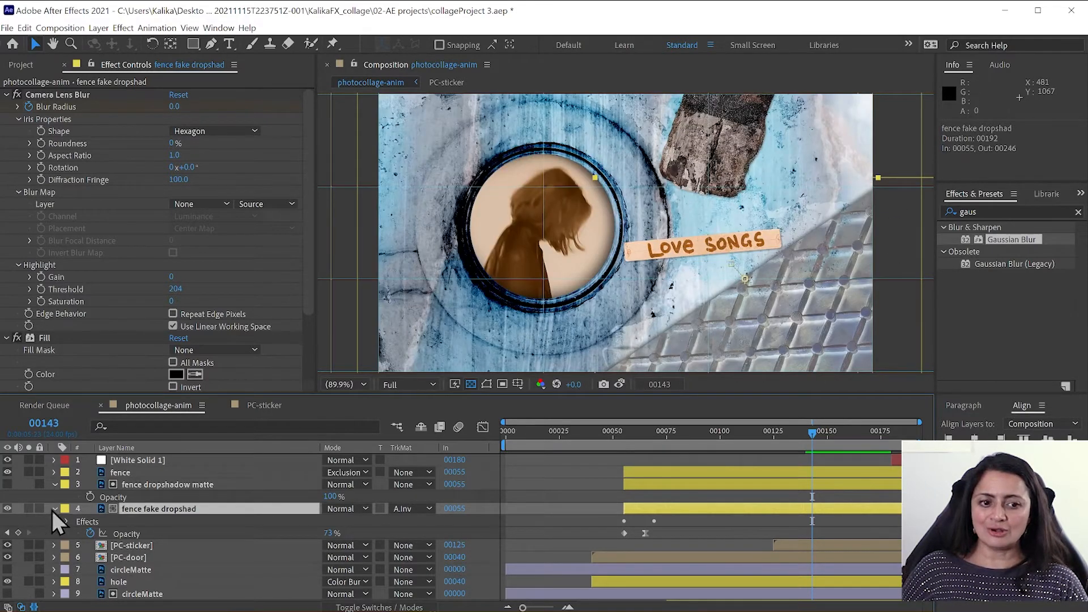
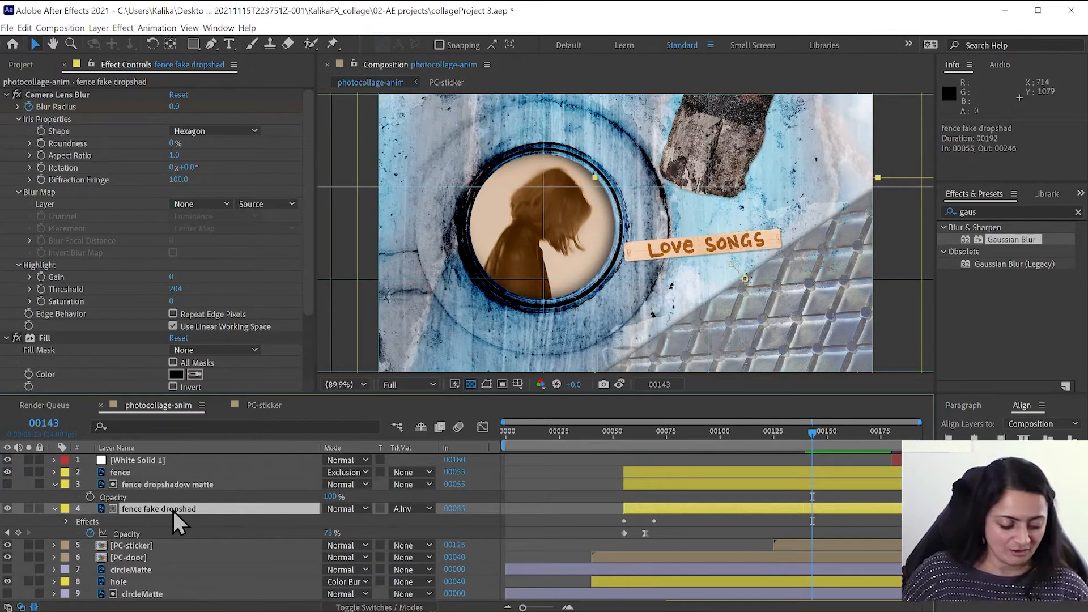
- Reveal the fence fake dropshad layer's keyframed properties and remove its Position and Scale animation
key("u")
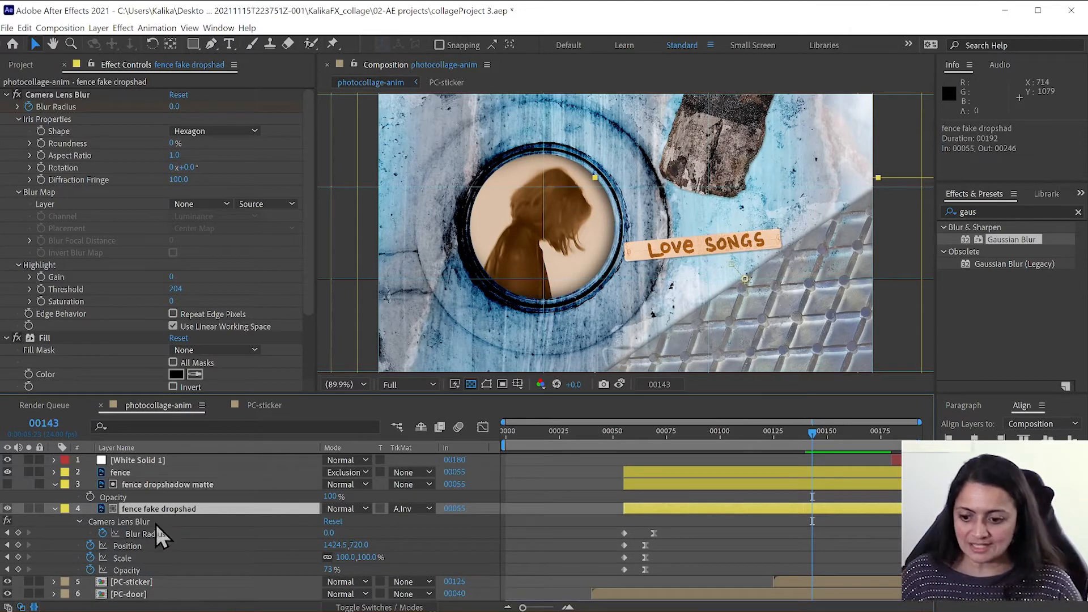
left_click(91, 545)
left_click(90, 558)
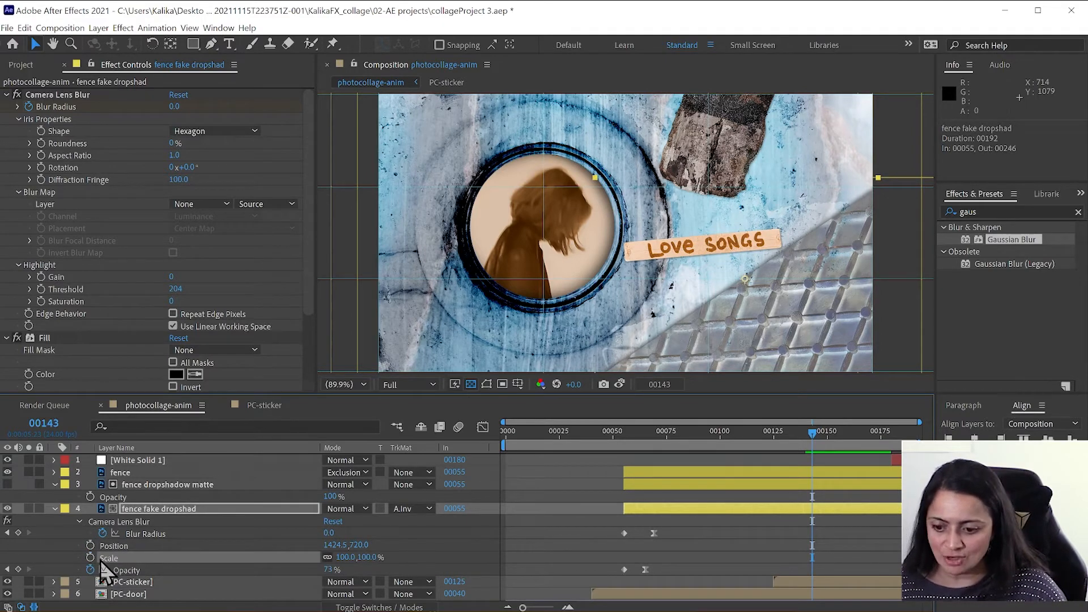
- Reveal the fence dropshadow matte layer's keyframed properties, remove its Position and Scale animation, and collapse the layer
left_click(137, 485)
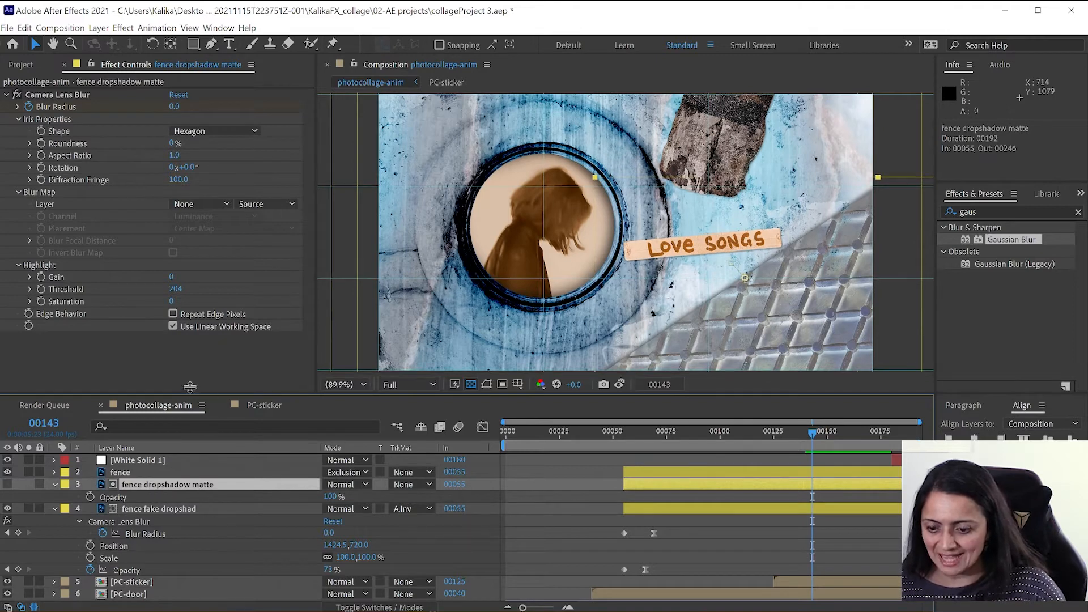
left_click_drag(195, 396, 195, 336)
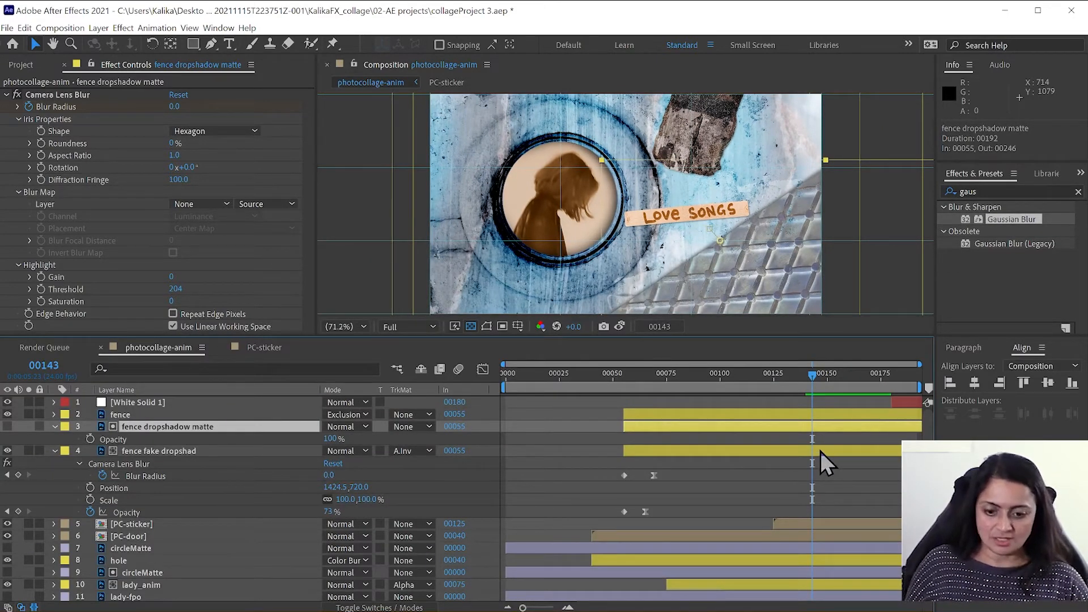
key("ctrl+v")
left_click(90, 464)
left_click(90, 476)
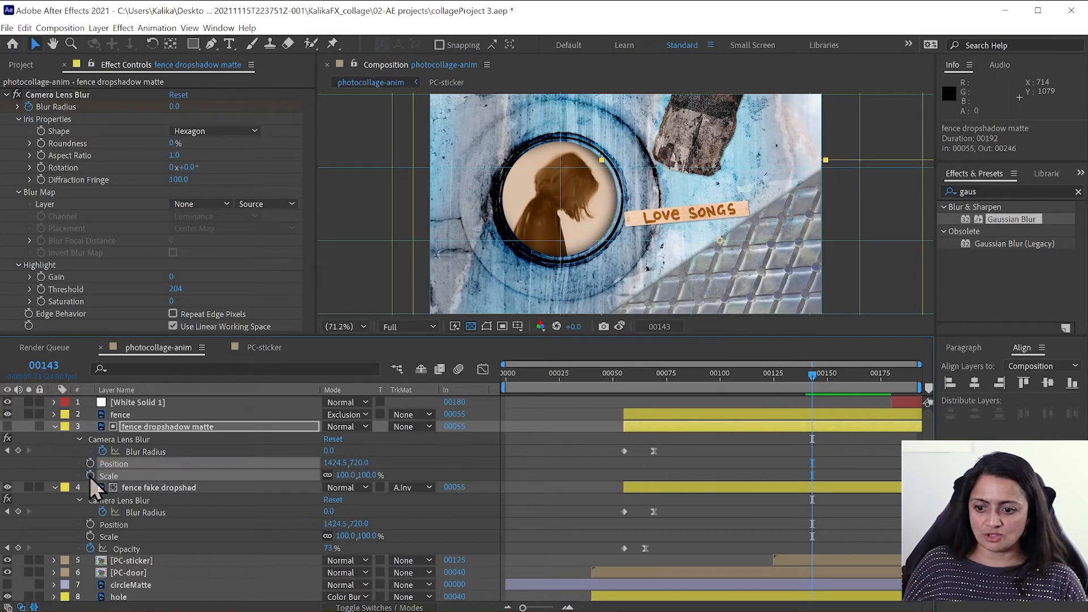
left_click(156, 427)
left_click(54, 426)
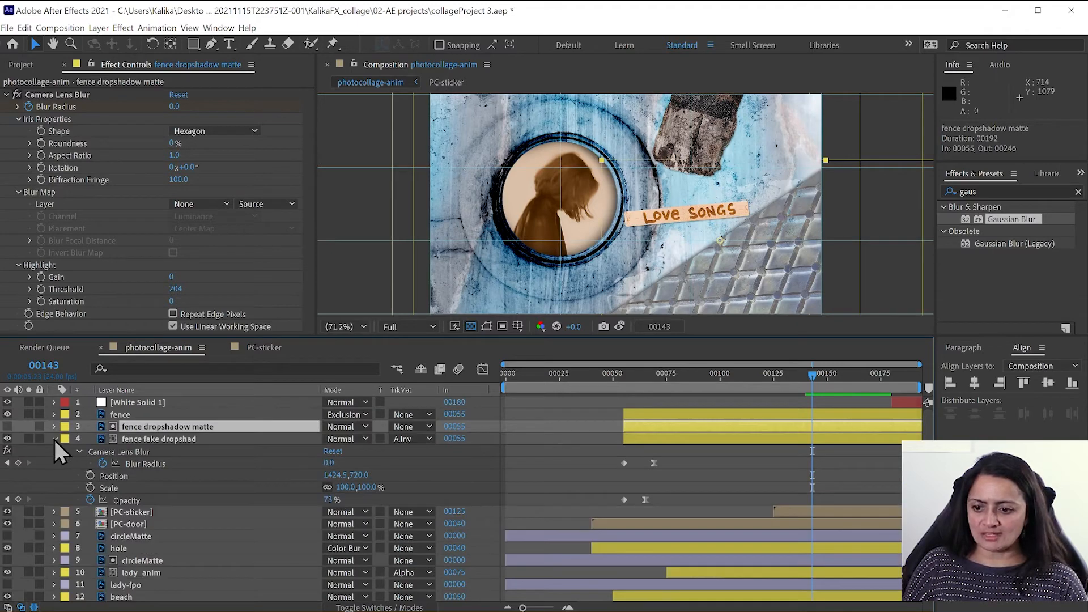
- Show the Parent & Link column and parent the fence dropshadow matte and fence fake dropshad layers to the fence layer
left_click(54, 439)
left_click(140, 440, "shift")
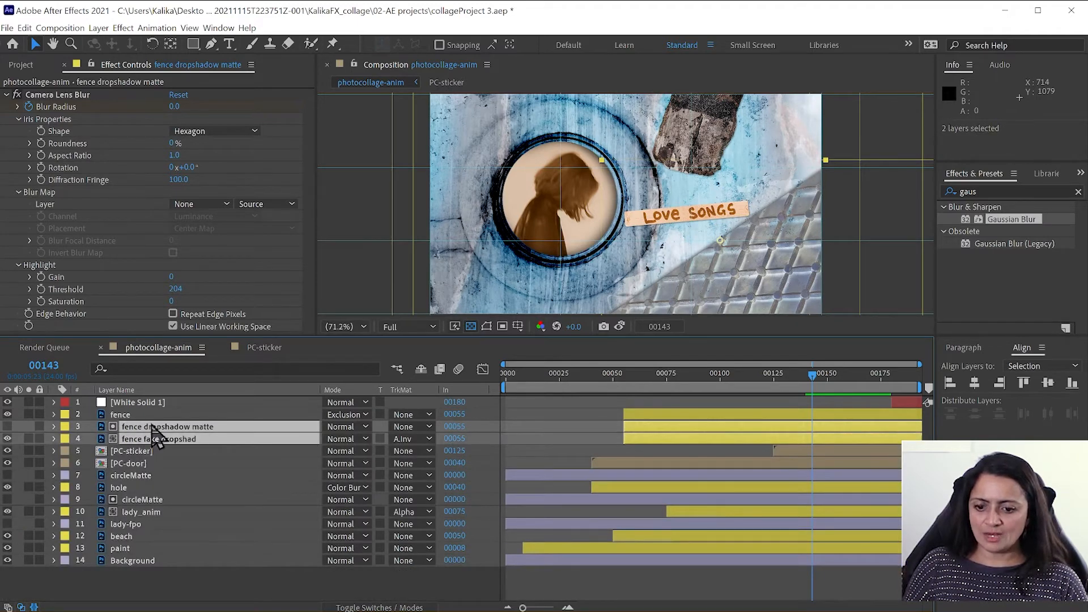
right_click(451, 390)
mouse_move(468, 425)
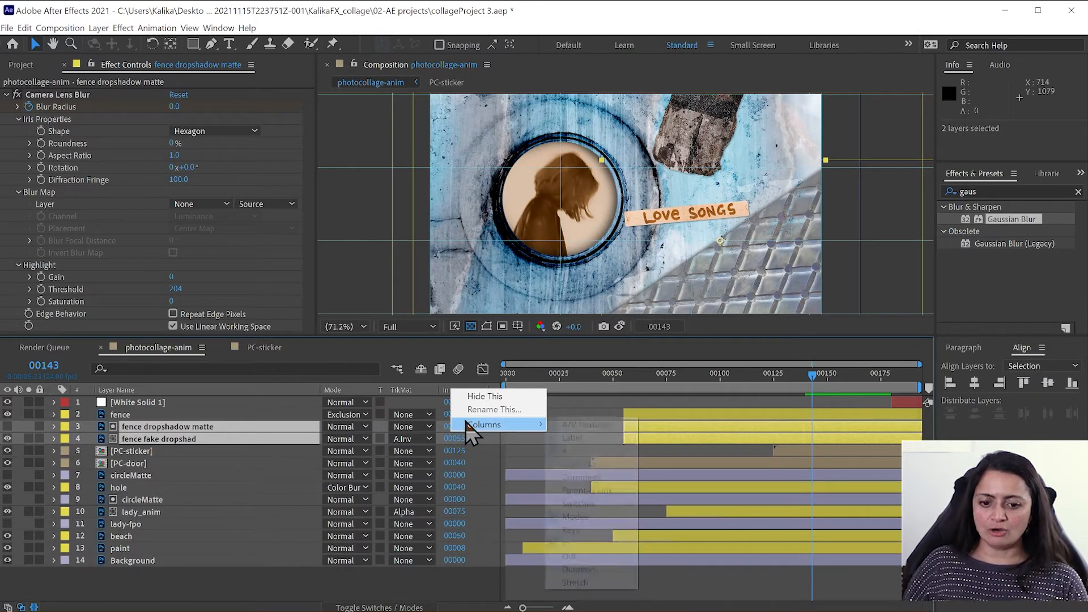
left_click(617, 491)
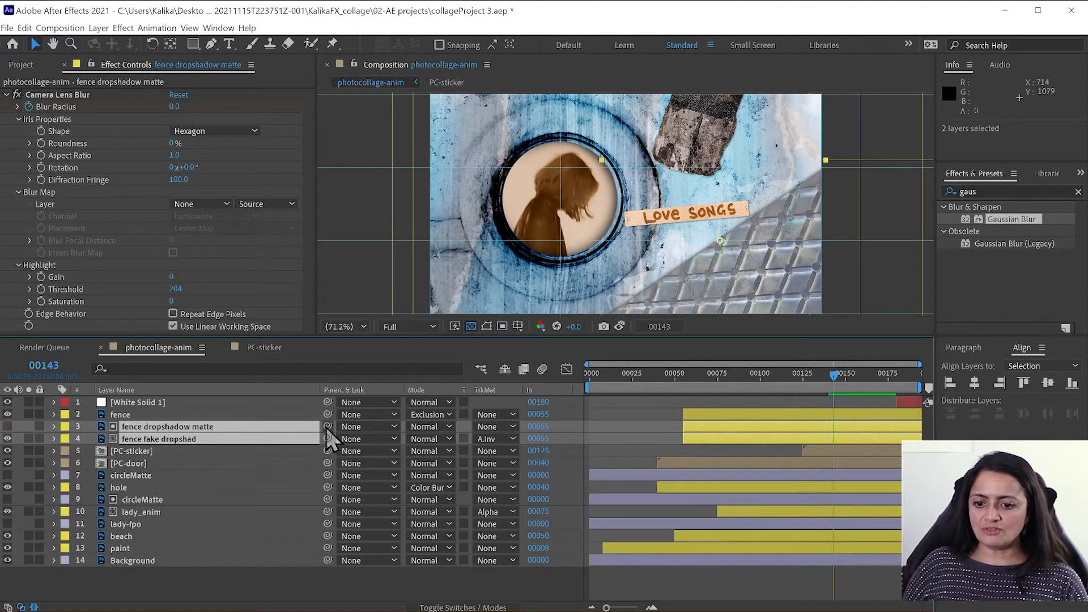
left_click_drag(328, 427, 280, 420)
left_click(275, 413)
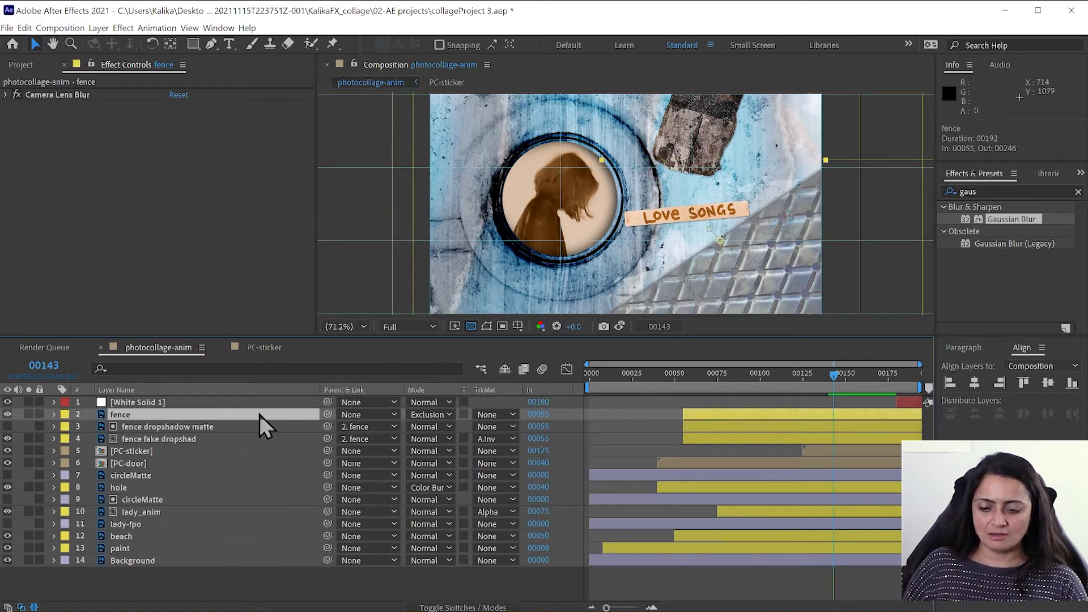
- Reveal the keyframed properties of fence dropshadow matte and fence fake dropshad, collapsing the latter's Camera Lens Blur
left_click(192, 426)
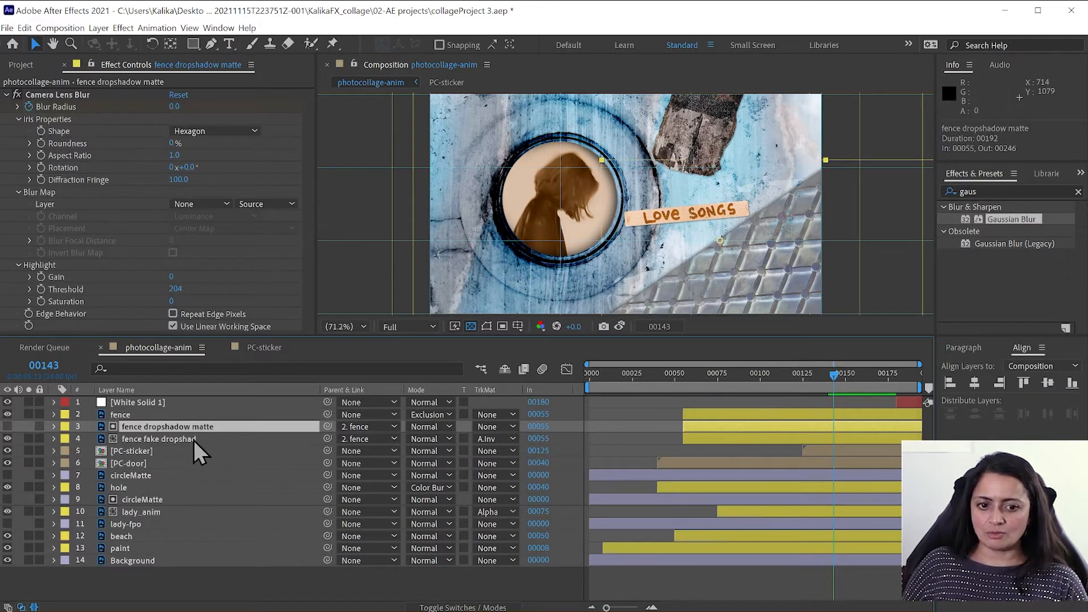
left_click(193, 441)
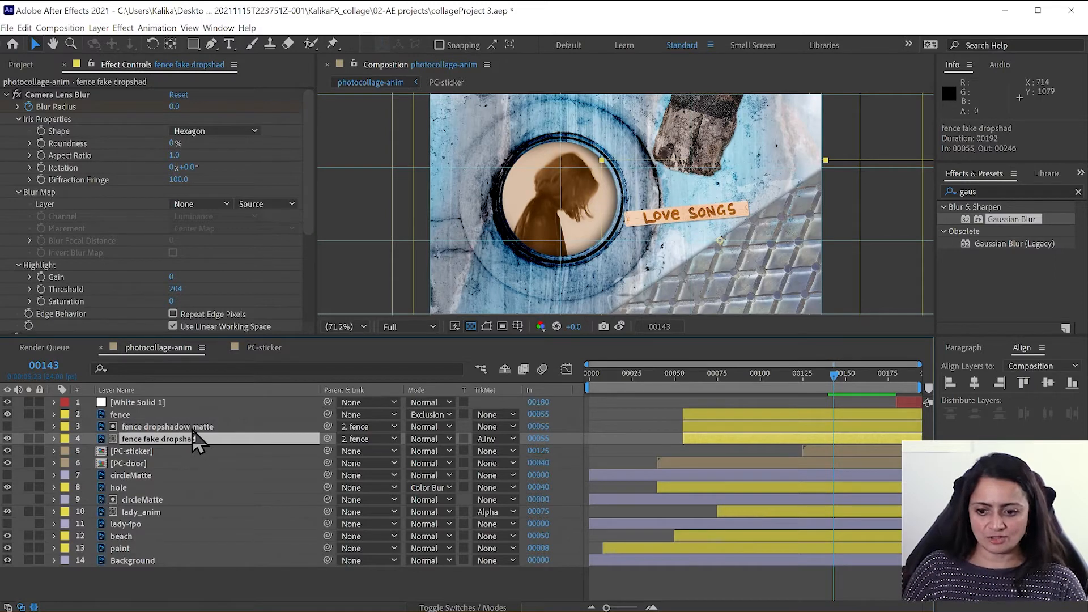
key("ctrl+shift+Up")
key("u")
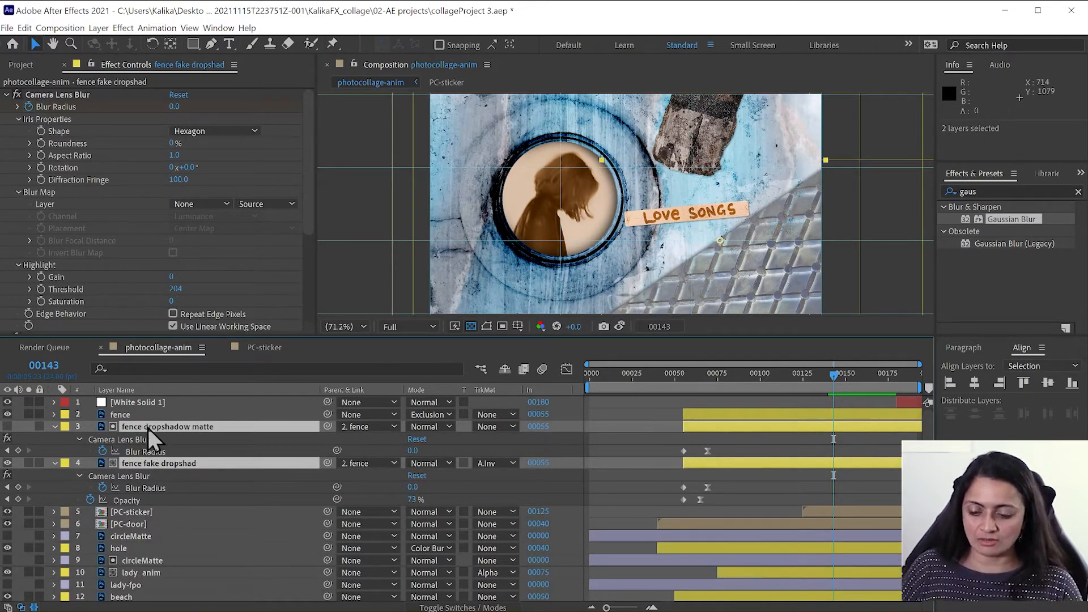
left_click(78, 477)
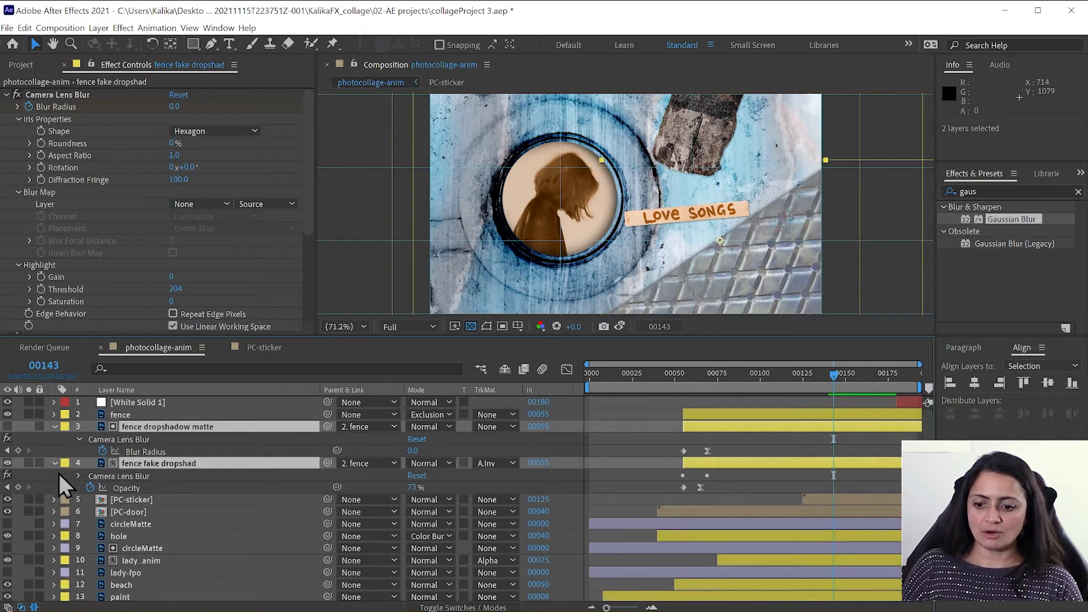
left_click(59, 474)
left_click(149, 463)
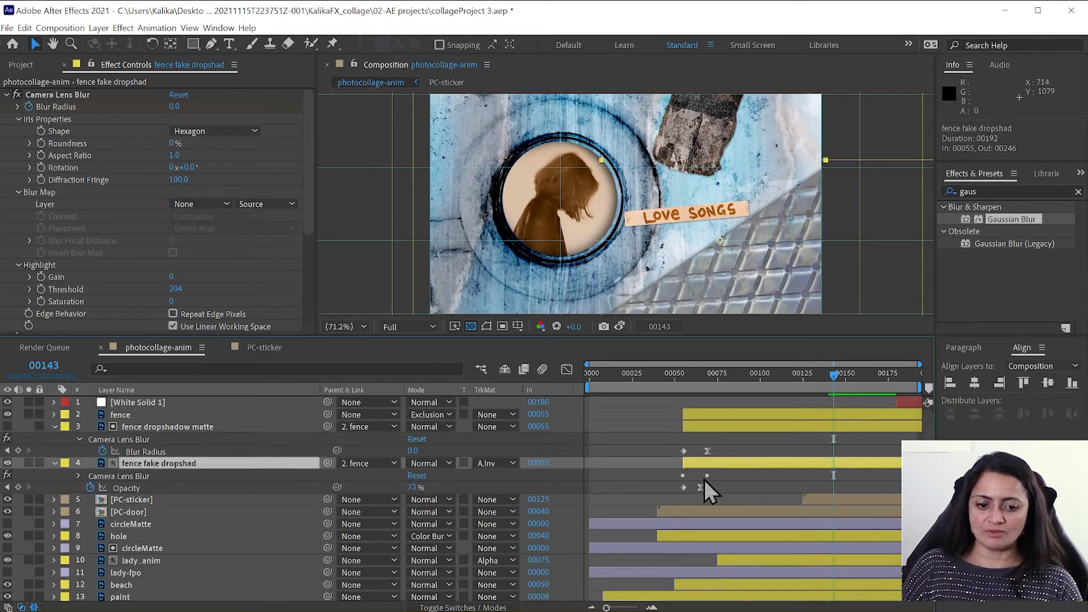
- At frame 83, nudge the fence fake dropshad layer up and to the left to Position 578.5, 390
left_click(731, 378)
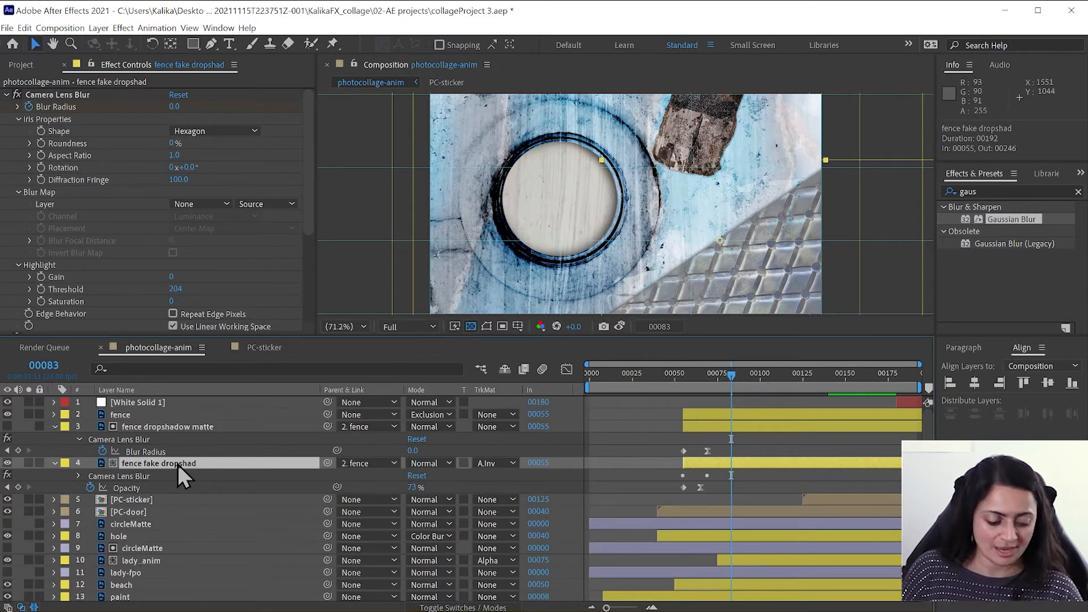
key("Return")
key("Left")
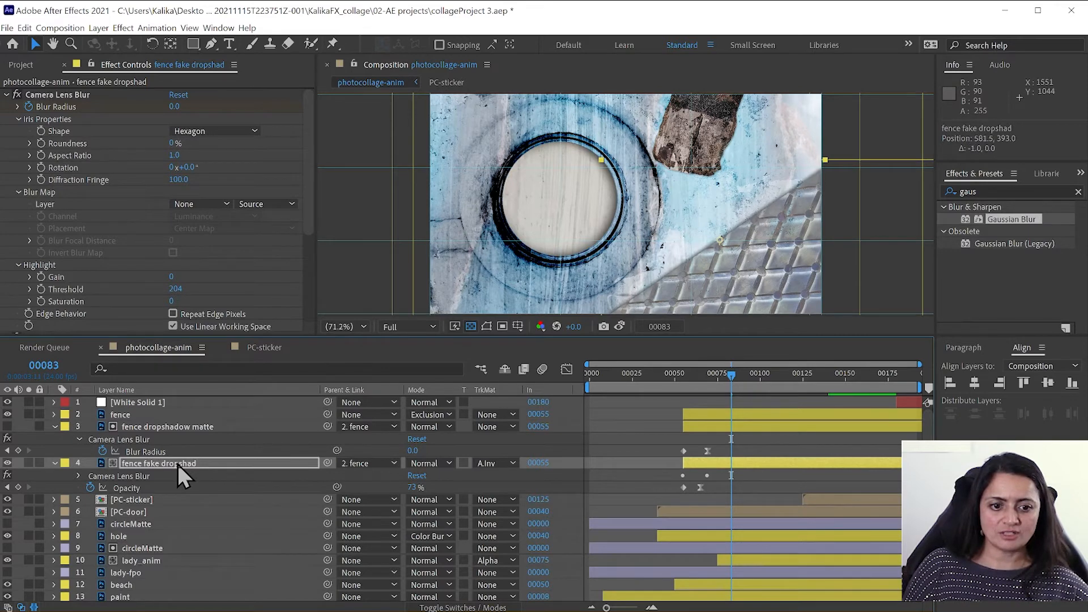
key("Up")
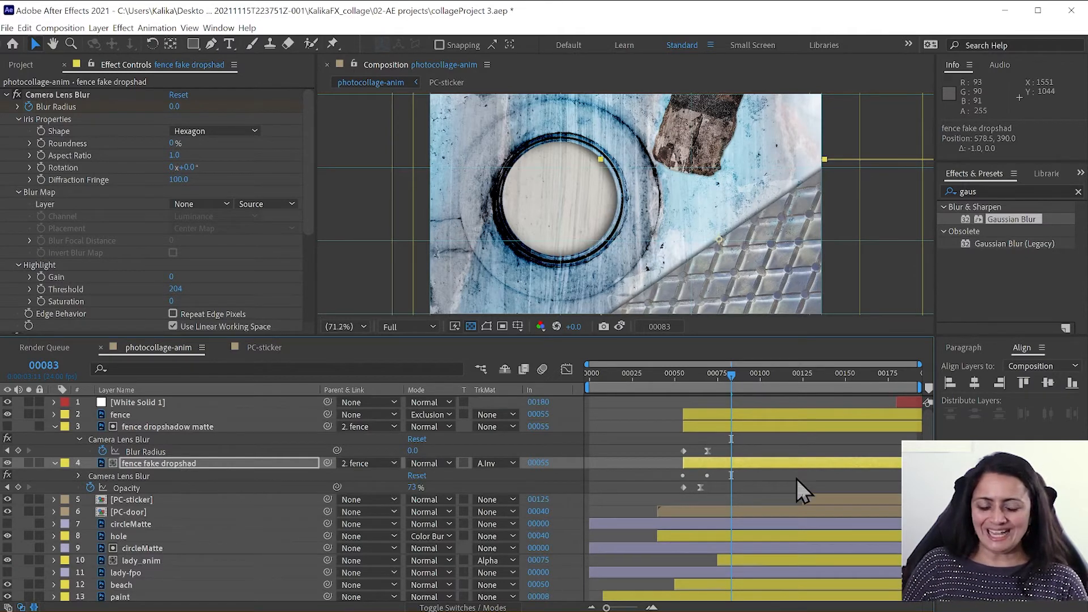
- Set the fence fake dropshad layer's Opacity keyframe at frame 65 to 40%
mouse_move(702, 492)
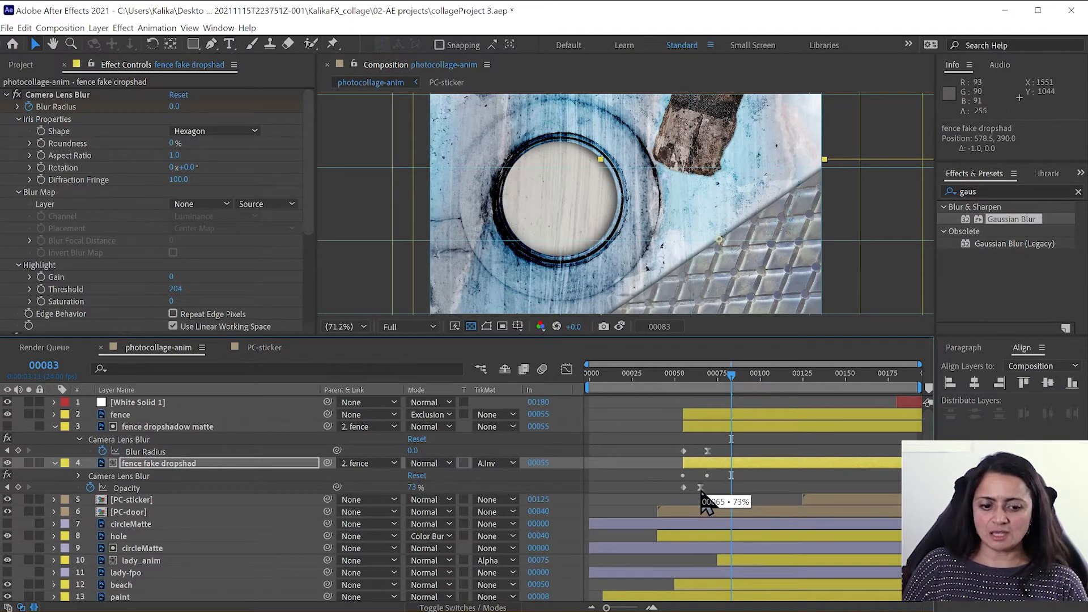
double_click(702, 491)
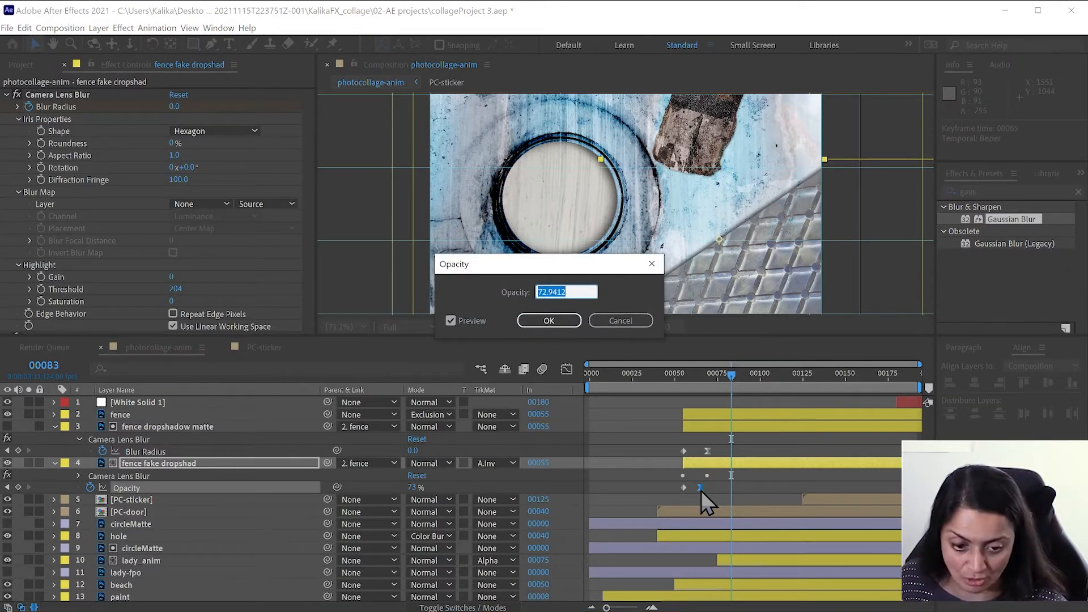
type("40")
key("Return")
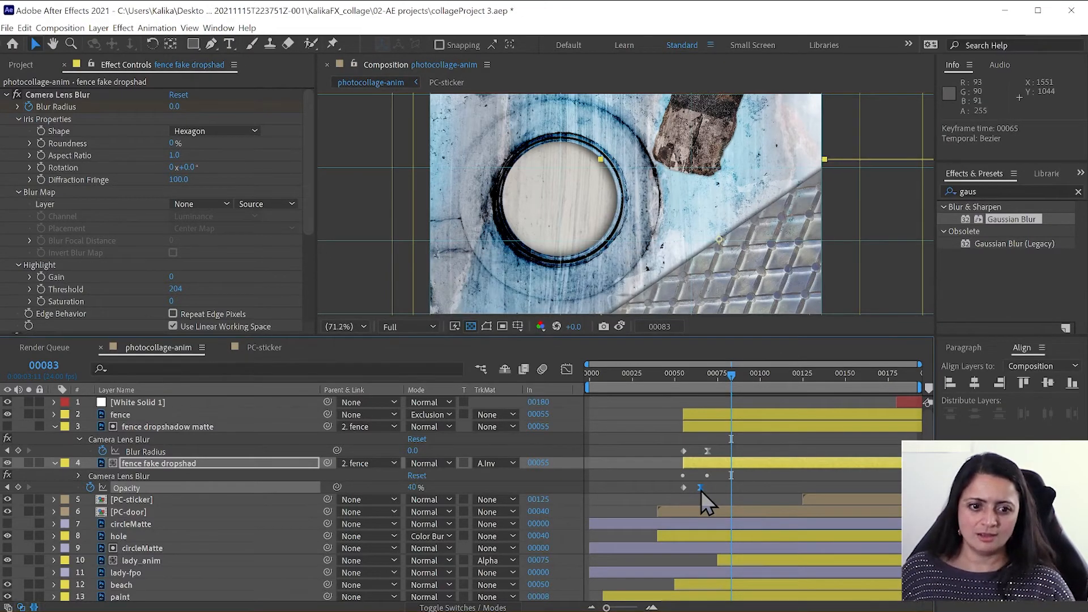
- Set the fence fake dropshad layer's Opacity keyframe at frame 65 to 50%
mouse_move(702, 491)
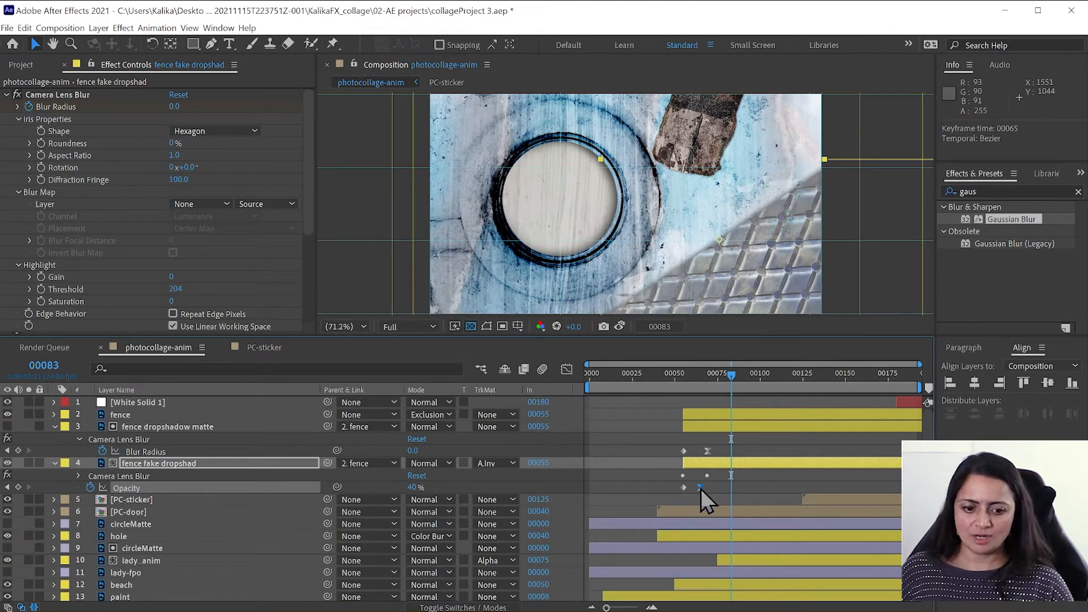
double_click(701, 489)
key("Return")
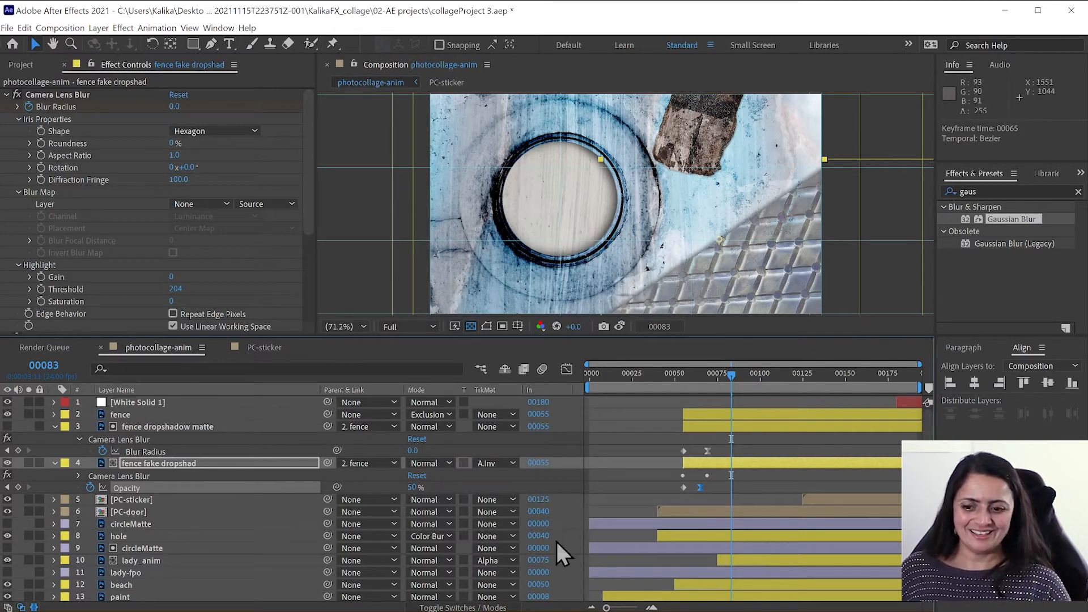
- Reveal the fence layer's keyframed properties and examine its Position and Scale keyframes
left_click(158, 428)
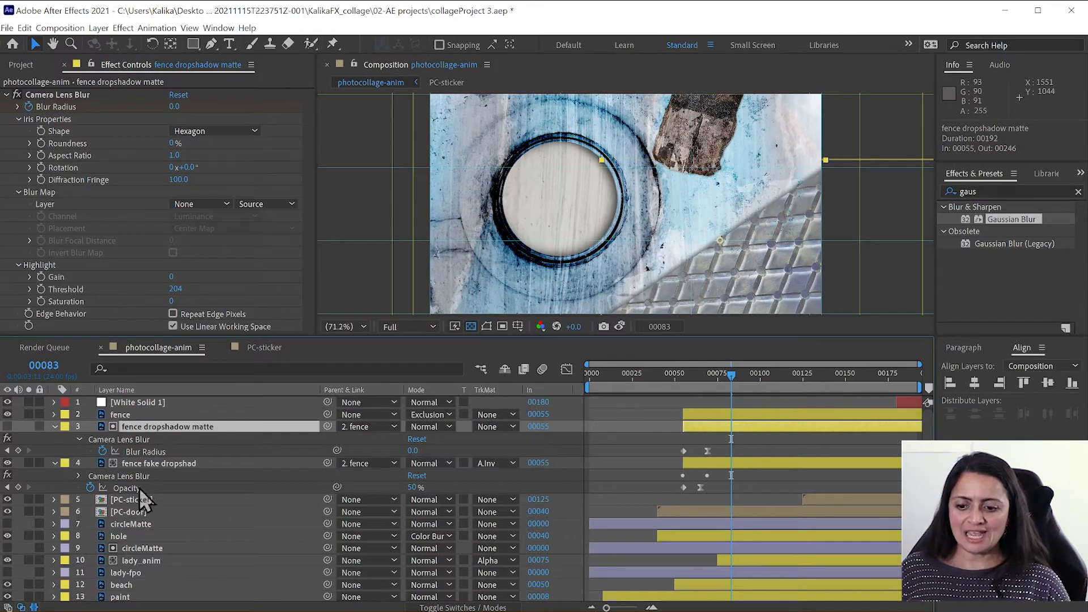
left_click(127, 414)
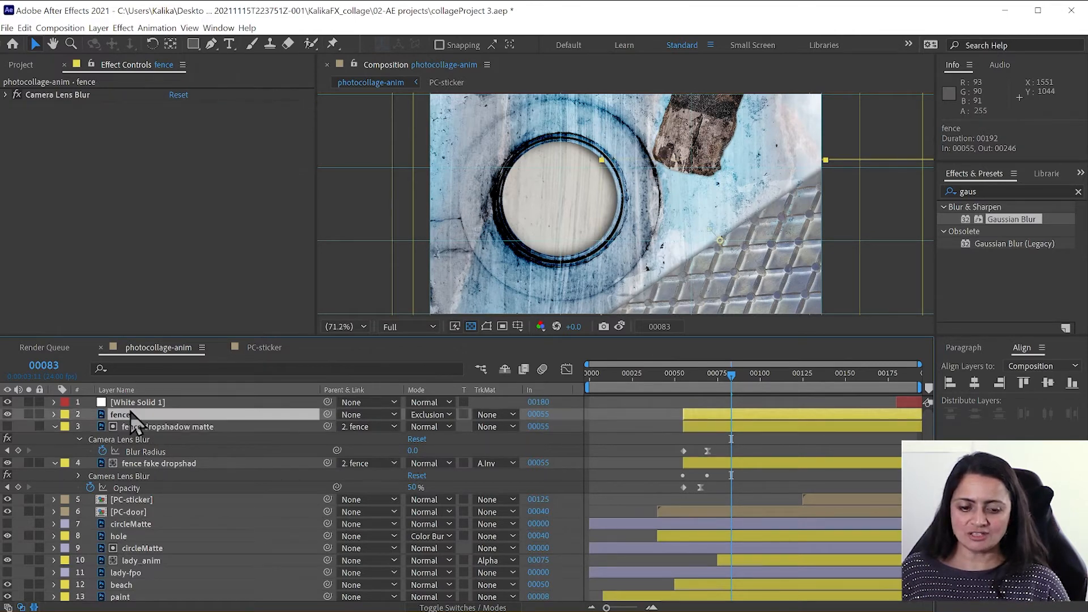
key("u")
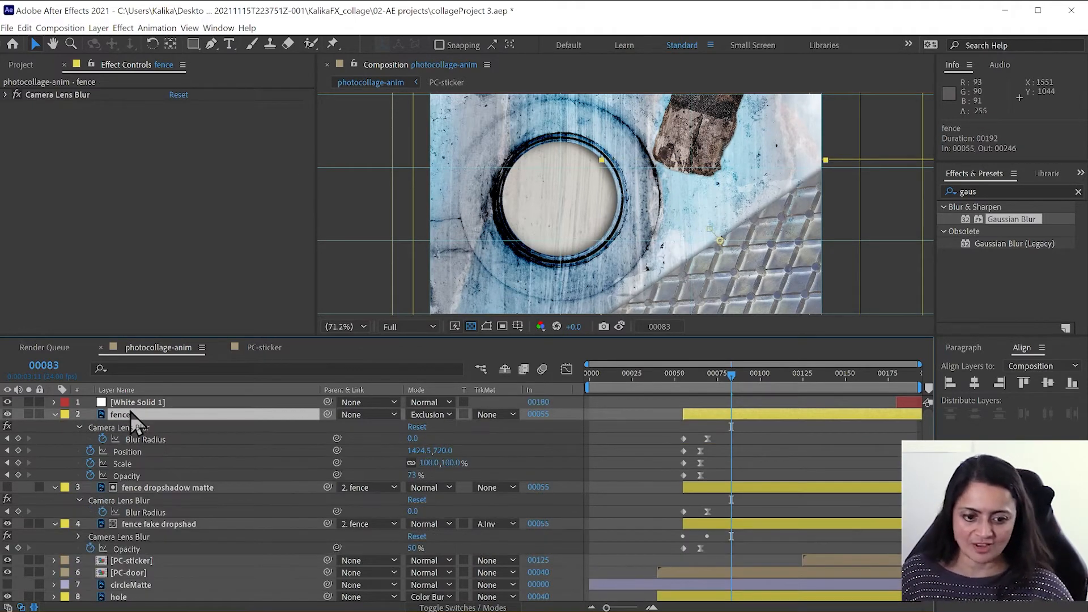
left_click_drag(712, 448, 670, 453)
left_click(709, 448)
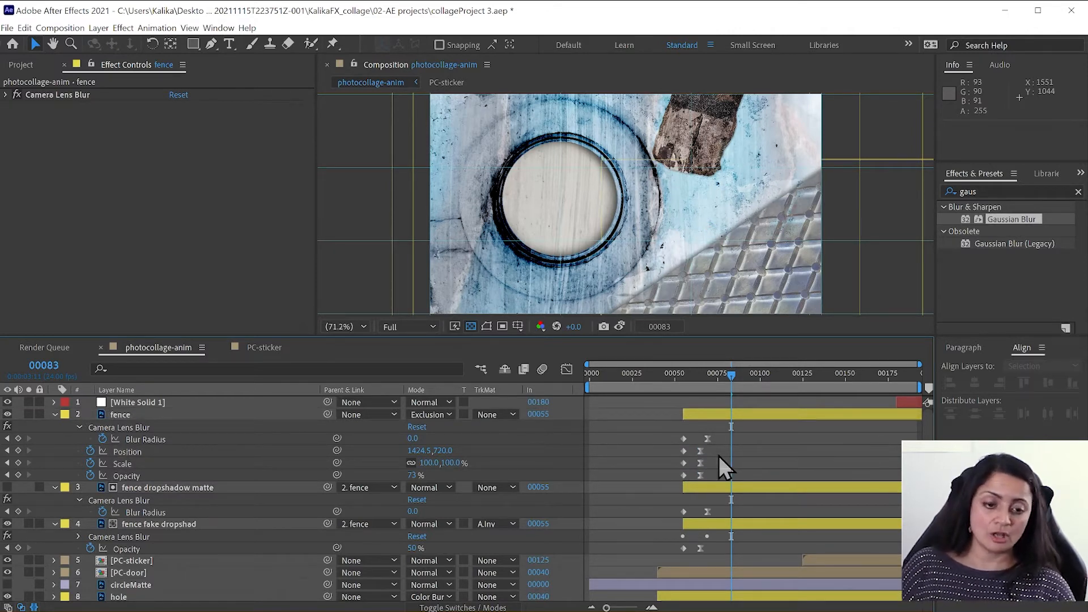
- Collapse the fence, fence dropshadow matte and fence fake dropshad layers and give all three the Cyan label colour
left_click(139, 414)
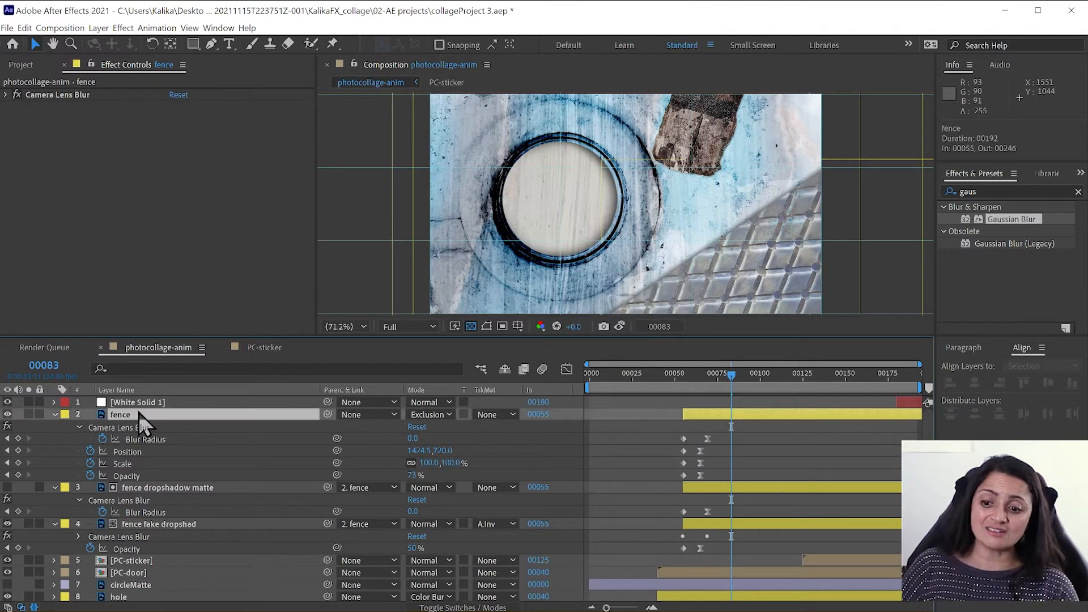
left_click(149, 524, "shift")
left_click(54, 415)
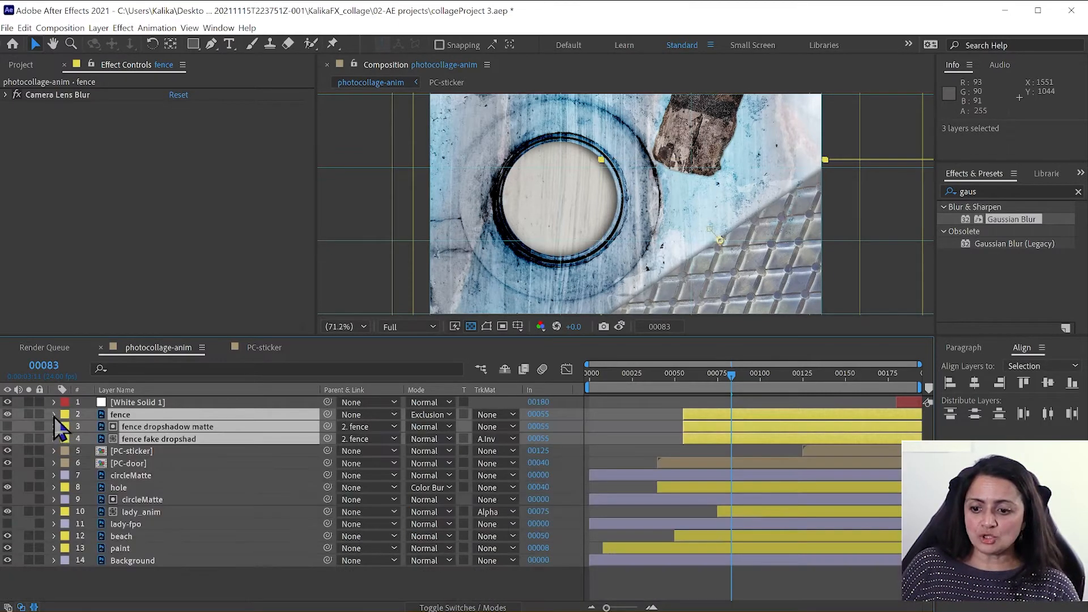
left_click(64, 415)
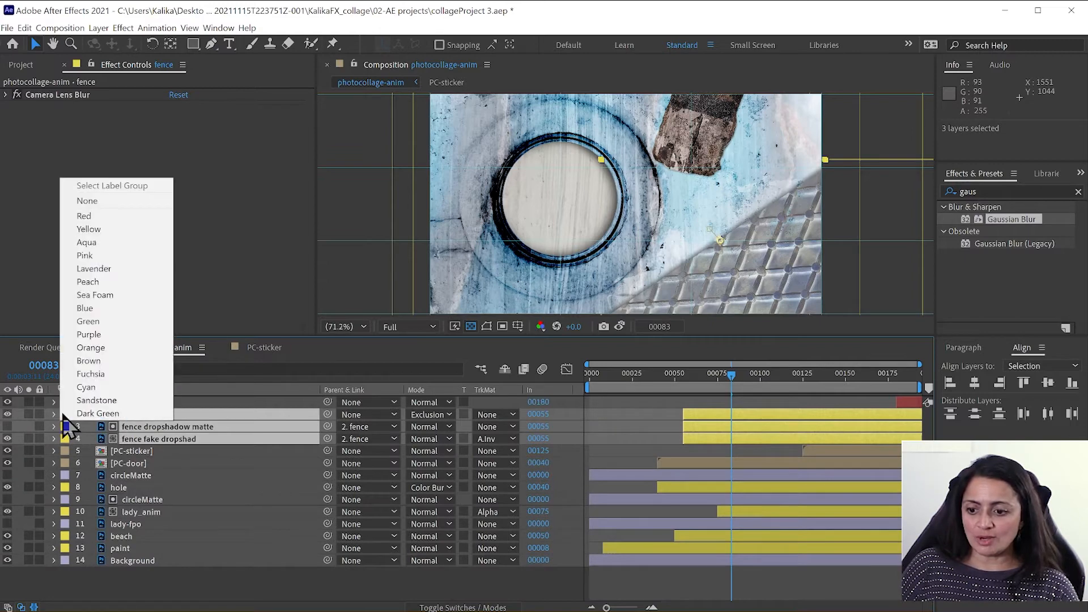
left_click(86, 388)
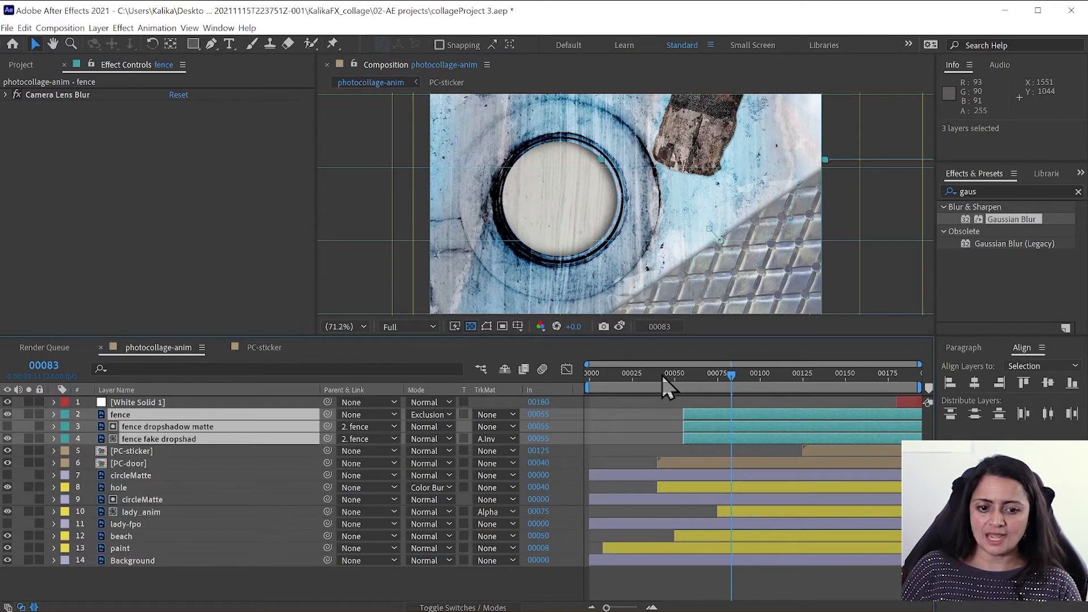
- Scrub through the animation to frame 129 and reveal the lady_anim layer's keyframed properties
left_click_drag(662, 376, 814, 409)
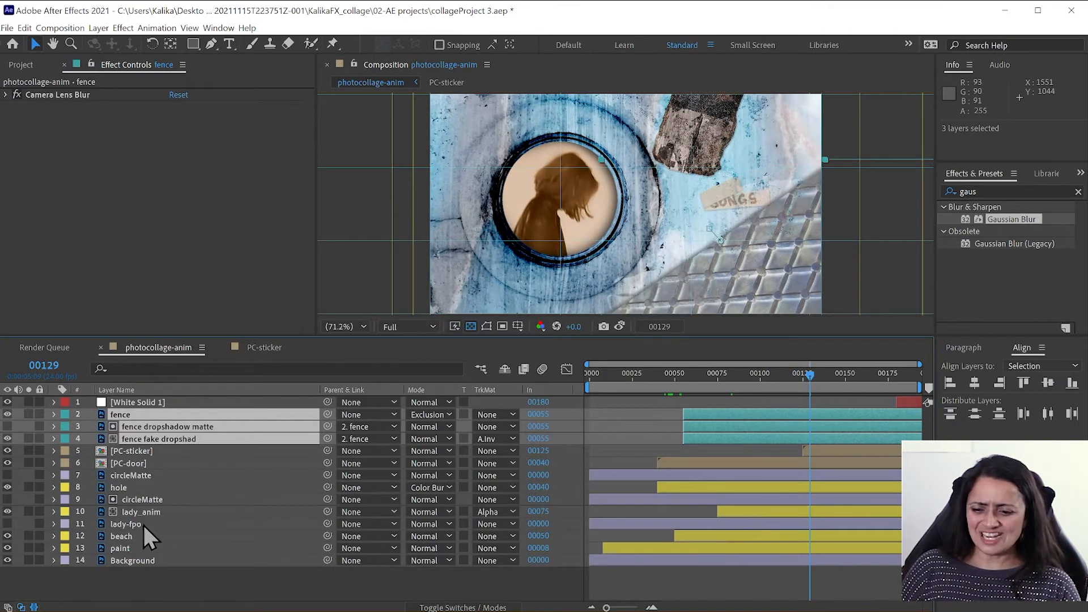
left_click(144, 524)
left_click(150, 515)
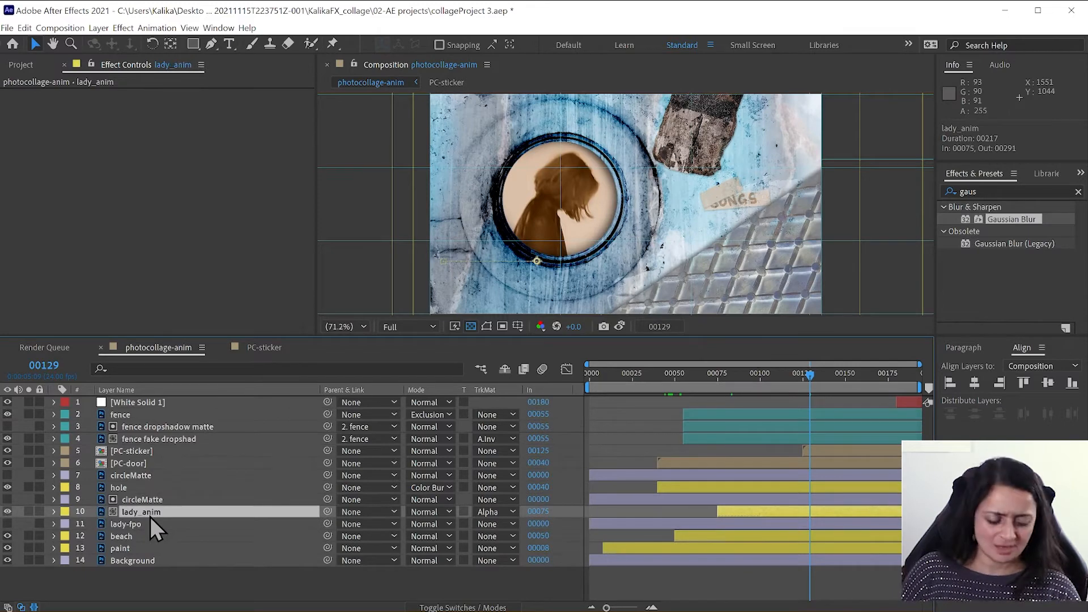
key("u")
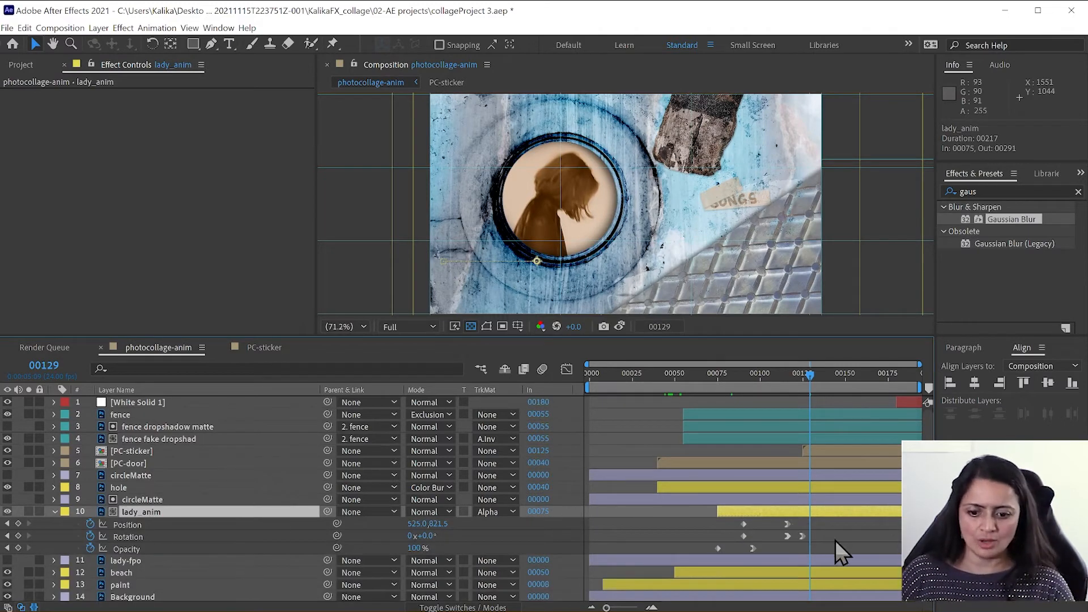
- Set the lady_anim layer's Rotation keyframe at frame 116 to 3° and move its first Rotation keyframe to frame 103
double_click(788, 536)
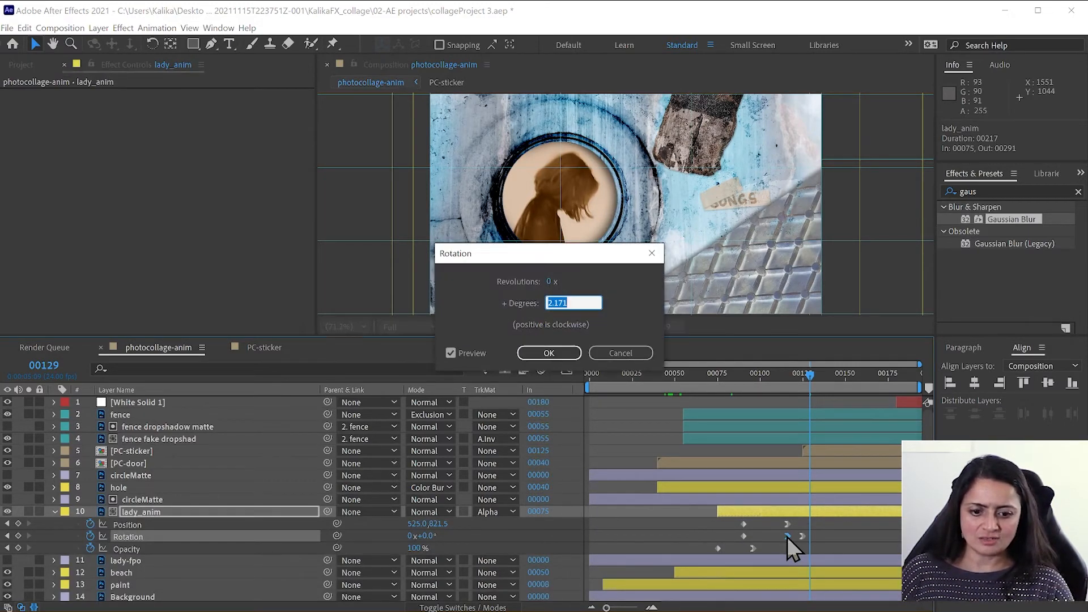
type("3")
key("Return")
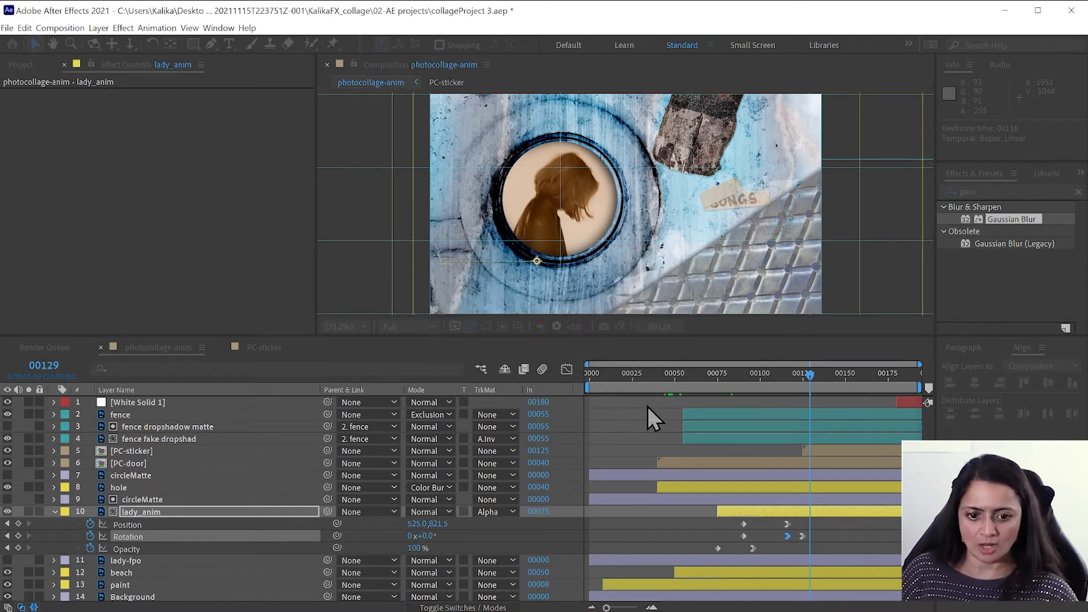
left_click_drag(743, 537, 766, 539)
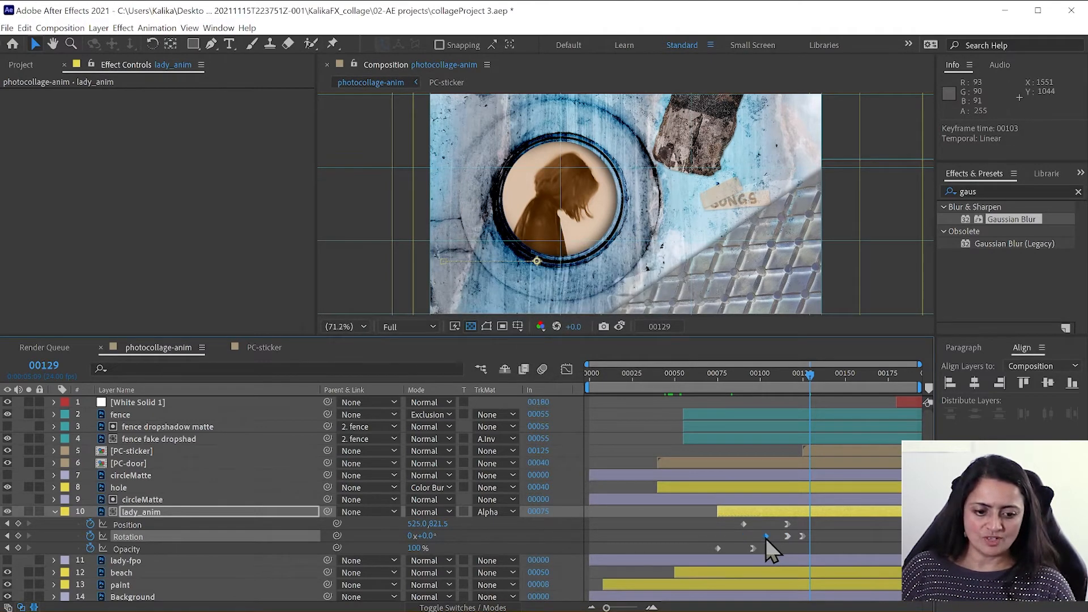
- Solo the lady_anim layer and preview its animation from frame 75
left_click(717, 378)
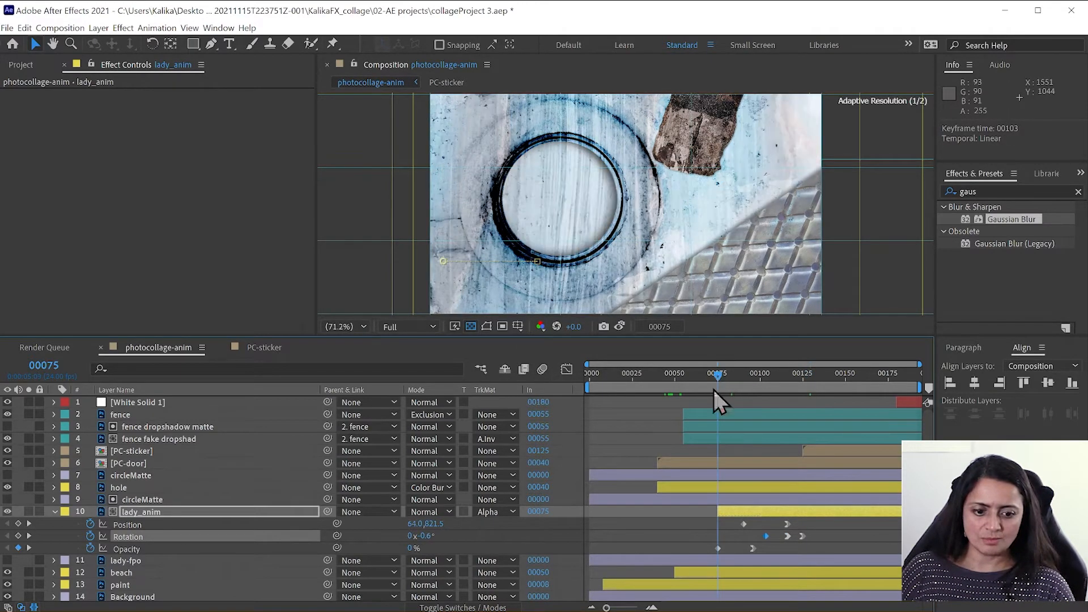
left_click(28, 512)
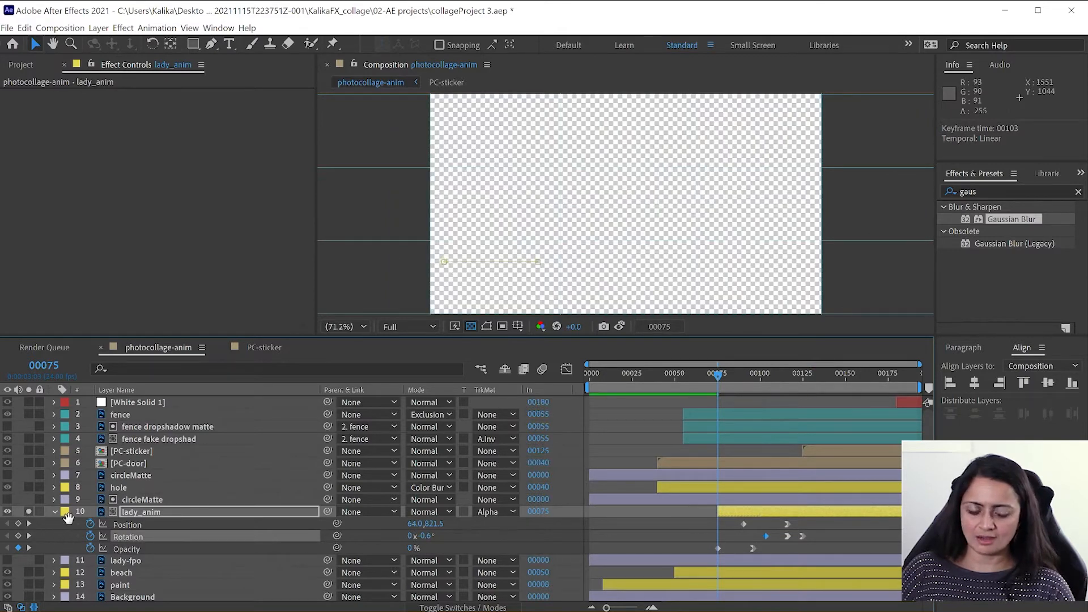
key("space")
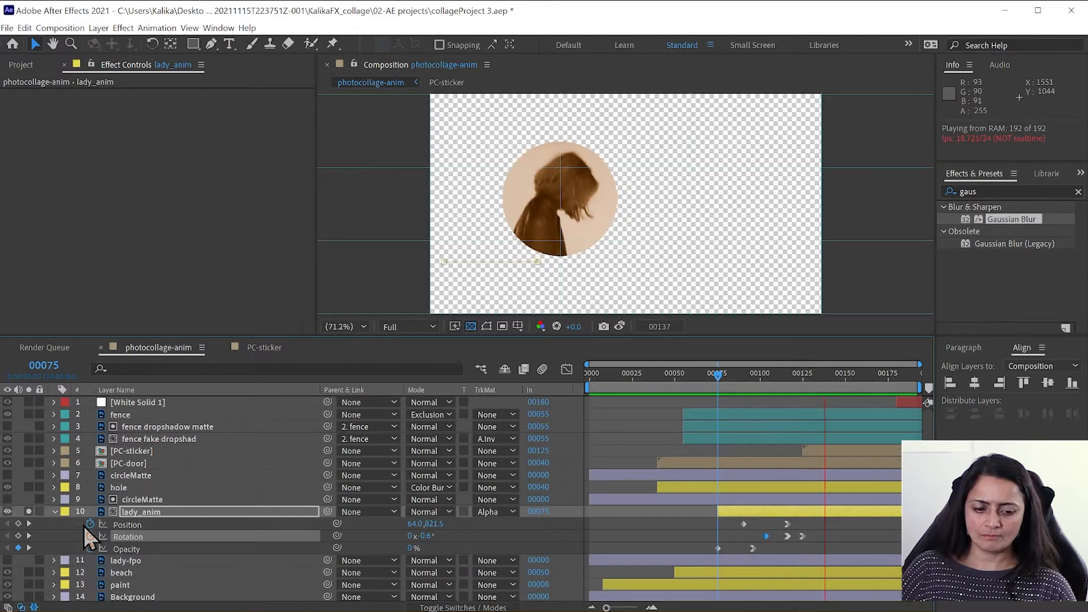
key("space")
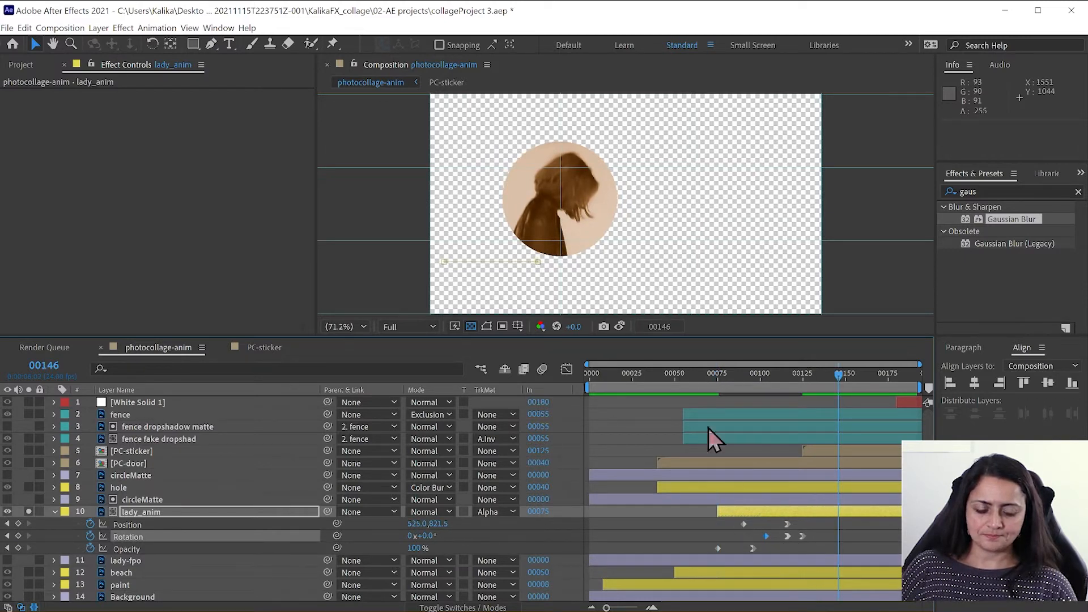
- Trim the lady_anim layer to start at frame 50 and shift its Opacity and first Position and Rotation keyframes earlier, with Opacity starting at frame 50
left_click_drag(683, 375, 678, 376)
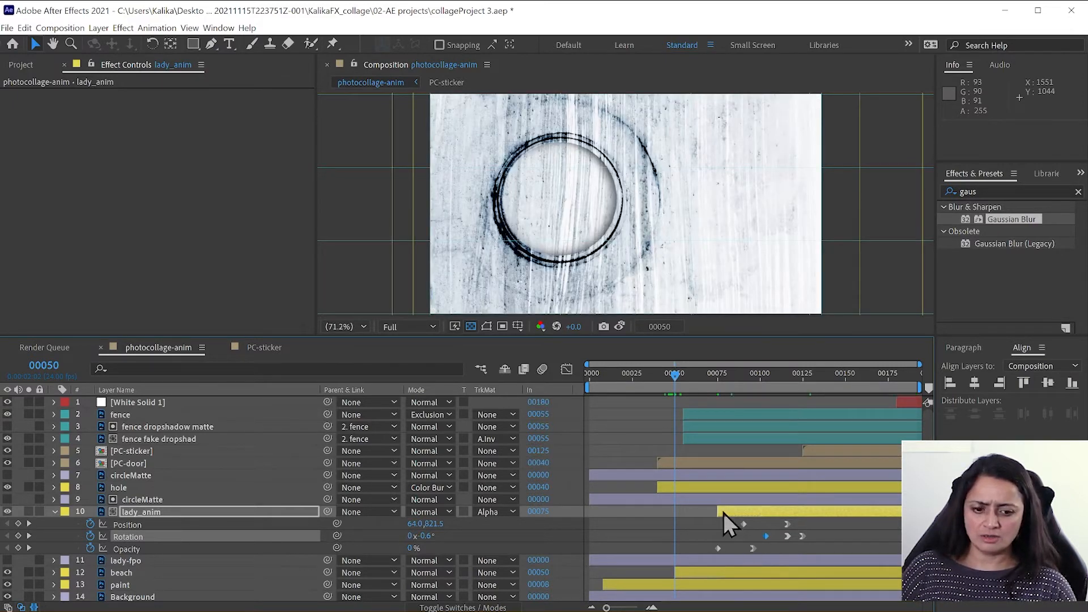
mouse_move(717, 511)
left_mouse_down()
mouse_move(675, 513)
mouse_move(777, 578)
left_mouse_up()
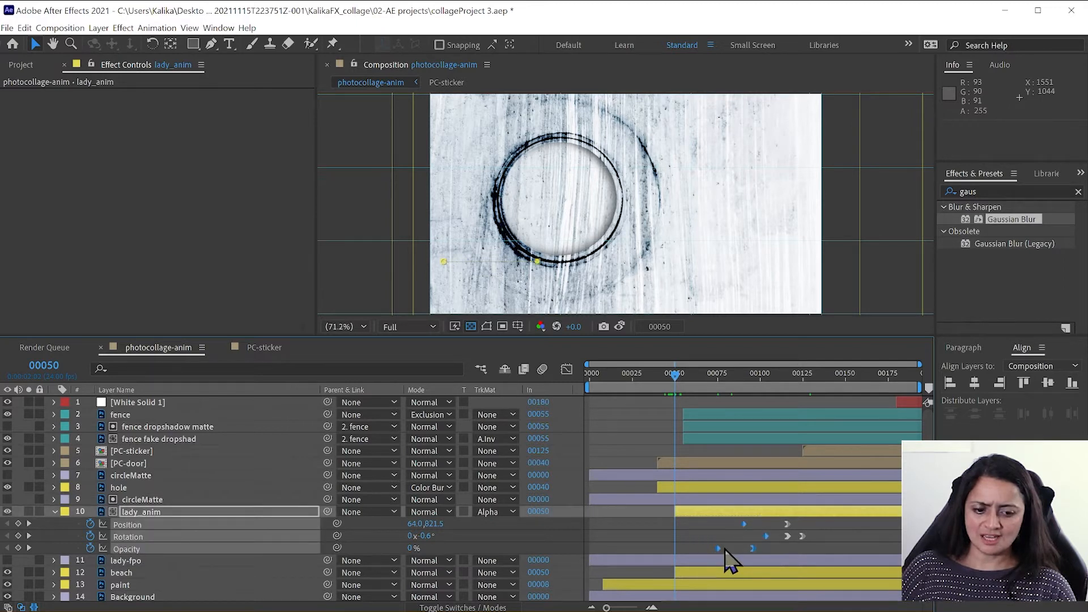
left_click_drag(718, 548, 678, 548)
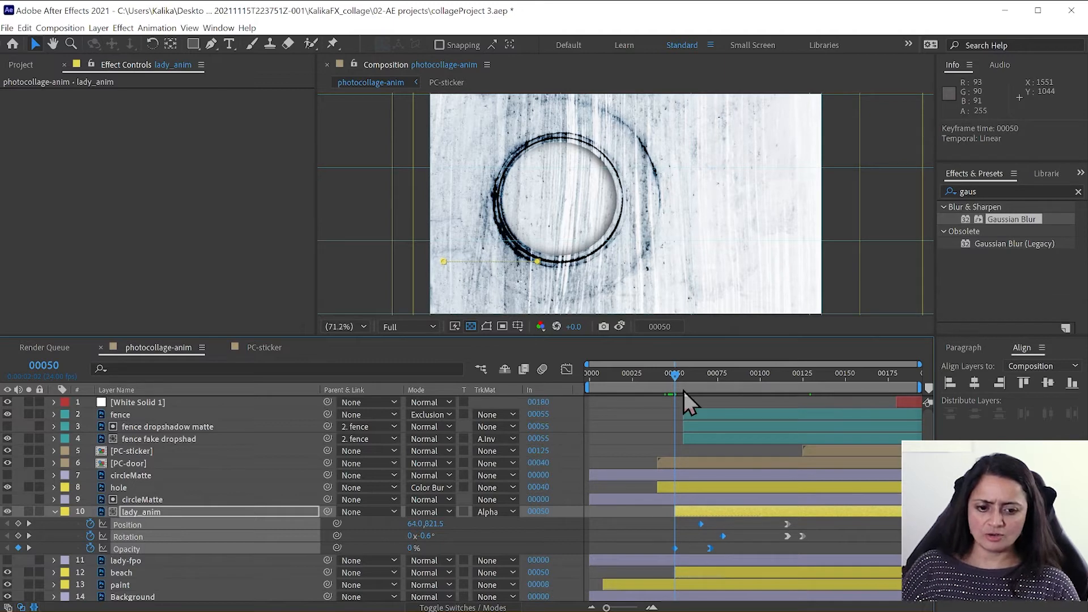
- Set the incoming velocity influence of lady_anim's Position keyframe at frame 116 to 70% and check the motion up to frame 128
left_click_drag(675, 375, 788, 406)
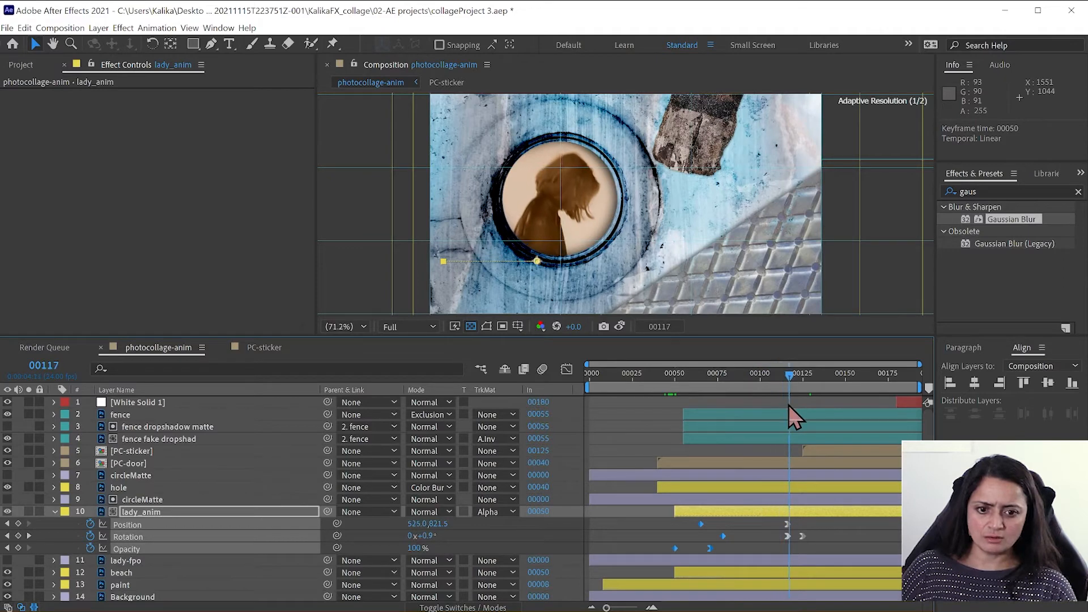
left_click(786, 524)
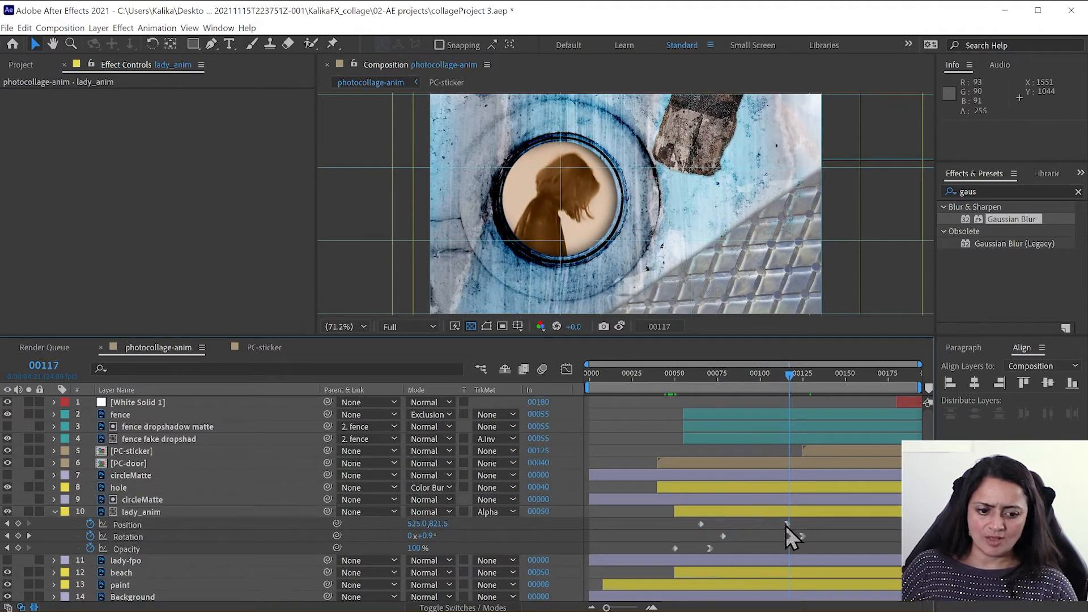
left_click(787, 523)
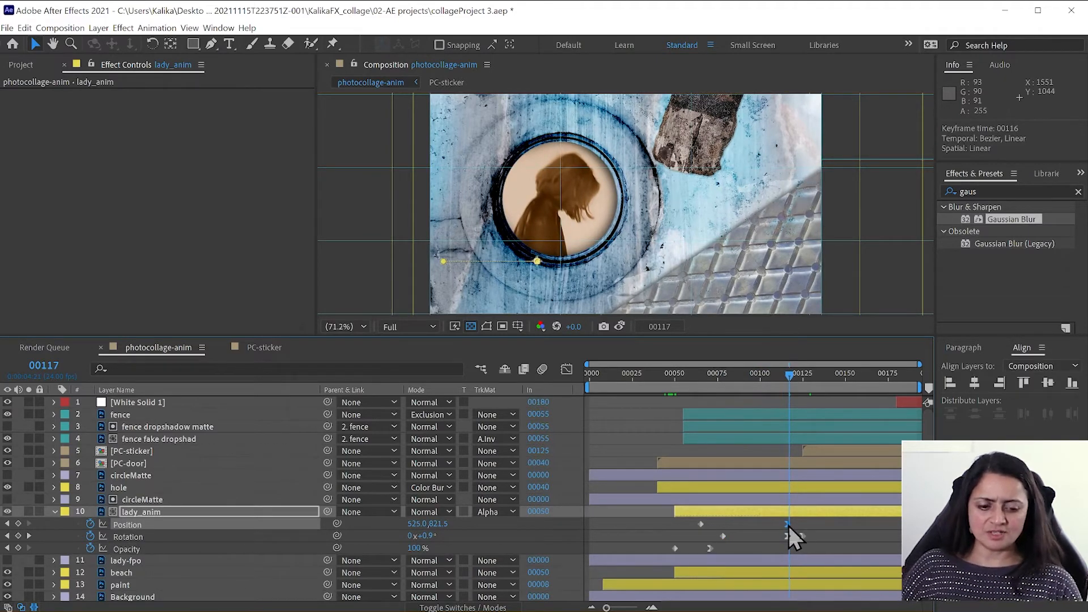
right_click(790, 526)
left_click(832, 505)
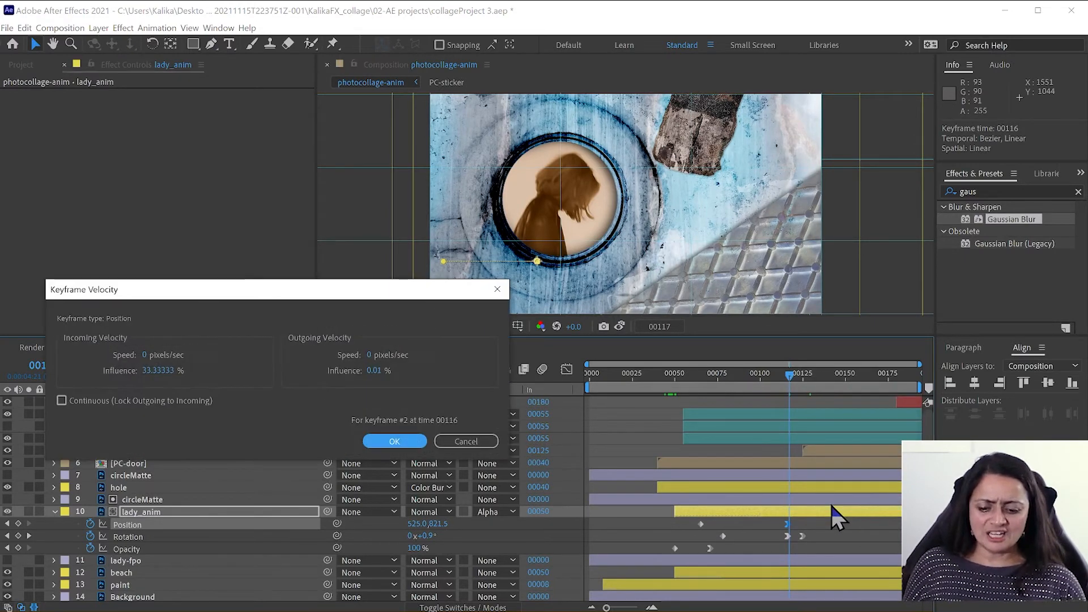
left_click(153, 371)
type("75")
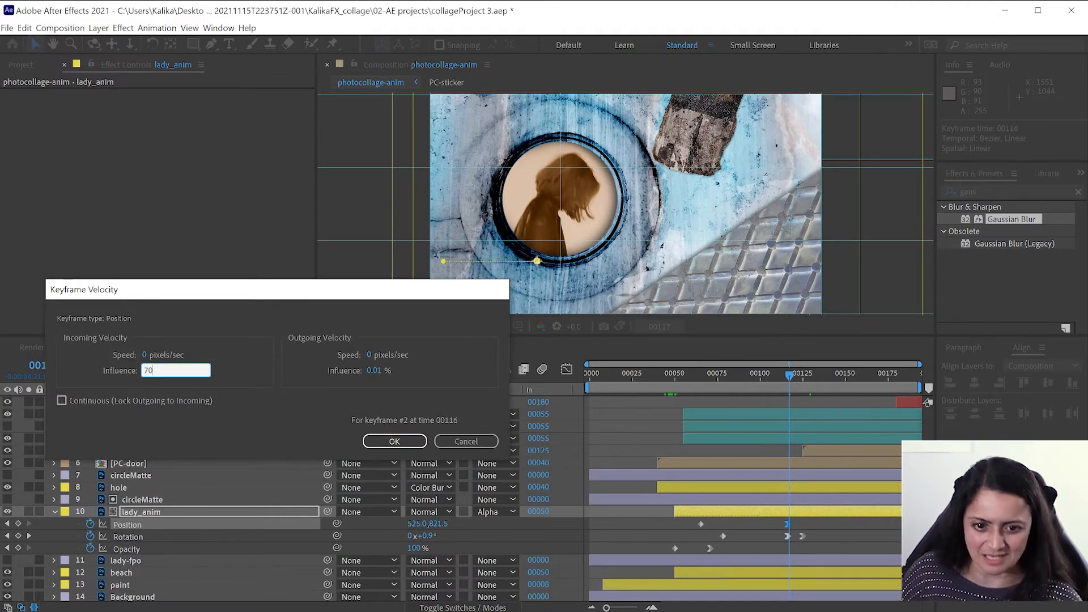
key("Return")
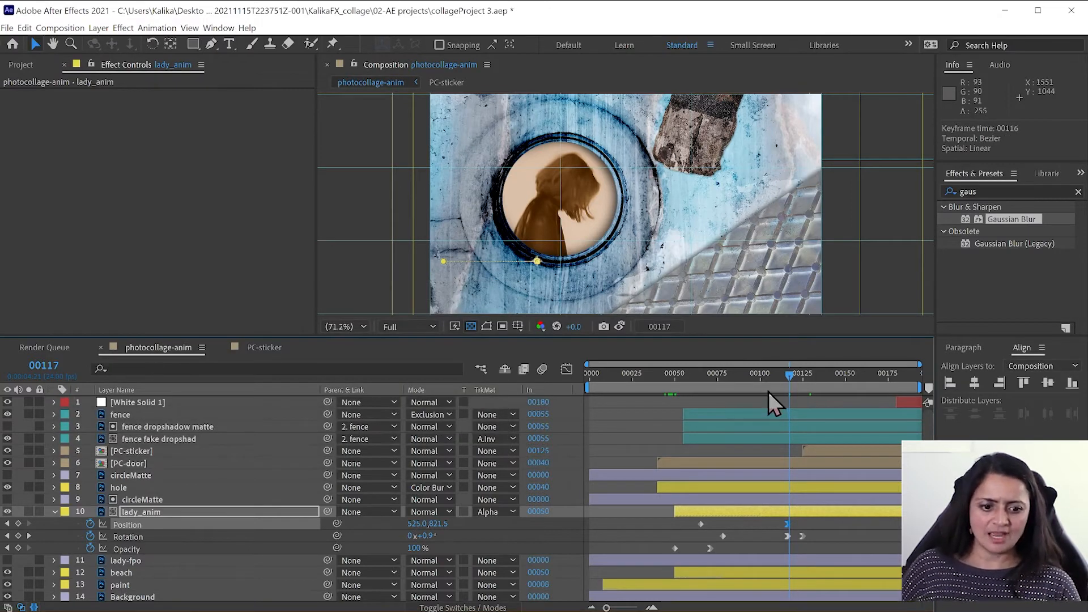
left_click(760, 377)
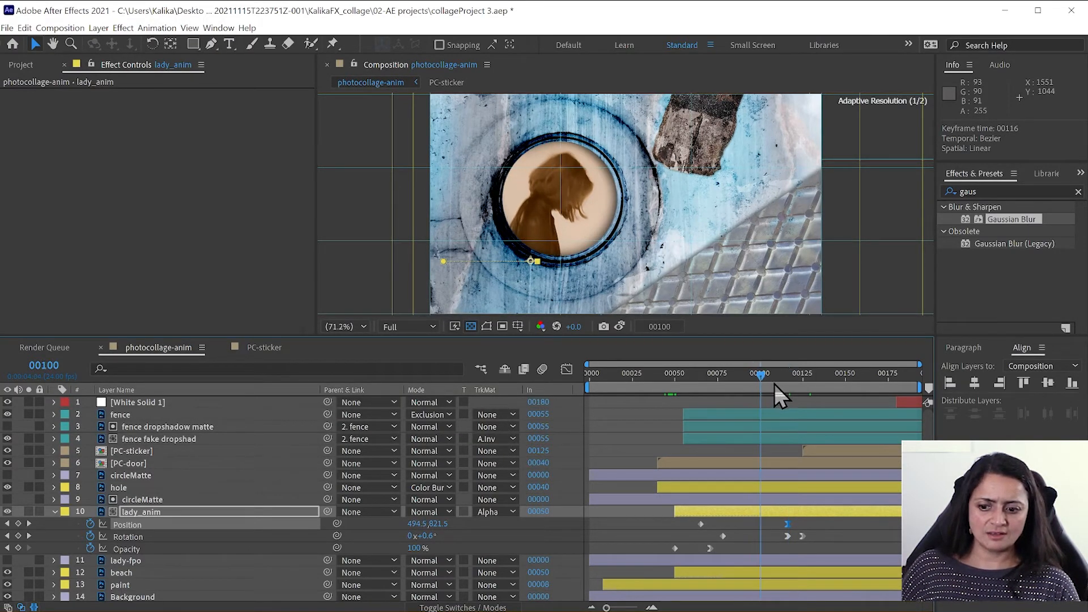
left_click_drag(774, 383, 808, 392)
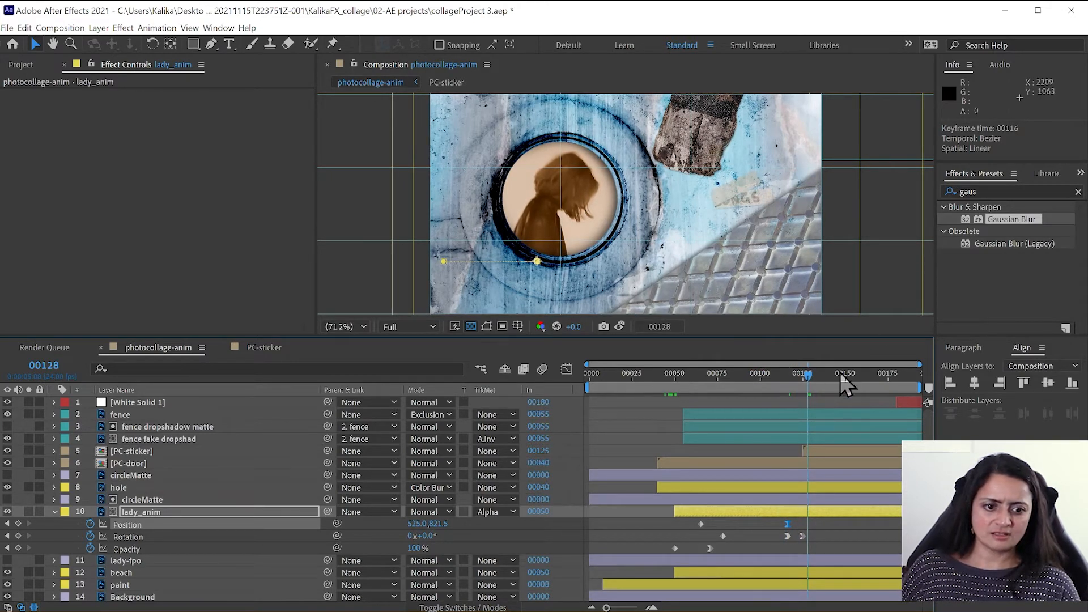
- Set the preview resolution to Quarter and play the whole animation from frame 0
left_click_drag(842, 373, 536, 369)
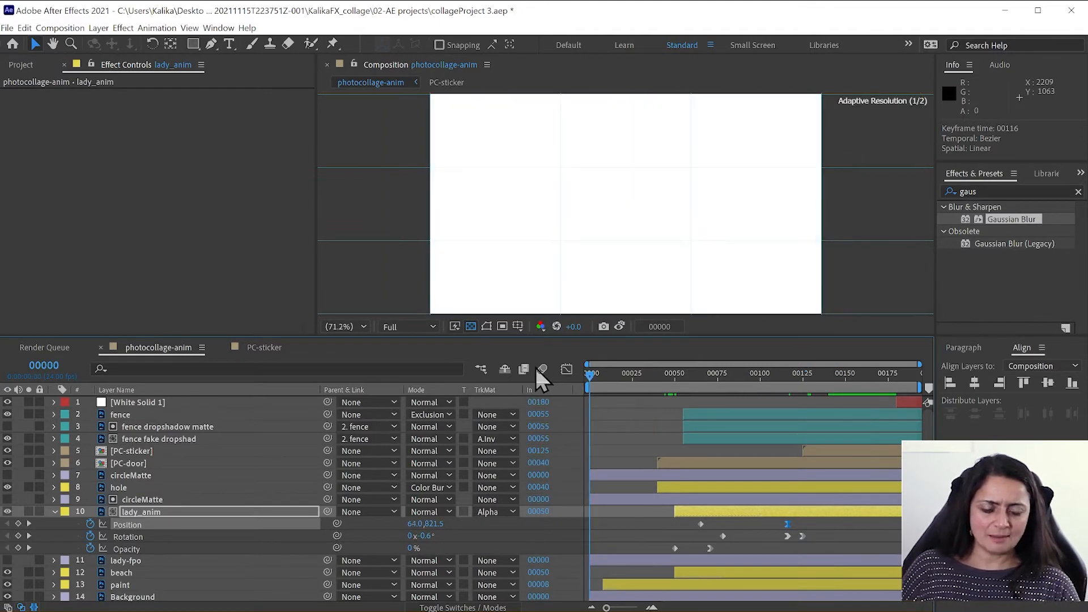
left_click(1081, 173)
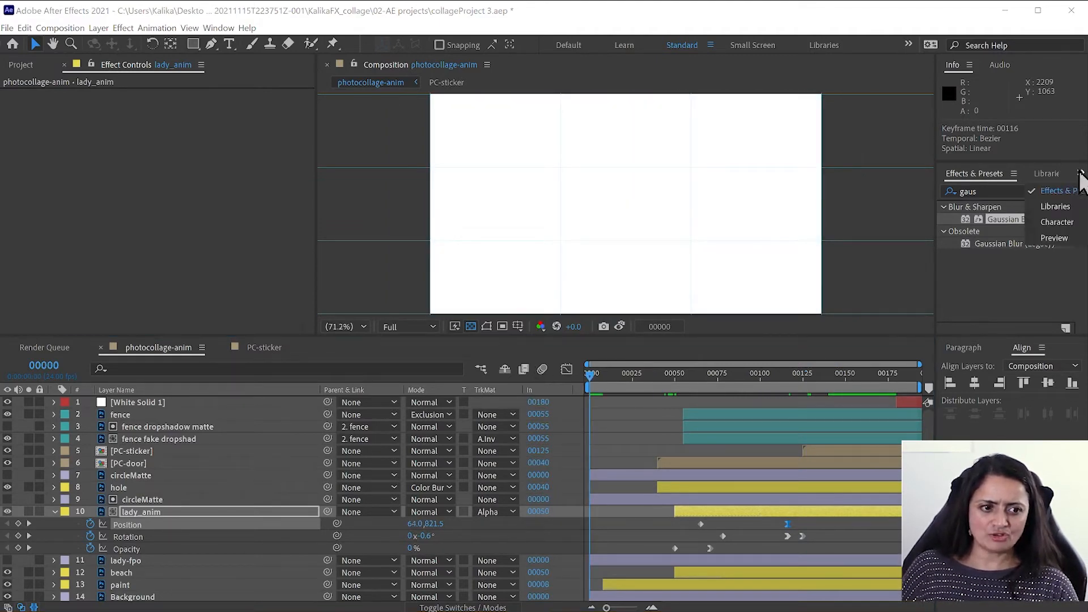
left_click(1069, 237)
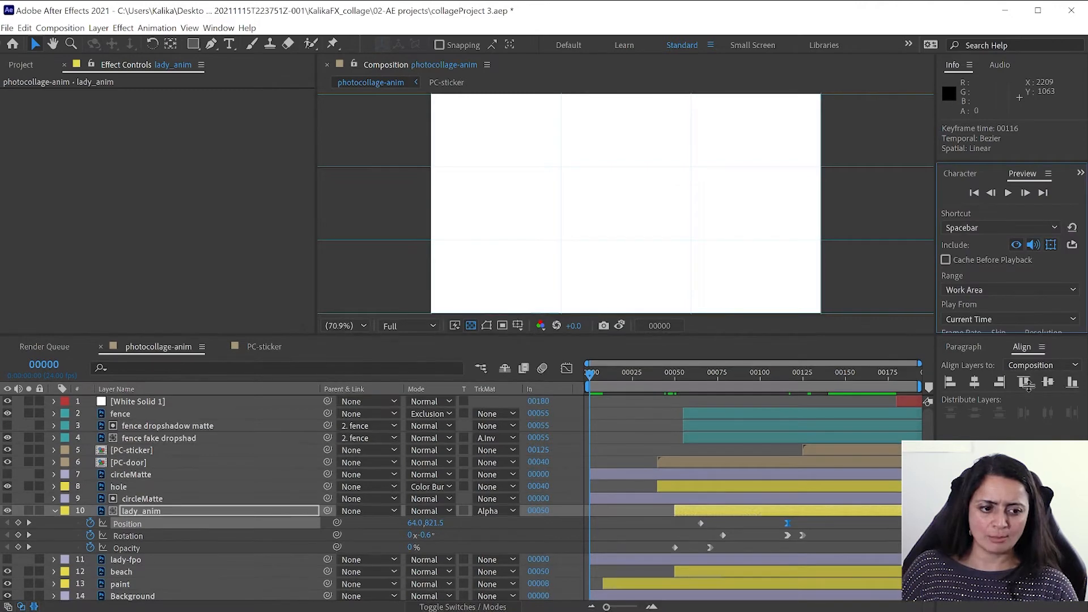
left_click_drag(1030, 335, 1031, 386)
left_click(1048, 358)
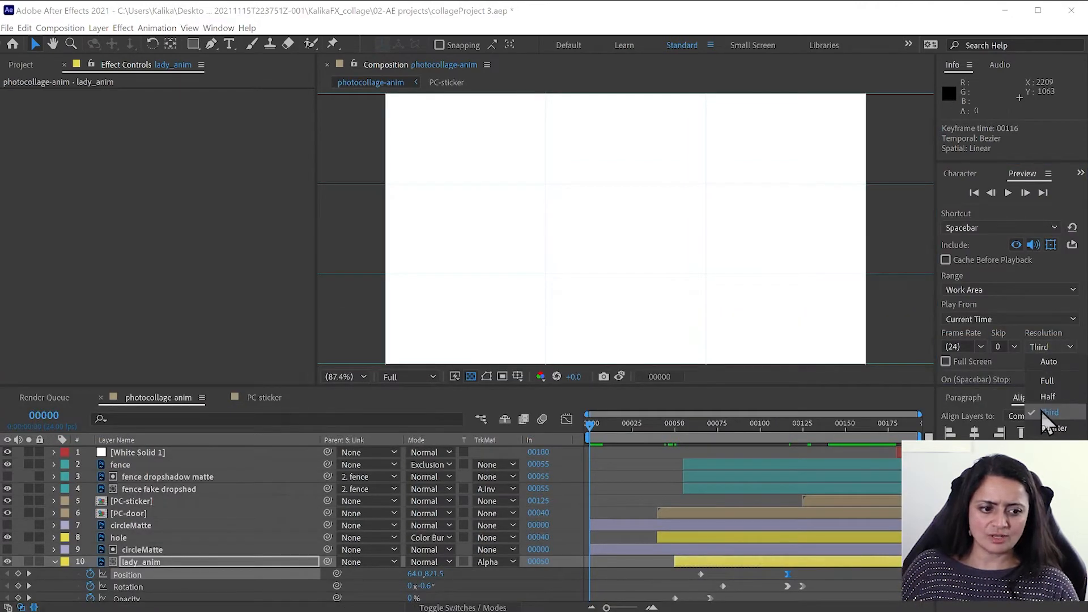
left_click(1046, 416)
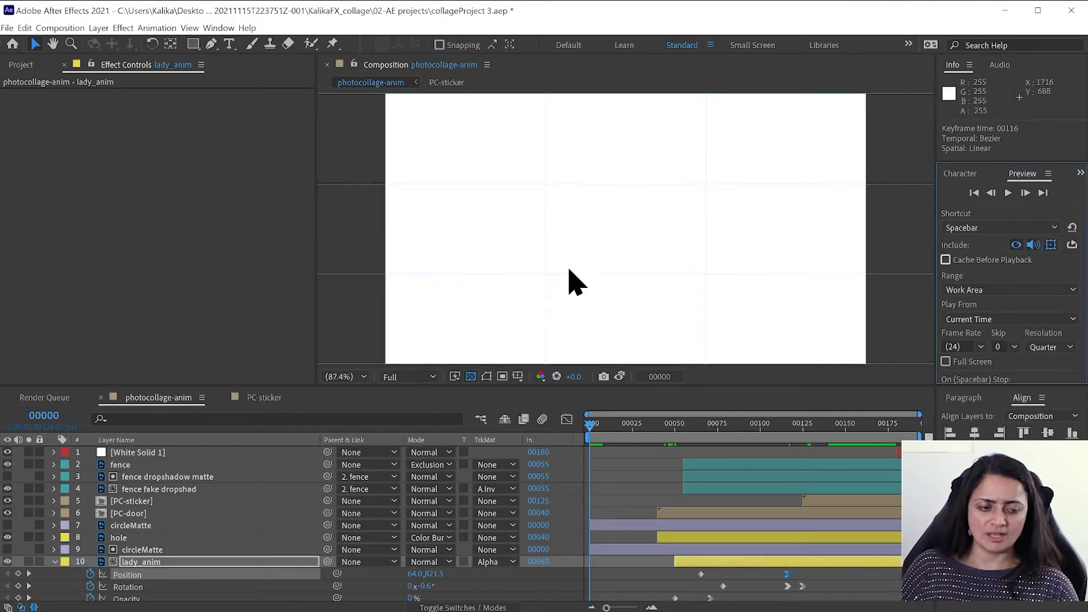
key("space")
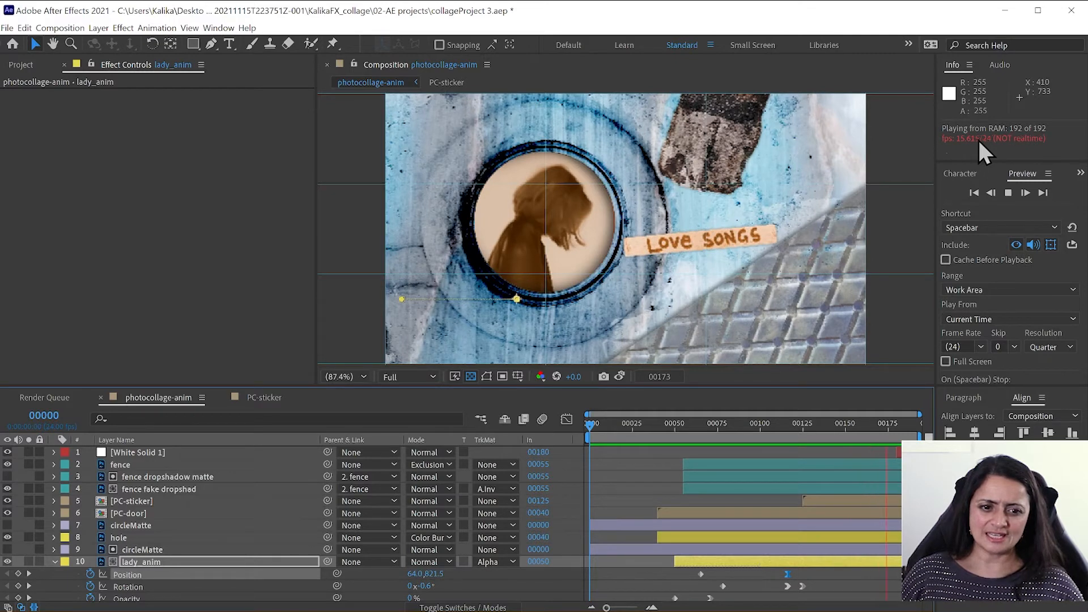
key("space")
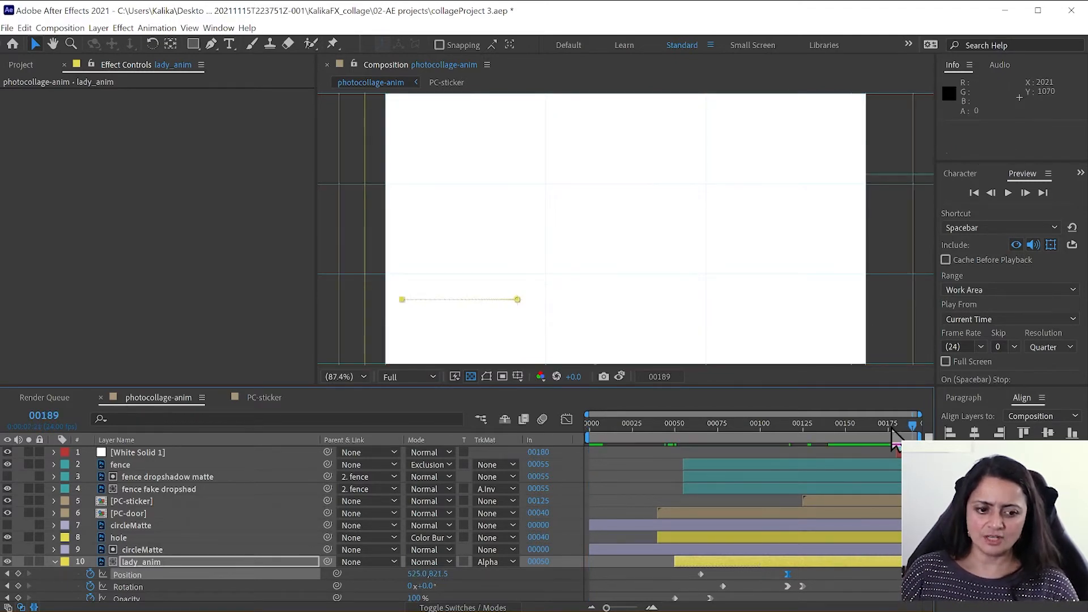
- Add an Opacity keyframe of 0% to the White Solid 1 layer at frame 180
left_click_drag(895, 439, 905, 435)
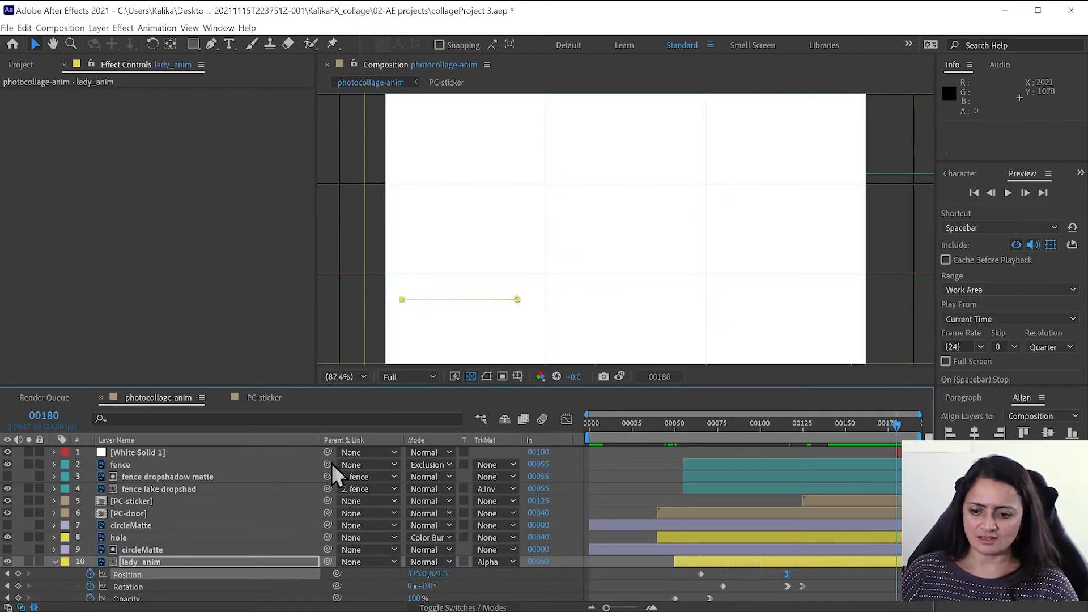
left_click(152, 452)
left_click(150, 441)
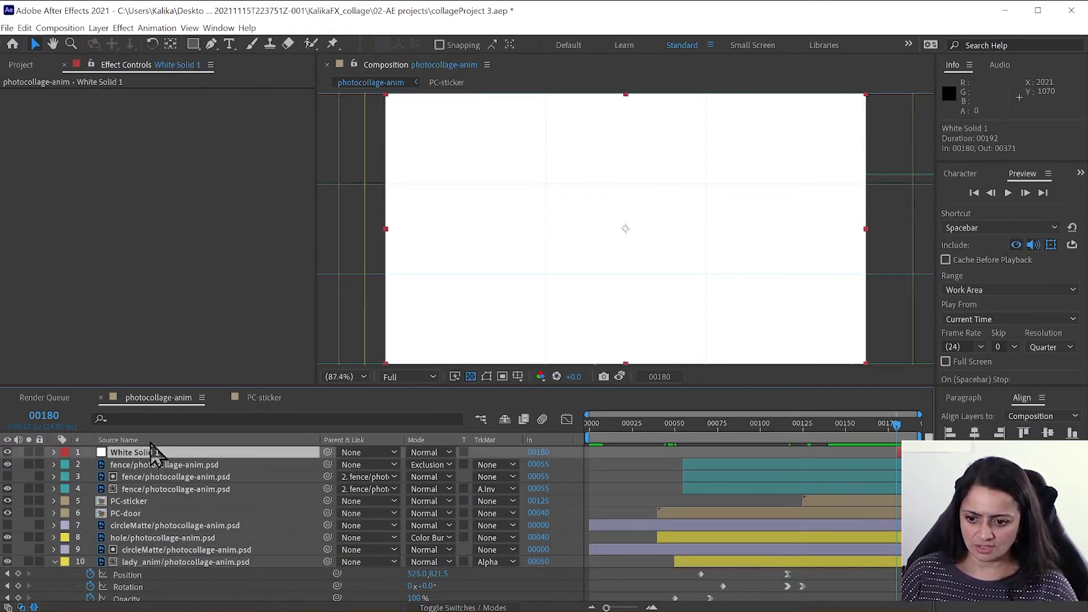
left_click(150, 441)
key("t")
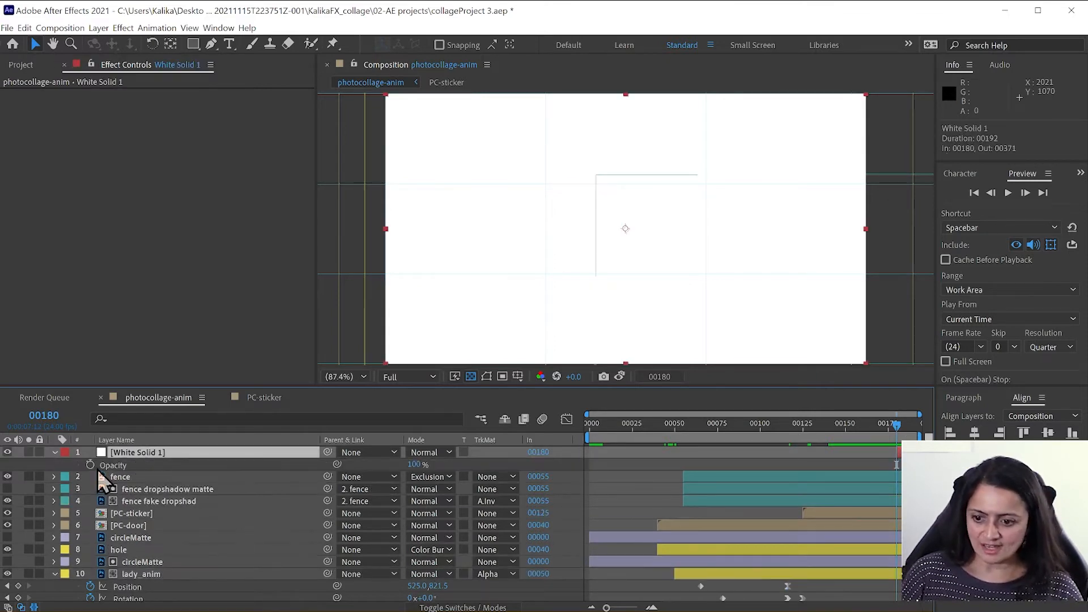
left_click(90, 465)
left_click(415, 463)
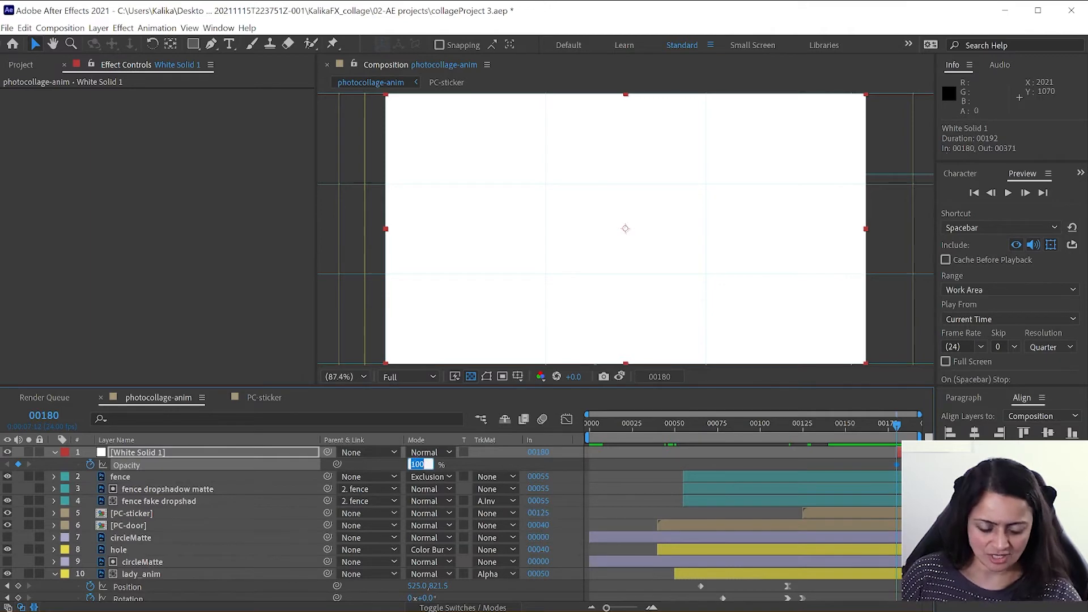
type("0")
key("Return")
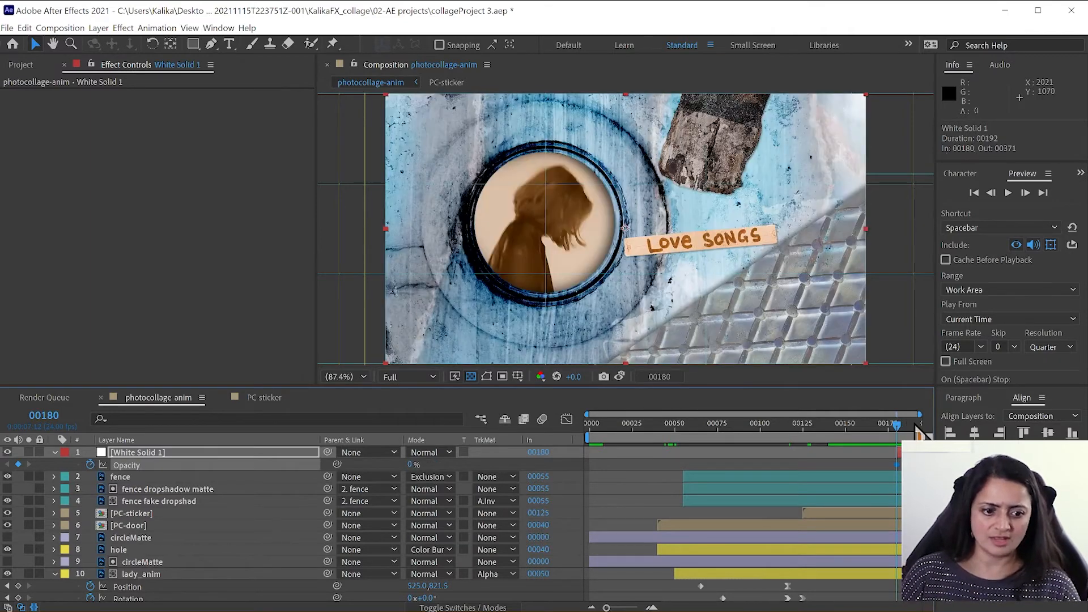
- Raise White Solid 1's Opacity in a second keyframe near the end of the composition and move the layer to start at frame 150
left_click_drag(897, 425, 931, 428)
left_click_drag(411, 465, 728, 472)
left_click_drag(879, 425, 846, 432)
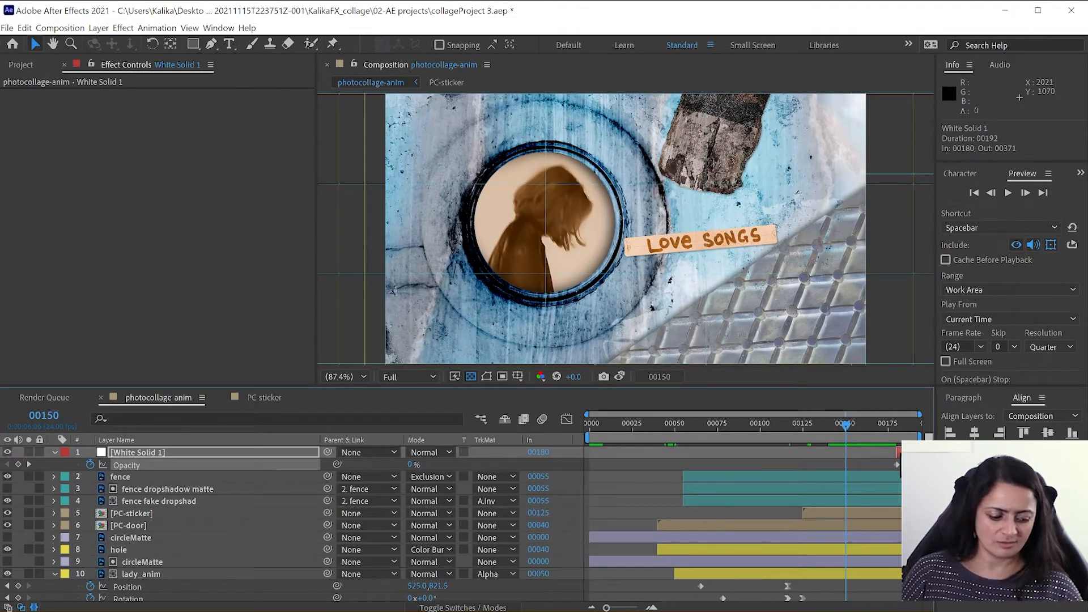
key("alt+bracketleft")
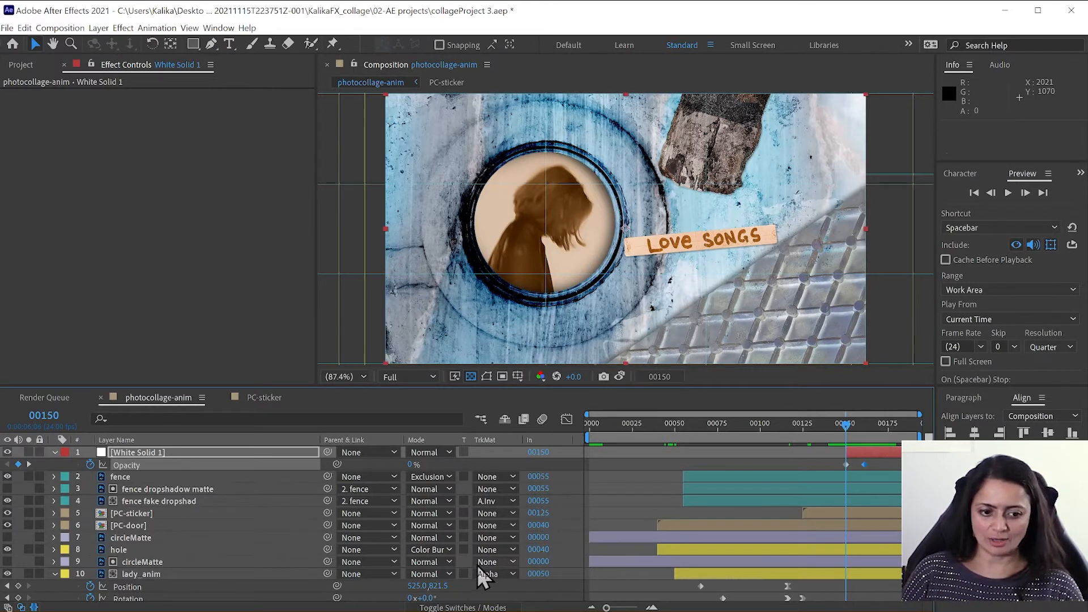
left_click(361, 607)
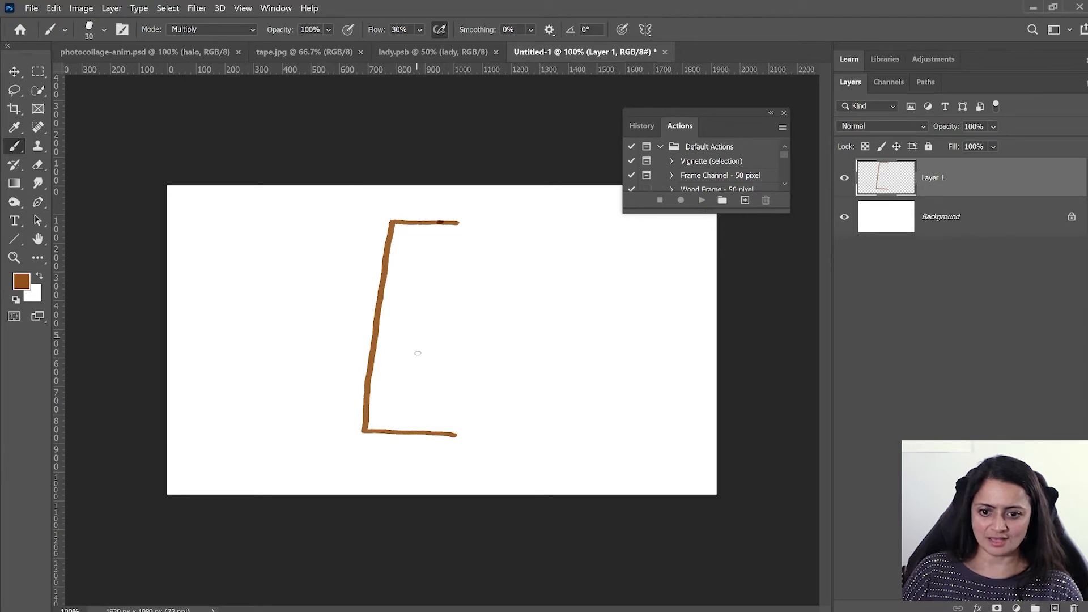
mouse_move(544, 611)
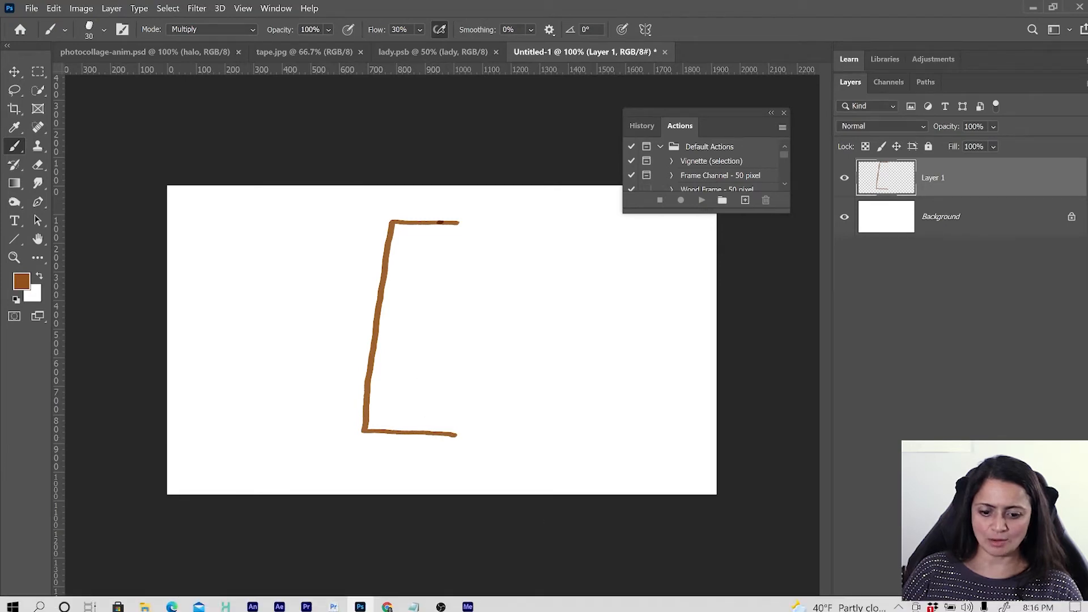
left_click(280, 607)
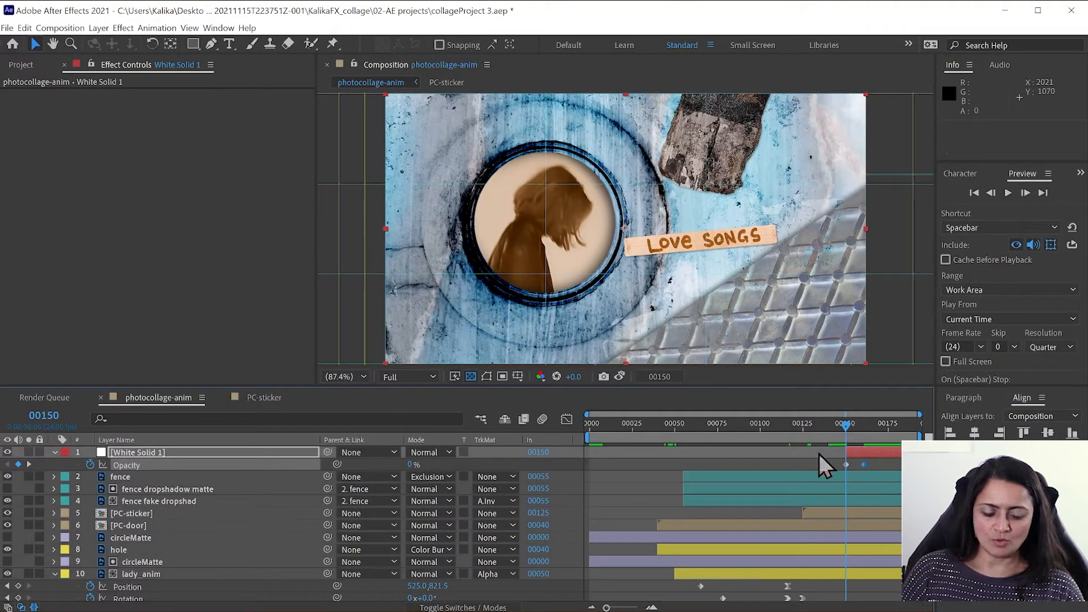
- Reveal the paint layer's Opacity keyframes and scrub to frame 27 to examine its fade-in
scroll(763, 493, "down", 3)
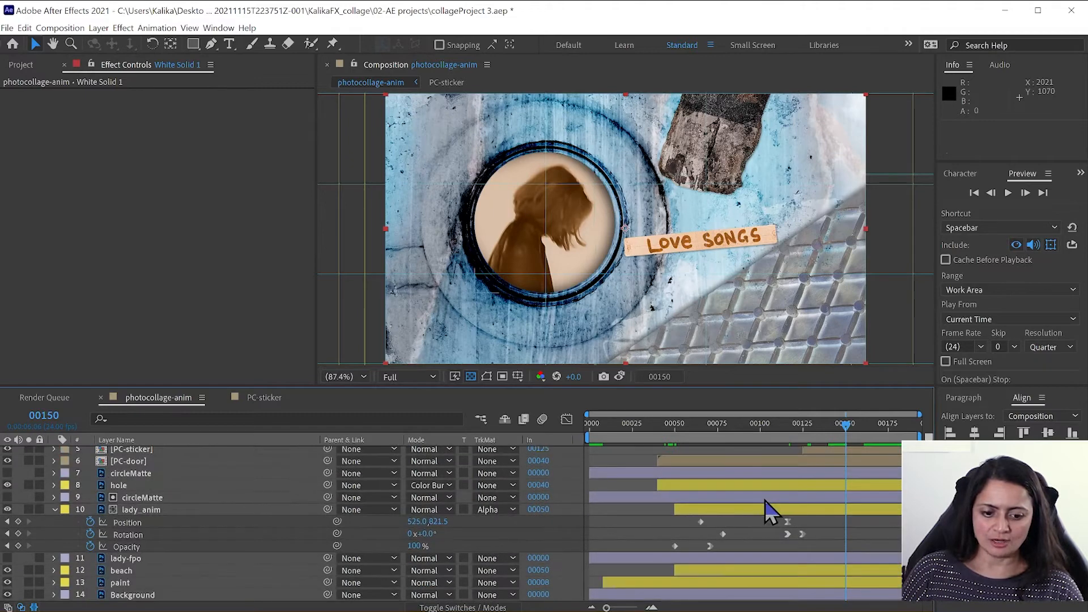
left_click(619, 583)
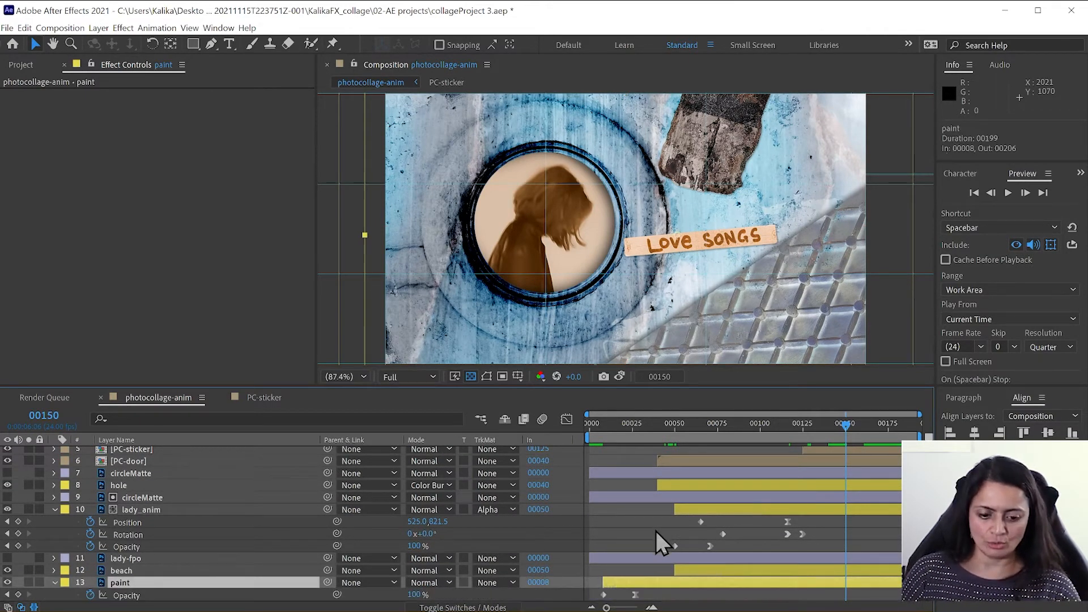
key("t")
mouse_move(612, 423)
left_mouse_down()
mouse_move(669, 427)
mouse_move(636, 429)
left_mouse_up()
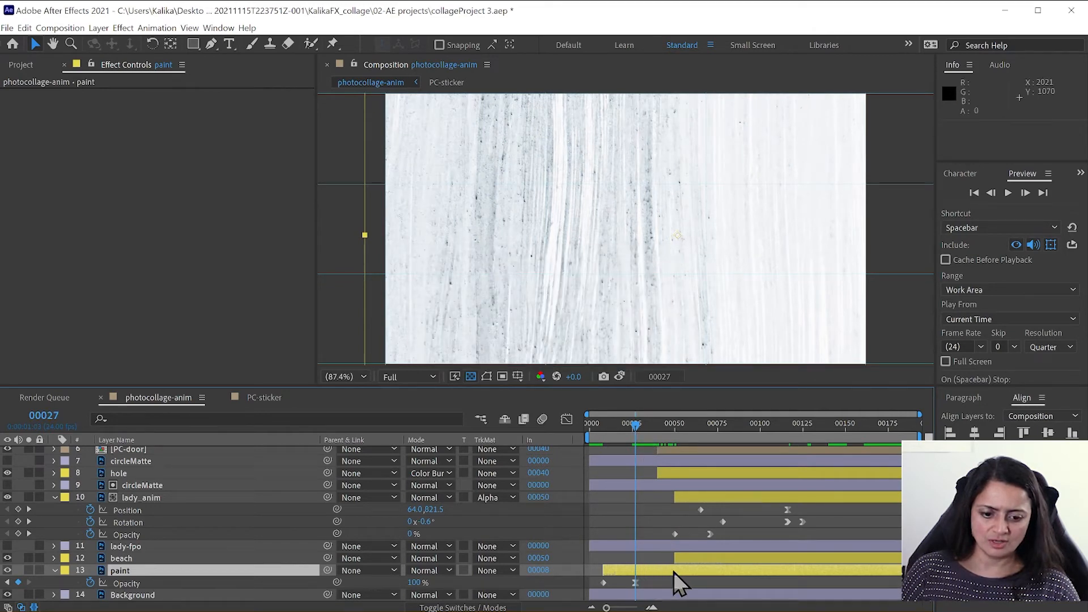
- Move the paint layer to start at frame 24 and begin the work area at that frame
left_click_drag(659, 572, 683, 573)
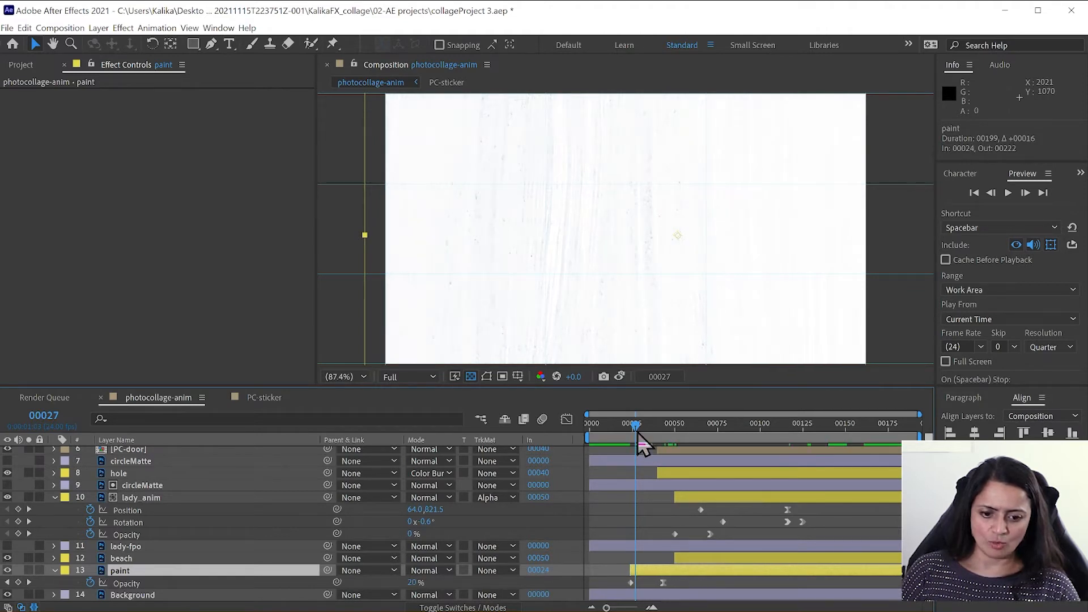
left_click_drag(628, 426, 624, 426)
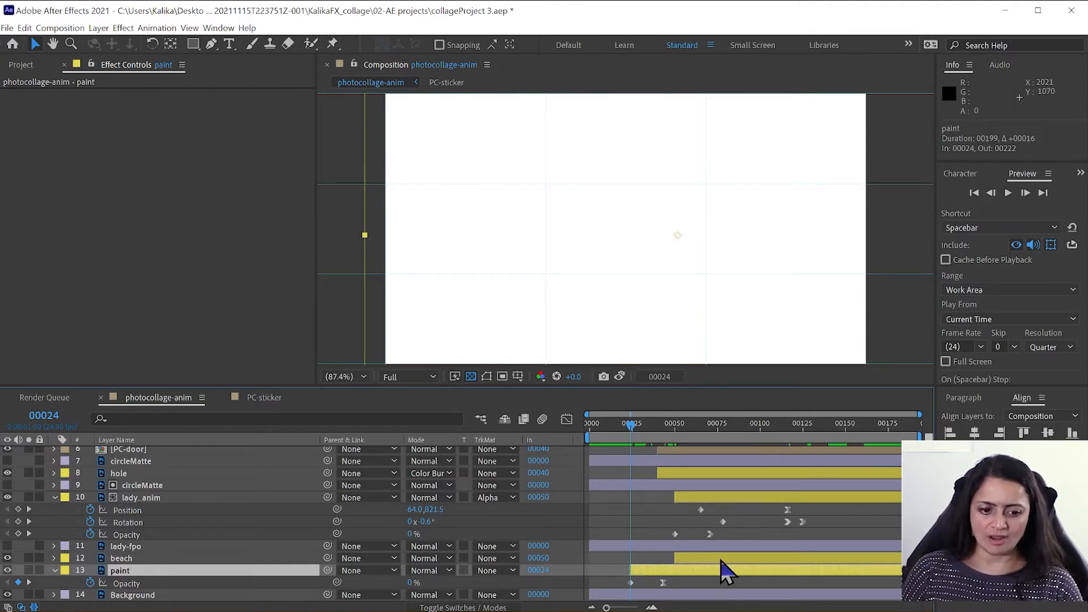
key("b")
- End the work area at frame 161, on White Solid 1's final Opacity keyframe
scroll(834, 545, "up", 1)
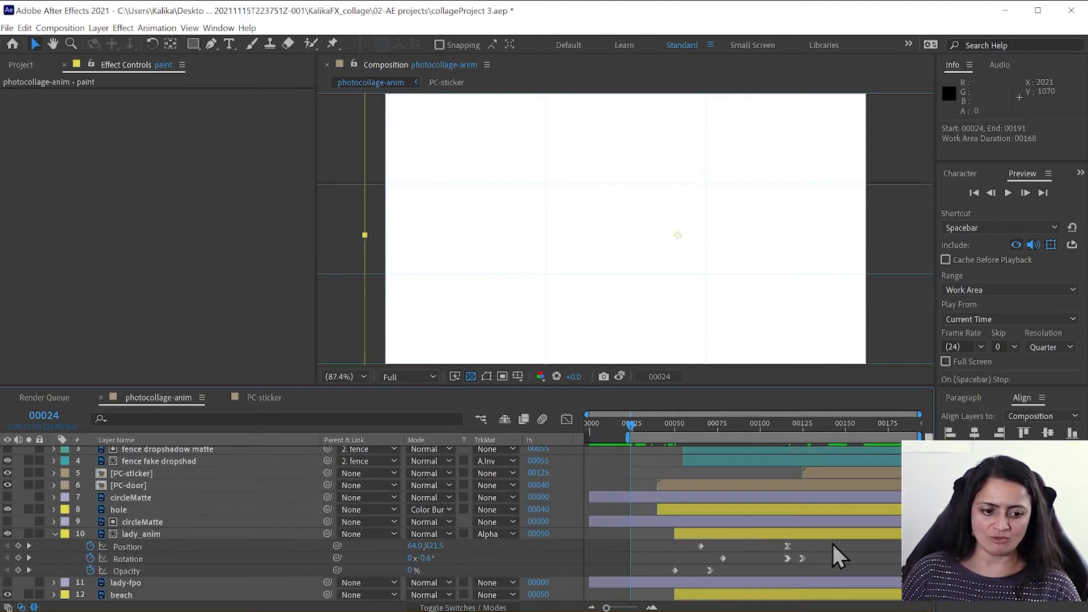
scroll(834, 544, "up", 1)
left_click_drag(859, 425, 865, 425)
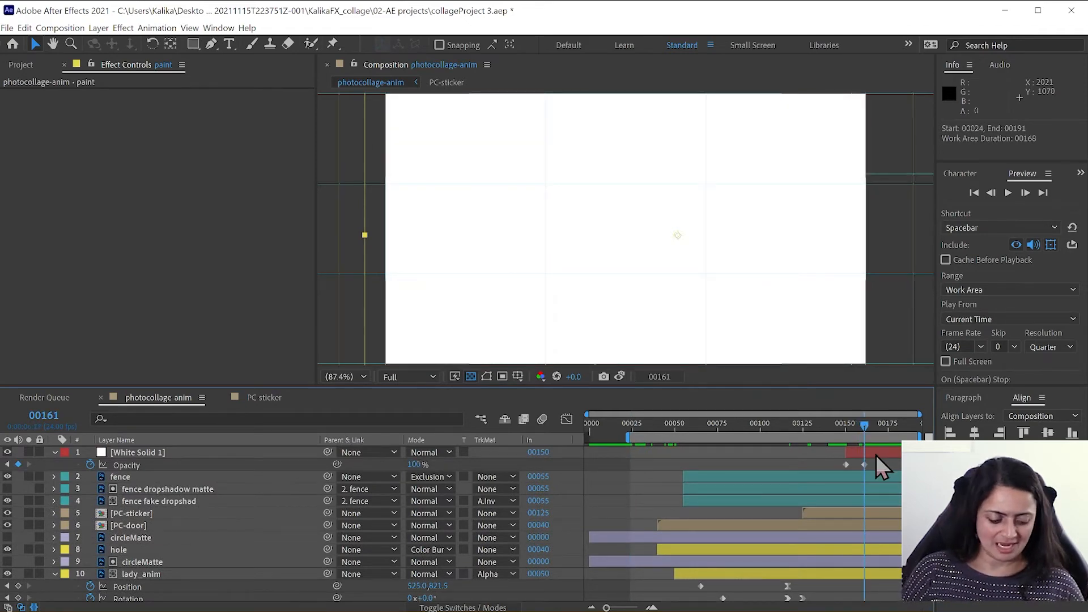
key("n")
- Play the work area from frame 24 and scrub to frame 119 to examine the assembled collage and its layers
left_click_drag(680, 429, 631, 430)
key("space")
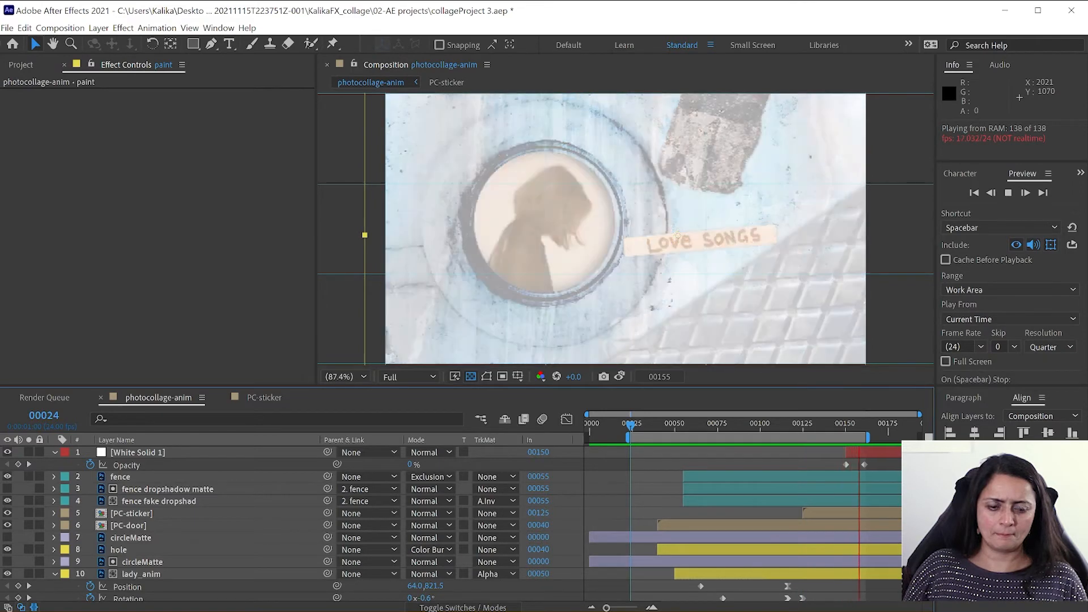
left_click(768, 430)
left_click_drag(785, 430, 795, 431)
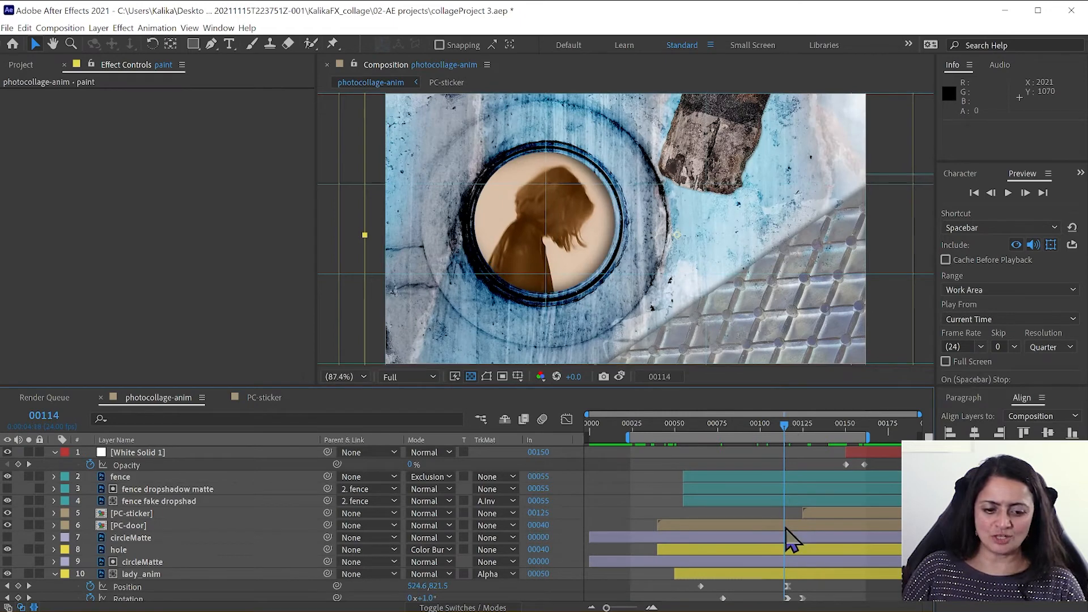
scroll(786, 535, "down", 3)
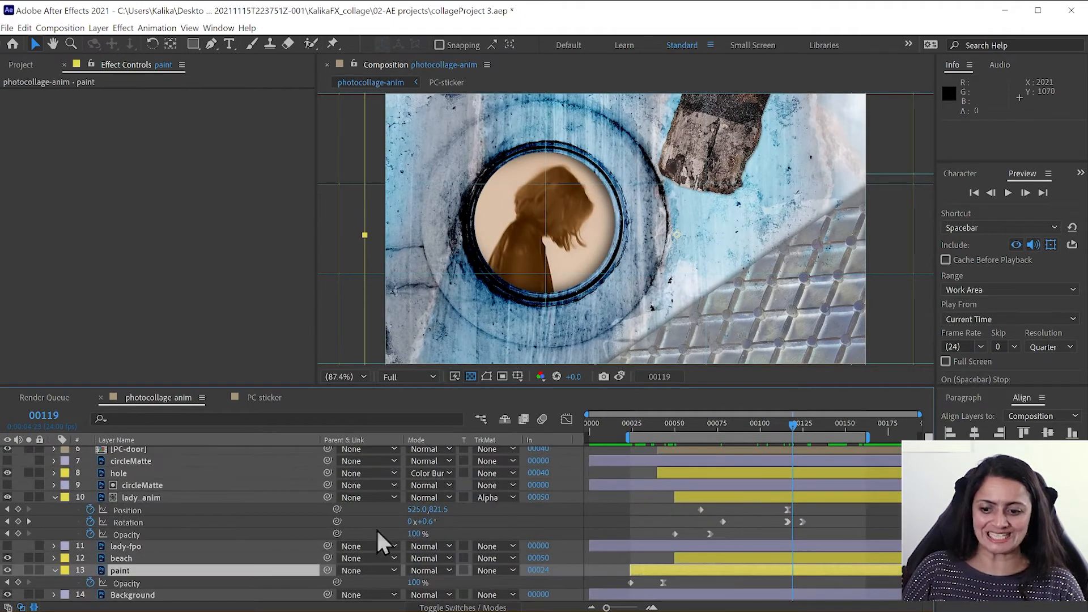
scroll(152, 525, "up", 3)
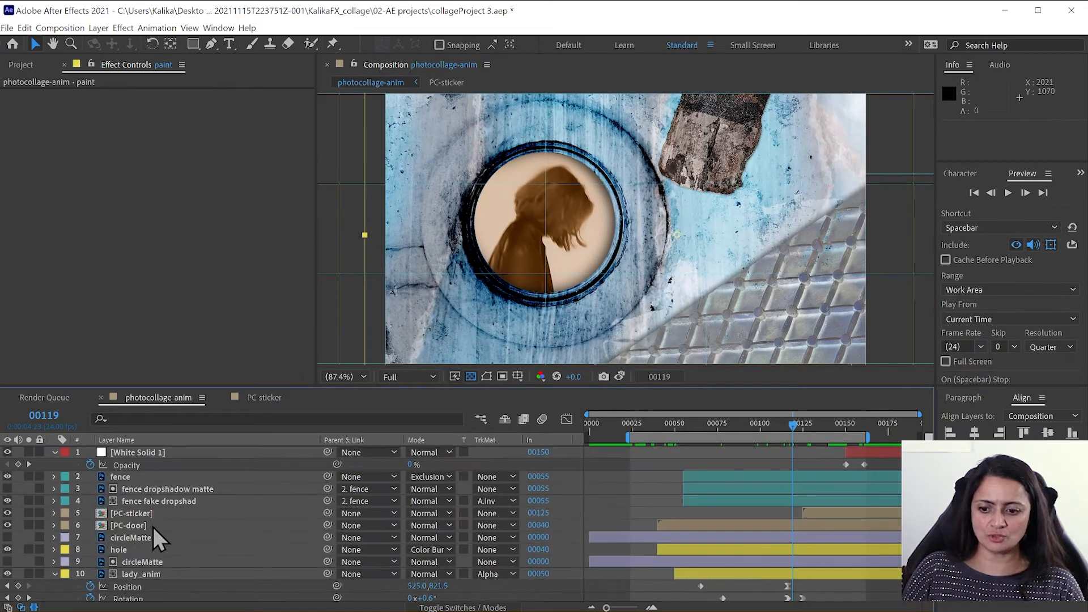
- Reveal the fence layer's keyframes and go to frame 59, partway through its entrance
left_click(129, 479)
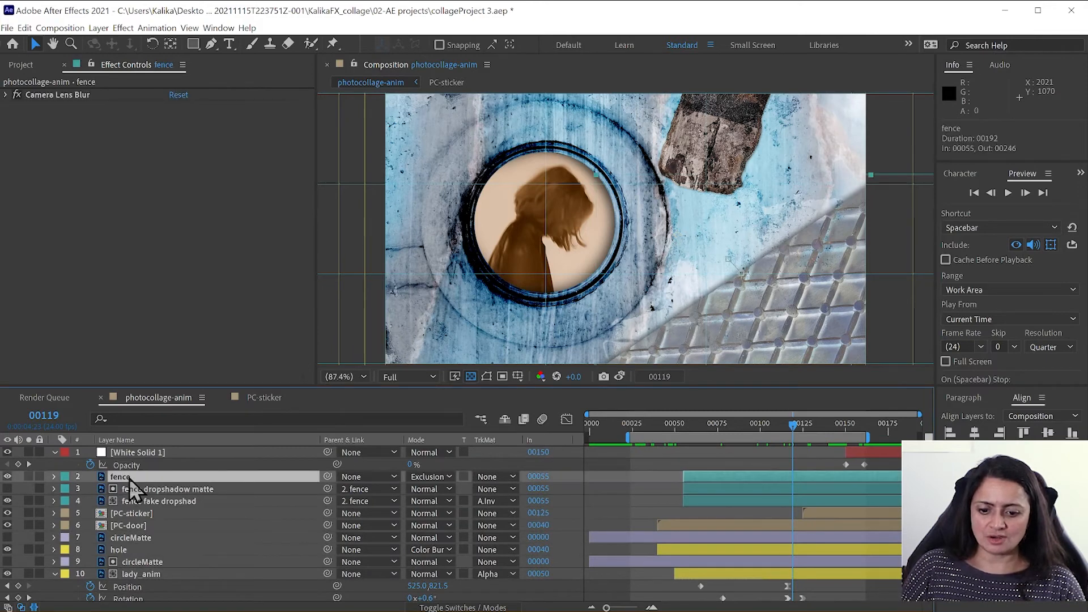
key("u")
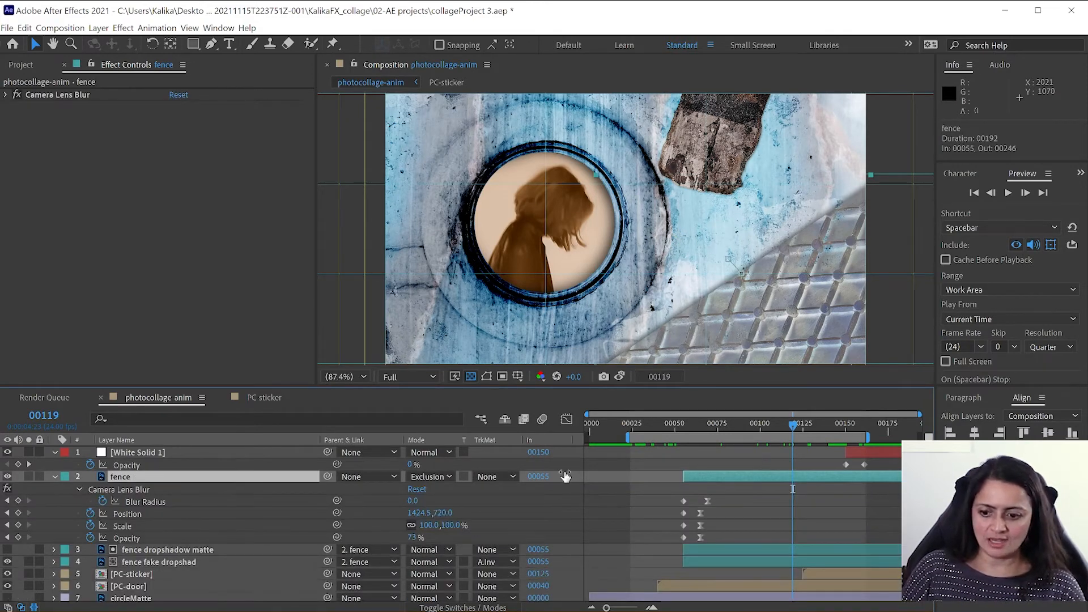
left_click(692, 422)
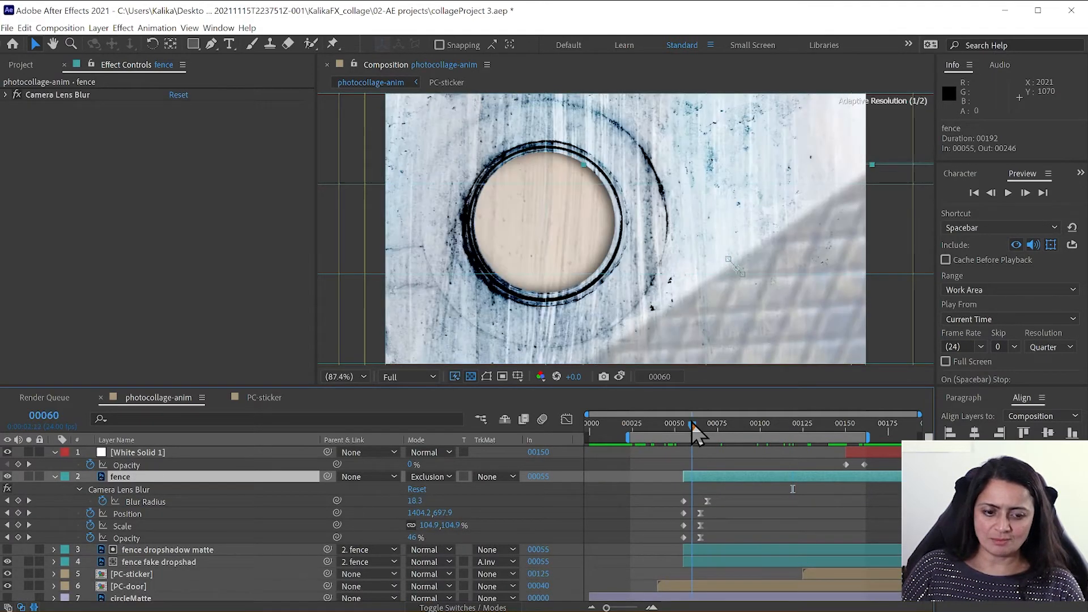
left_click_drag(693, 425, 692, 426)
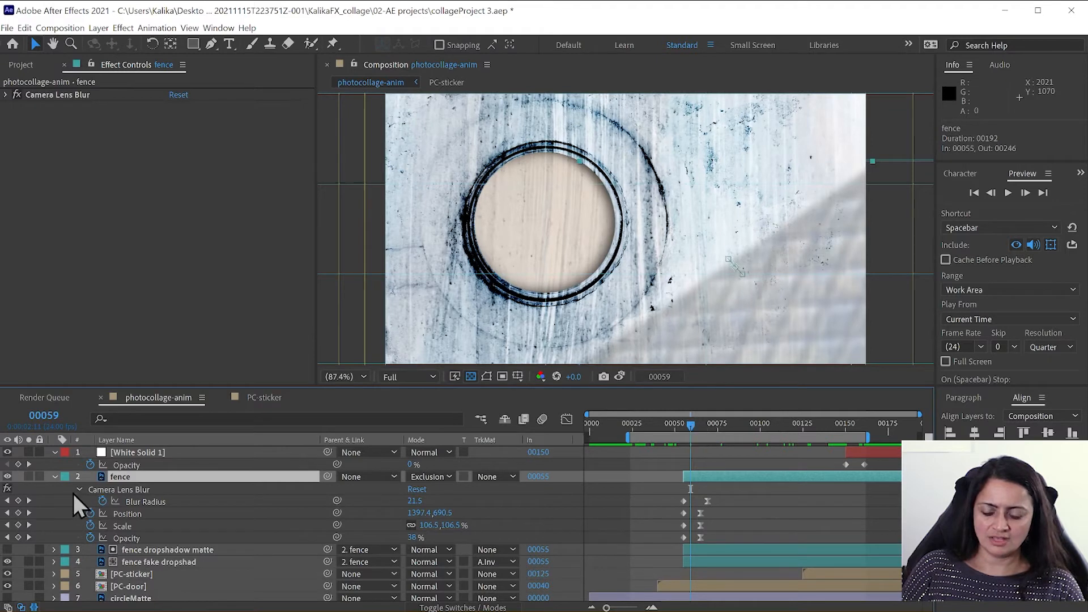
left_click(19, 513)
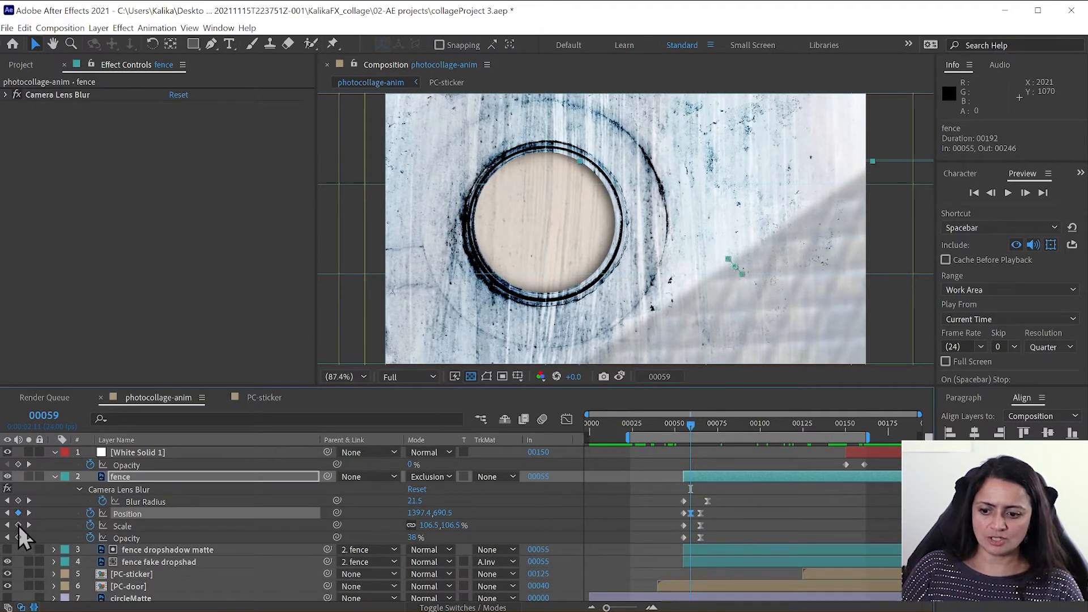
left_click(18, 526)
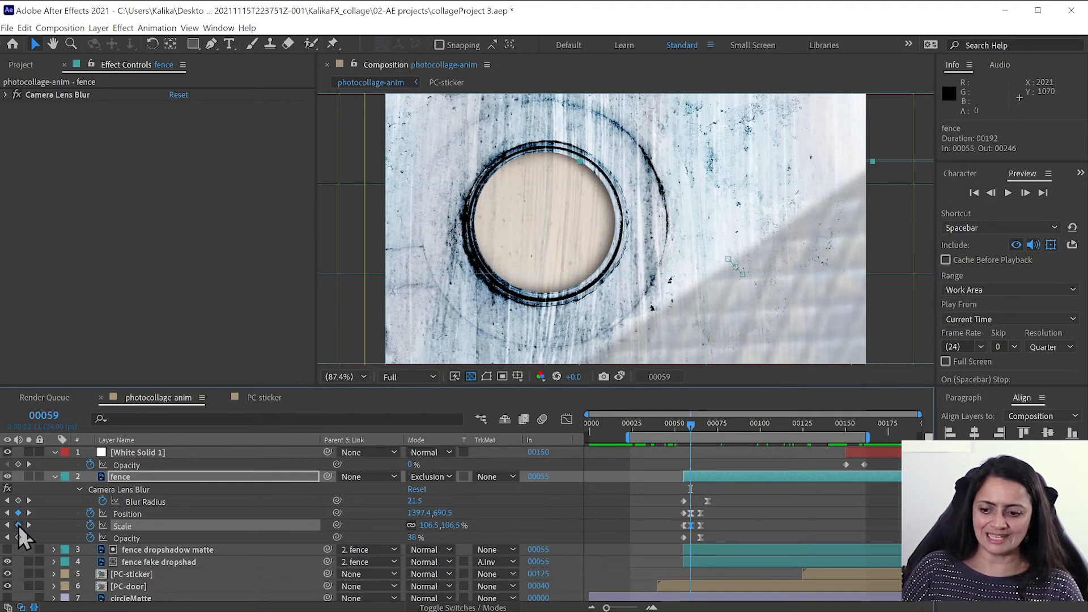
key("ctrl+z")
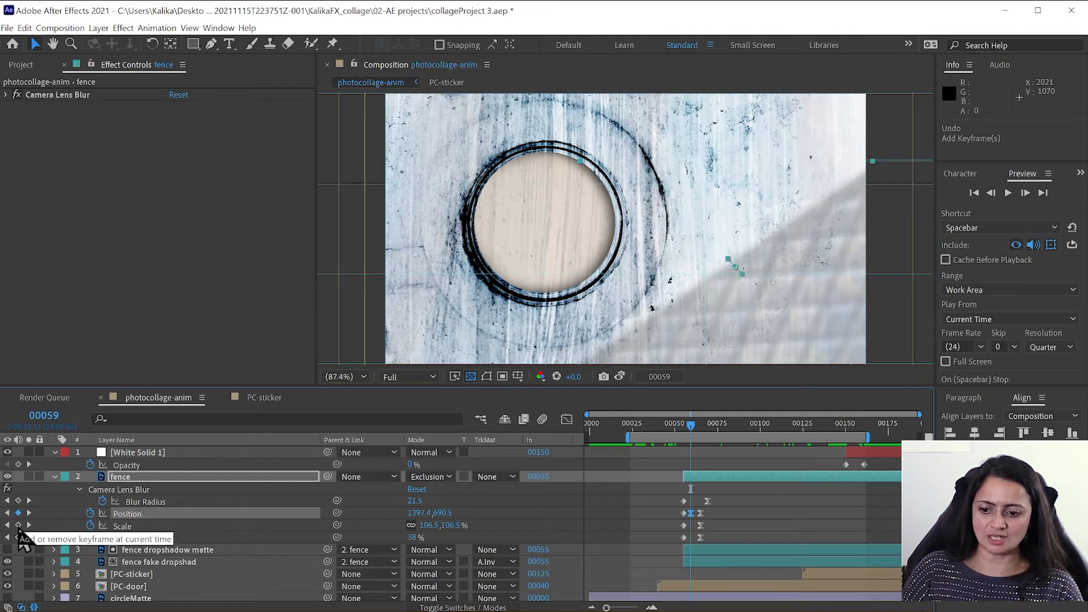
key("ctrl+z")
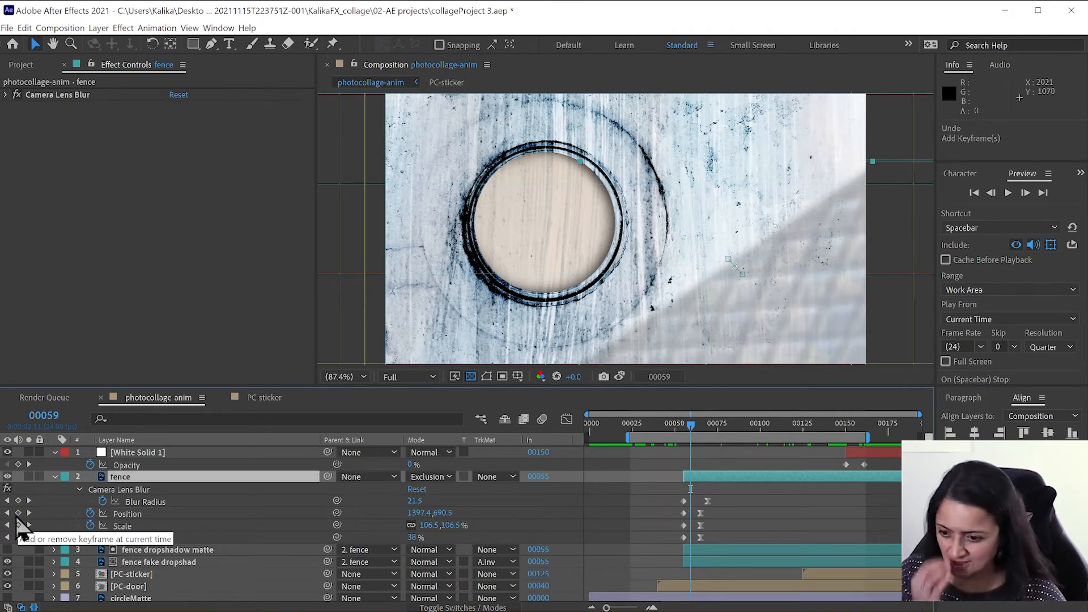
- Add Position and Scale keyframes to the fence layer at frame 59, magnifying the keyframe controls while doing so
key("super+plus")
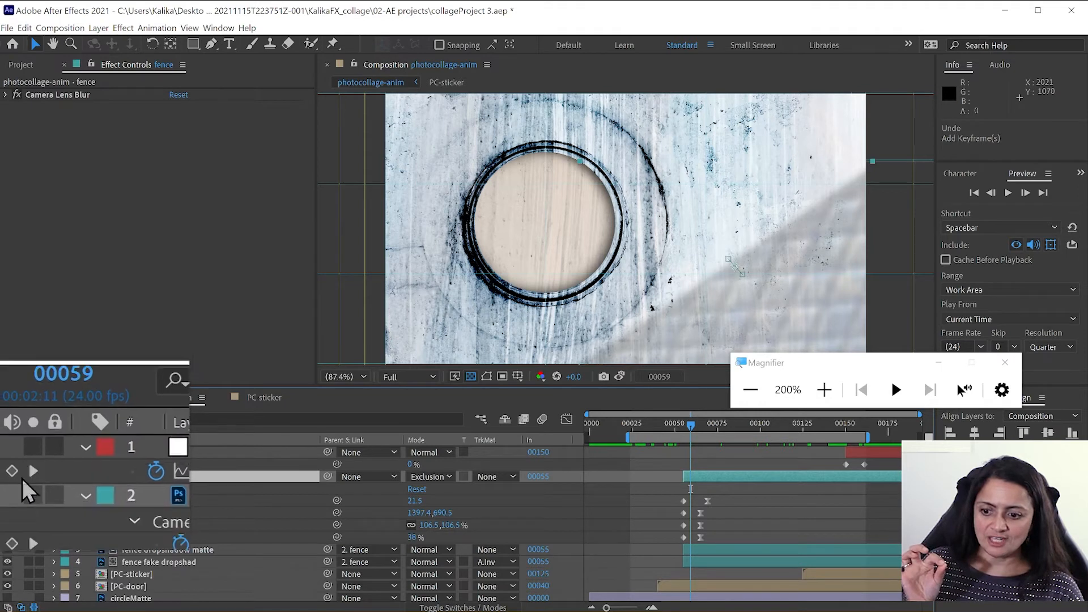
left_click(17, 513)
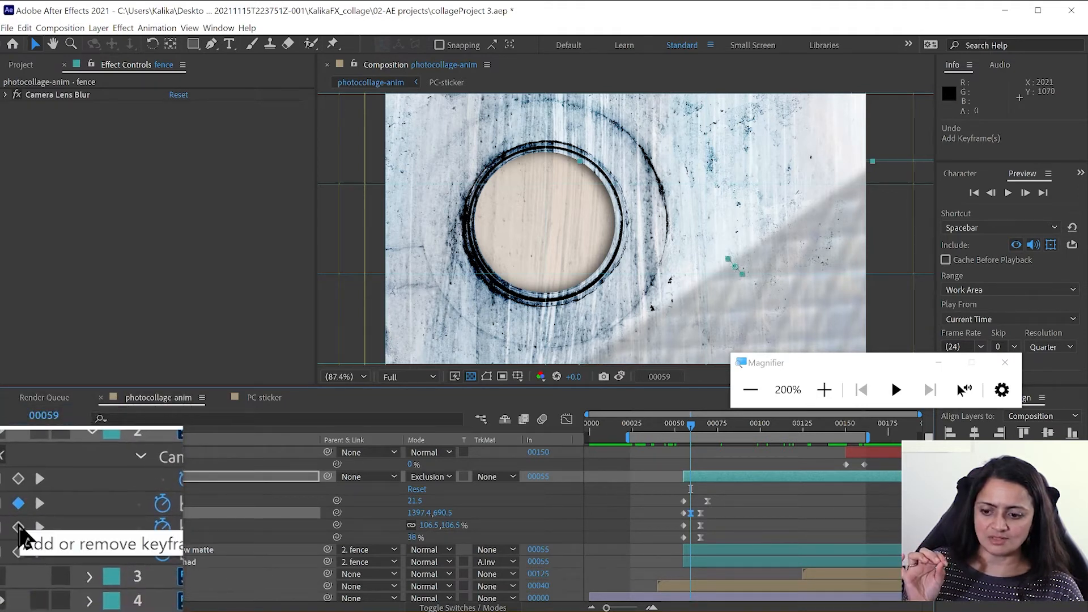
left_click(18, 528)
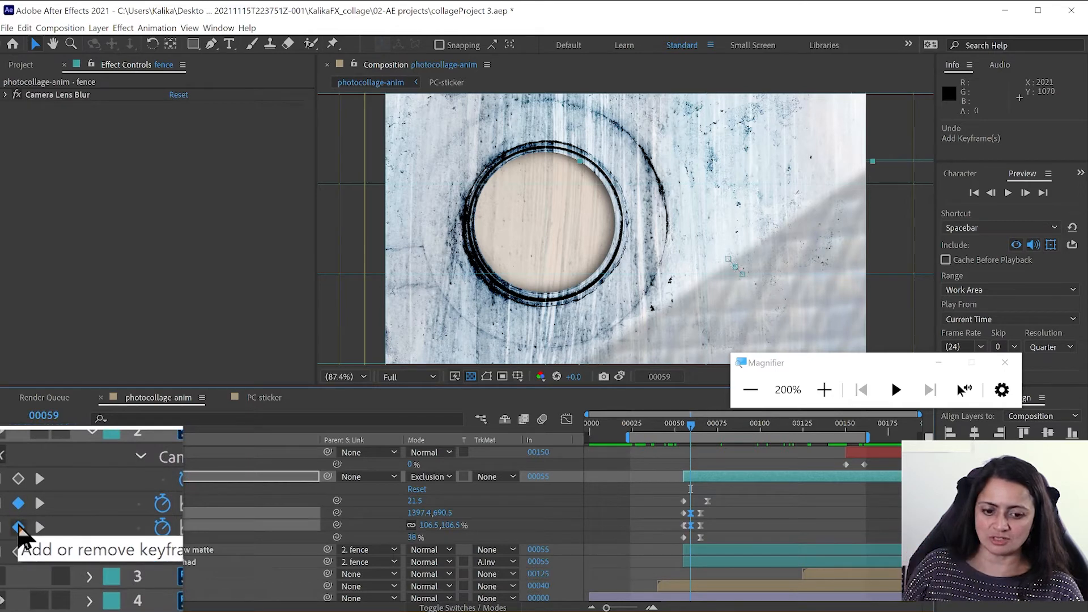
scroll(19, 536, "down", 5)
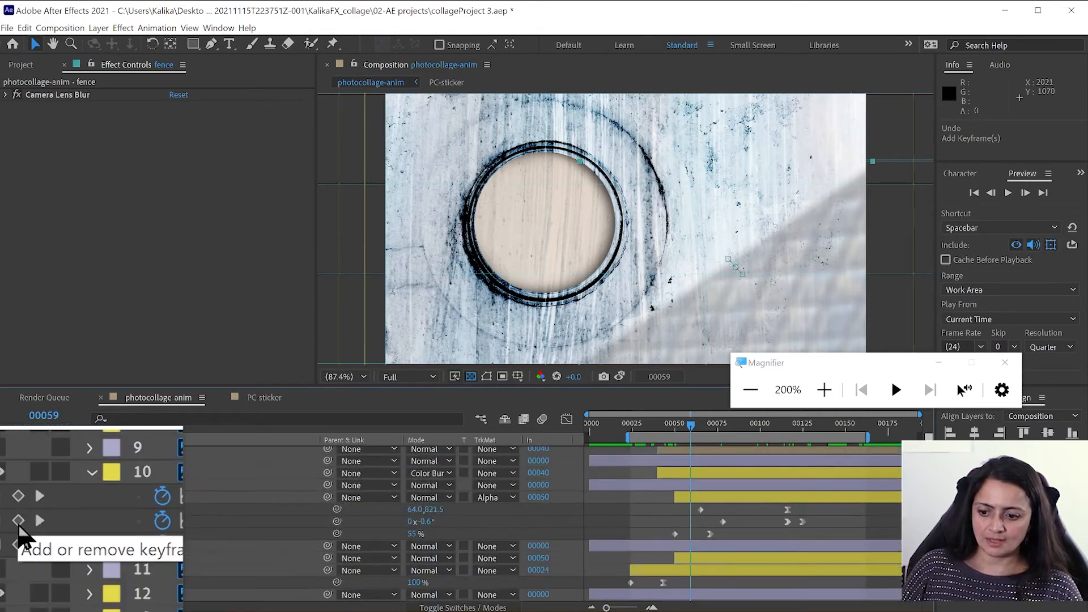
key("super+Escape")
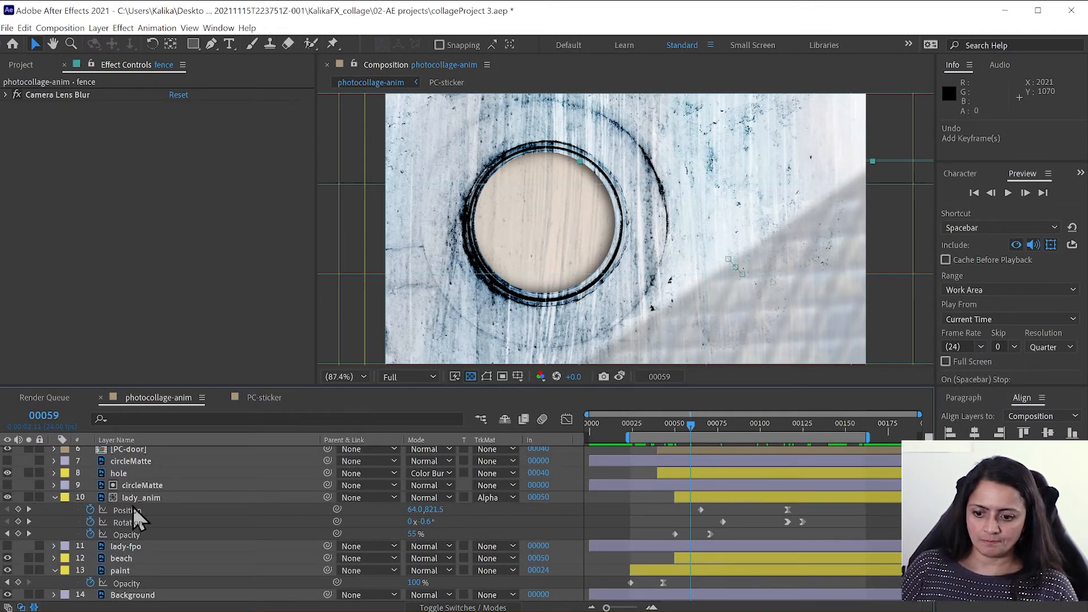
scroll(139, 535, "up", 5)
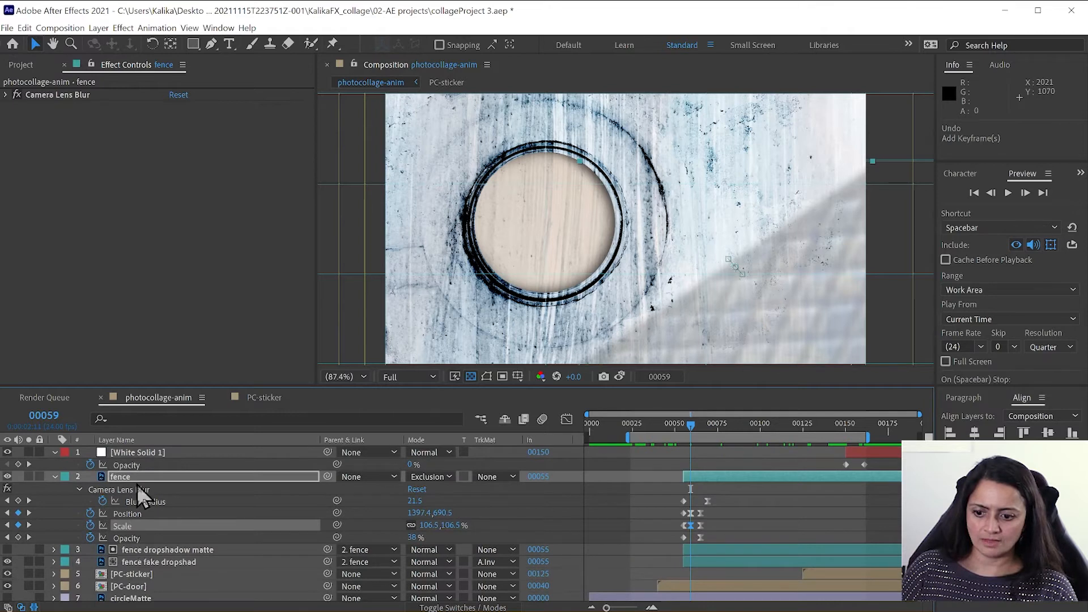
- Make the fence's frame 59 Position and Scale keyframes linear and move them onto the starting keyframes at frame 55
left_click(691, 526, "ctrl")
left_click(690, 513, "ctrl")
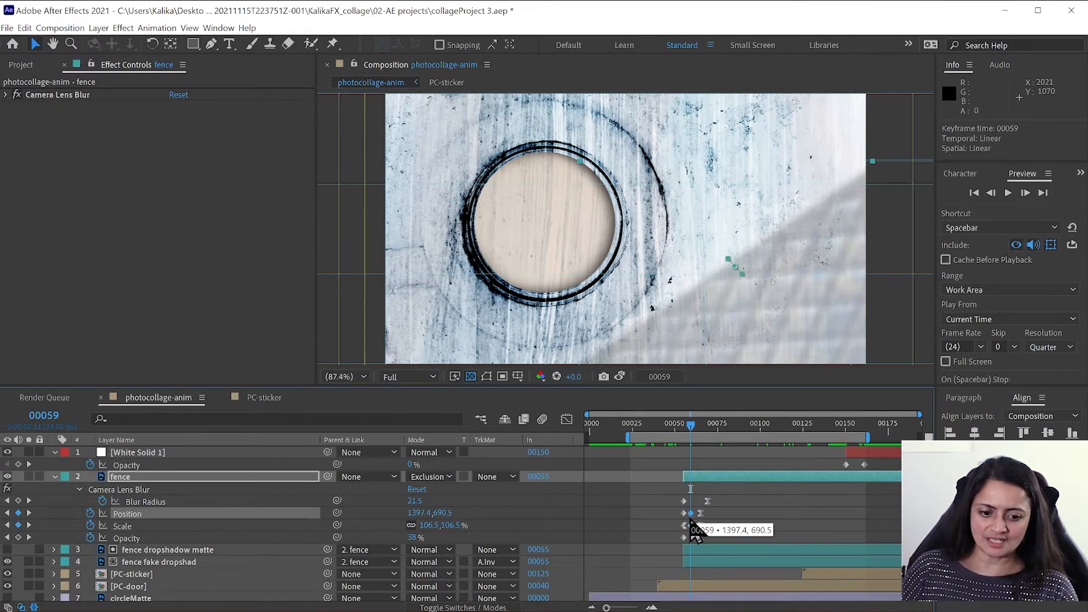
left_click(691, 525, "shift")
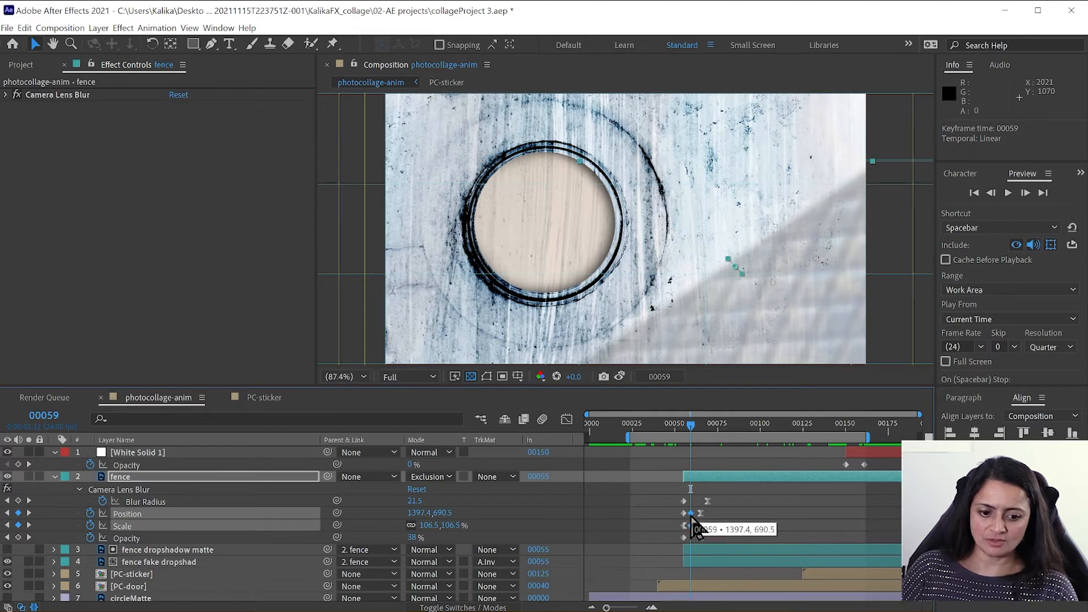
left_click_drag(691, 514, 684, 515)
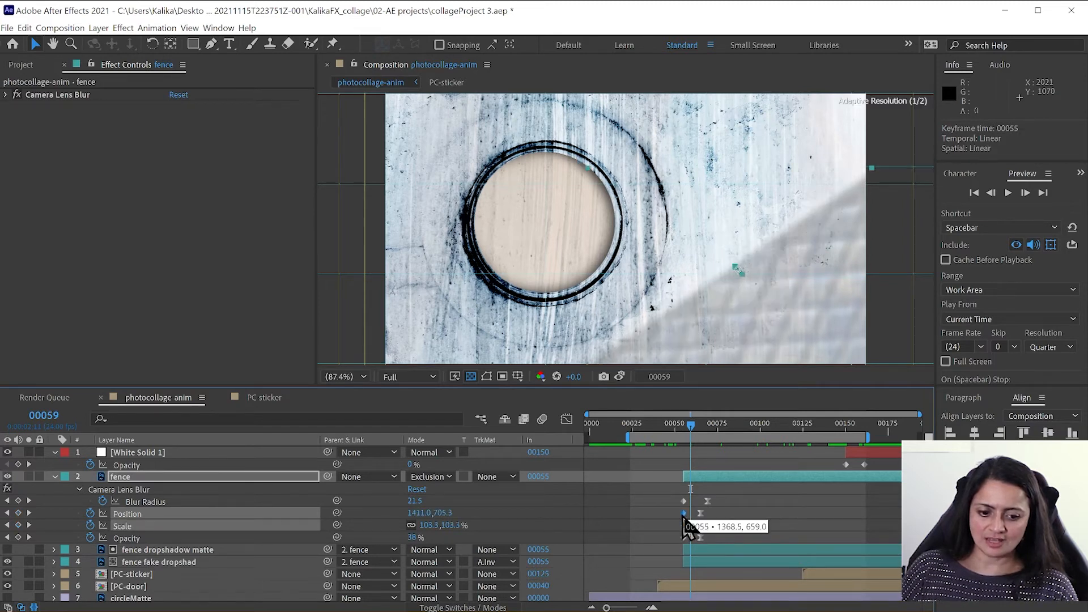
- Scrub the fence's entrance, play the work area from its start, and scrub to frame 144 to check the animation
left_click(682, 426)
left_click_drag(686, 429, 709, 440)
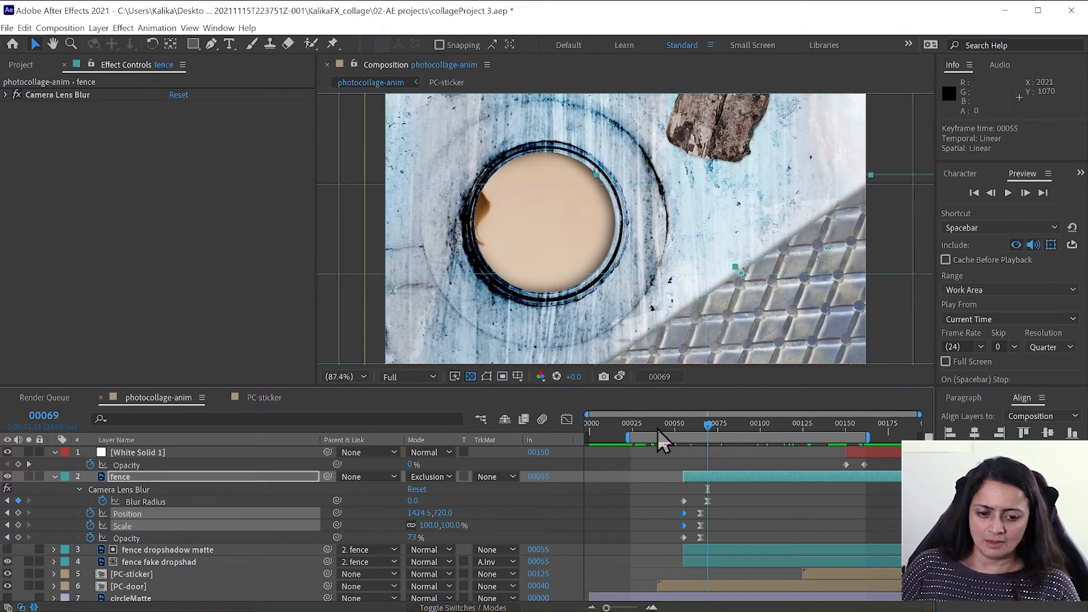
left_click(602, 427)
key("space")
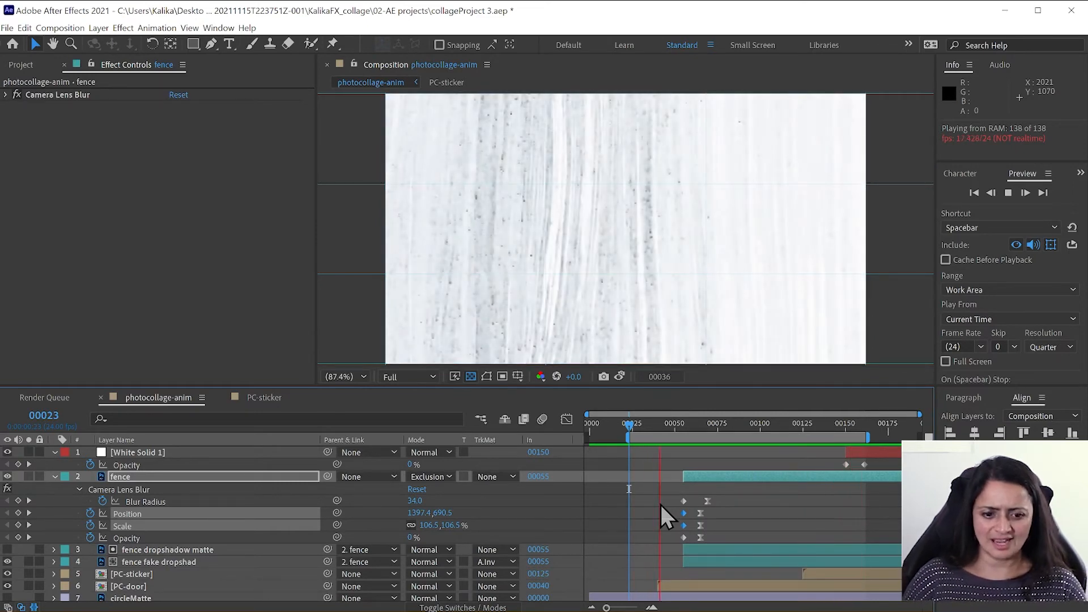
key("space")
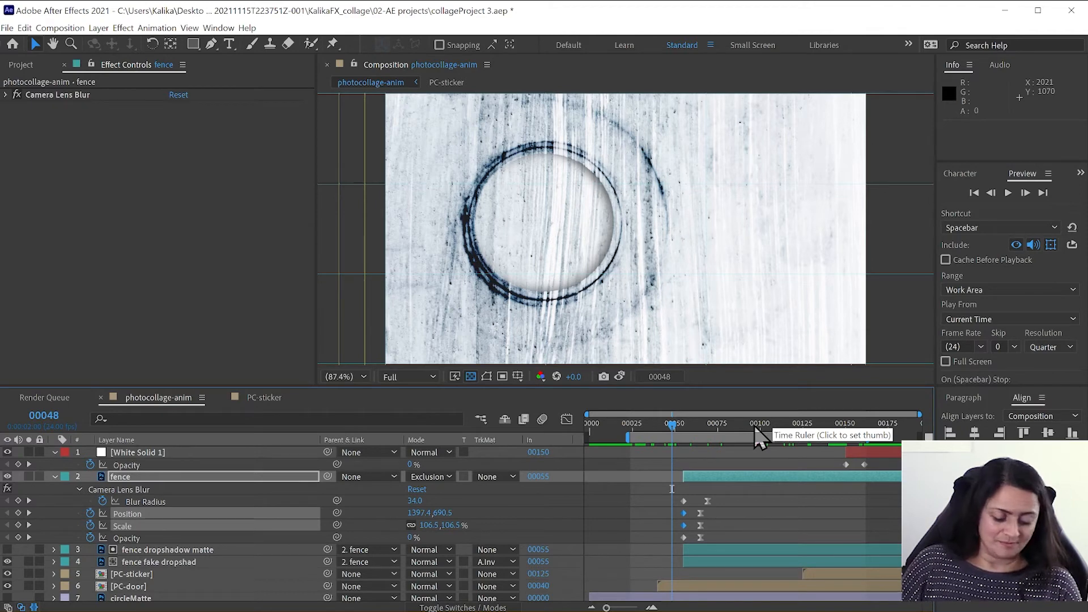
left_click(768, 425)
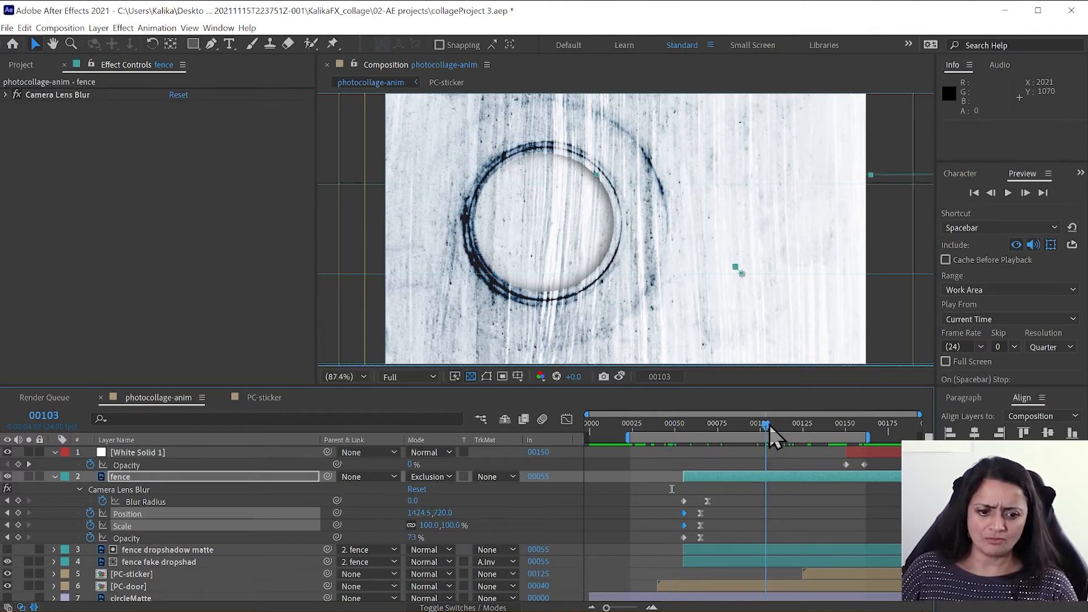
left_click_drag(781, 424, 837, 435)
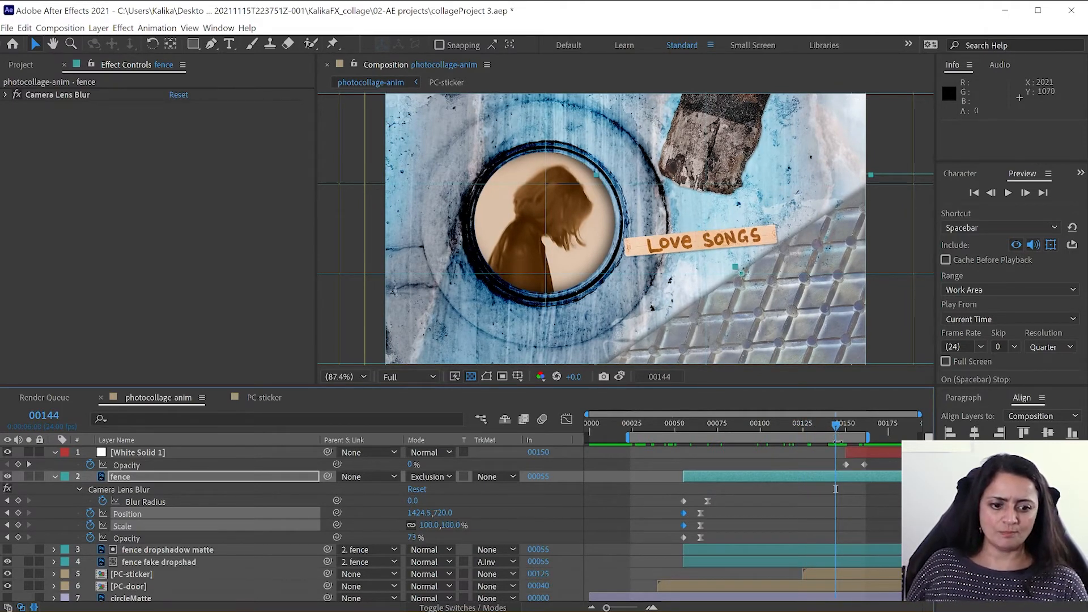
- Deselect everything and collapse the White Solid 1, fence, lady_anim and paint layers in the timeline
left_click(599, 454)
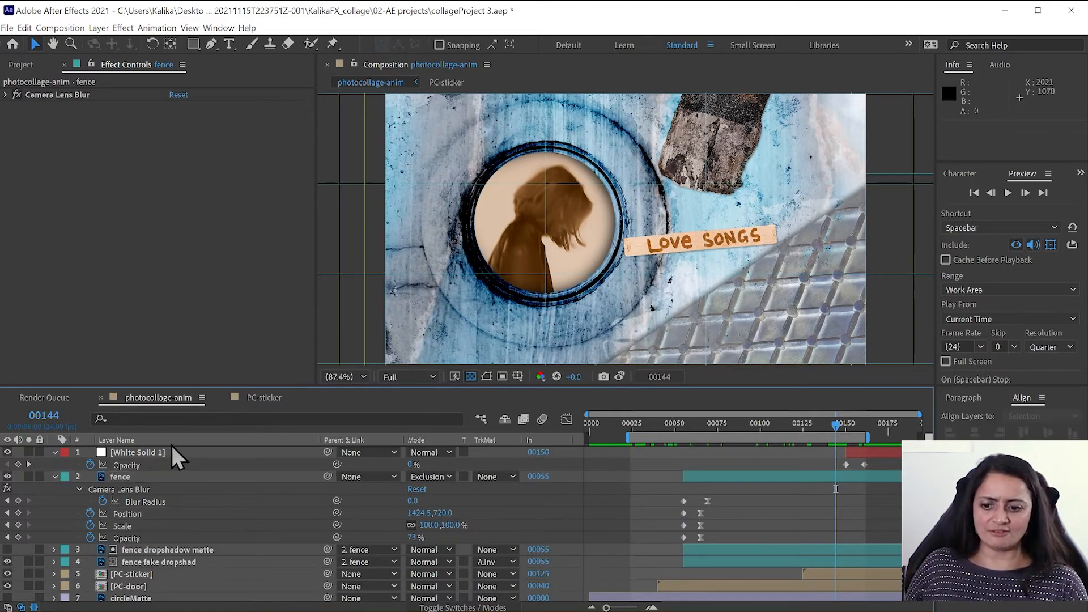
left_click(55, 453)
left_click(55, 465)
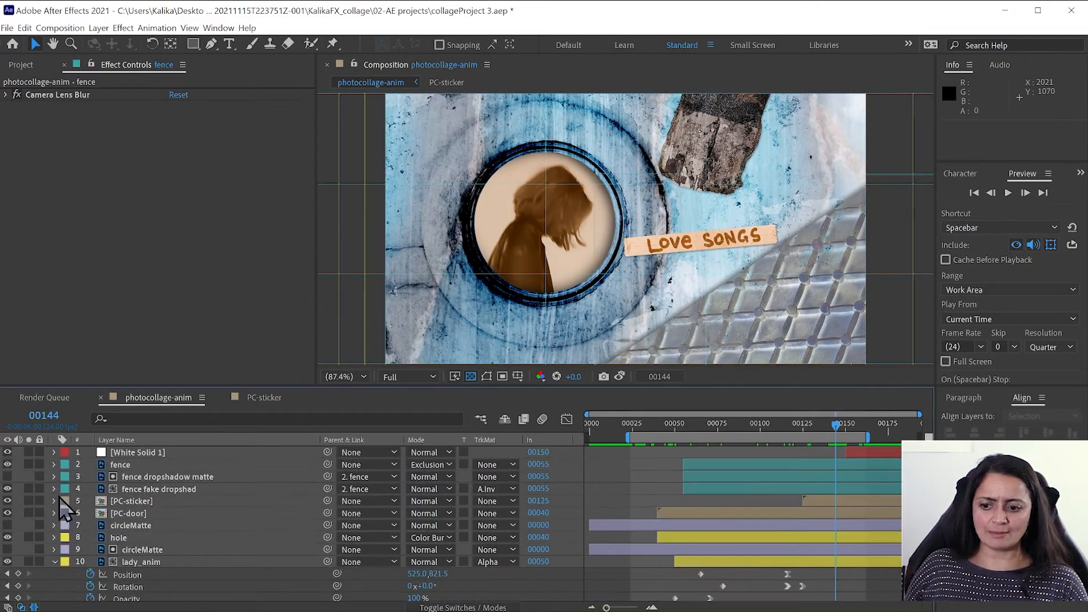
left_click(55, 562)
scroll(62, 584, "down", 1)
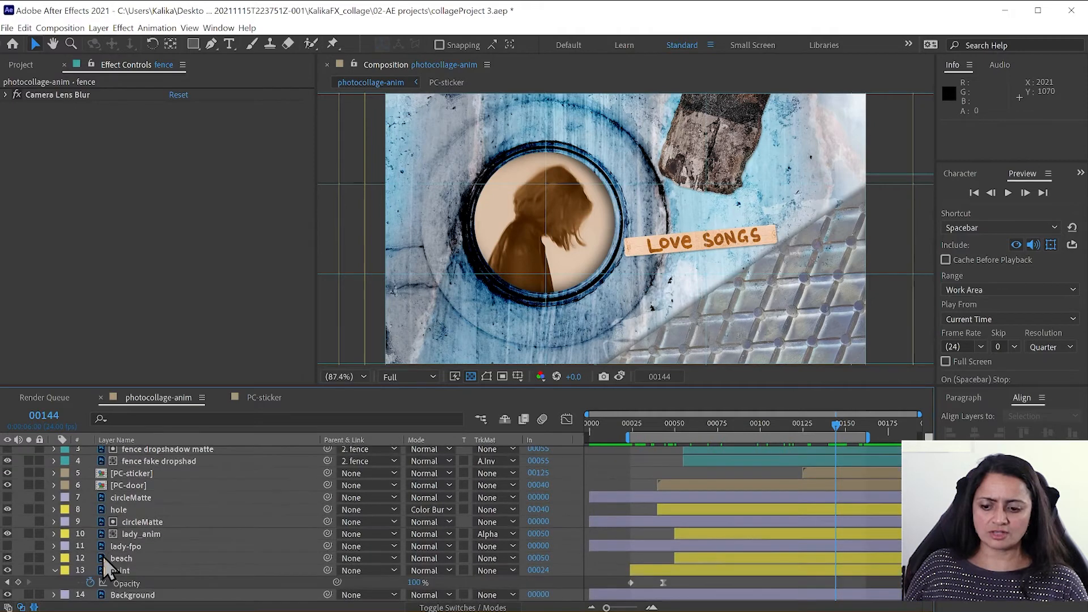
left_click(55, 571)
left_click(55, 571)
scroll(97, 527, "up", 2)
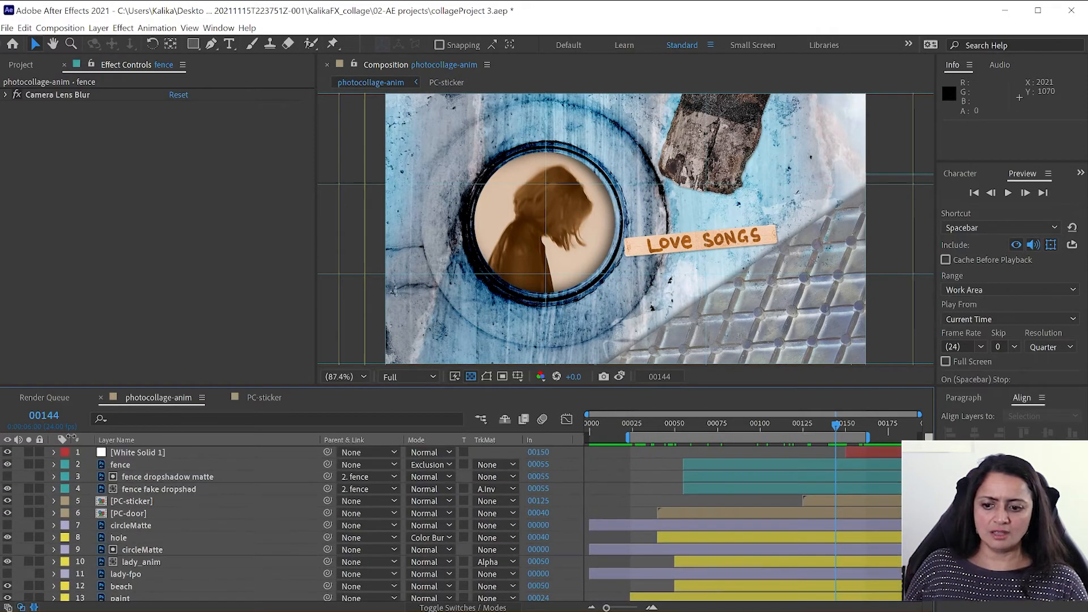
- Add a marker to the composition at frame 144 and trim the composition to the work area
left_click(100, 28)
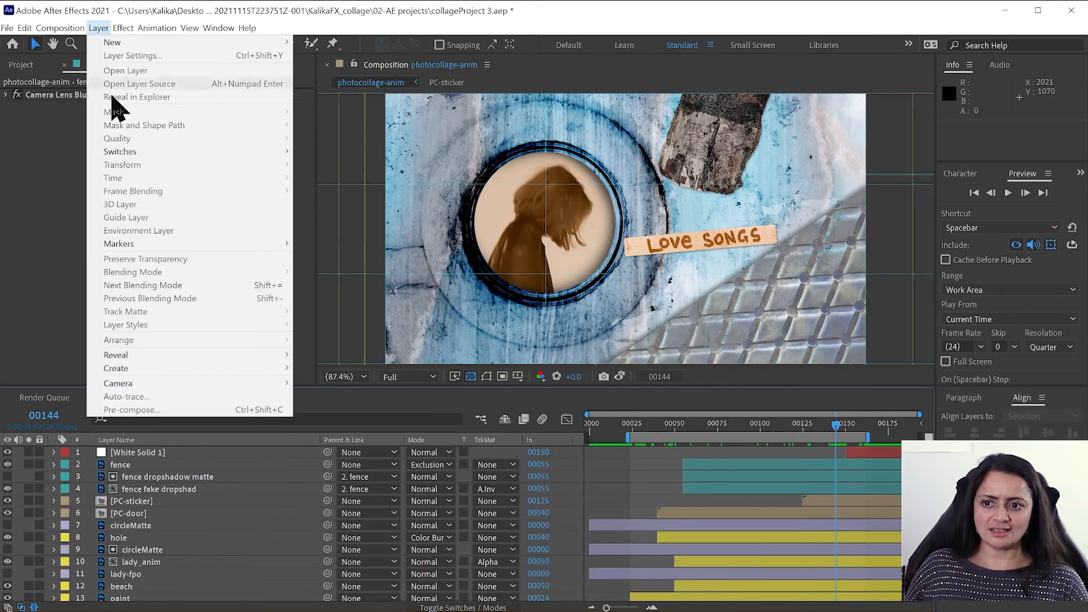
mouse_move(125, 243)
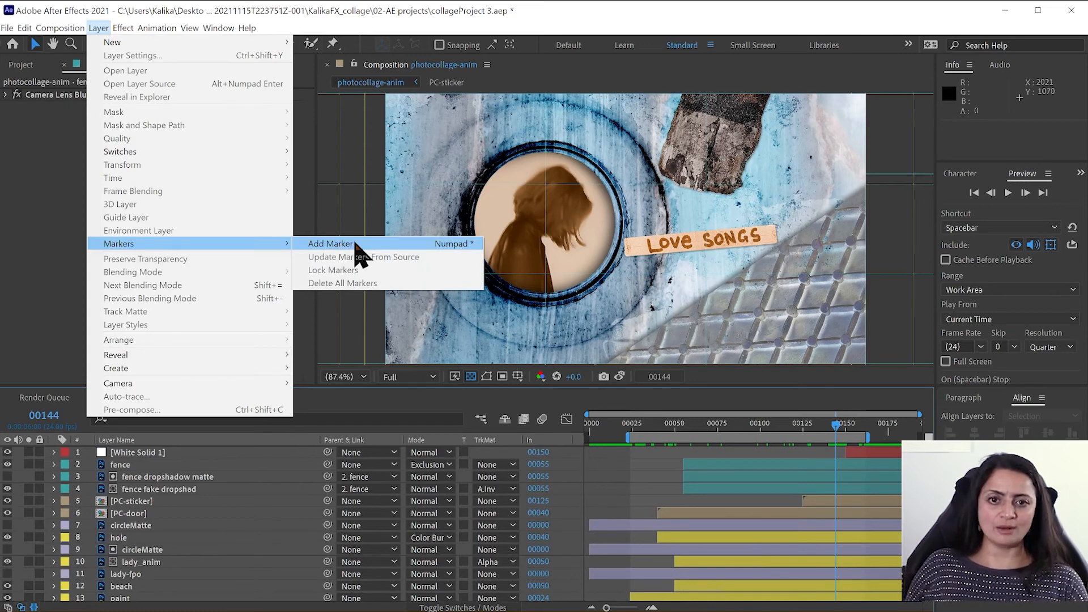
left_click(355, 243)
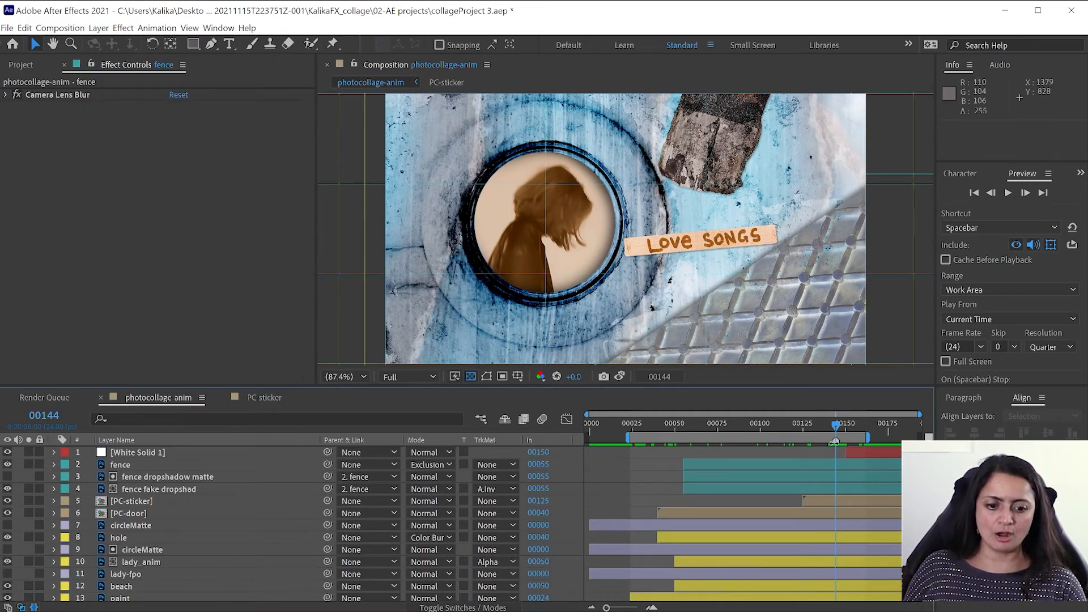
left_click(73, 30)
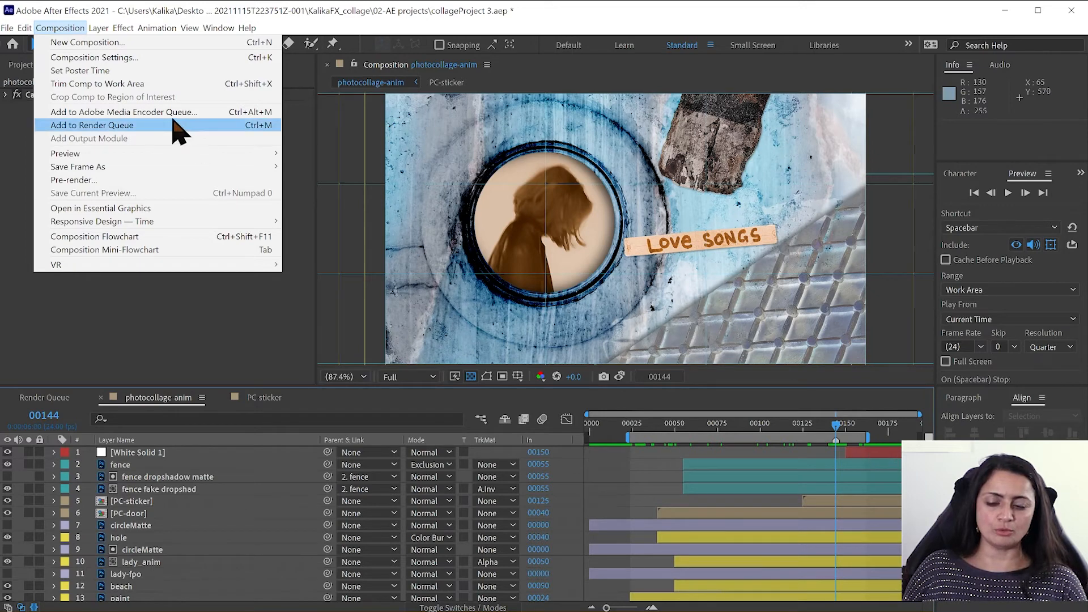
left_click(138, 91)
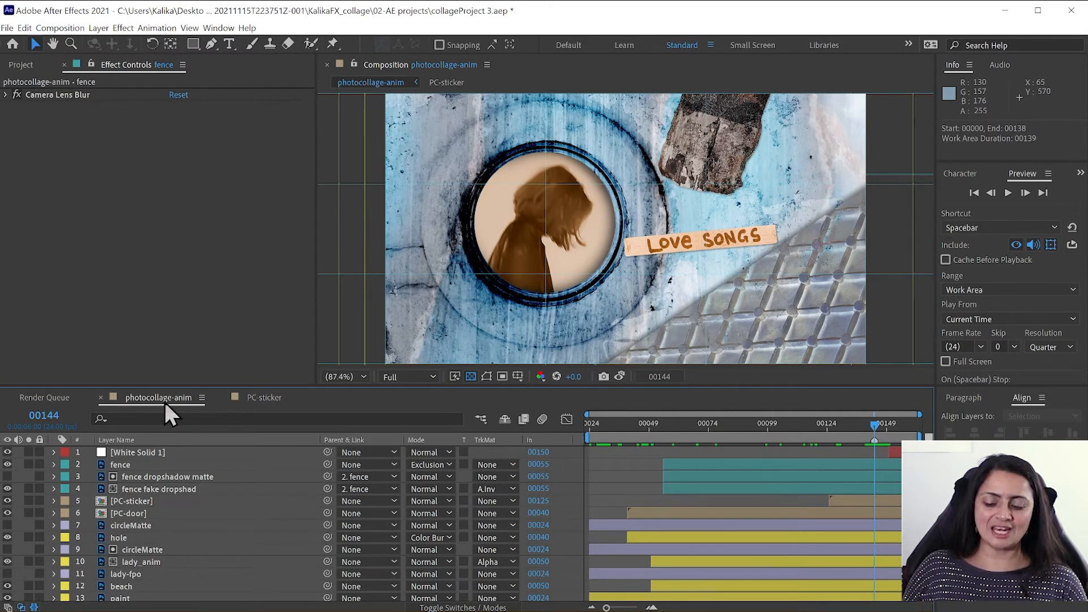
- Create a new composition from photocollage-anim and rename it photocollage-anim-loop
left_click(19, 65)
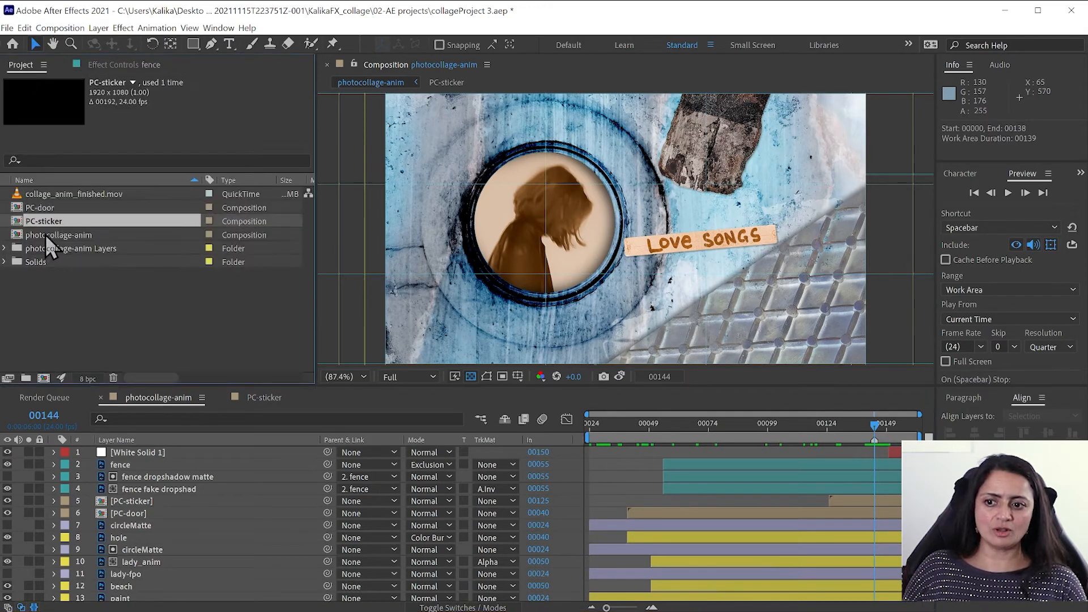
left_click(45, 234)
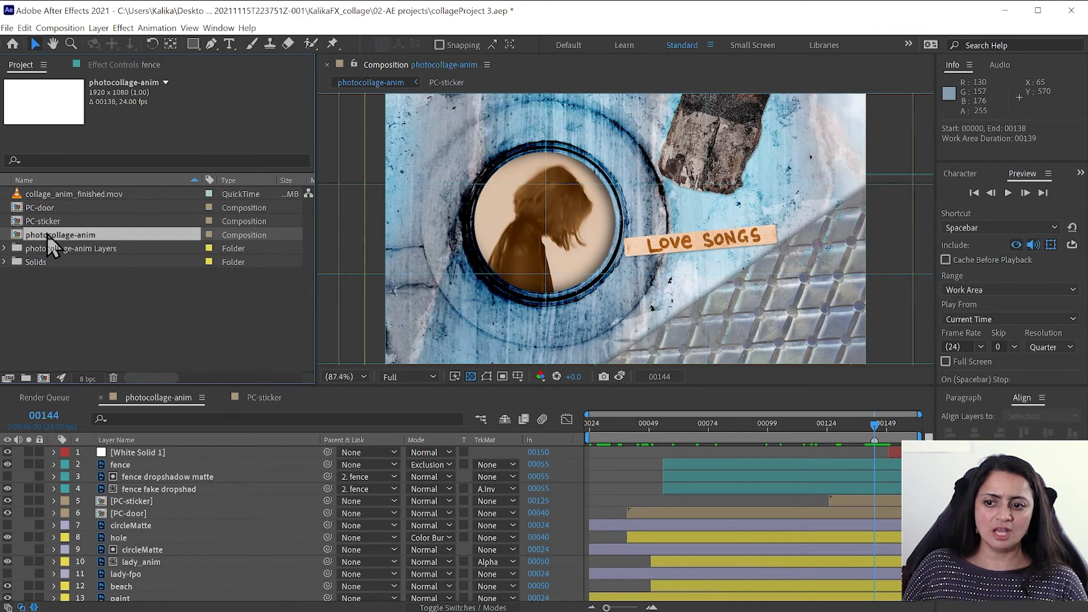
mouse_move(47, 234)
left_mouse_down()
mouse_move(42, 378)
mouse_move(49, 342)
mouse_move(44, 375)
mouse_move(34, 258)
mouse_move(43, 237)
left_mouse_up()
right_click(43, 236)
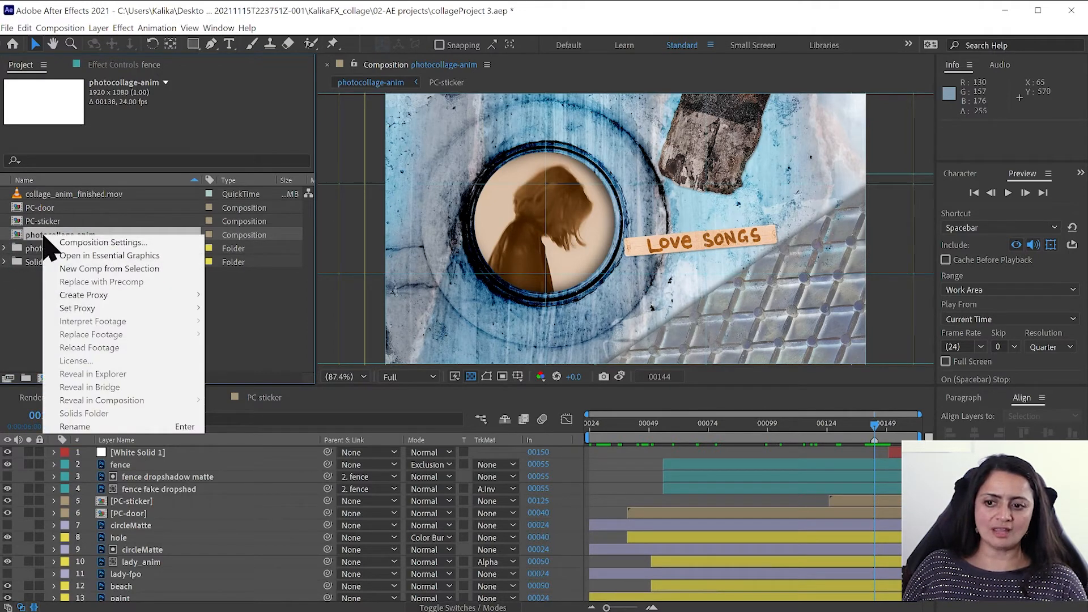
left_click(101, 270)
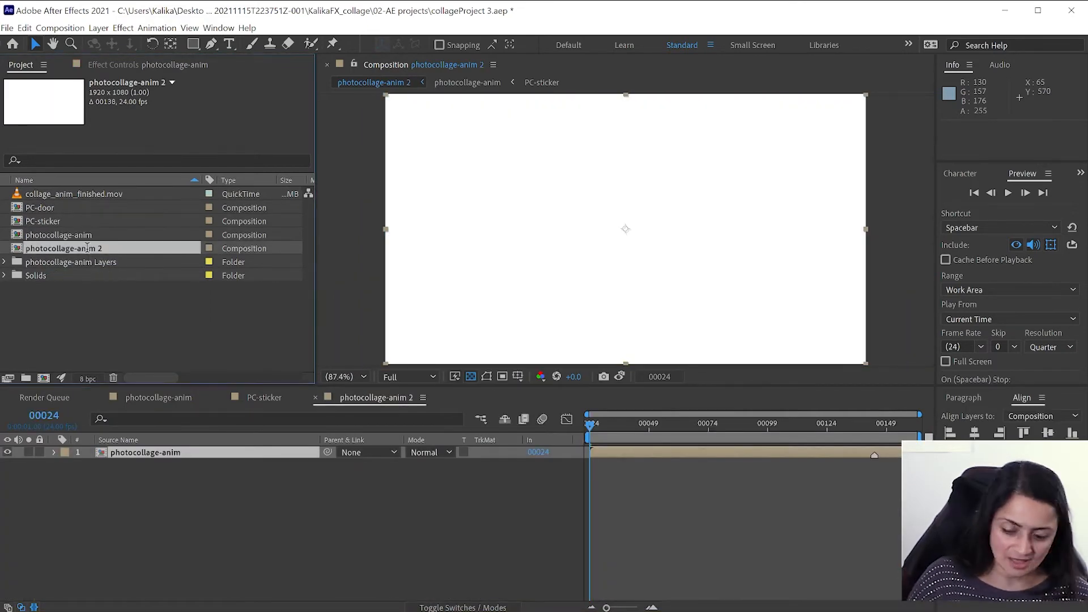
key("Return")
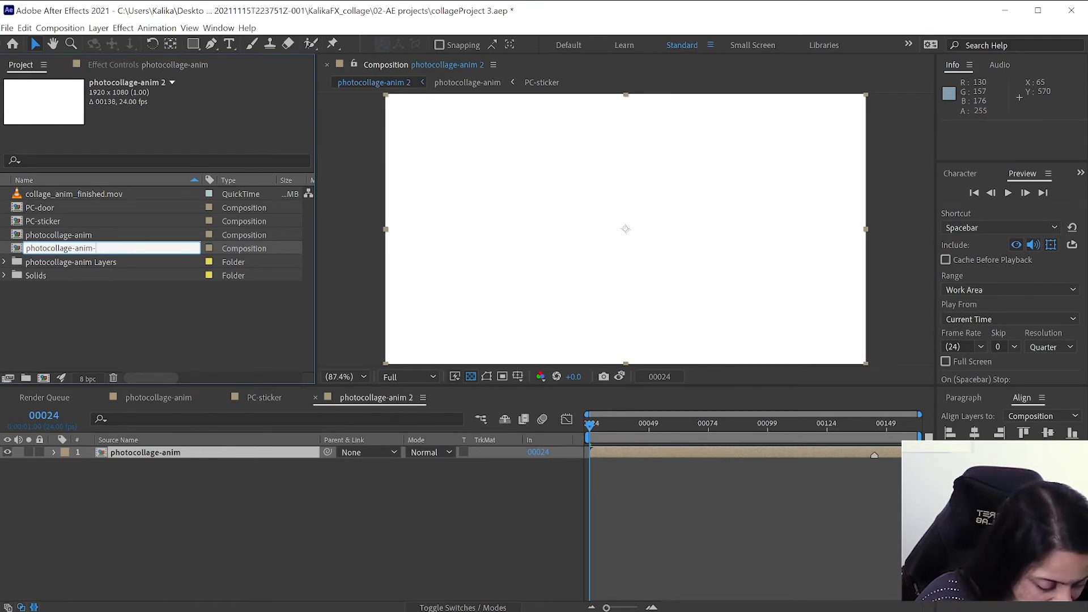
key("Return")
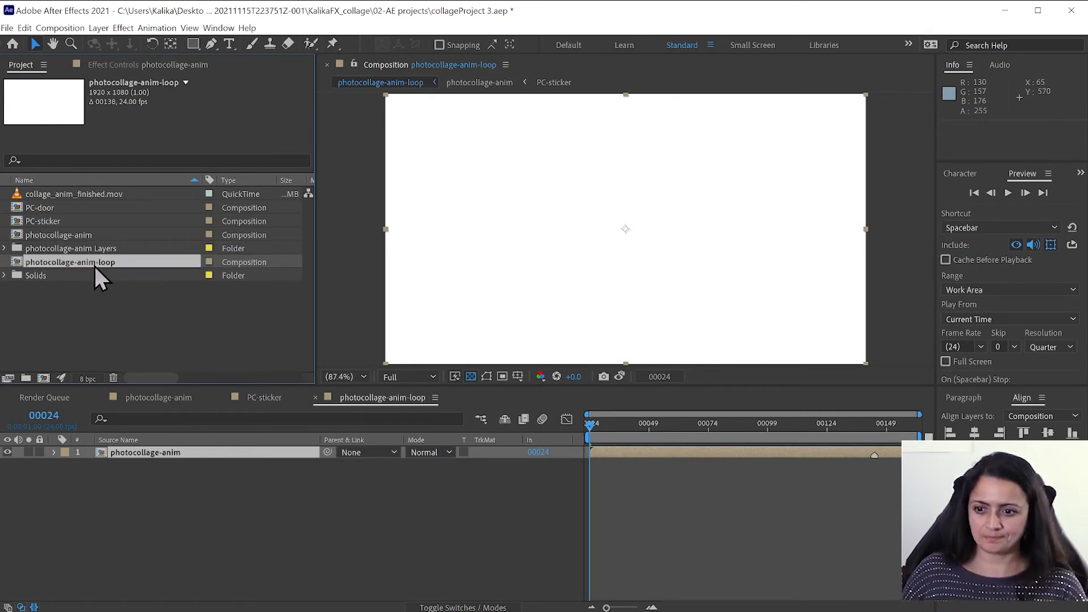
- Split the photocollage-anim layer in the loop composition at the marker on frame 144
left_click(875, 424)
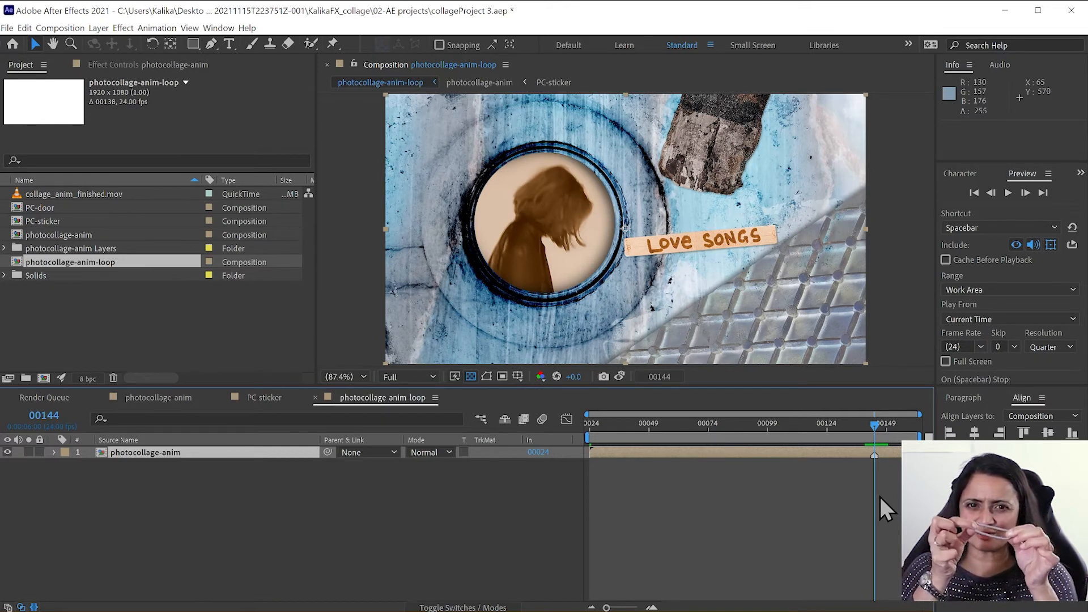
left_click(24, 27)
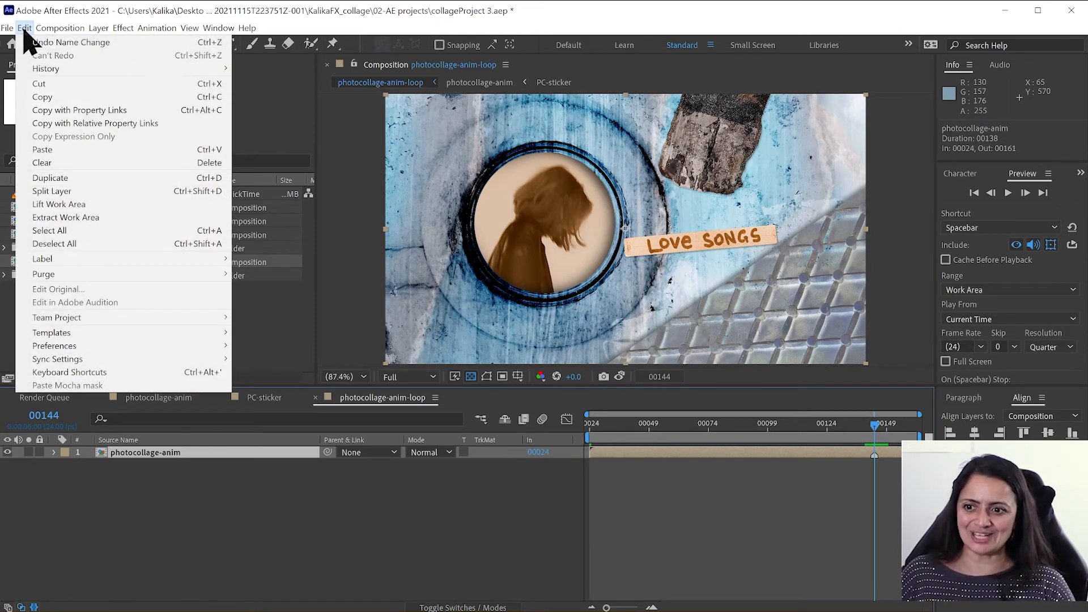
left_click(61, 195)
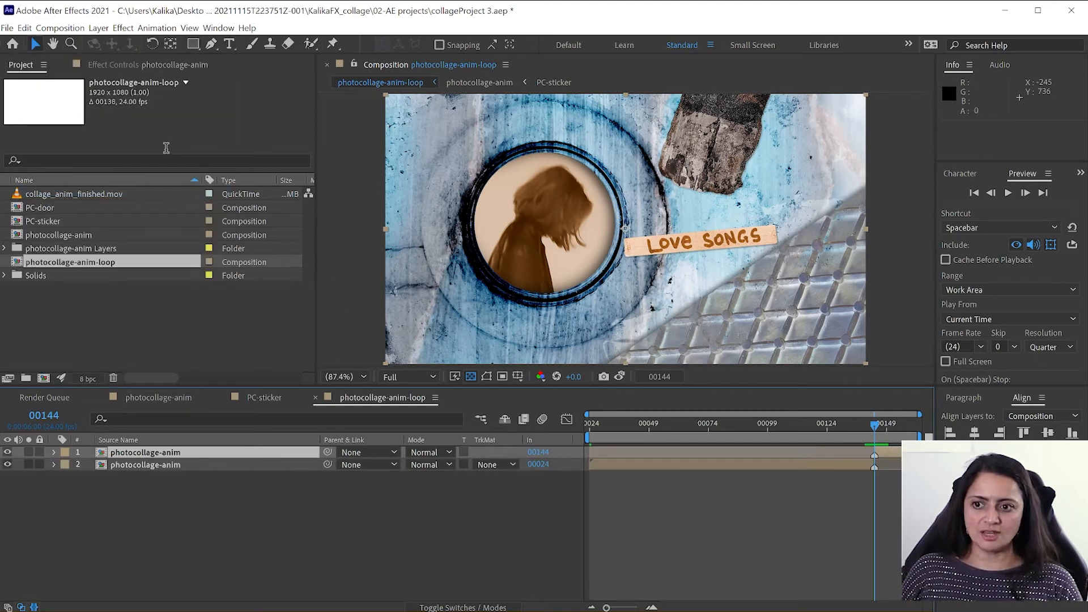
- Move the split-off end segment to start at frame 24 and the longer segment to start right after it at frame 42
left_click_drag(896, 452, 622, 454)
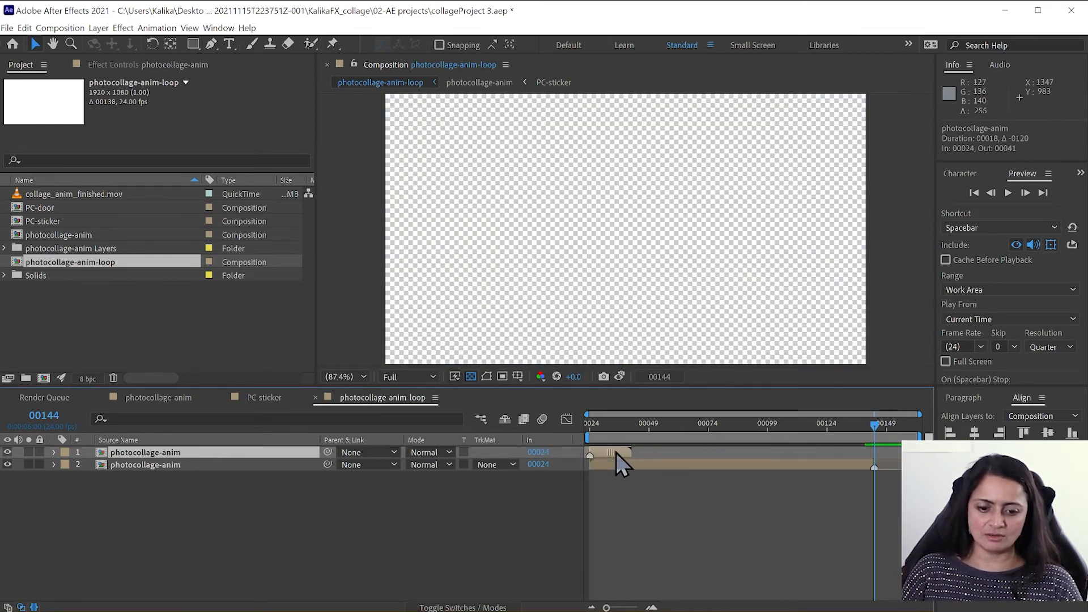
left_click(625, 466)
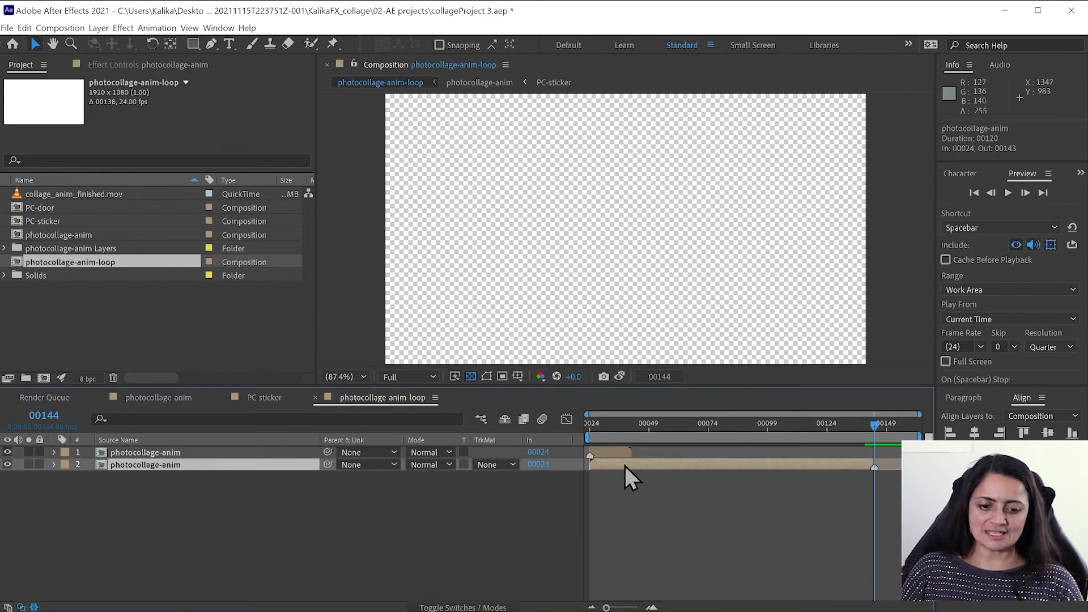
left_click_drag(625, 466, 662, 470)
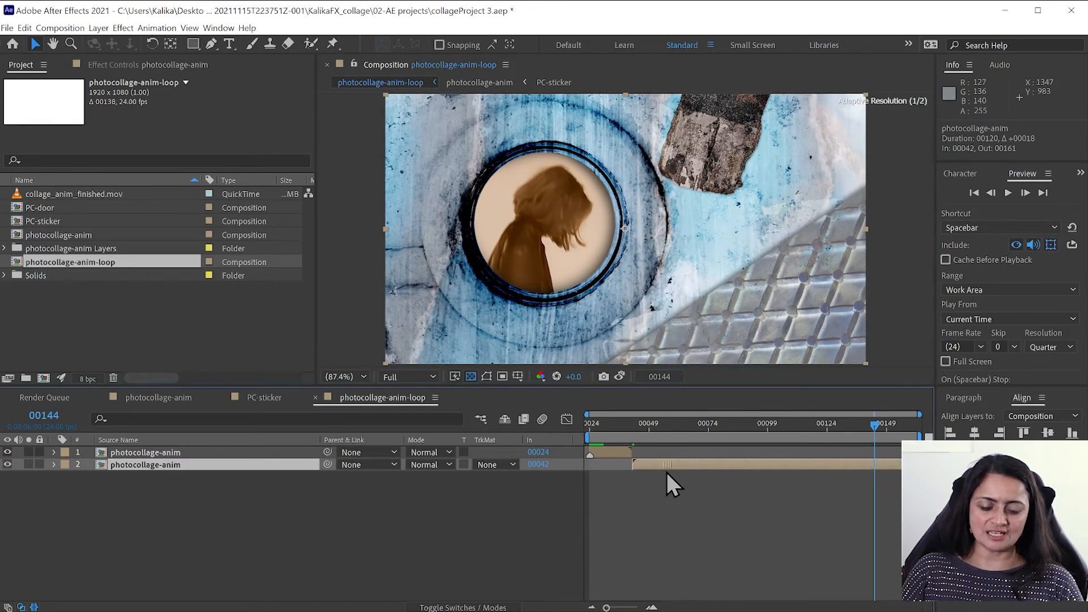
- Play the loop composition from frame 24 to check how the end segment leads into the opening
left_click(590, 424)
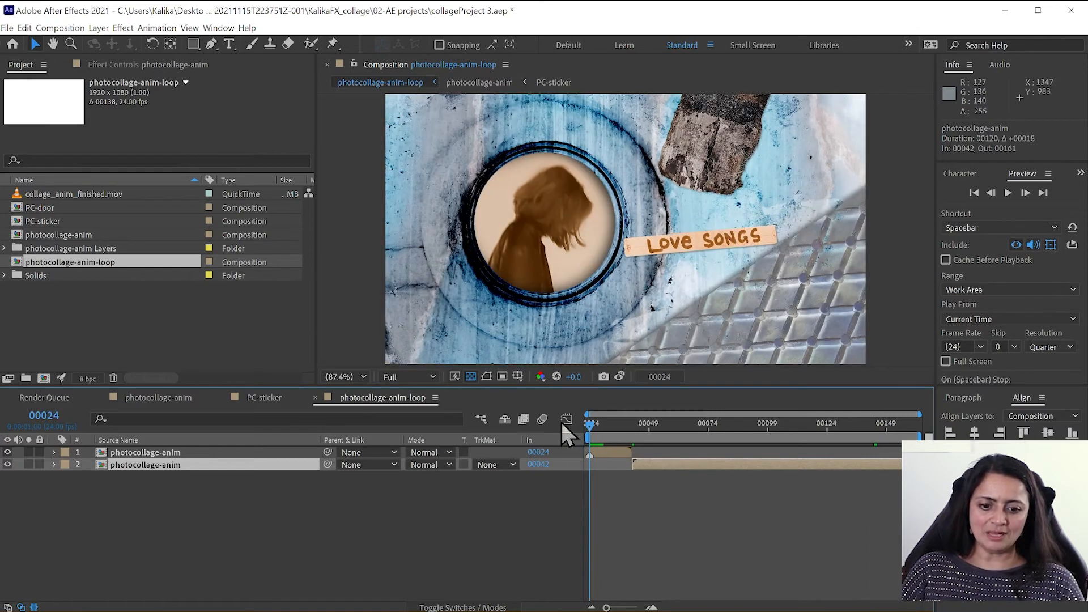
key("space")
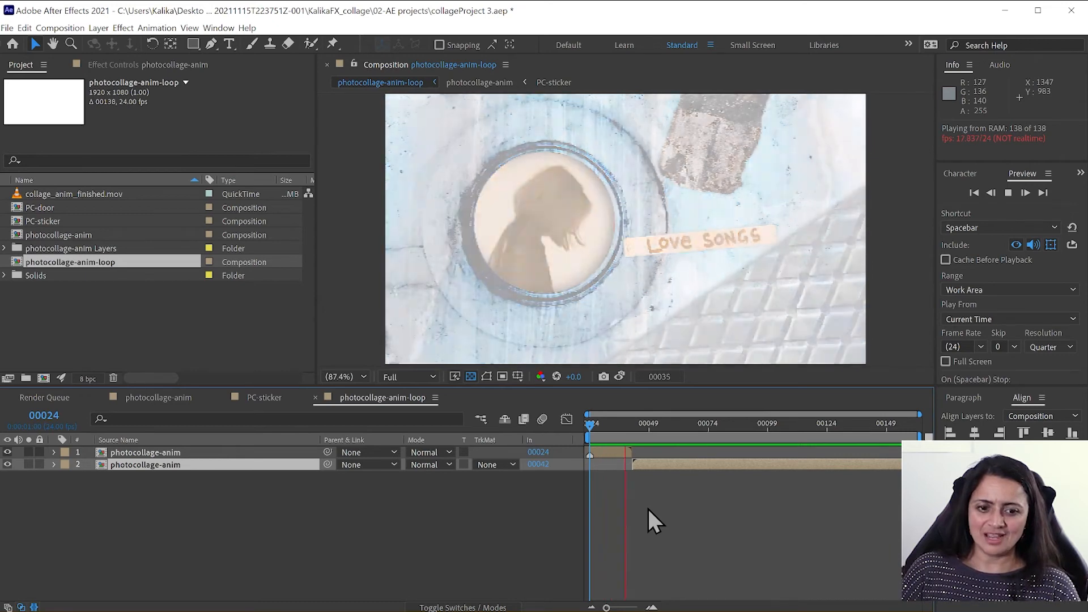
key("space")
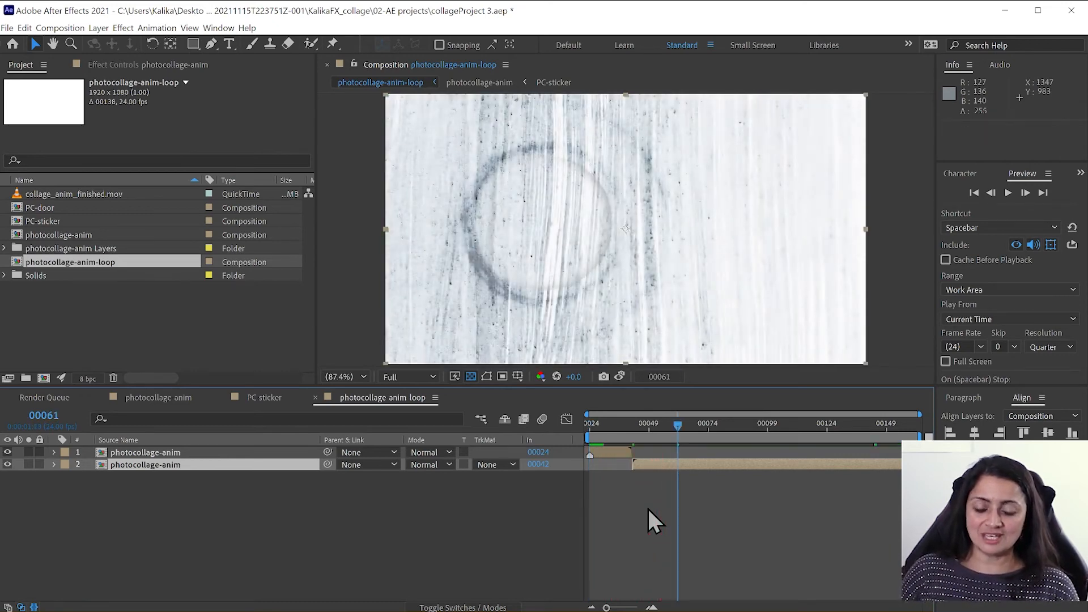
- Deselect the layers and add the photocollage-anim-loop composition to the render queue
left_click(266, 560)
left_click(56, 28)
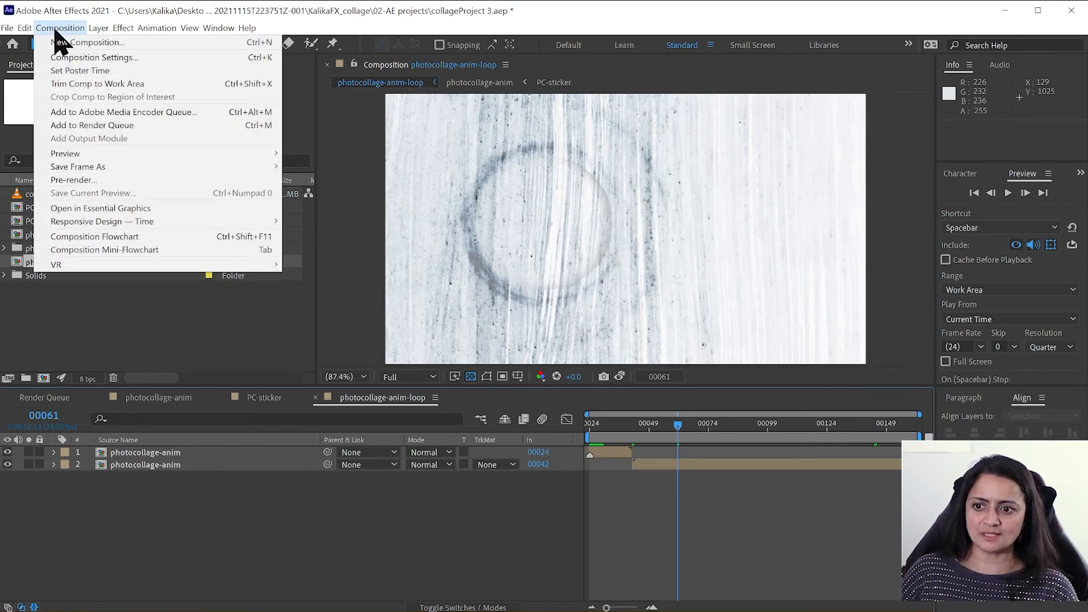
left_click(91, 125)
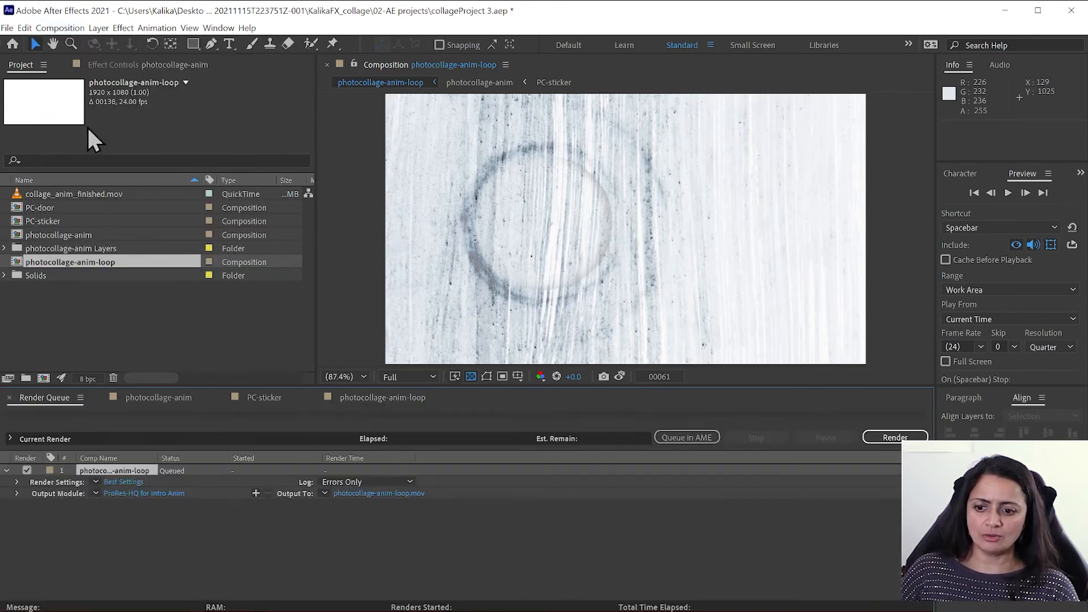
- Set the queued composition's render settings to Current Settings and its output module to Lossless
left_click(96, 482)
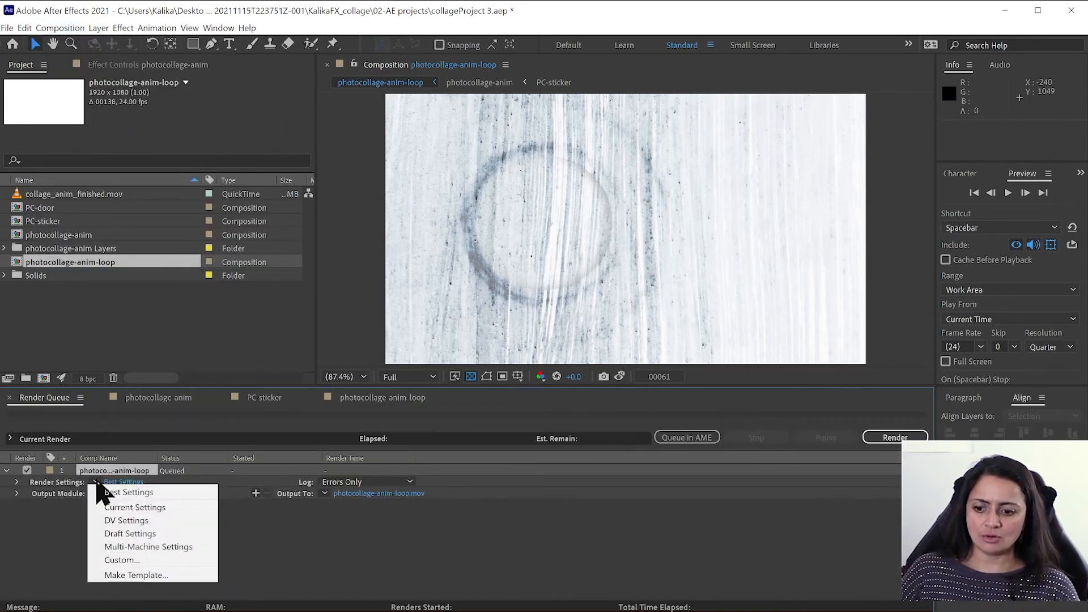
left_click(127, 507)
left_click(95, 492)
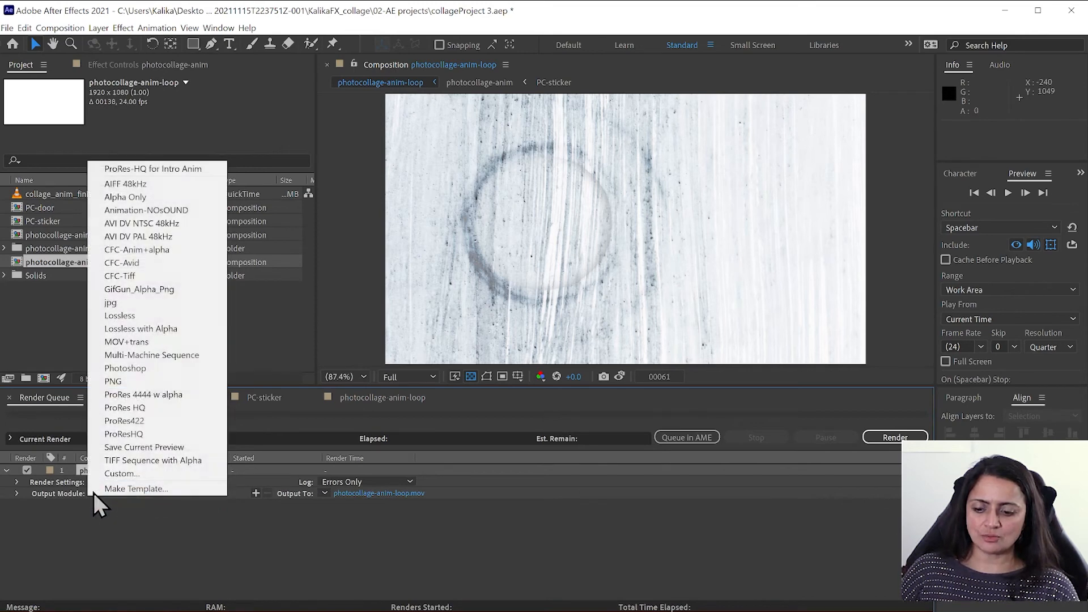
left_click(139, 316)
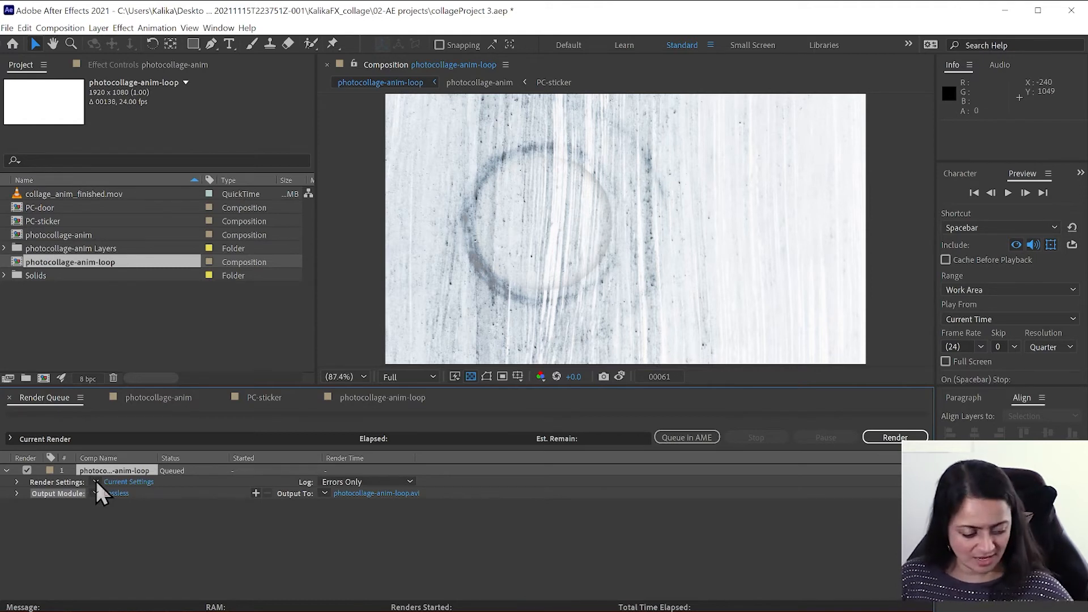
- Magnify the render options and change the queued composition's render settings to Best Settings
key("super+plus")
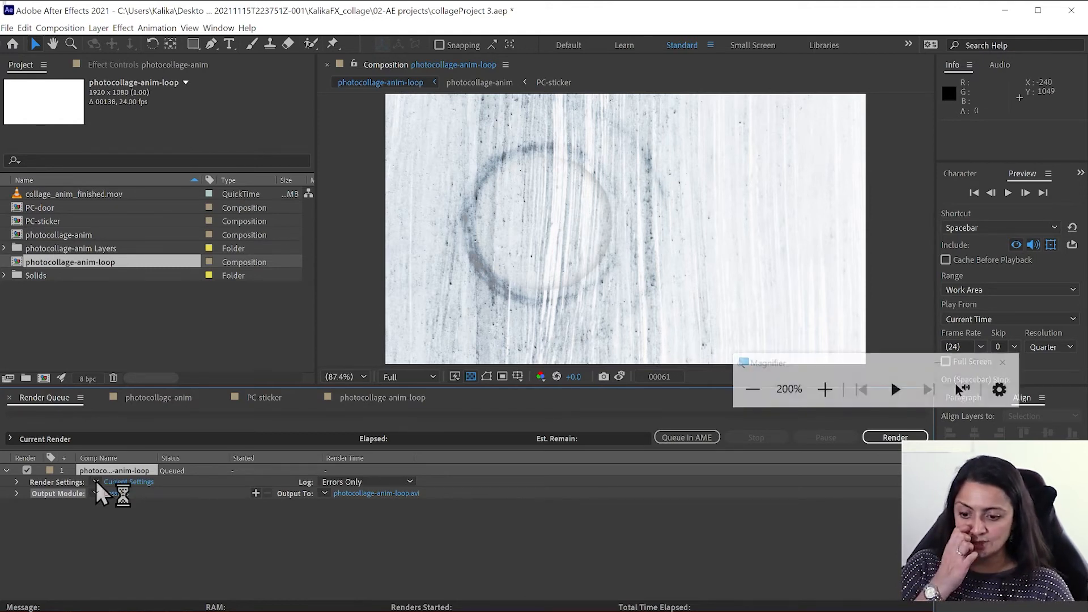
left_click(96, 482)
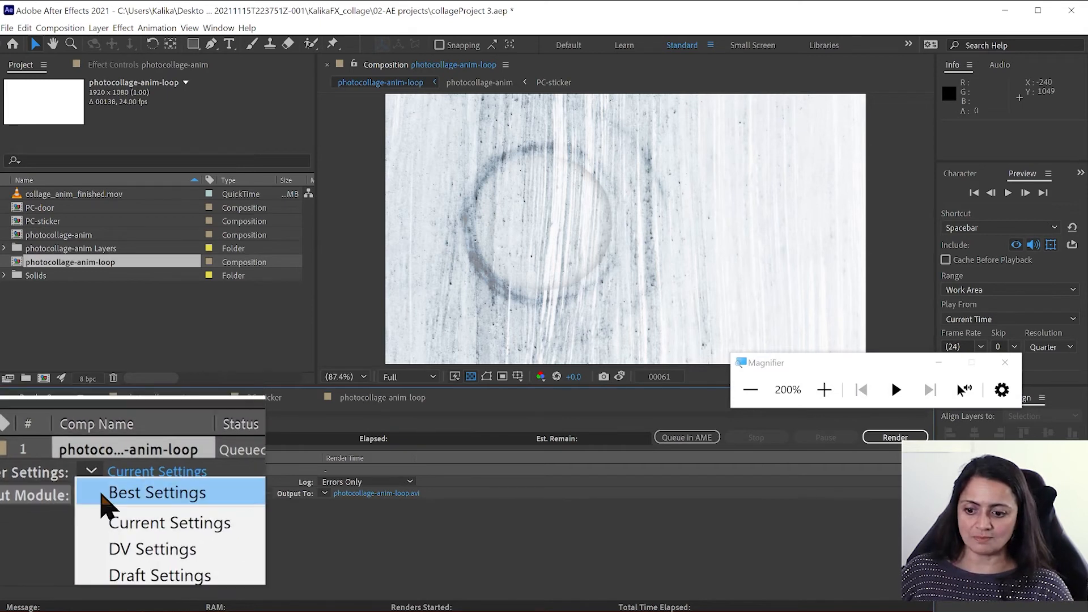
left_click(102, 495)
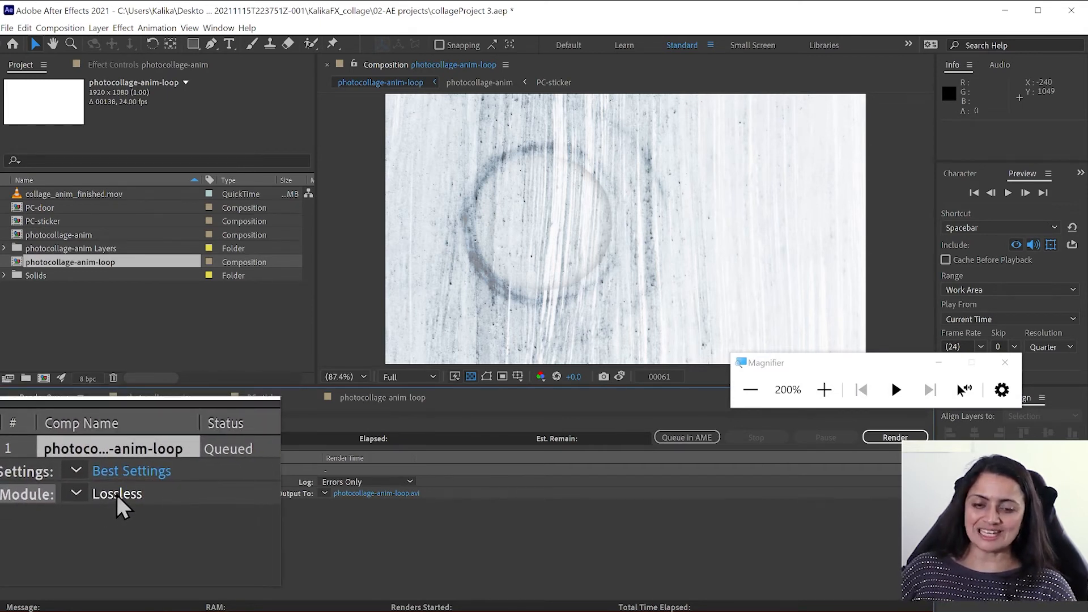
- Open the settings of the Lossless output module and turn off the screen magnifier
left_click(117, 495)
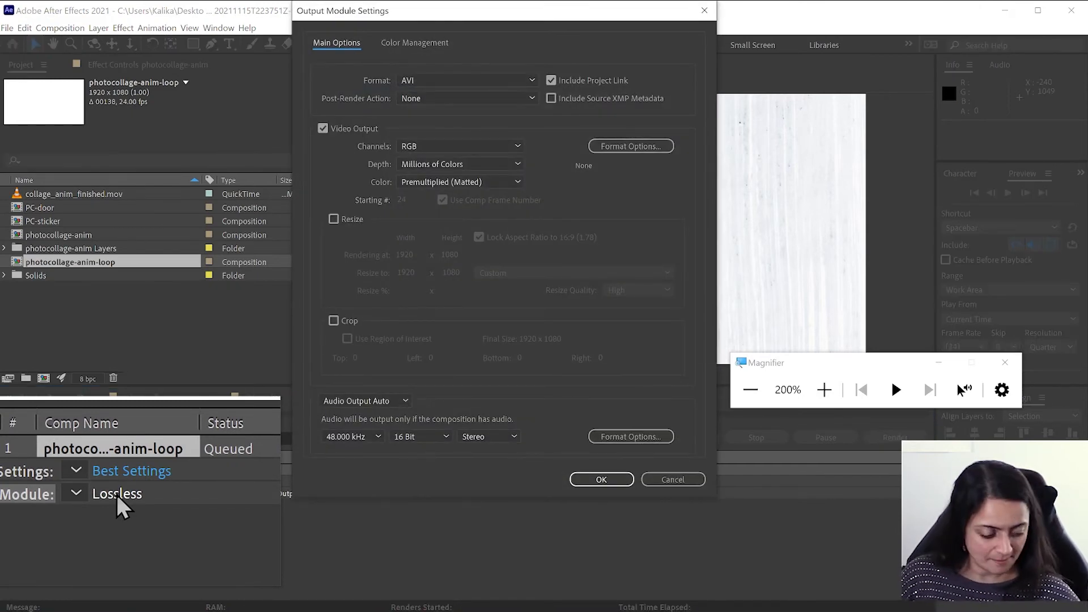
key("super+Escape")
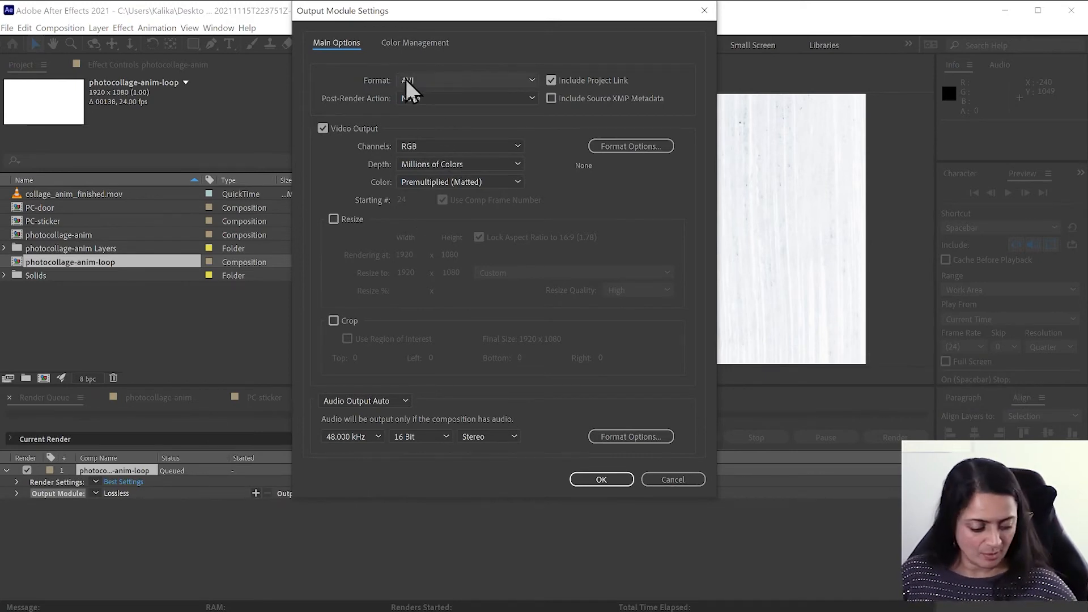
key("super+plus")
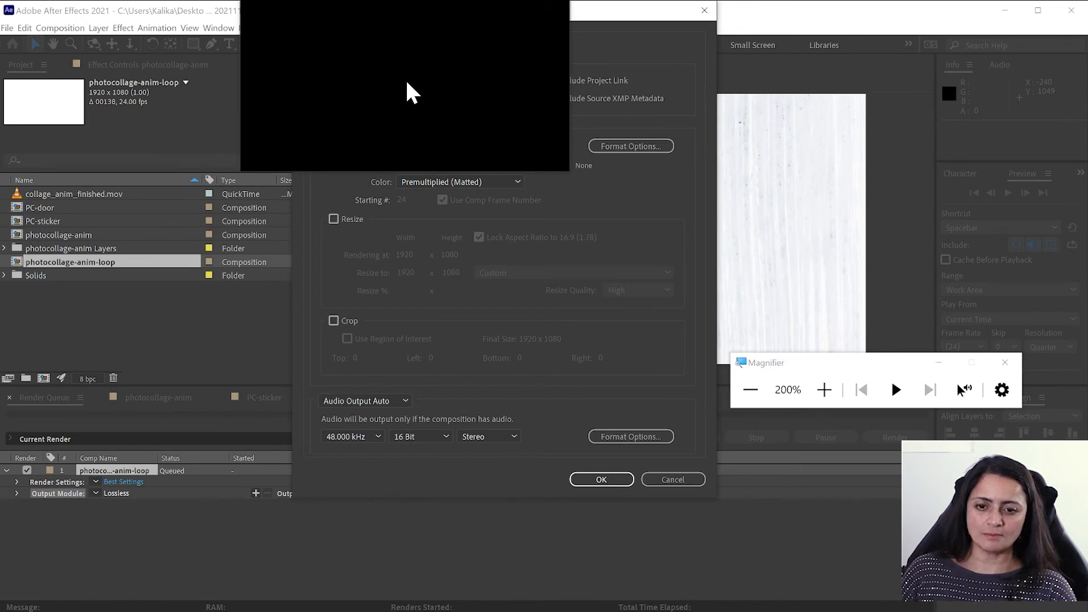
key("super+Escape")
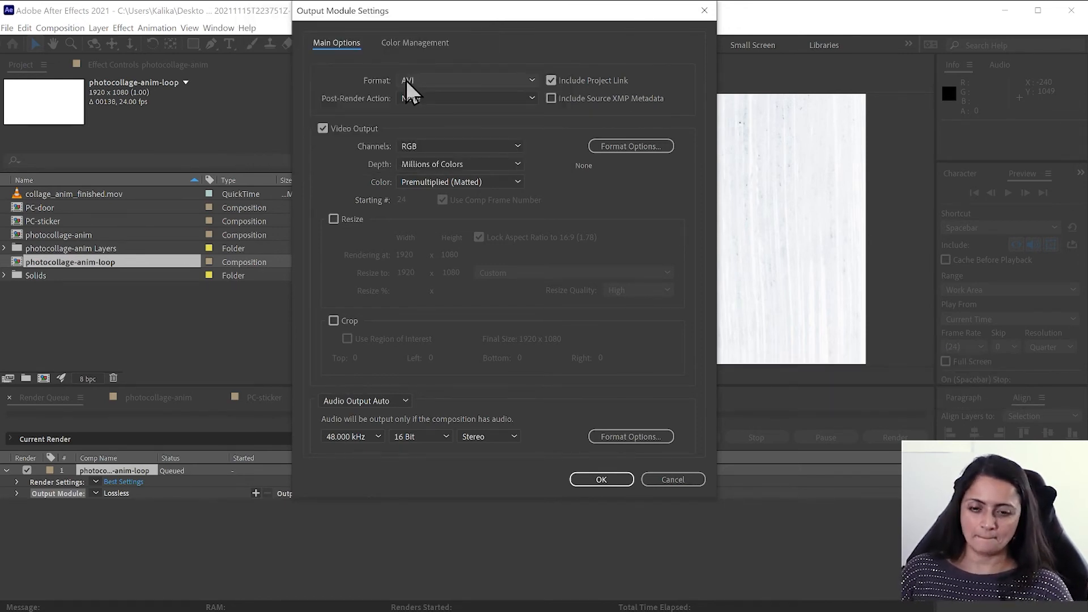
key("super+plus")
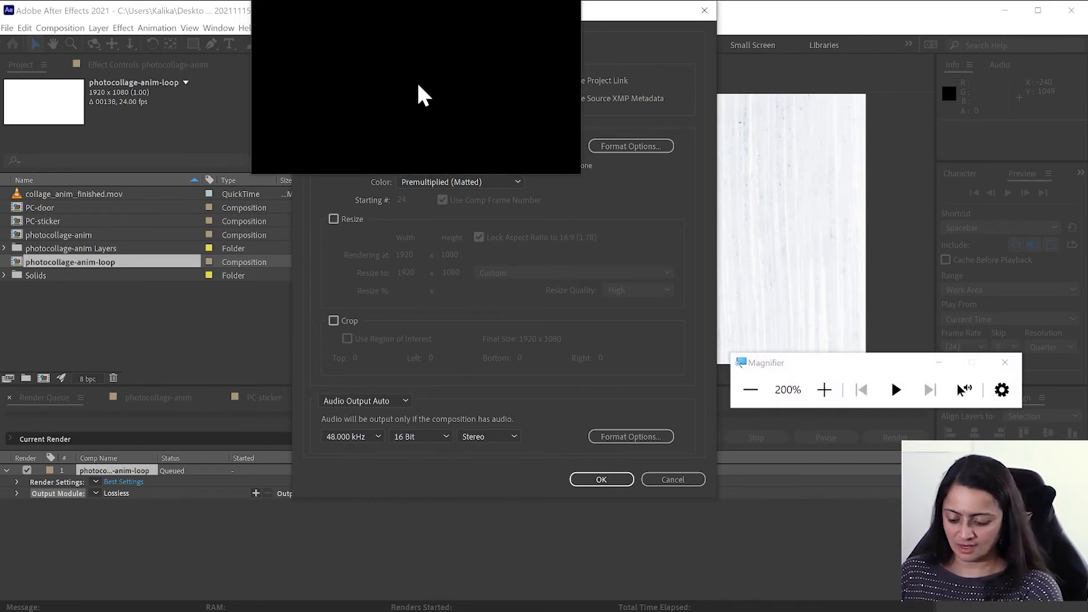
key("super+Escape")
- Set the output module's format to QuickTime
left_click(417, 80)
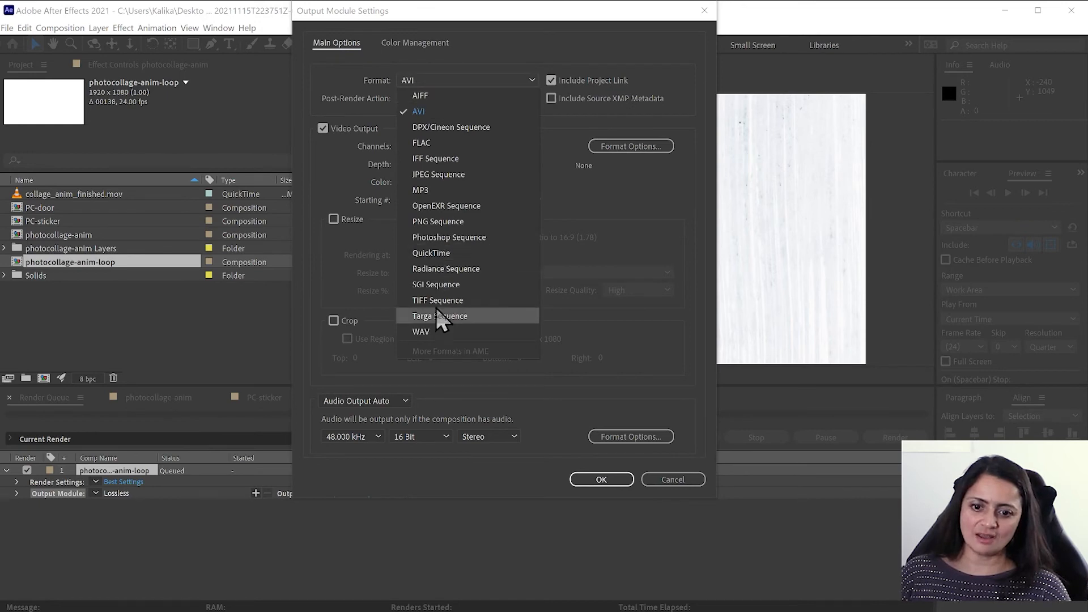
left_click(442, 253)
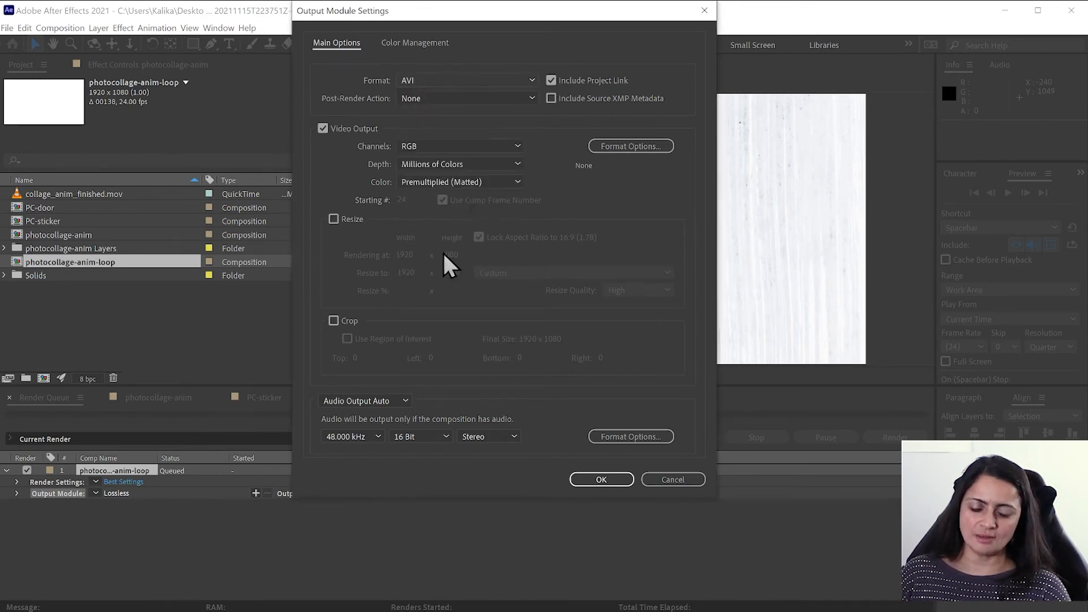
- Set the QuickTime video codec to Apple ProRes 422 HQ and accept the output module settings
left_click(631, 146)
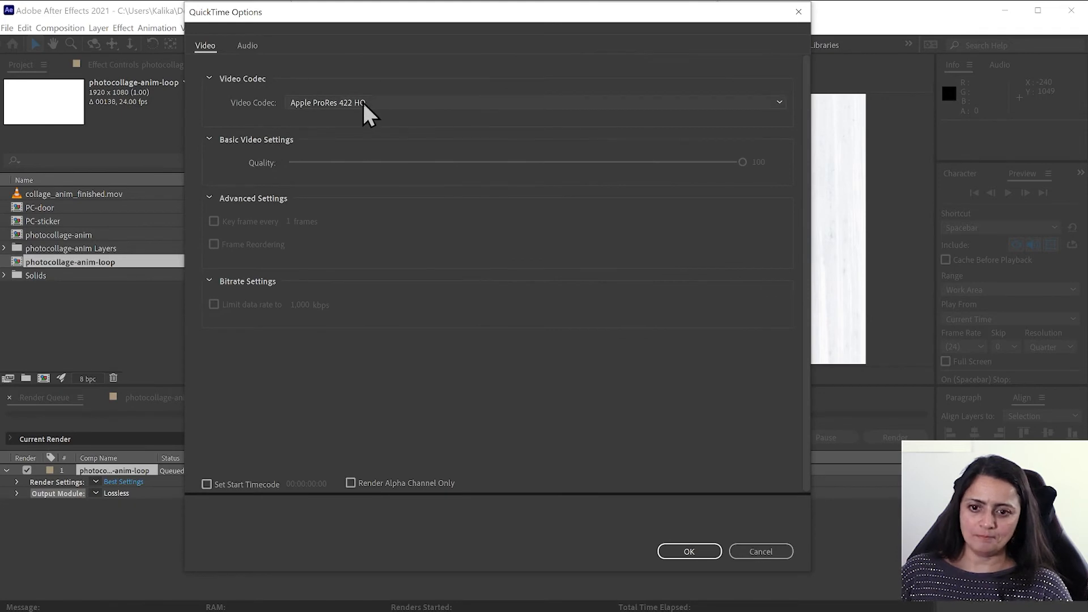
left_click(362, 100)
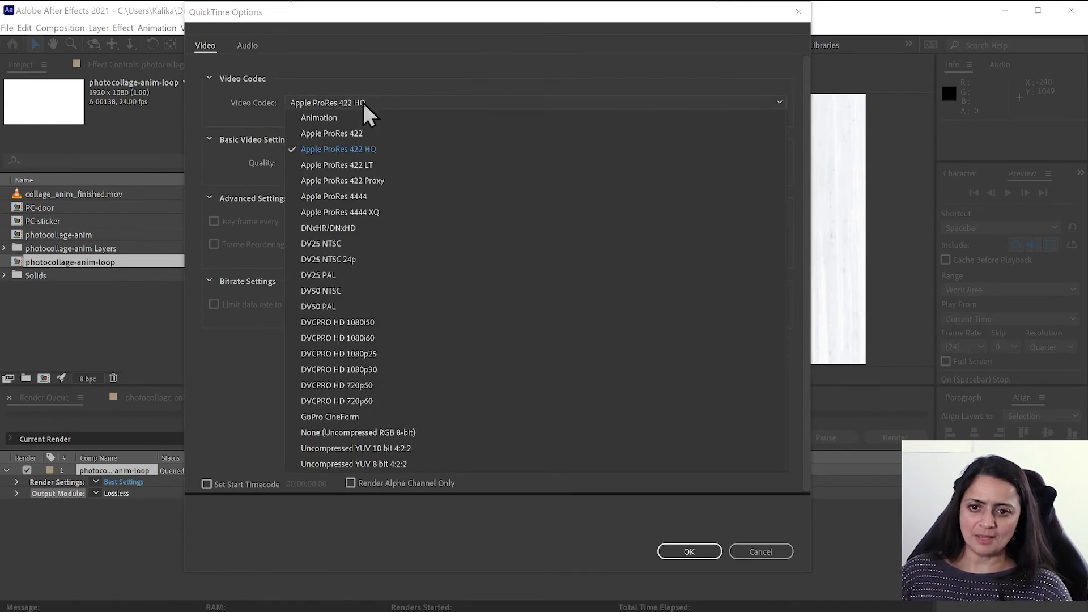
left_click(396, 148)
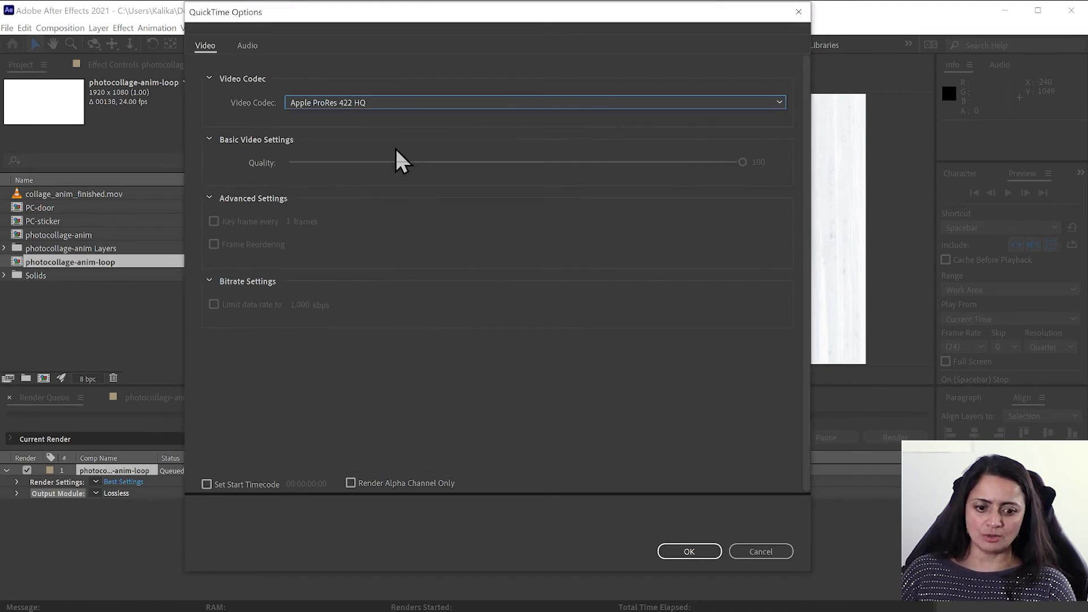
left_click(695, 553)
left_click(602, 480)
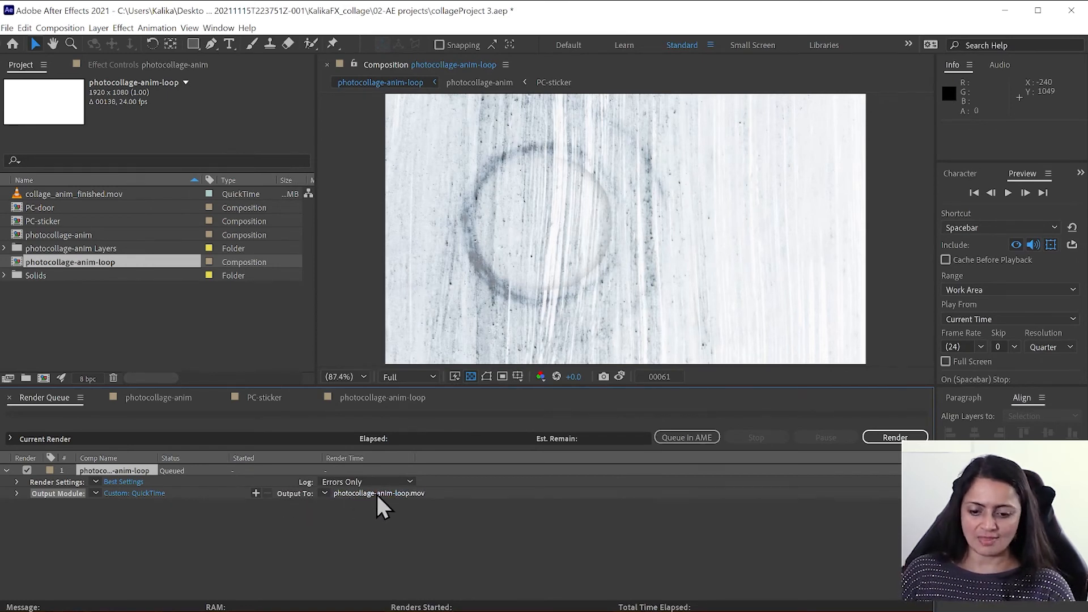
- Set the render's output to photocollage-anim-loop in the 03-exports folder and start rendering
key("super+plus")
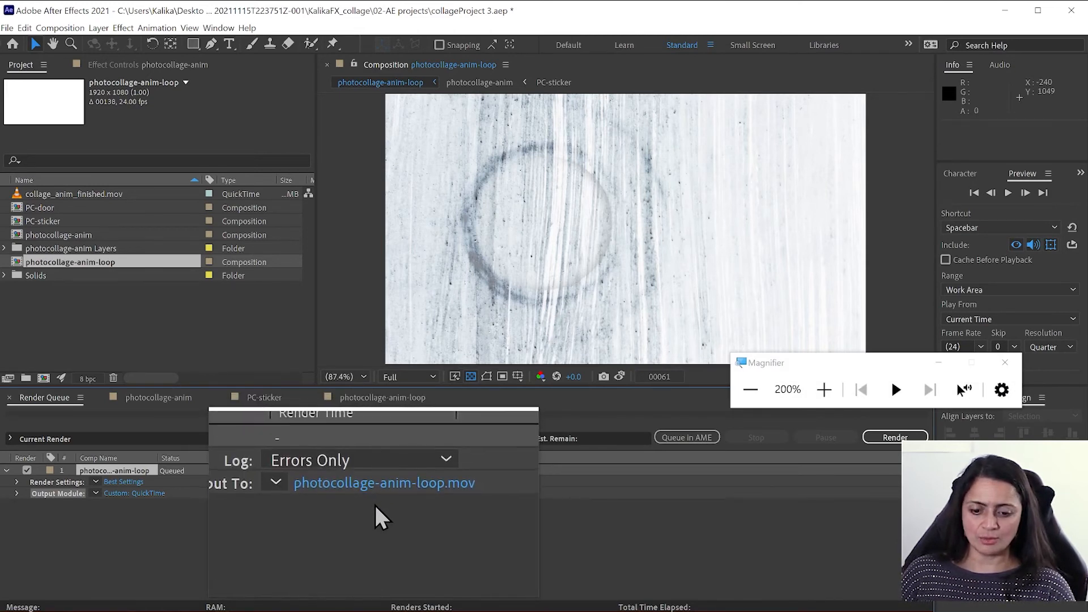
left_click(377, 494)
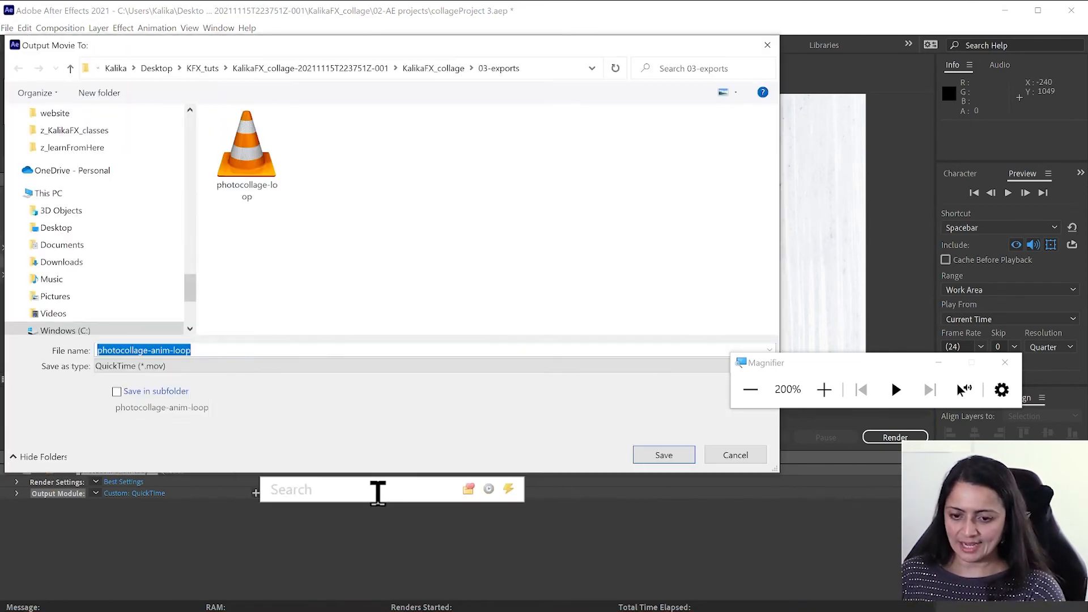
left_click(447, 71)
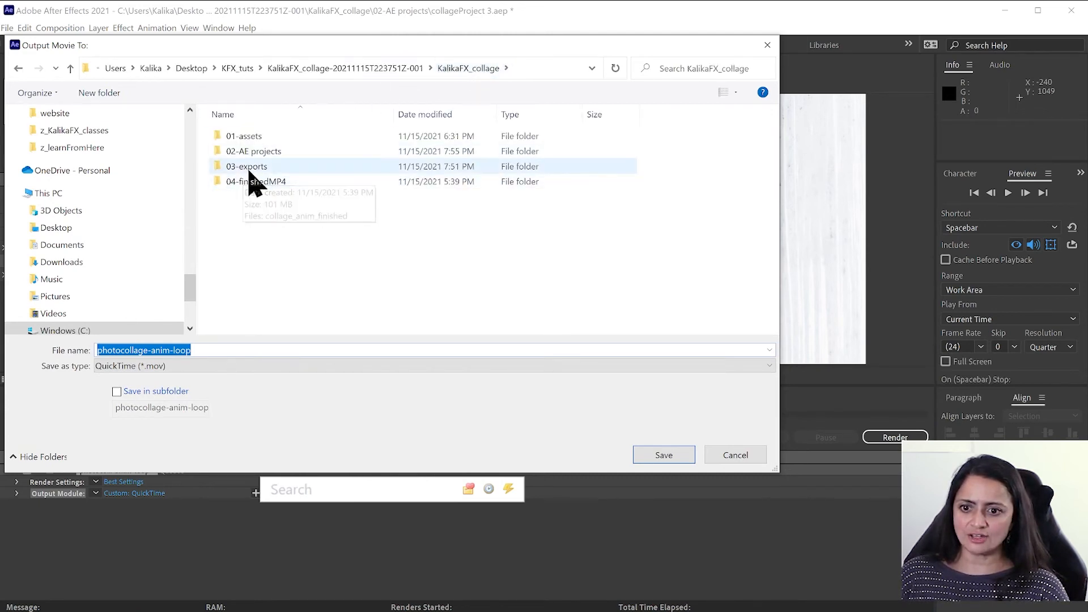
double_click(253, 169)
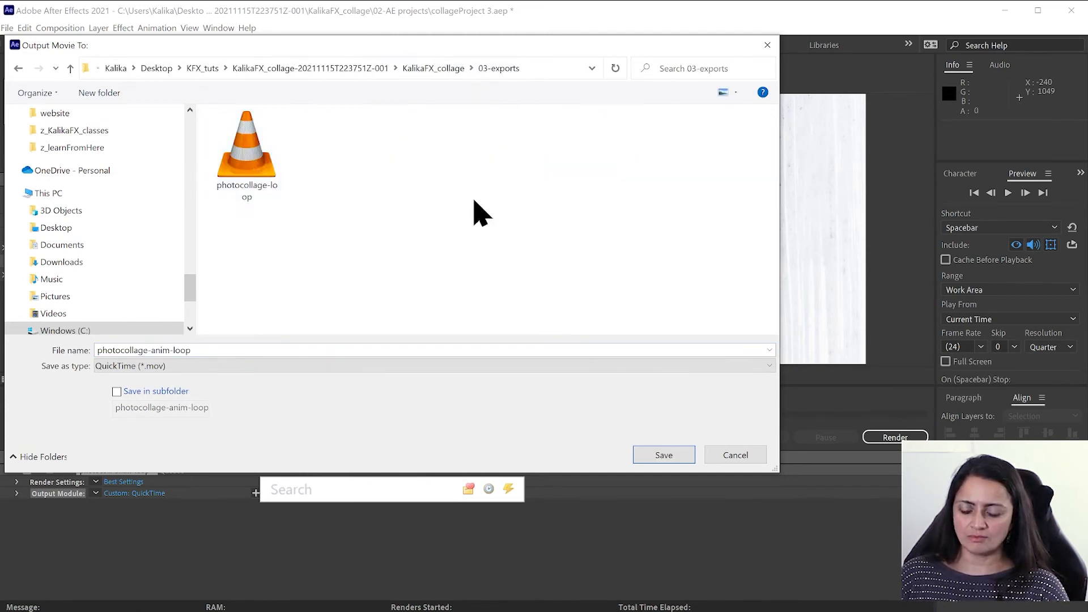
left_click(665, 456)
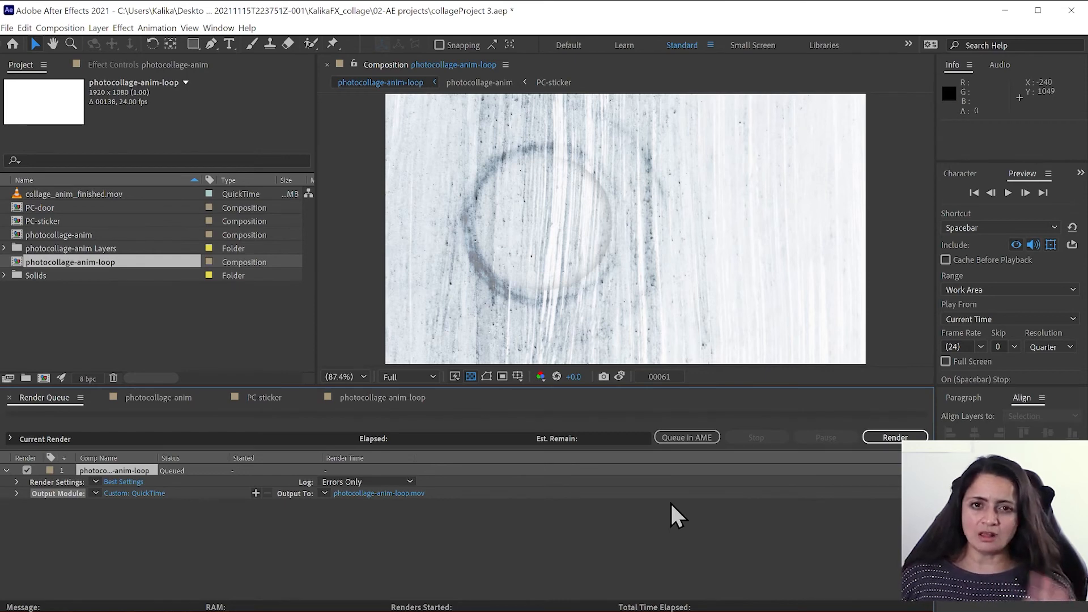
left_click(895, 437)
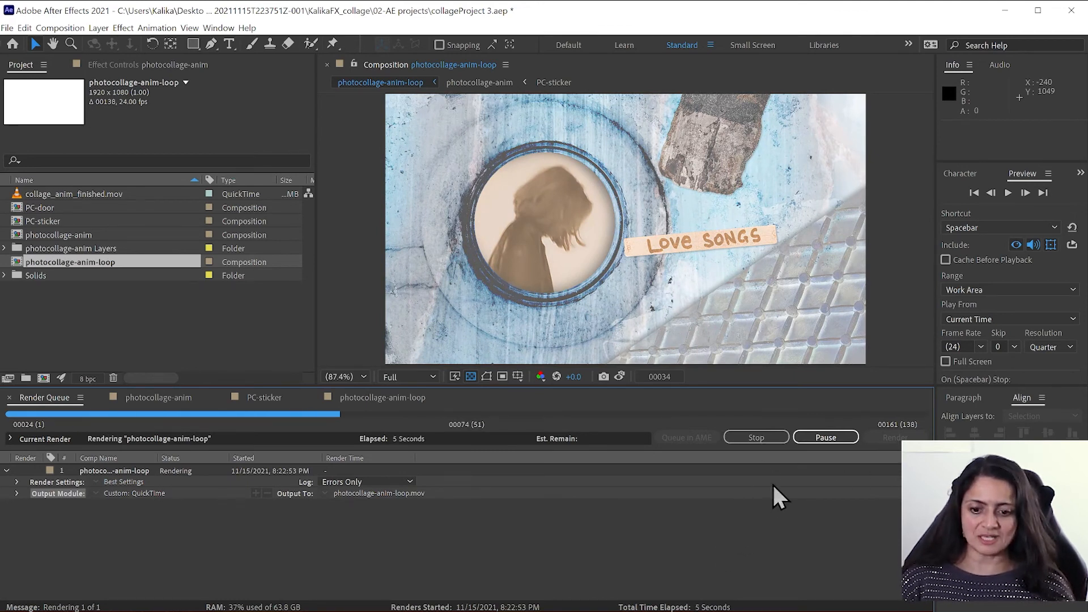
- Switch to Adobe Media Encoder and check its queue and the progress of the After Effects render
mouse_move(306, 610)
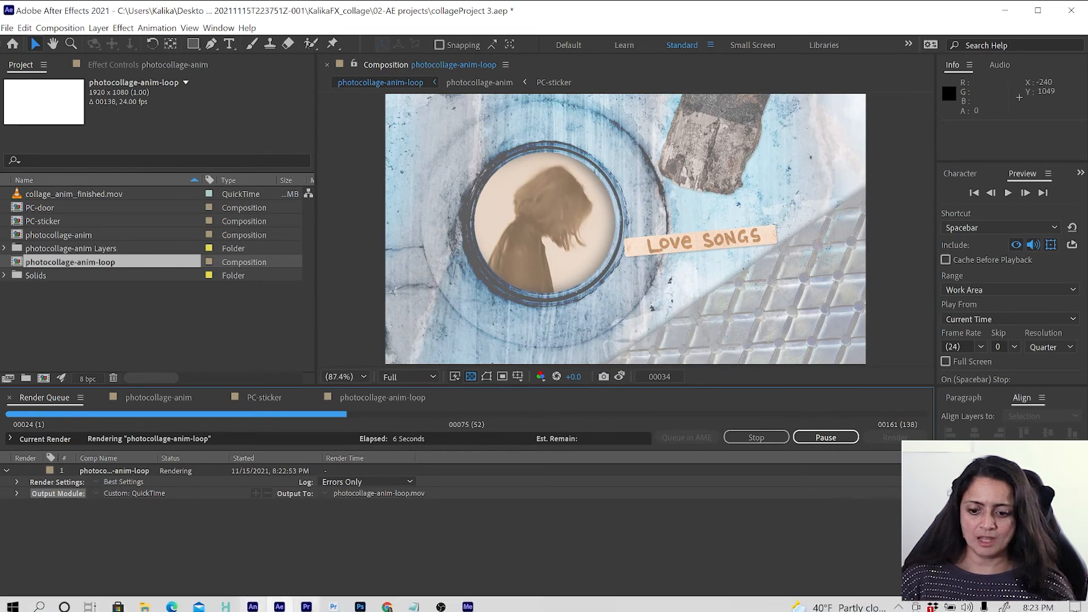
left_click(467, 606)
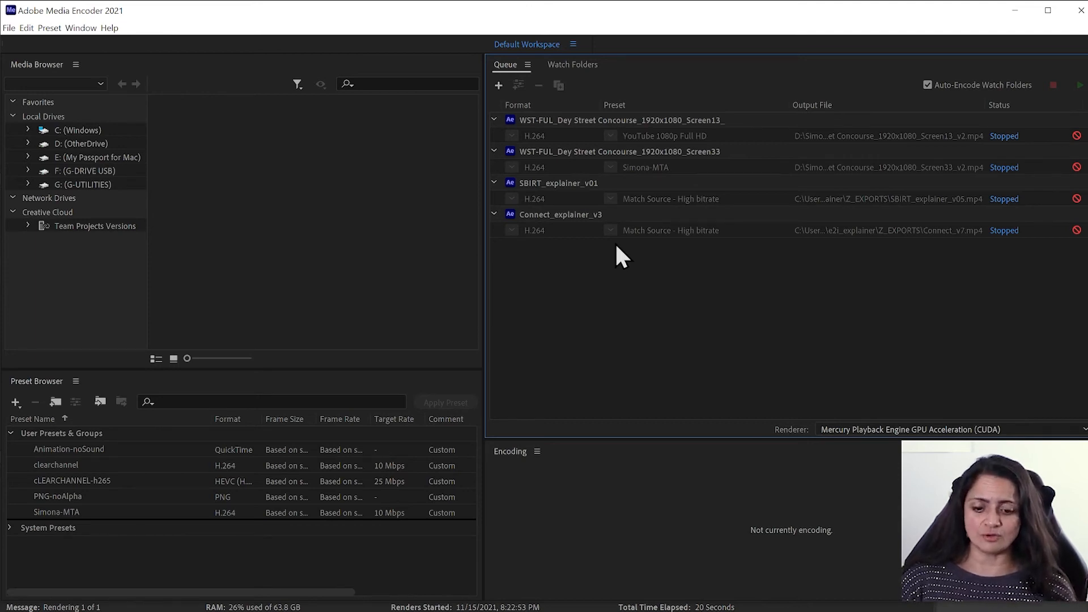
left_click(280, 606)
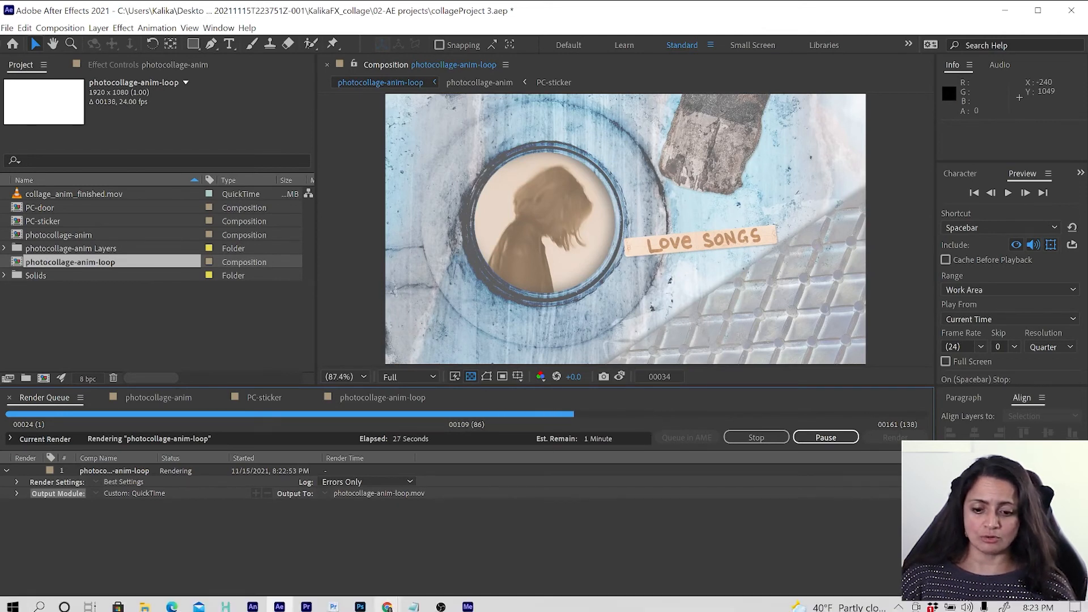
left_click(467, 607)
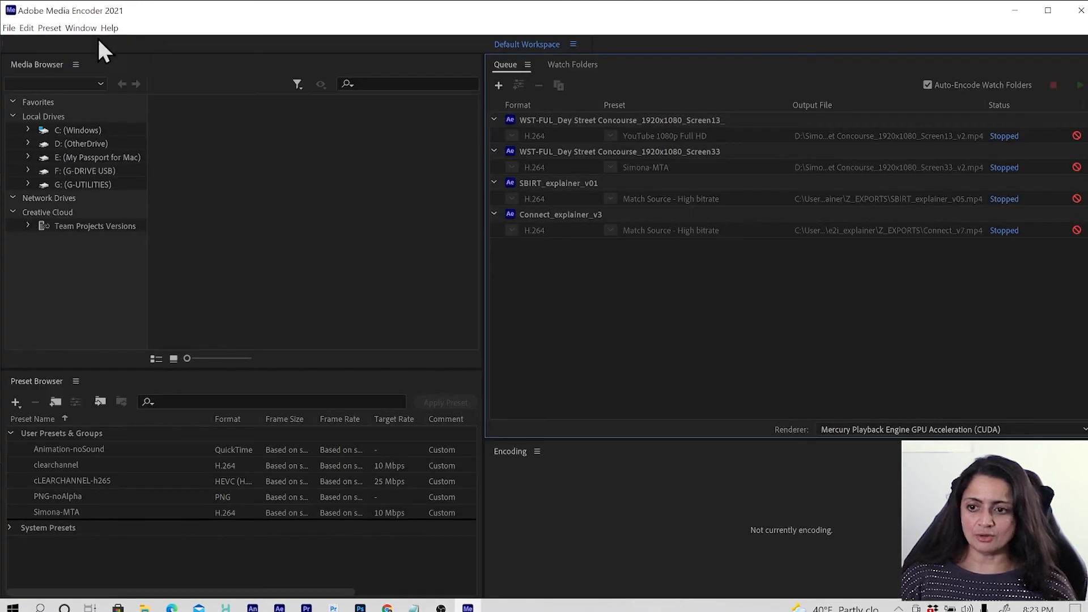
- Examine the General queue options in the Media Encoder preferences, including the chime played when encoding finishes
left_click(9, 29)
mouse_move(25, 35)
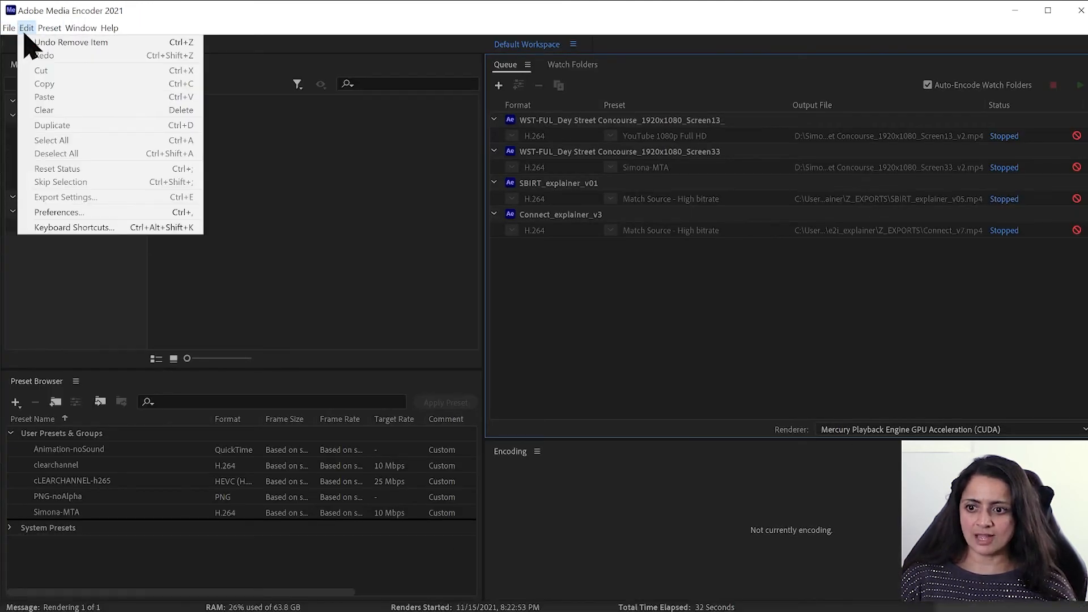
left_click(91, 208)
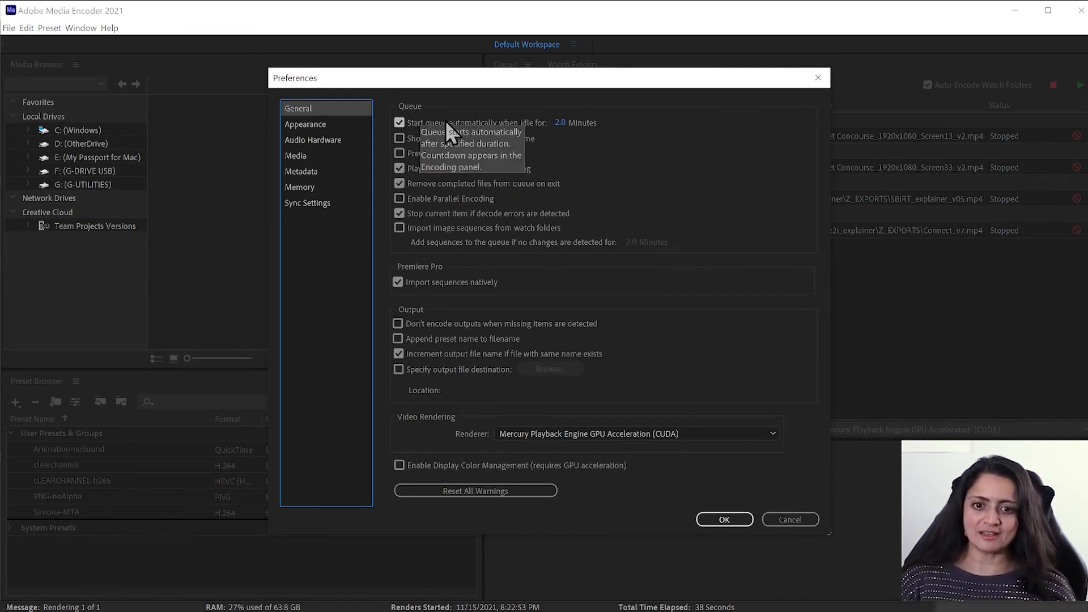
key("super+plus")
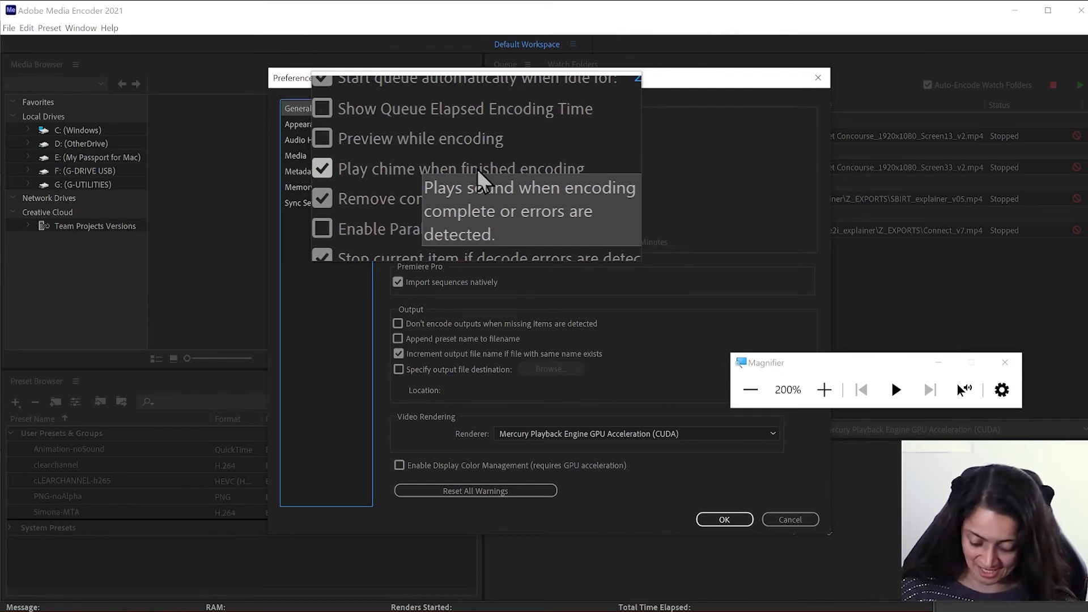
key("super+Escape")
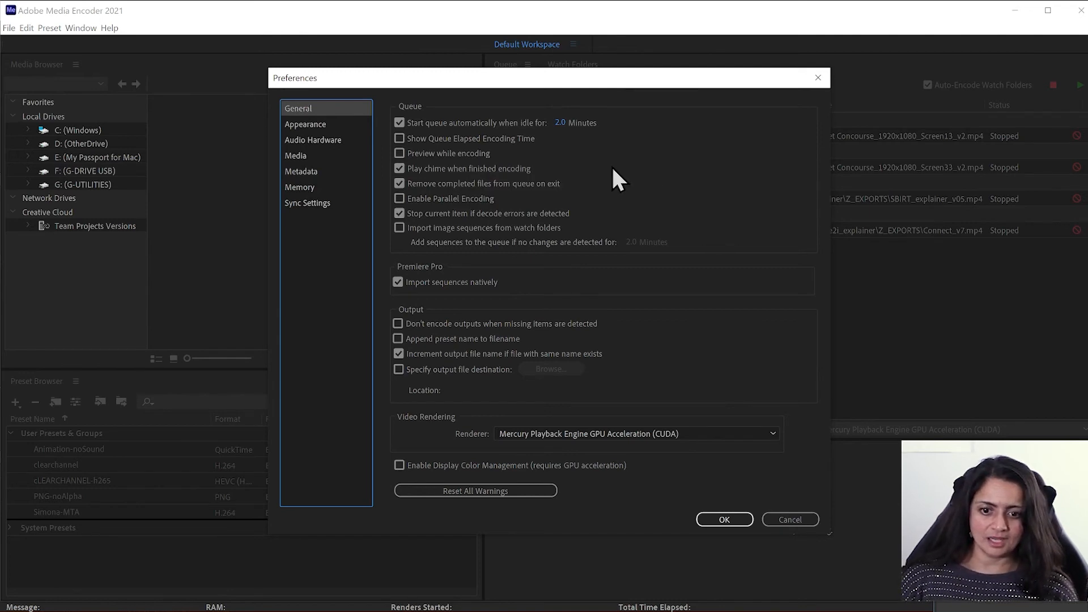
left_click(727, 520)
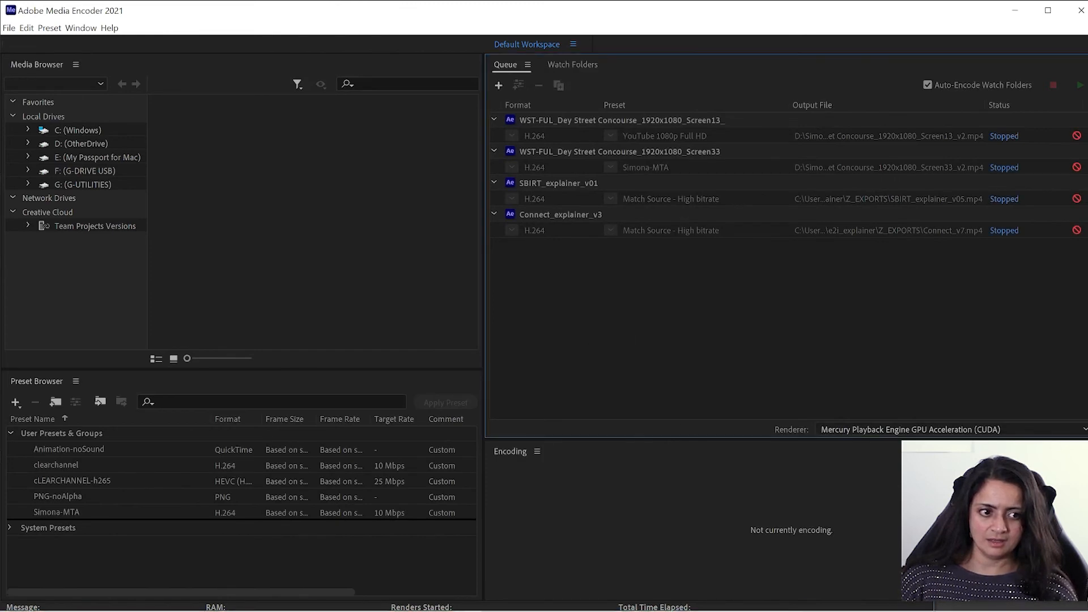
- Switch back to After Effects, expand the finished render's output module details and open its 03-exports output folder
left_click(280, 606)
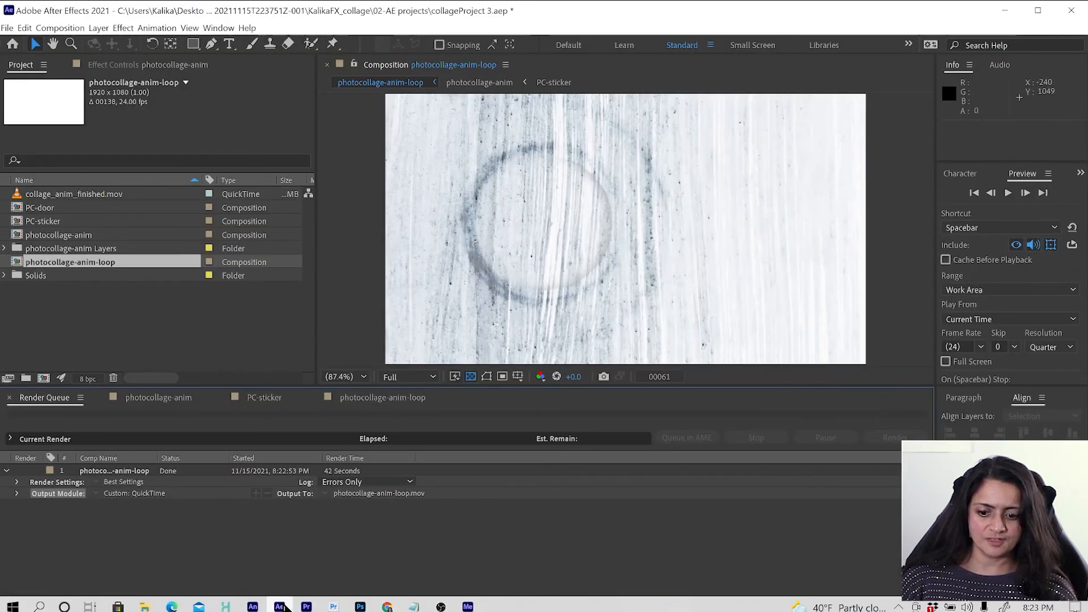
left_click(18, 492)
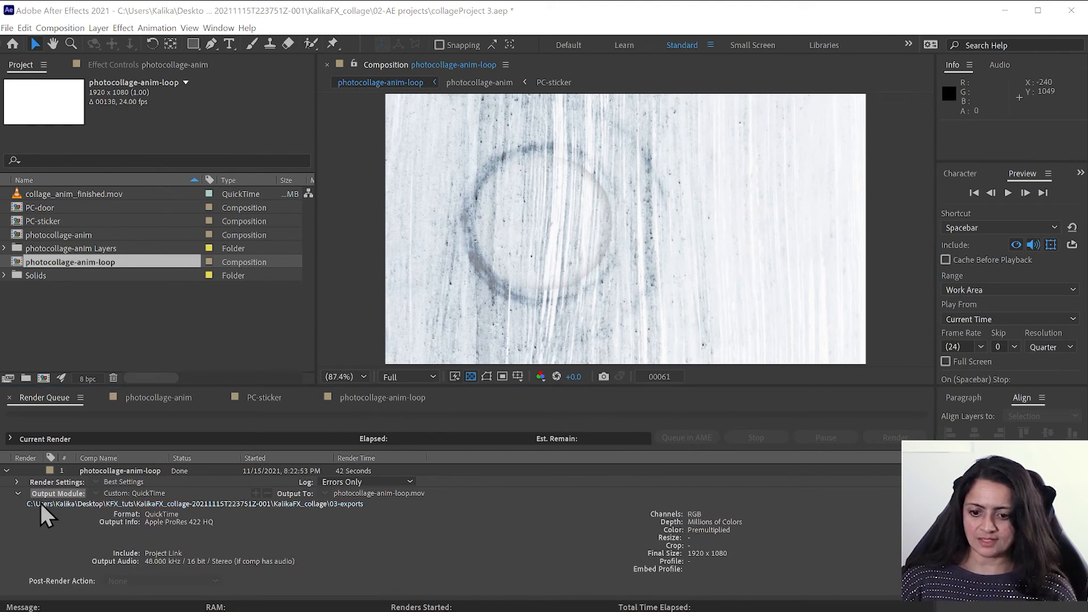
left_click(39, 503)
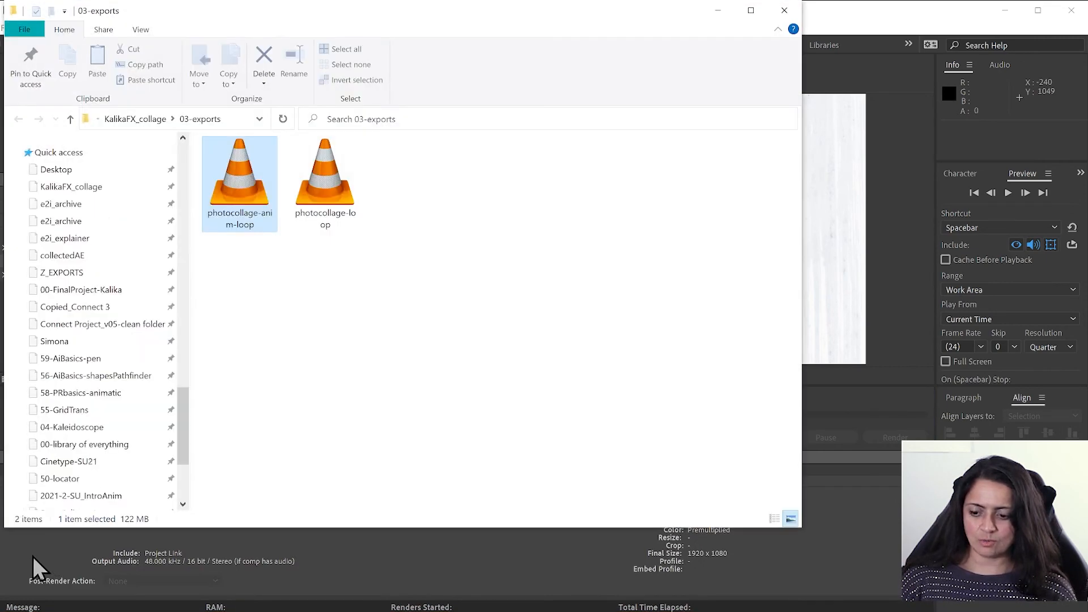
left_click(33, 557)
left_click(15, 494)
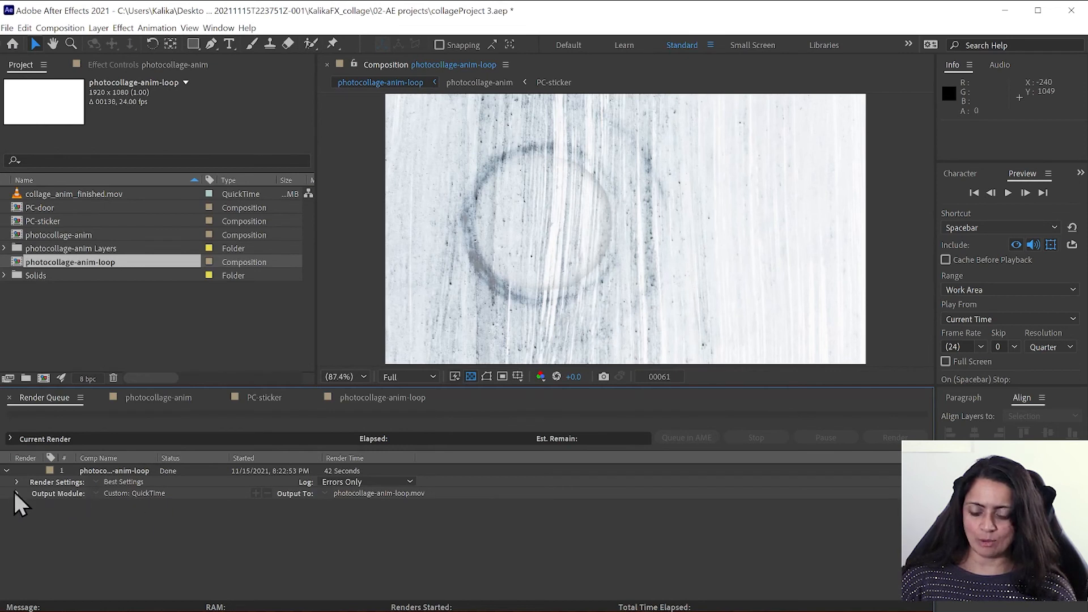
left_click(15, 493)
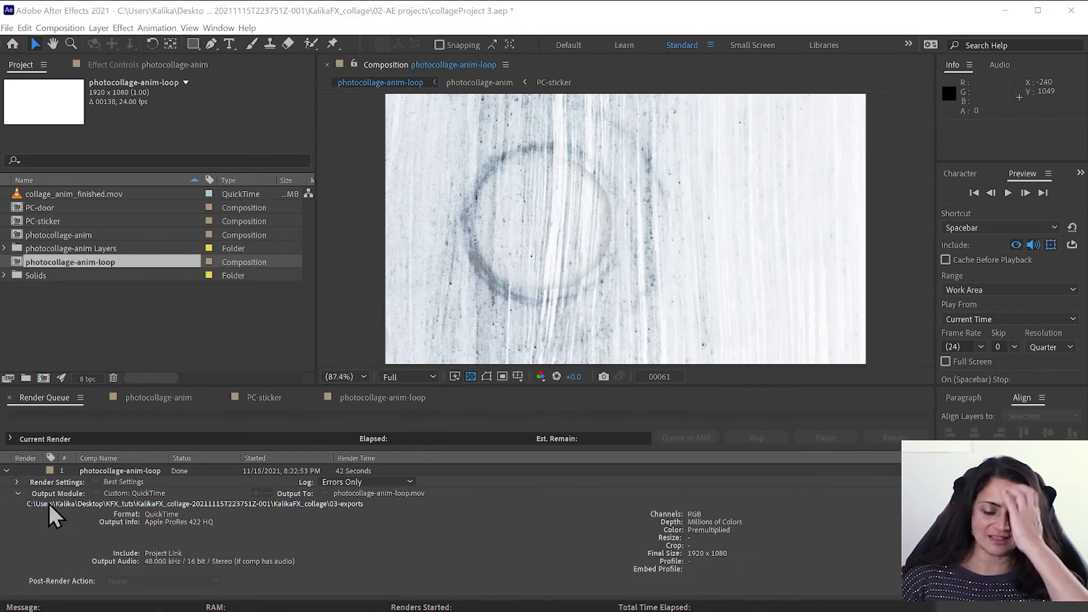
left_click(49, 504)
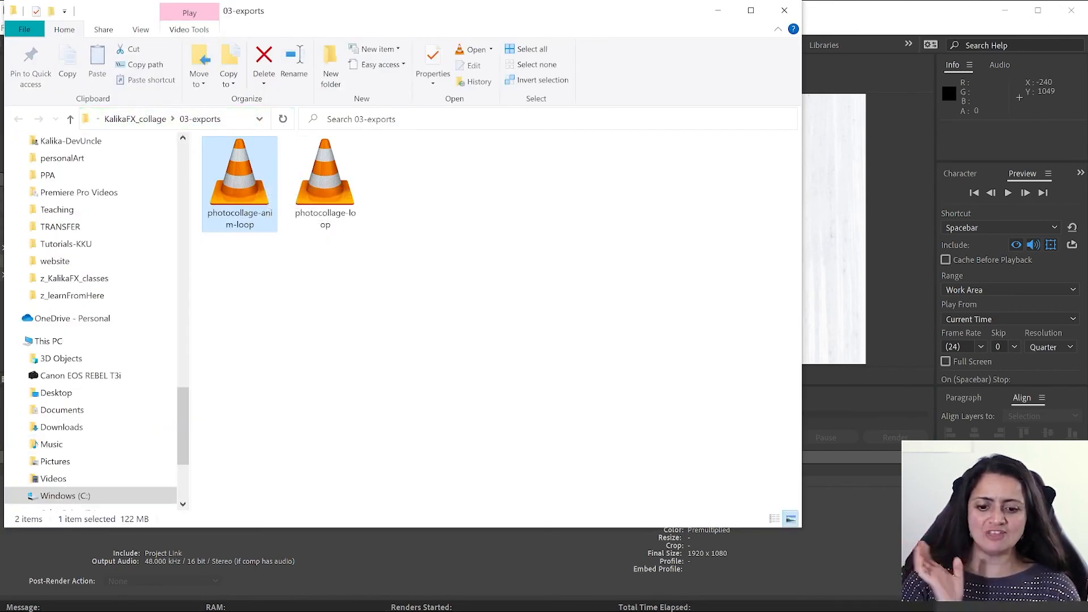
- Add photocollage-anim-loop.mov from the 03-exports folder to the Adobe Media Encoder queue
left_click(454, 603)
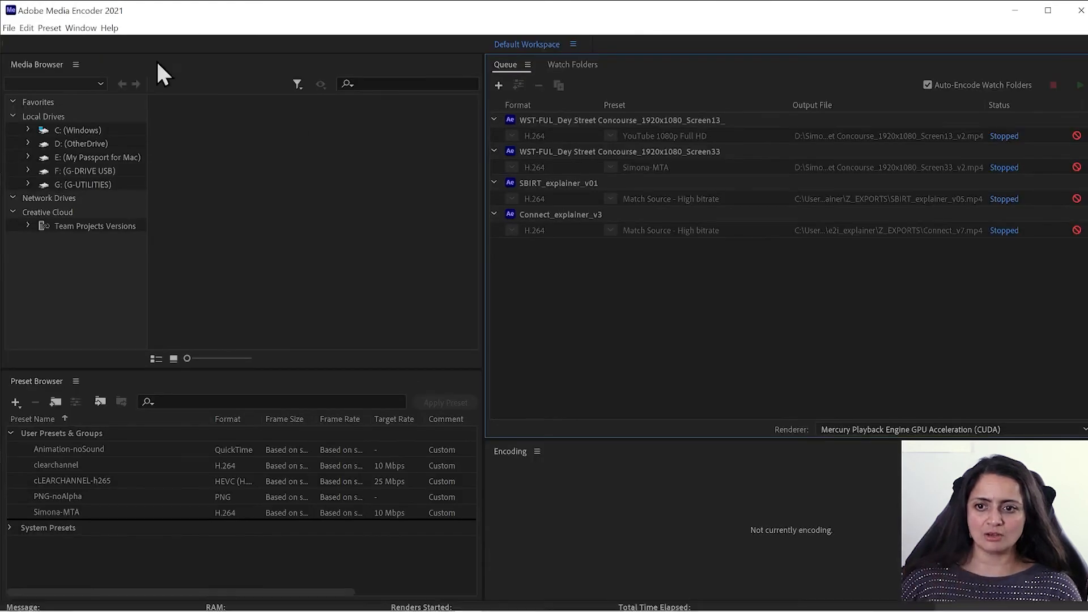
mouse_move(147, 604)
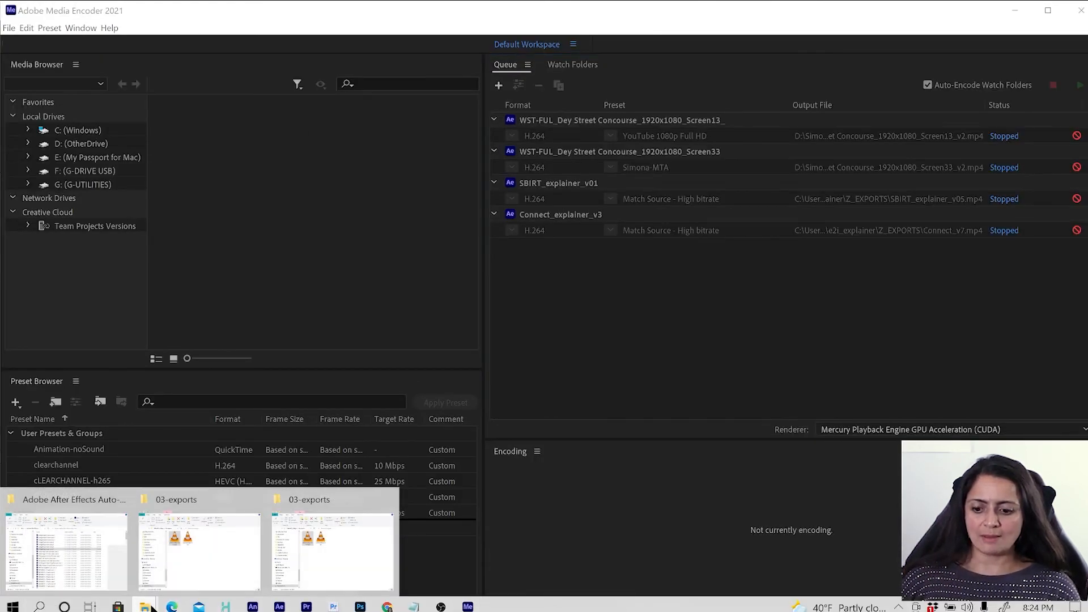
left_click(332, 581)
left_click_drag(227, 139, 888, 296)
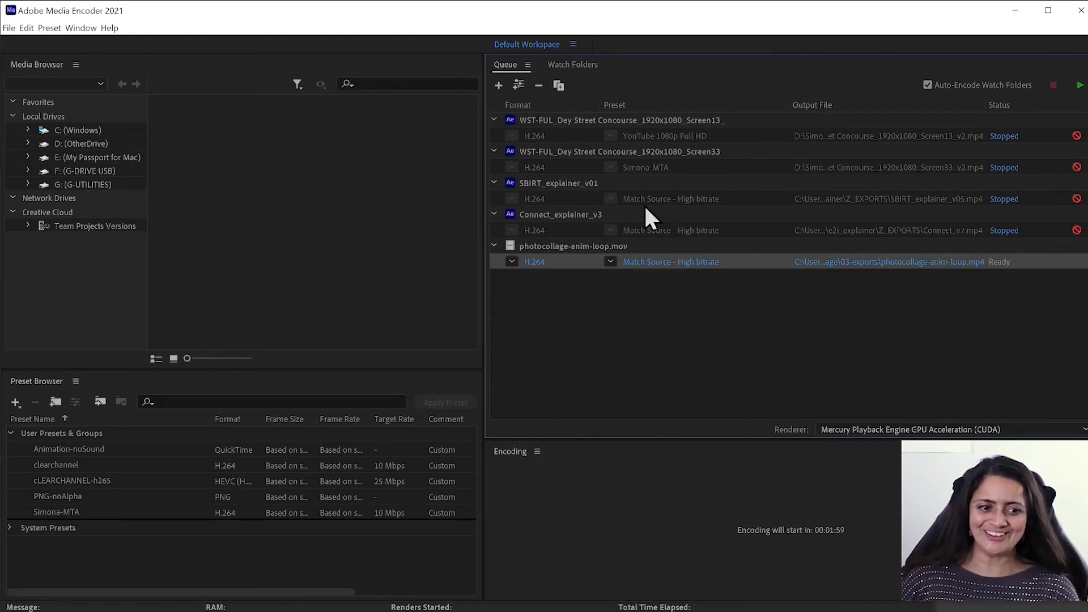
- Turn off audio export in the H.264 export settings of the queued photocollage-anim-loop.mov
left_click(634, 263)
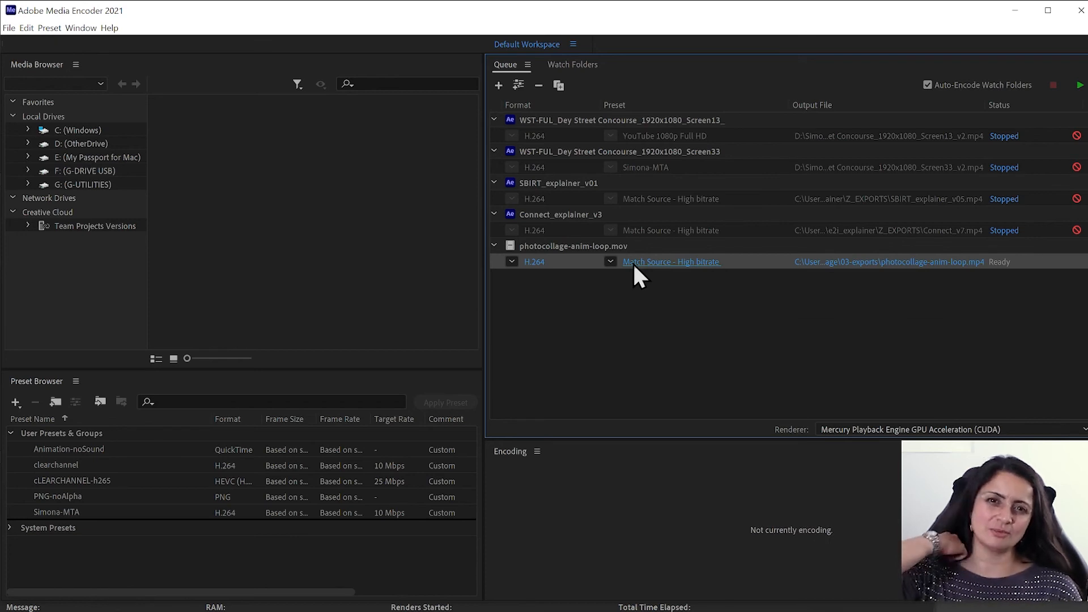
left_click(634, 263)
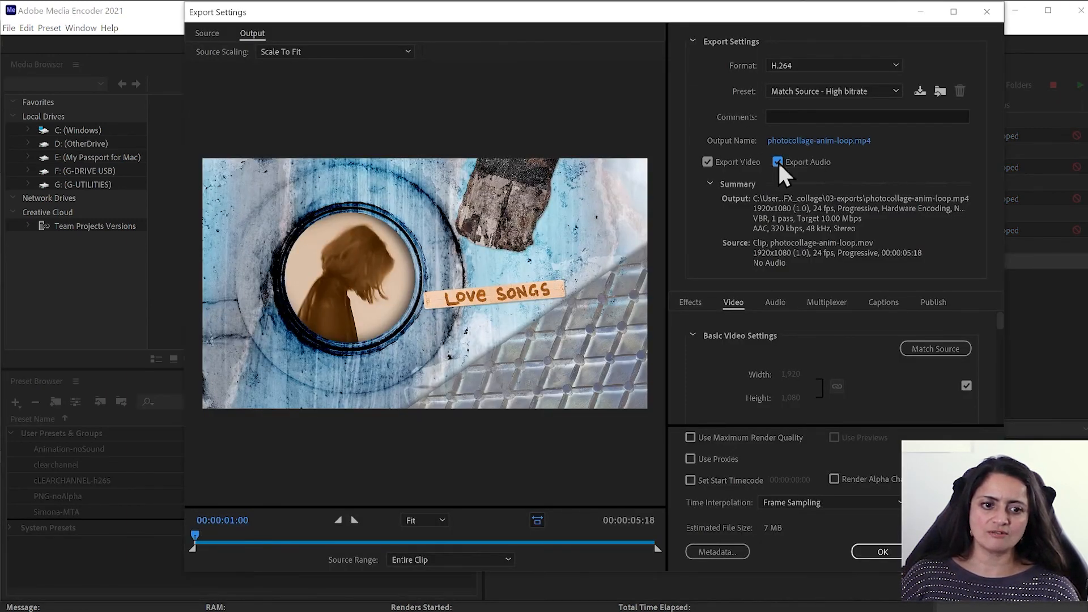
left_click(781, 168)
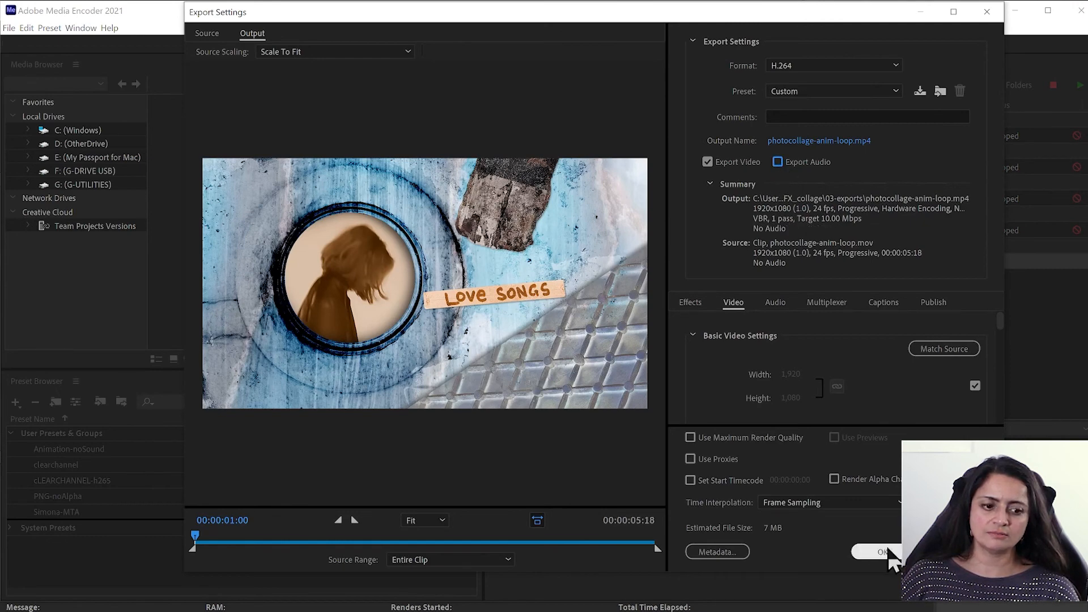
left_click(882, 552)
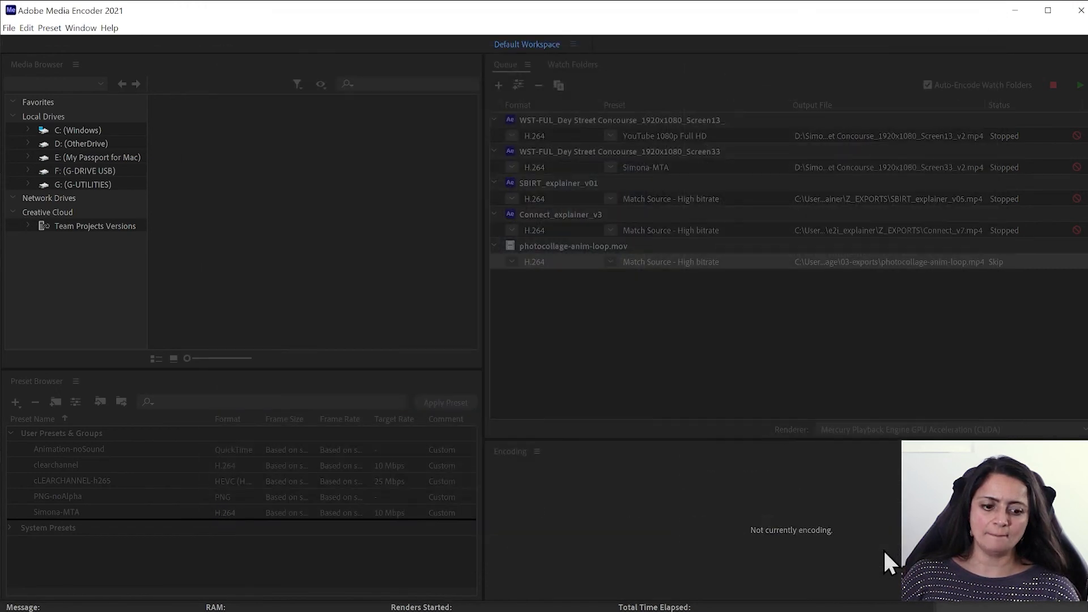
- Start encoding the Media Encoder queue, switch back to After Effects and save the project
left_click(1080, 85)
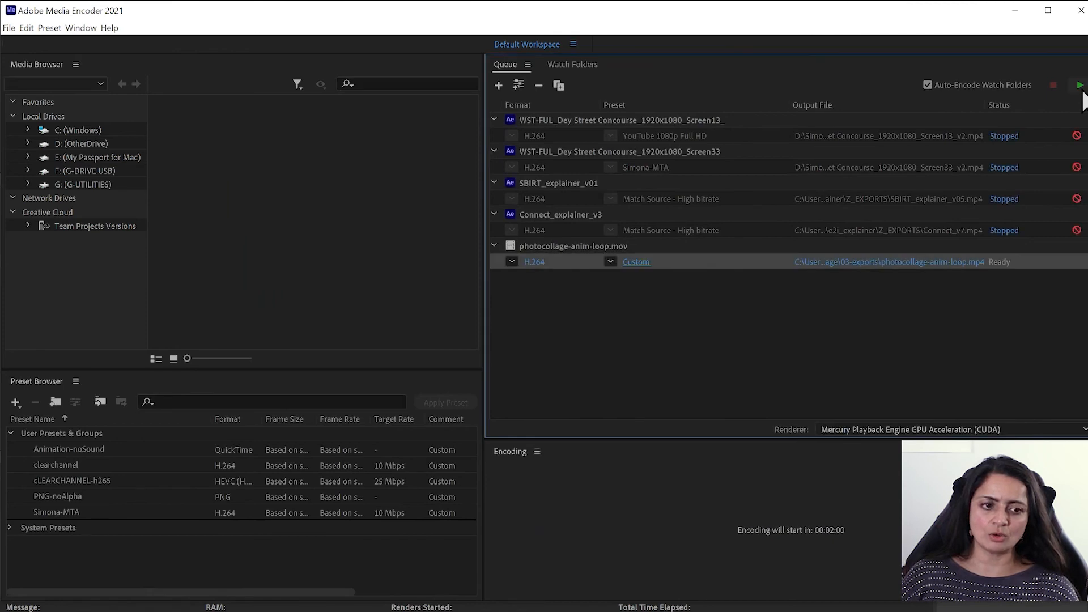
left_click(1080, 85)
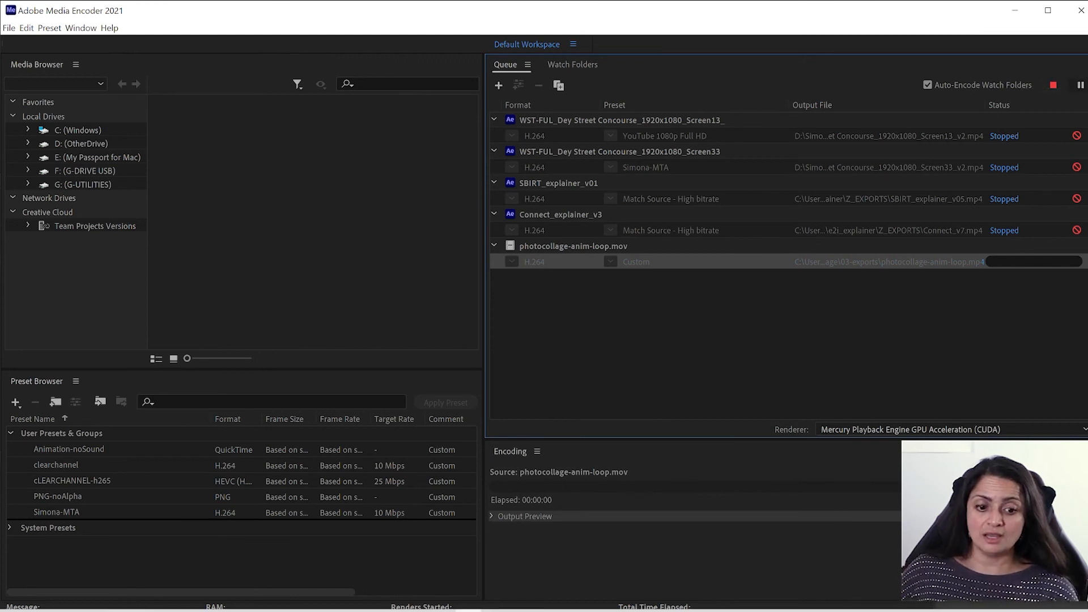
left_click(279, 607)
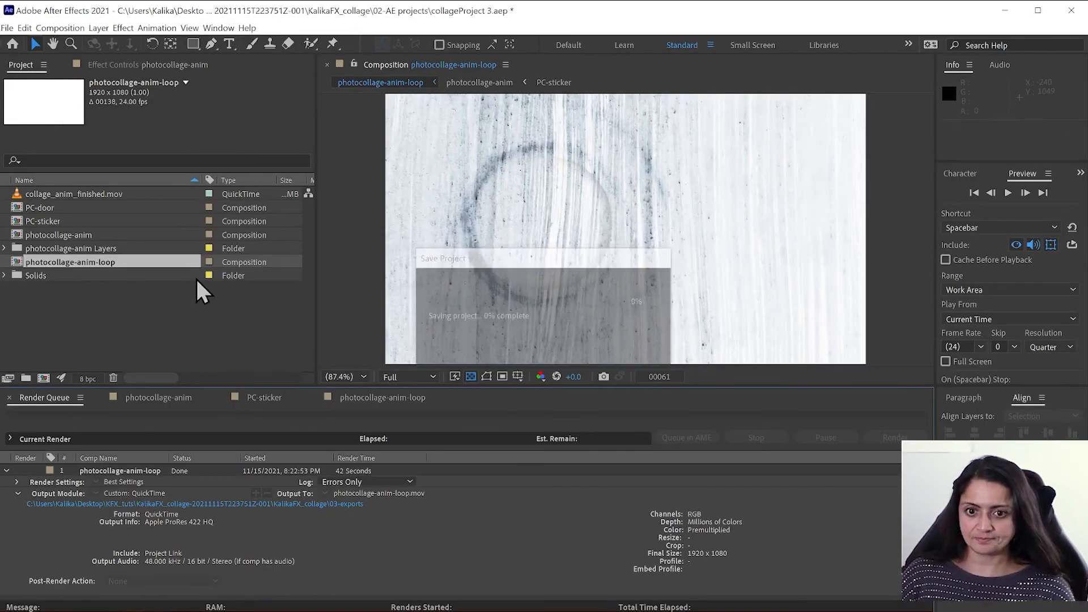
- Reduce the project to the items used by the photocollage-anim-loop composition and save the project
left_click(119, 326)
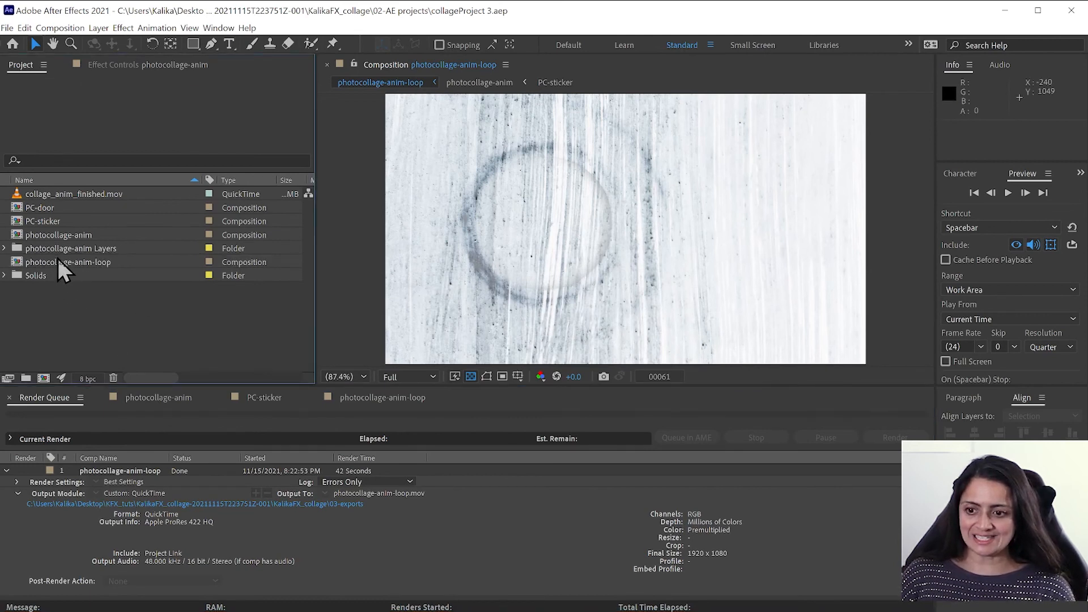
left_click(57, 260)
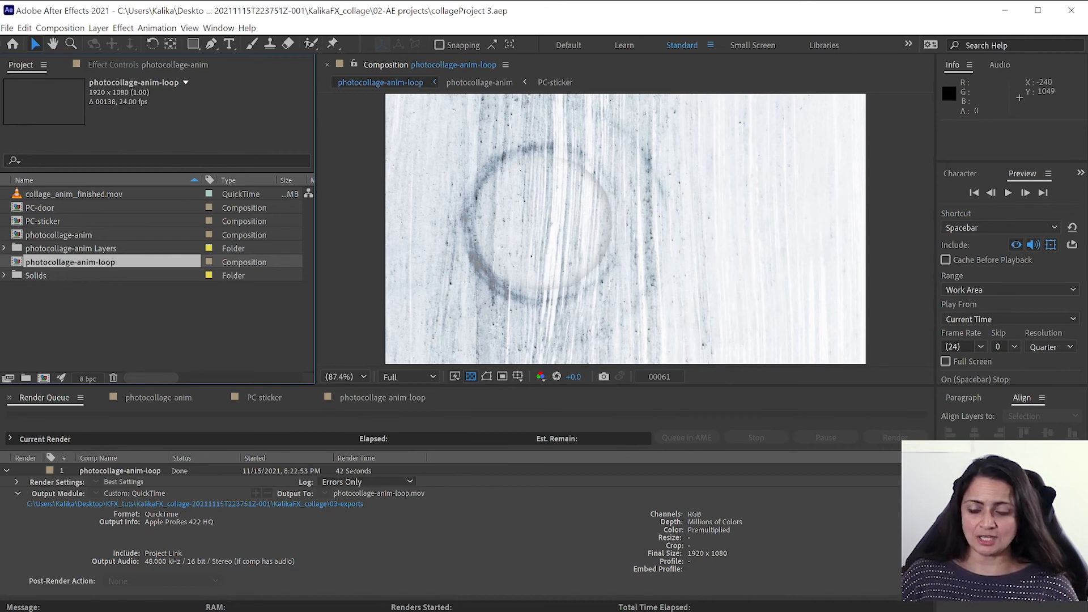
left_click(7, 28)
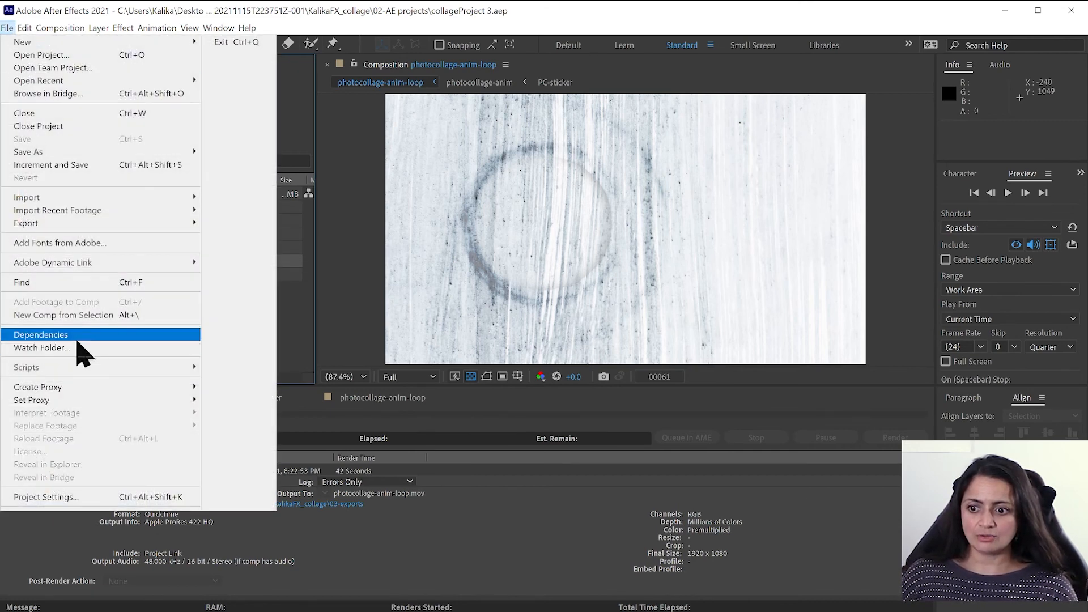
mouse_move(78, 339)
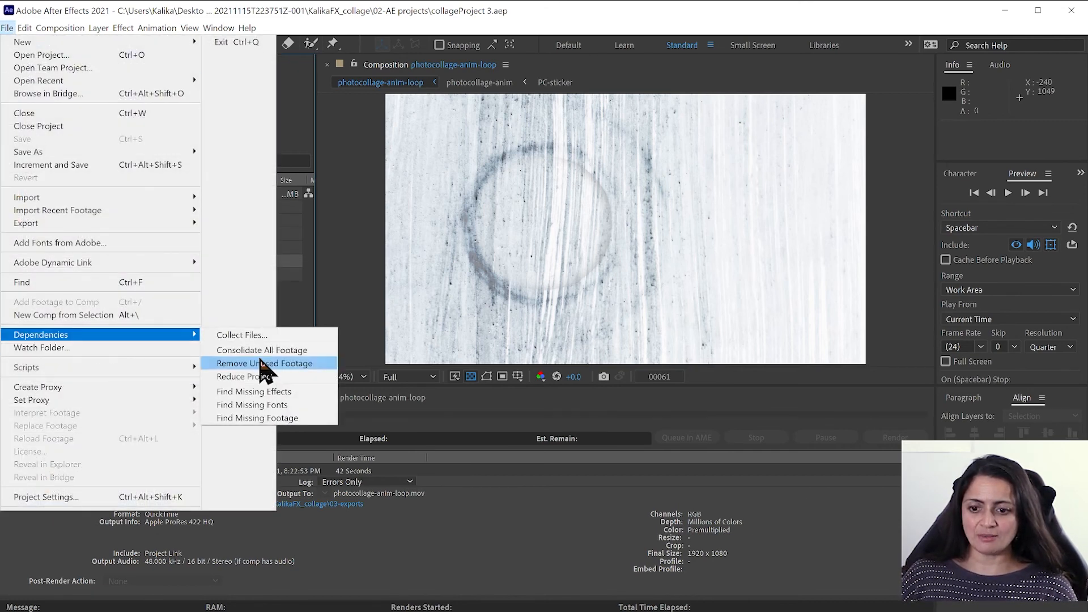
left_click(261, 377)
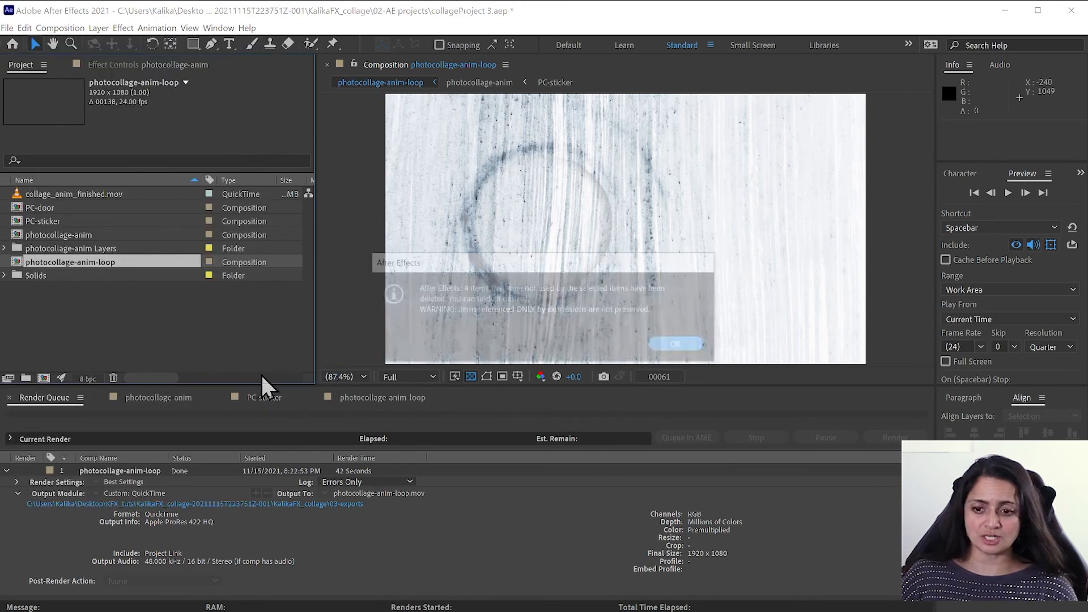
left_click(681, 345)
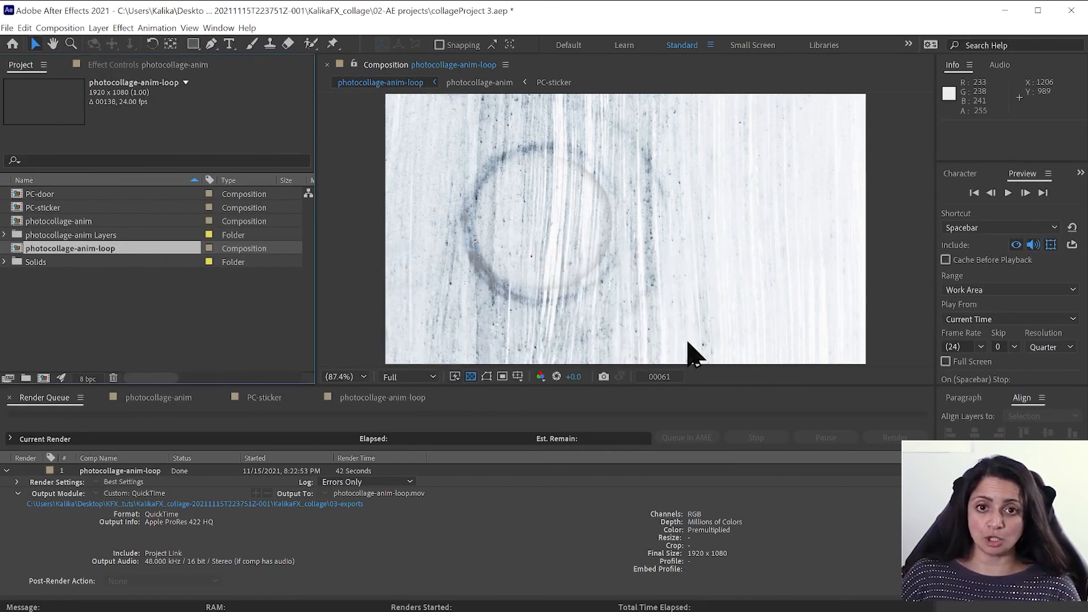
left_click(8, 28)
left_click(23, 139)
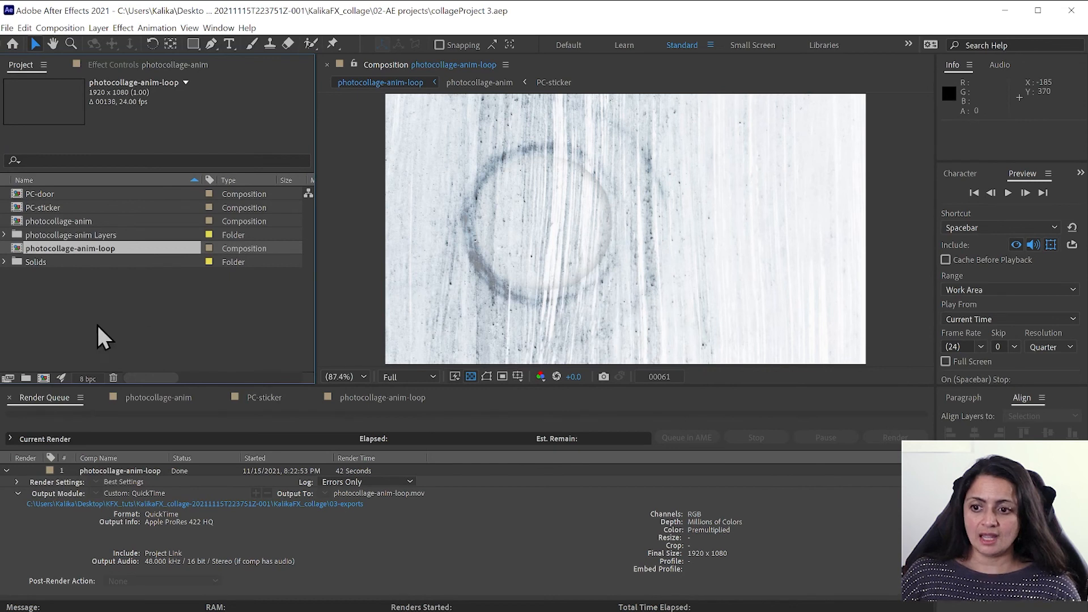
- Group the PC-door, PC-sticker and photocollage-anim compositions into a new project folder named PRECOMPS and save the project
left_click(53, 222)
left_click(49, 195, "shift")
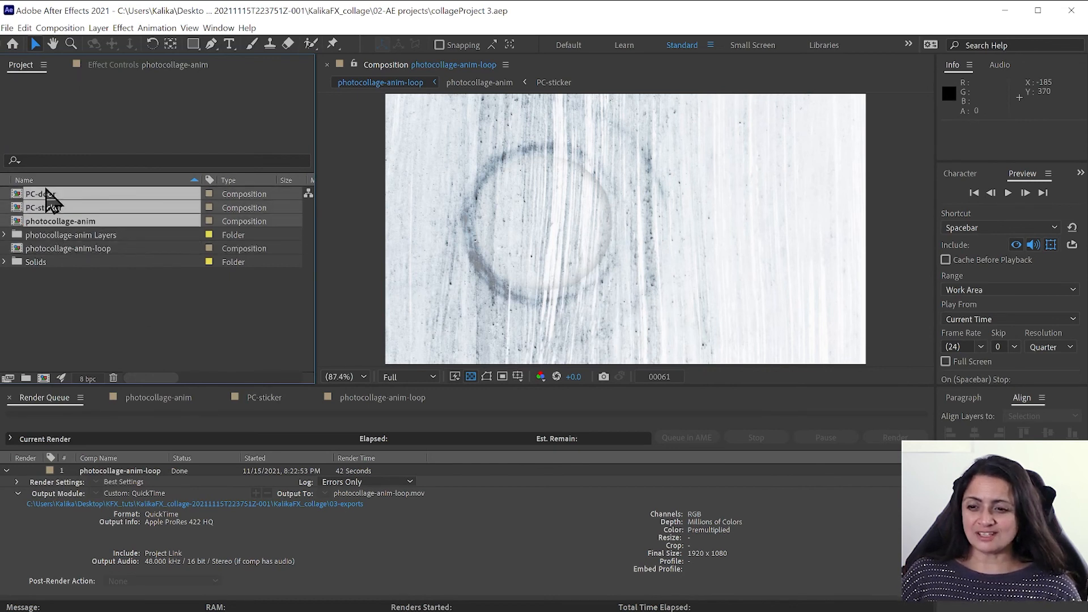
left_click(48, 223)
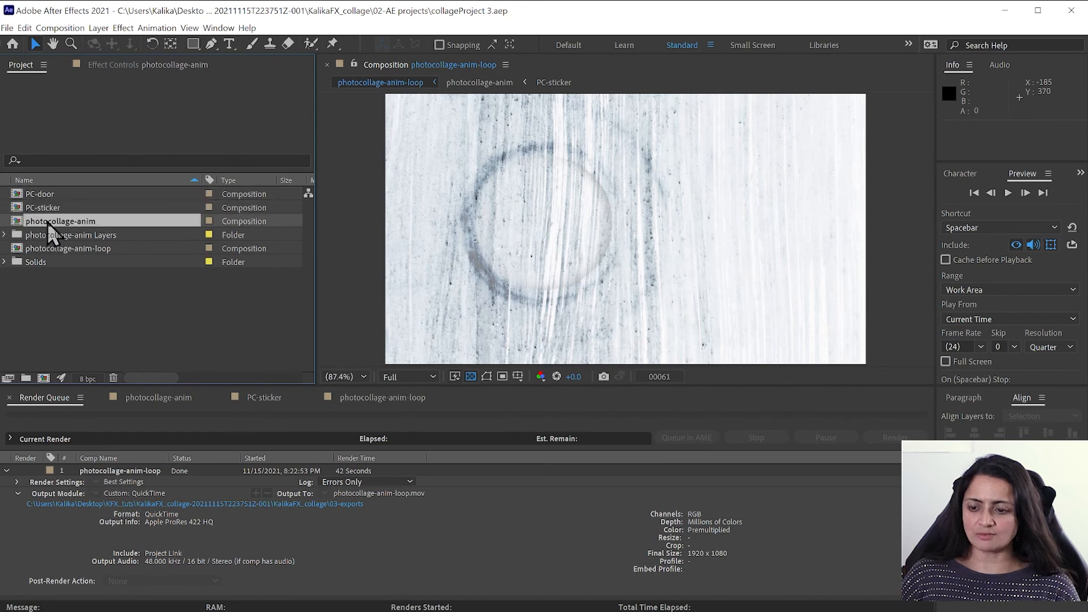
left_click(45, 208, "shift")
left_click(42, 194, "shift")
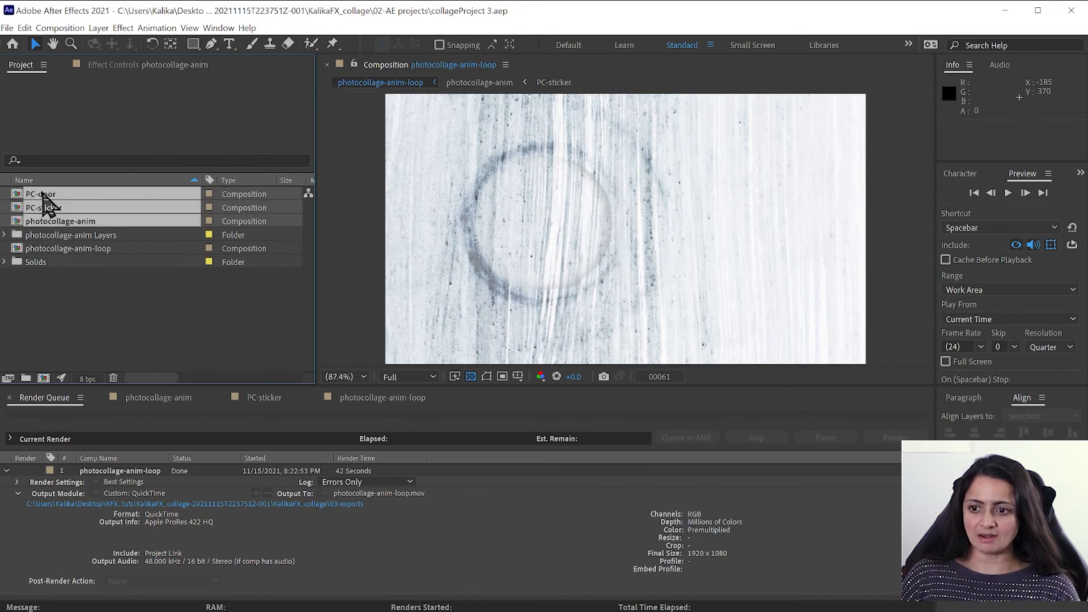
left_click_drag(44, 224, 25, 375)
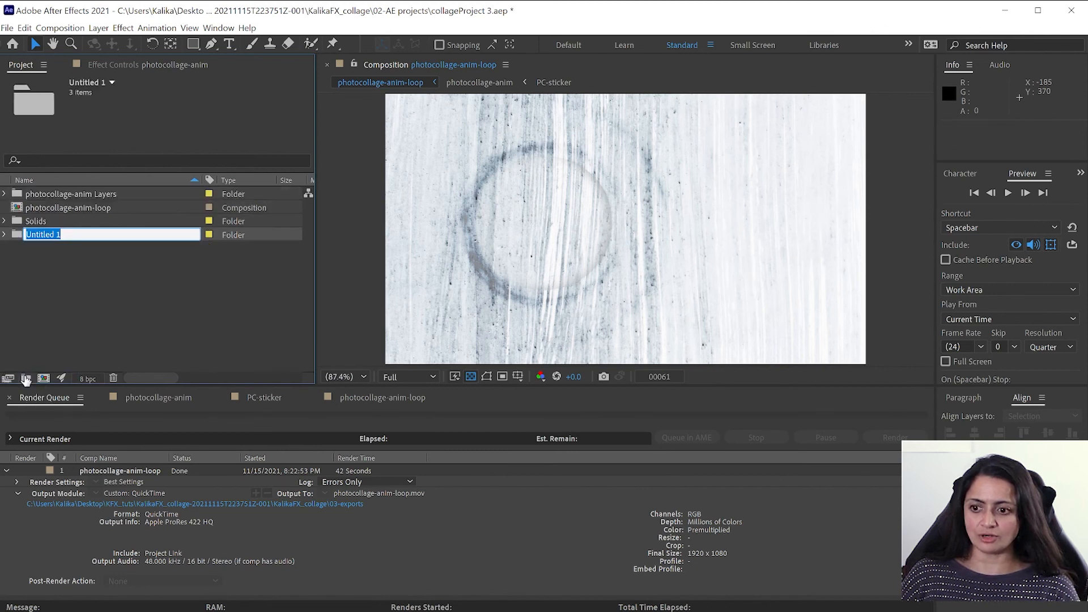
type("PRECO")
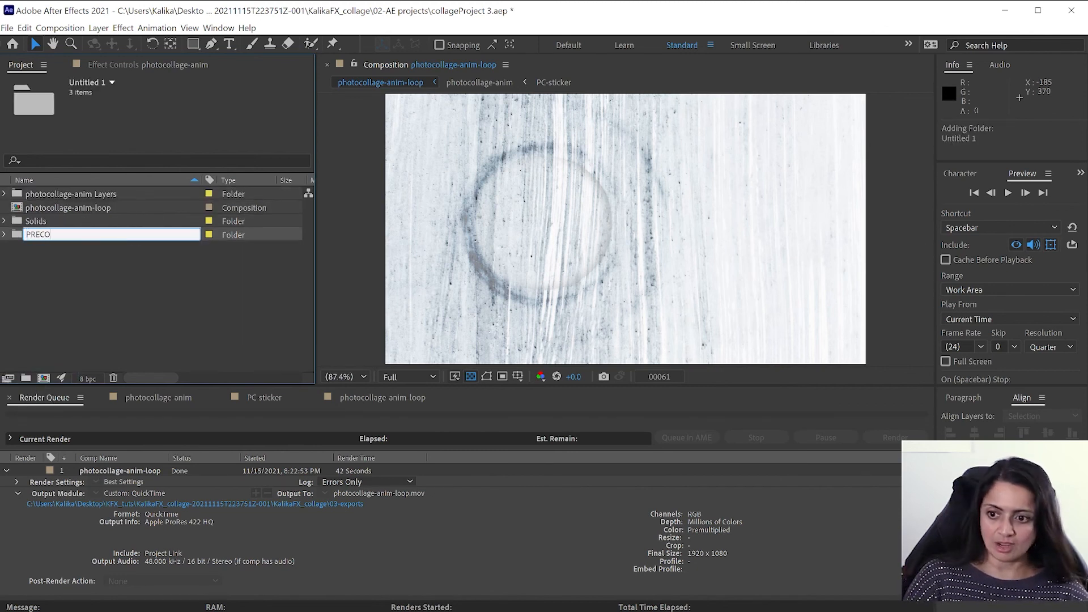
type("MPS")
key("Return")
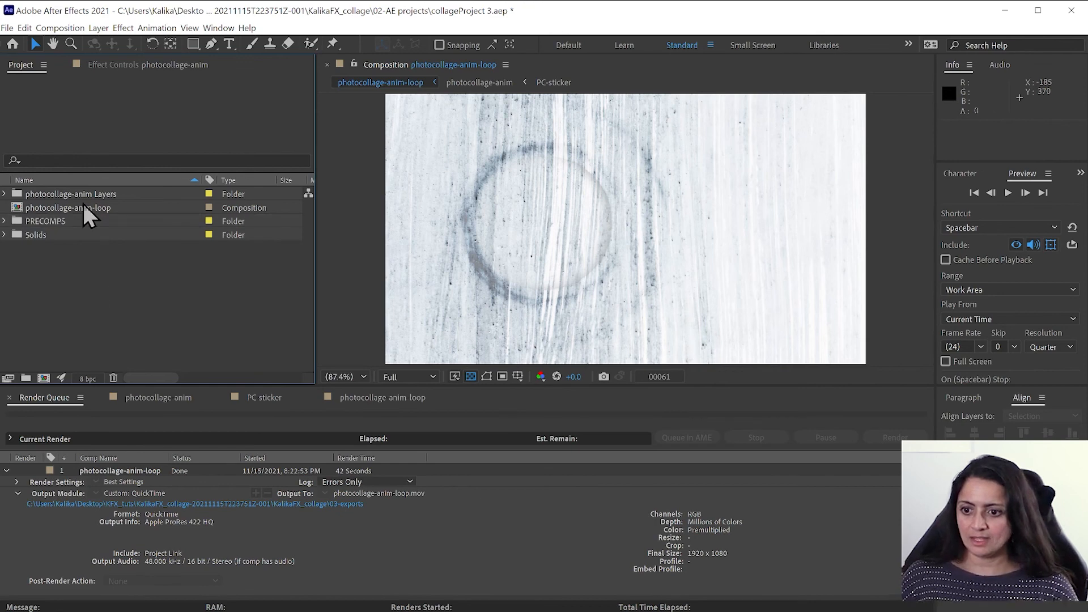
left_click(72, 206)
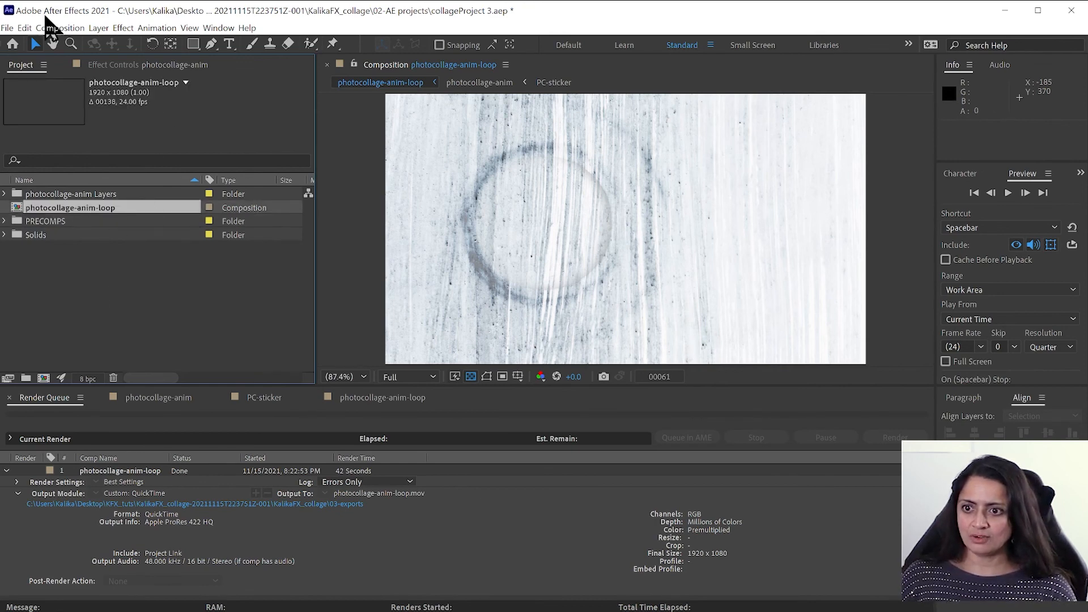
left_click(7, 28)
left_click(31, 140)
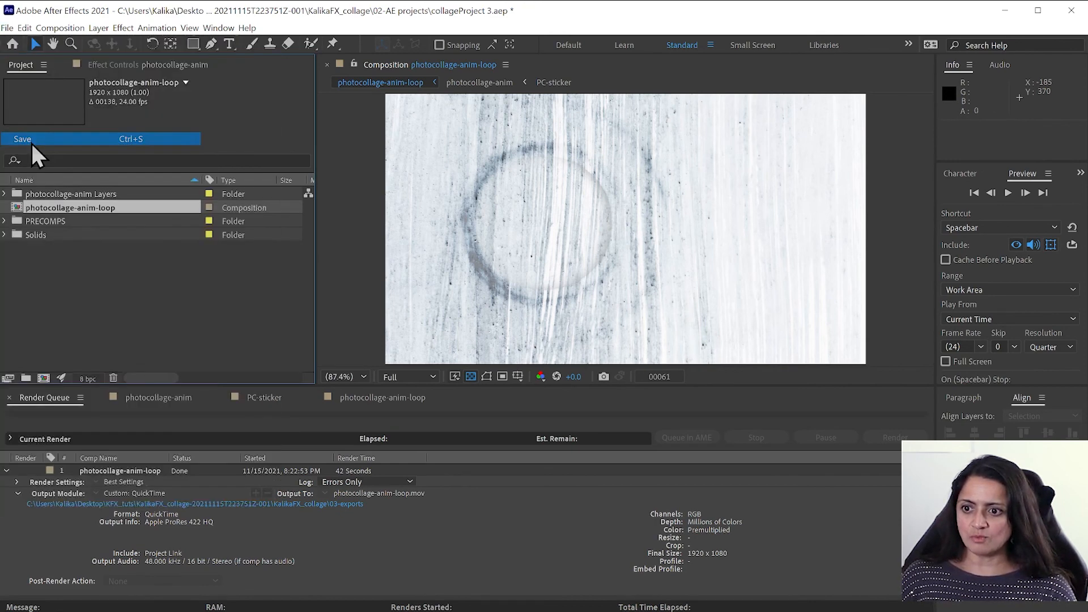
- Start collecting the project's source files for all comps and open the KalikaFX_collage folder as the destination
left_click(7, 28)
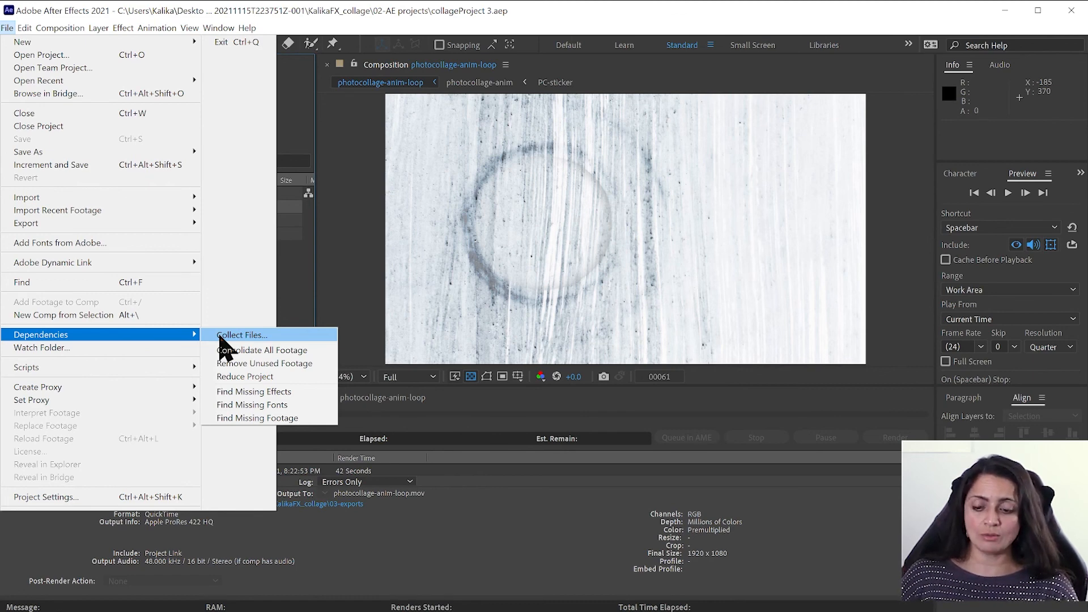
left_click(238, 335)
left_click_drag(570, 202, 541, 213)
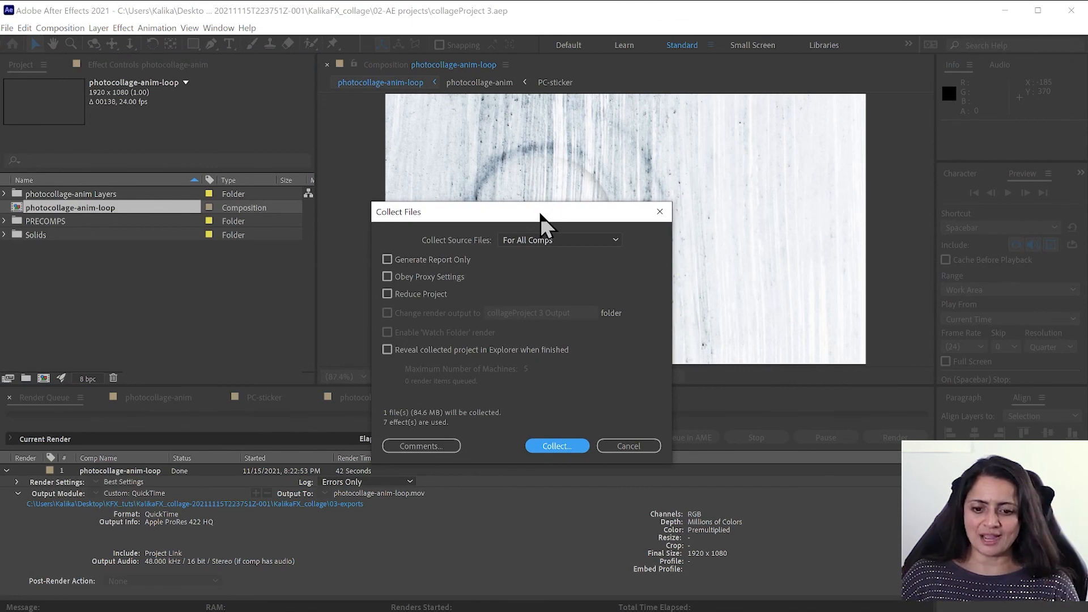
left_click(552, 451)
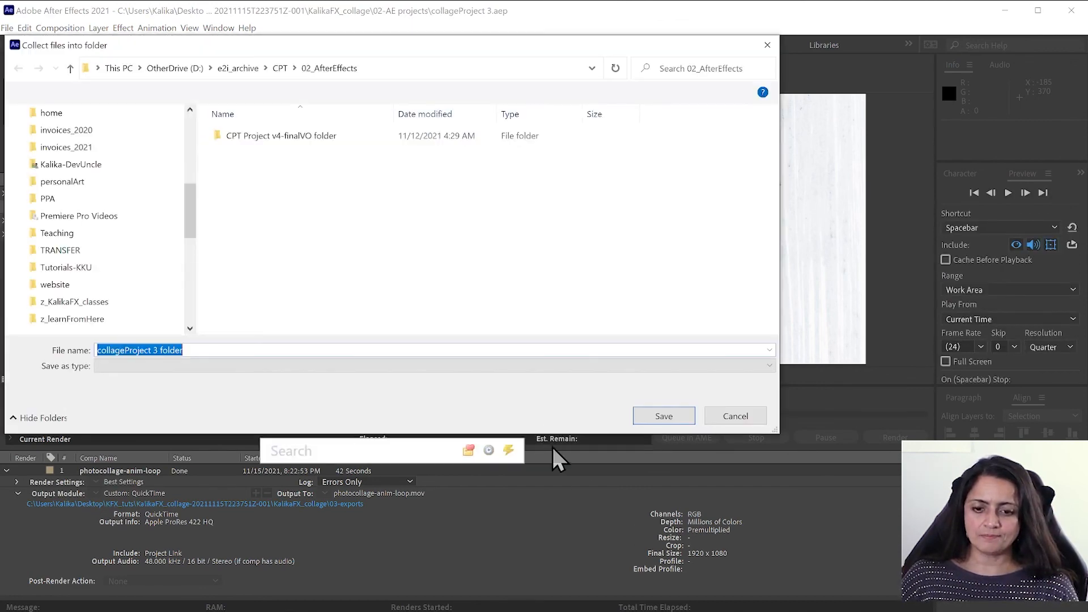
left_click_drag(190, 278, 197, 105)
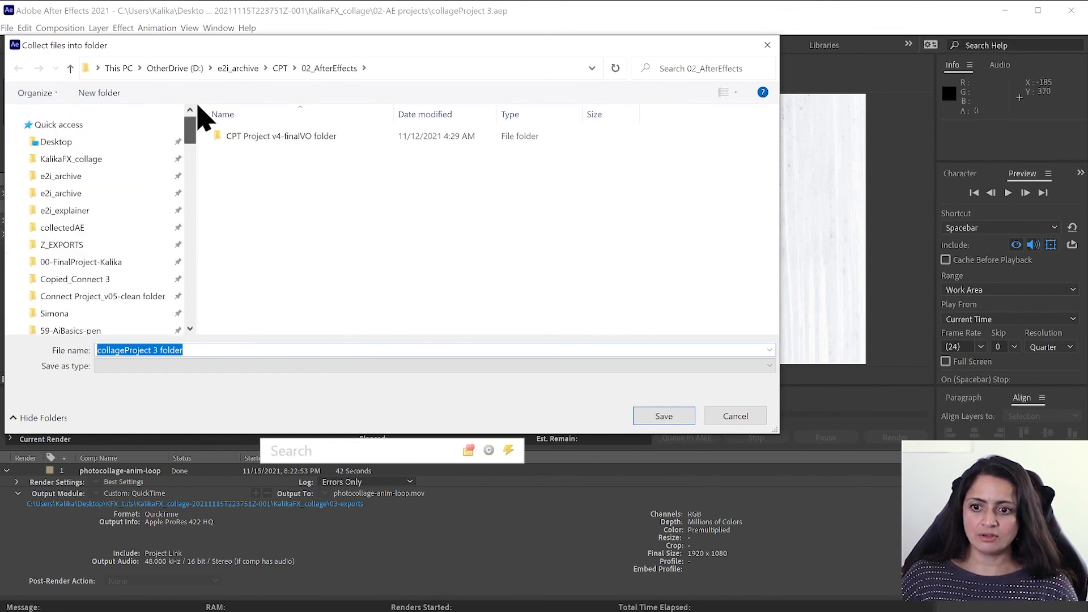
left_click(91, 161)
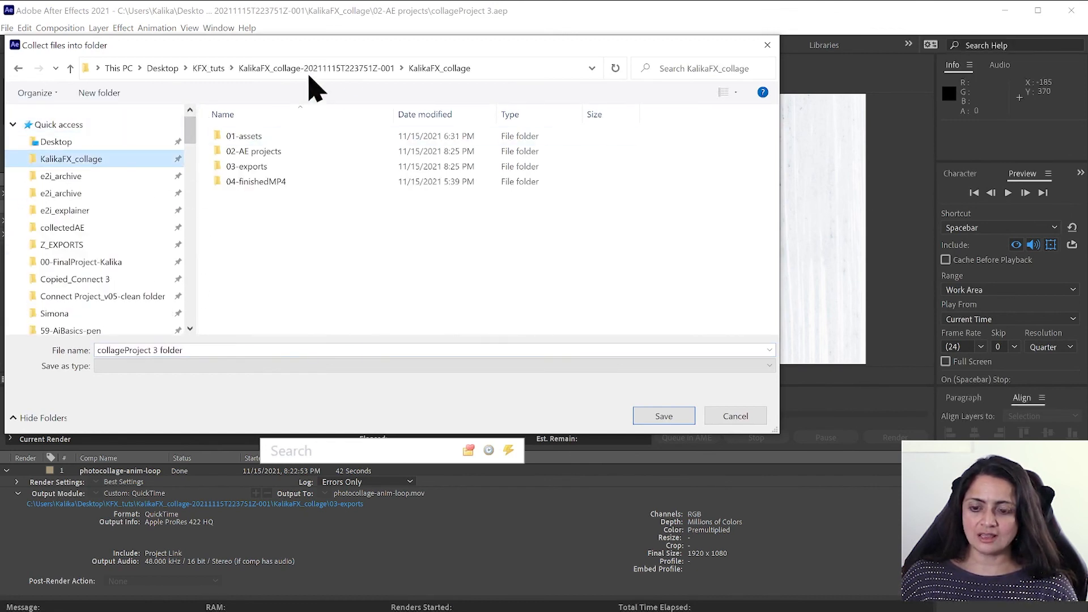
- Create a 05-archive folder inside KalikaFX_collage and collect the project into it as "collageProject 3 folder"
left_click(97, 93)
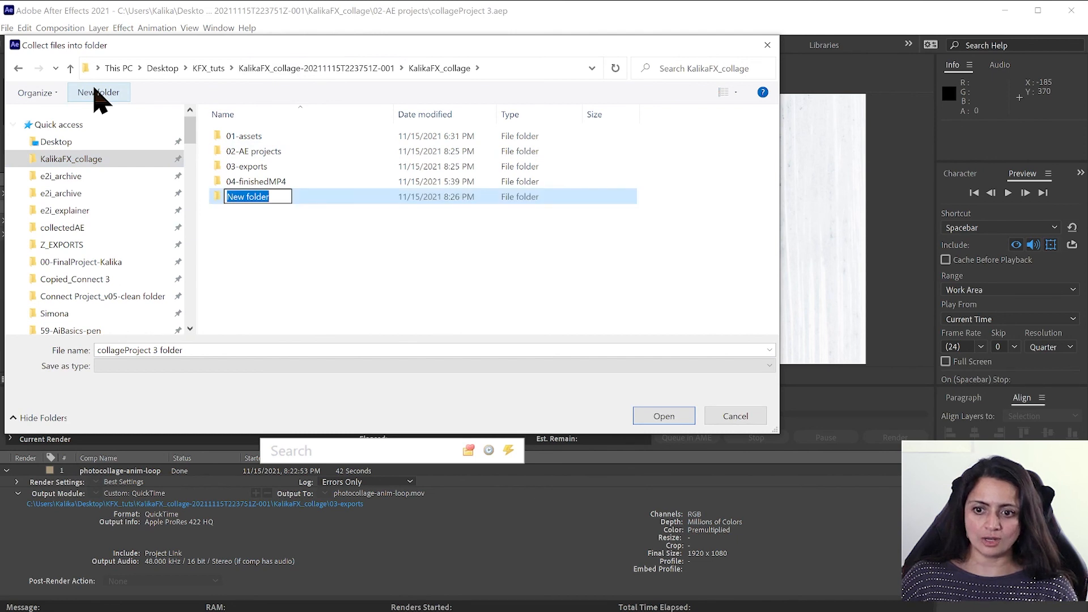
type("05-")
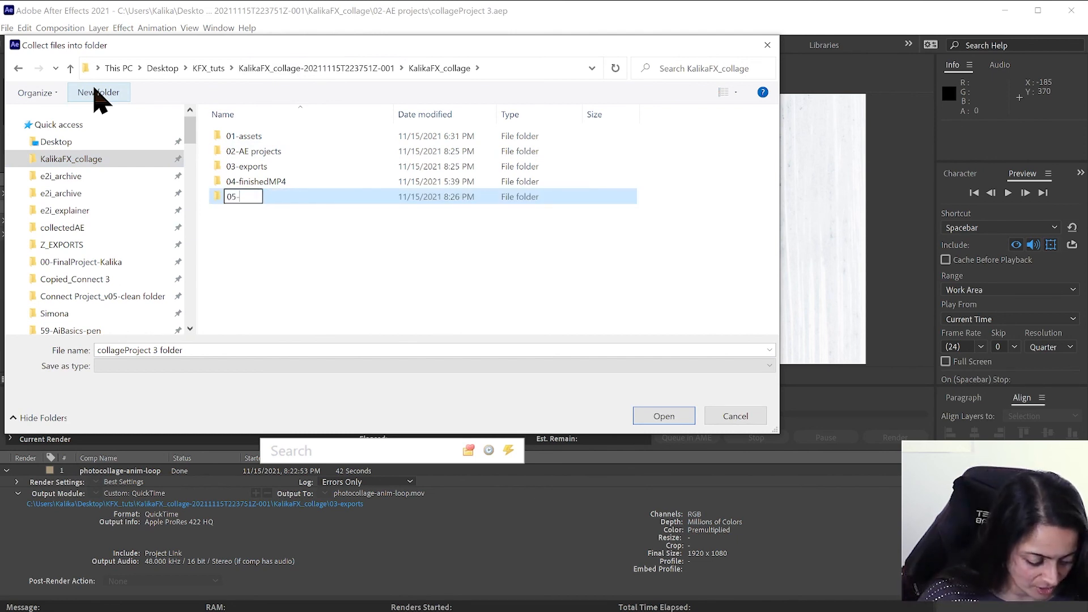
type("ARCH")
key("BackSpace")
key("BackSpace")
key("BackSpace")
key("BackSpace")
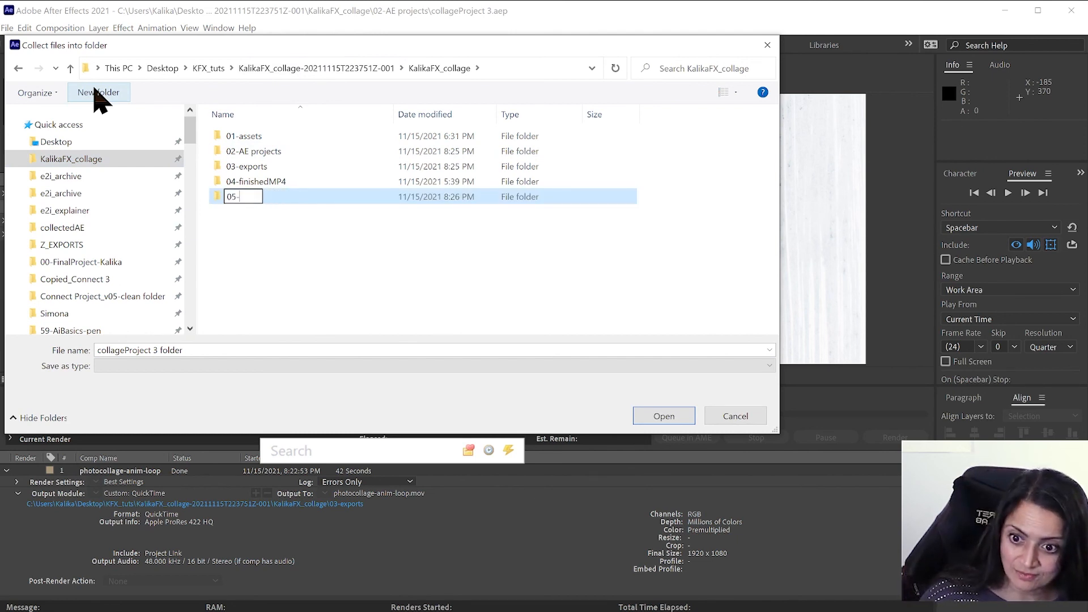
type("archive")
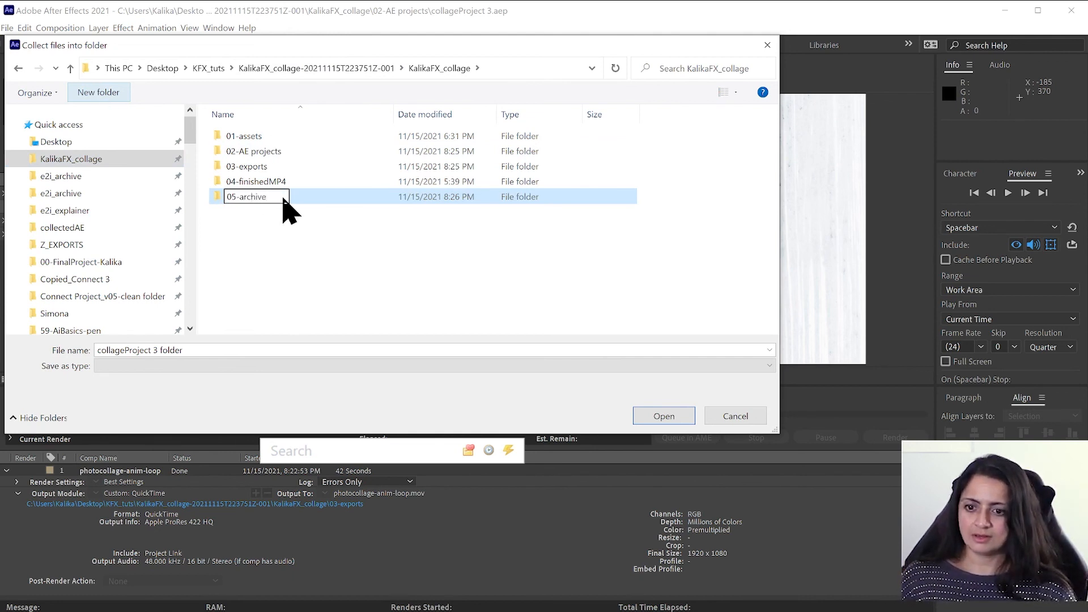
key("Return")
double_click(283, 199)
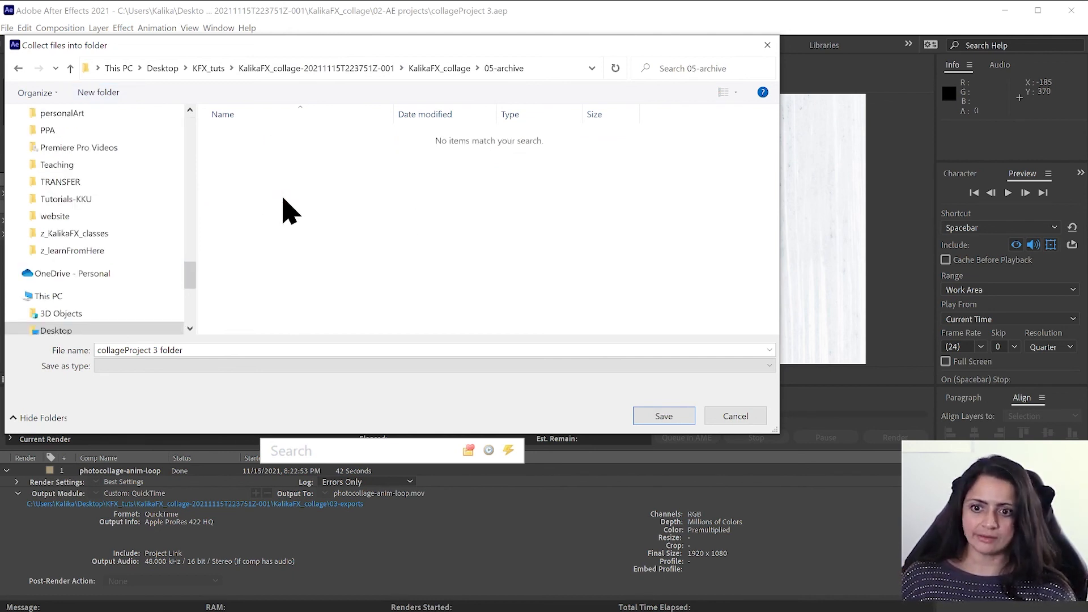
left_click(678, 422)
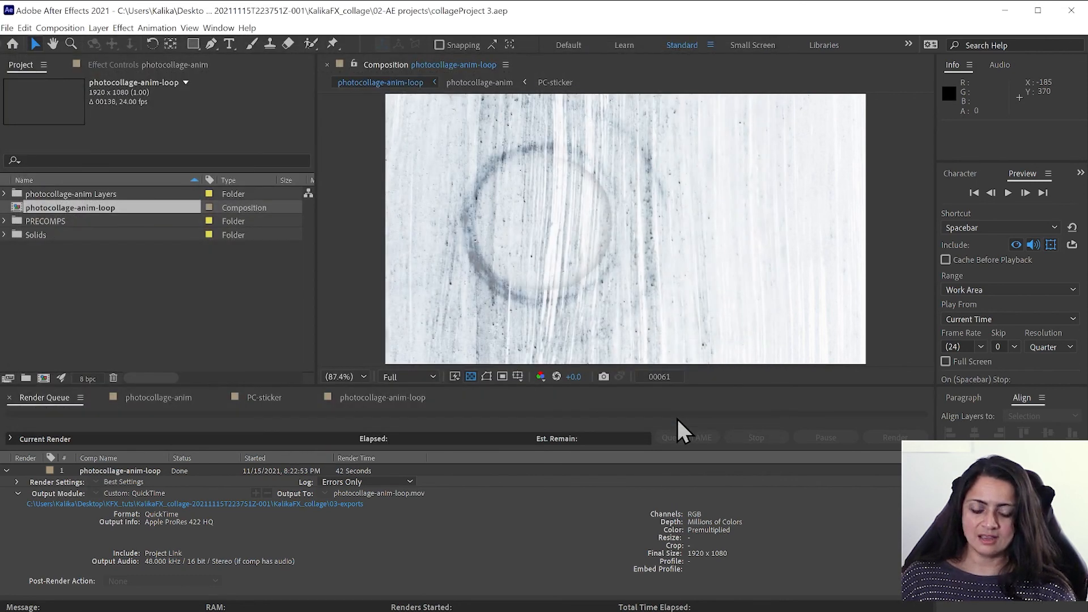